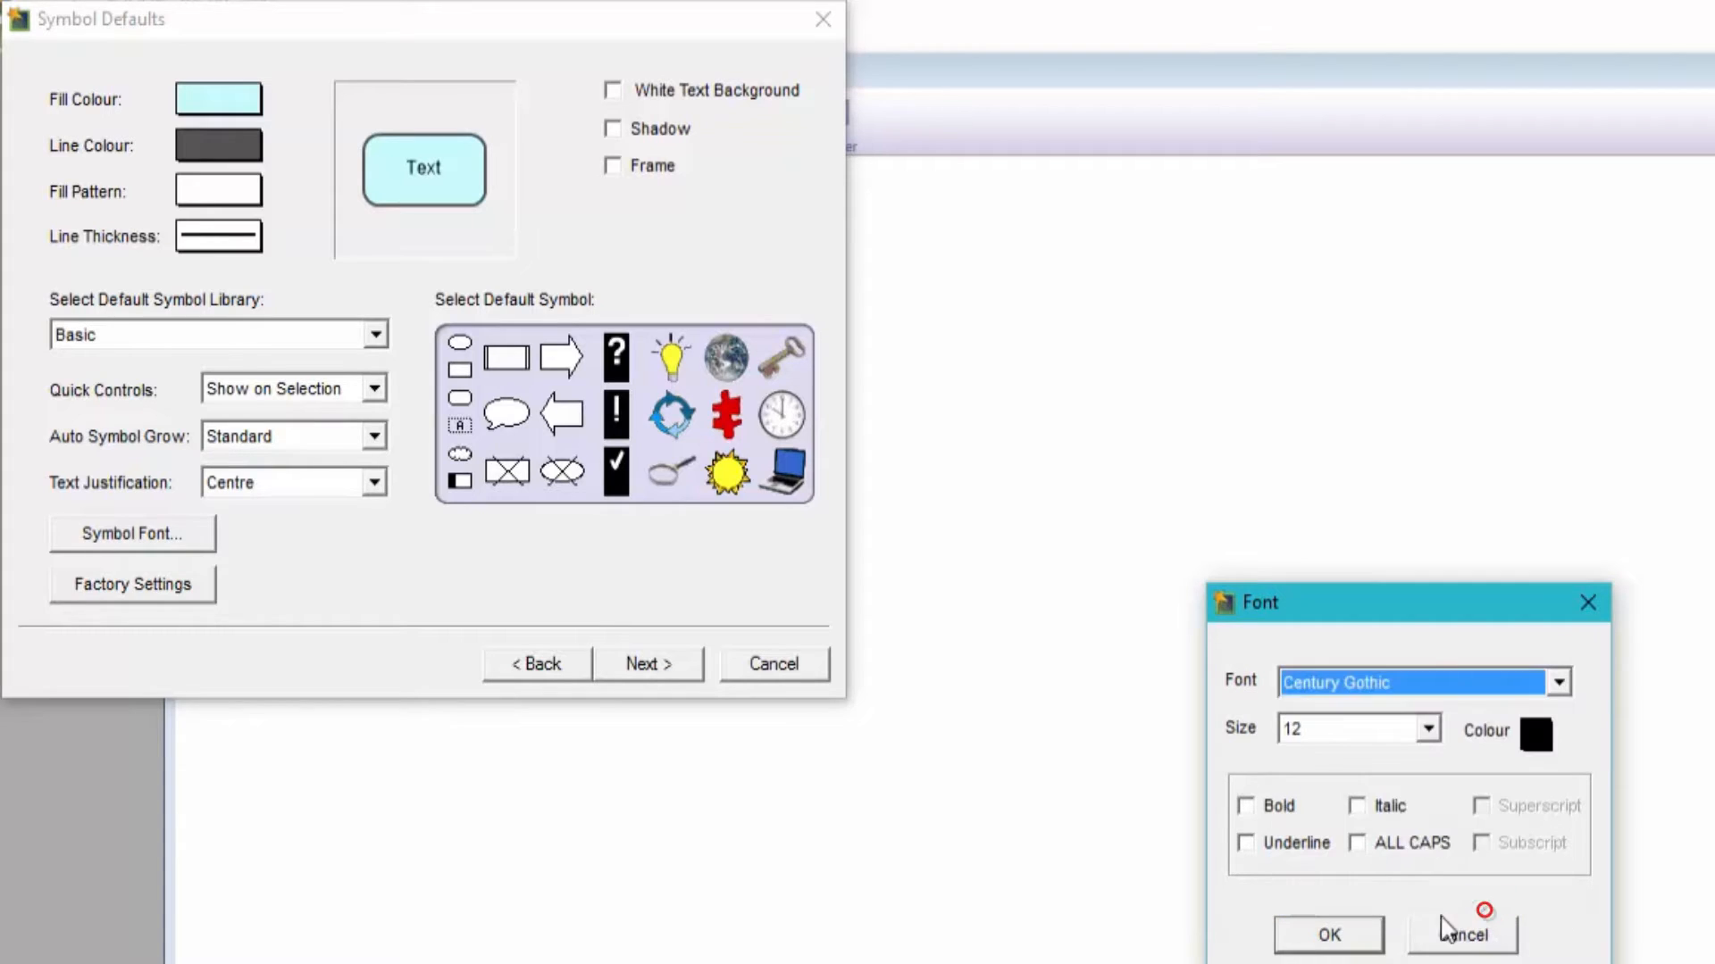
Accept Century Gothic at size 12 as the default symbol font and continue to the link defaults.
click(1335, 933)
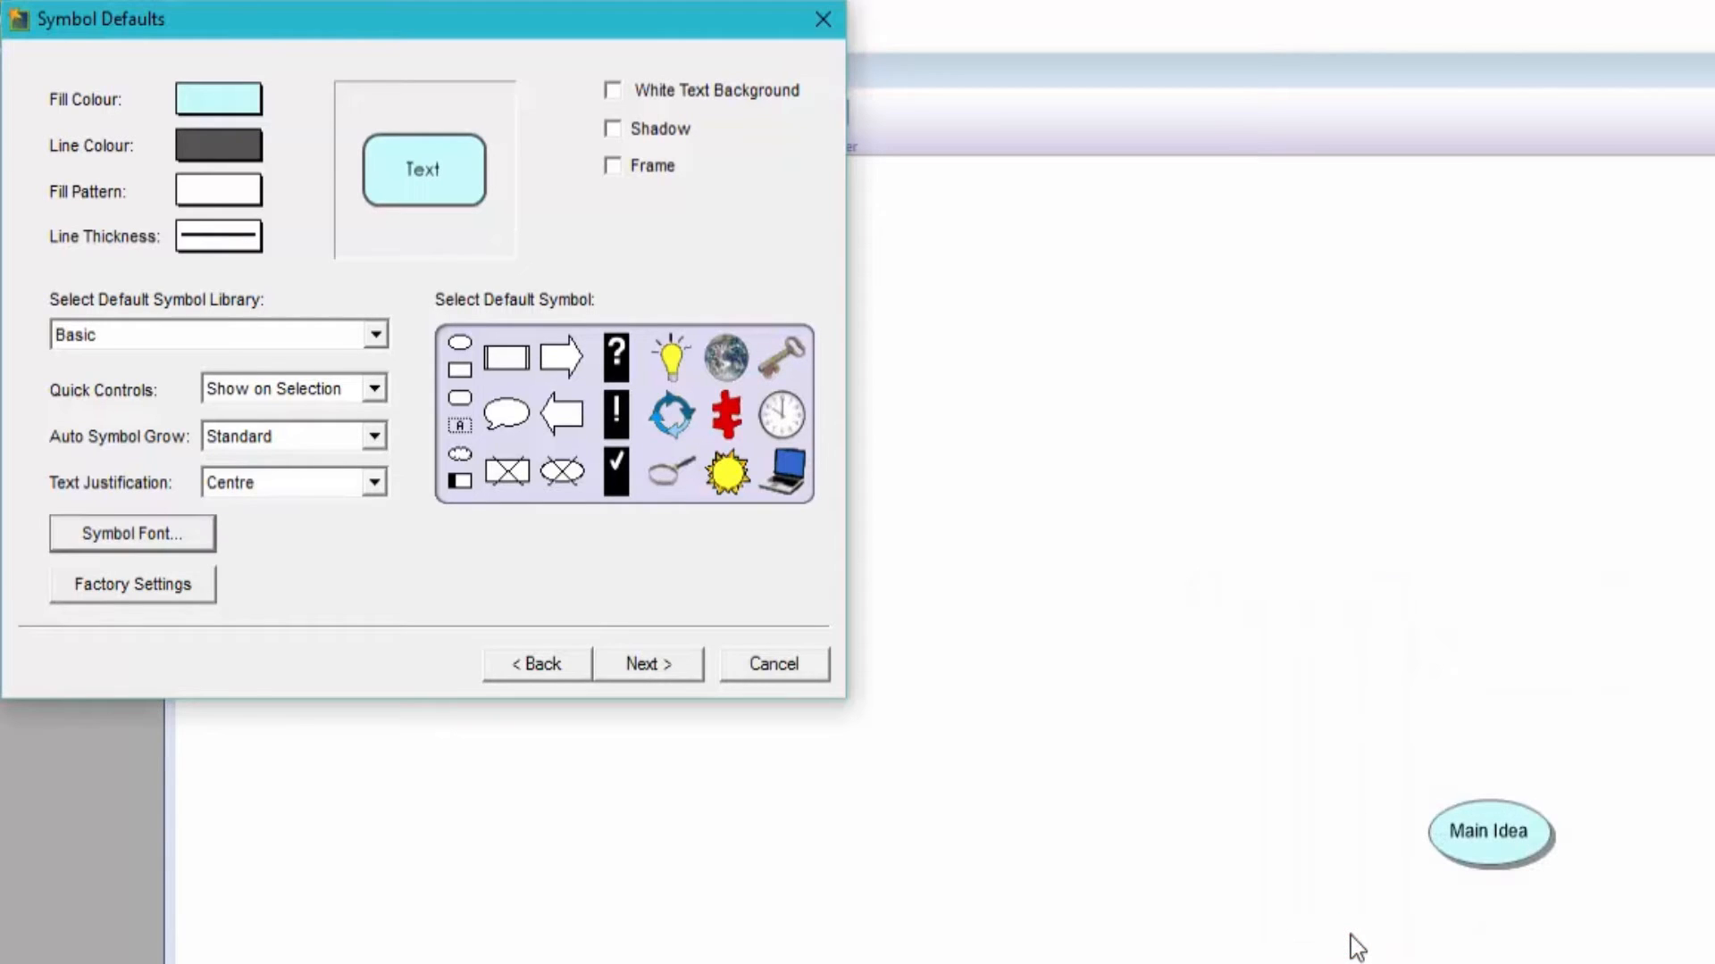
click(691, 658)
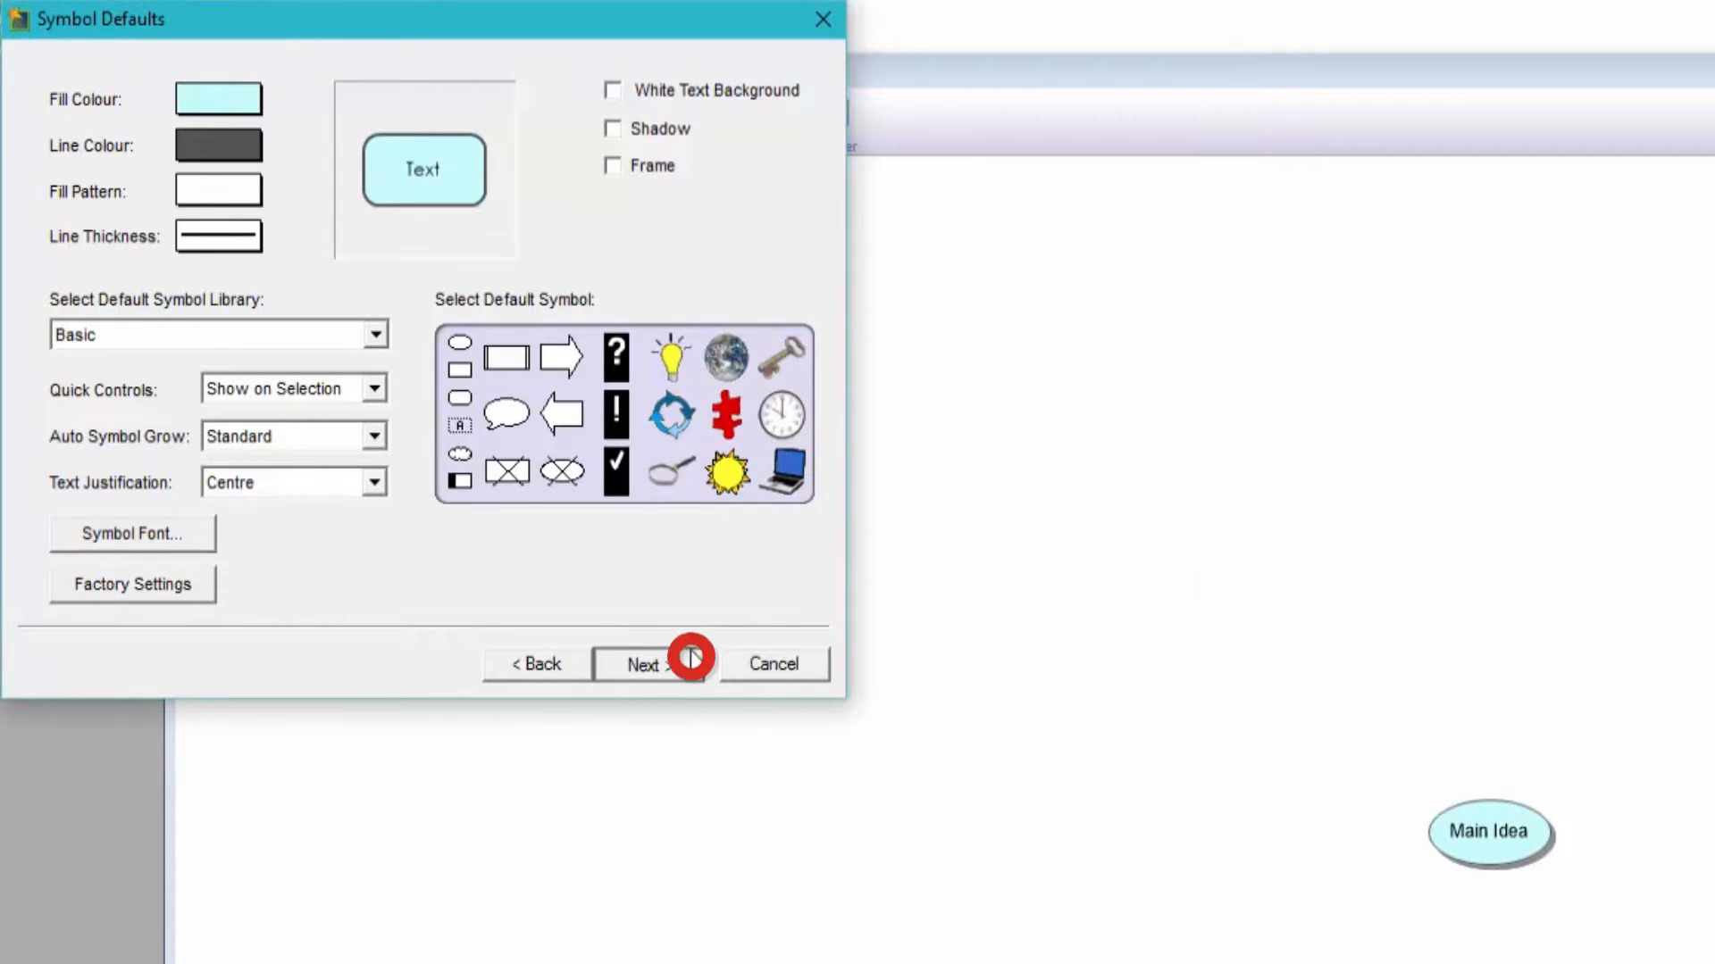
Set the default link thickness to Double Thick and turn off the white text background for links.
click(245, 95)
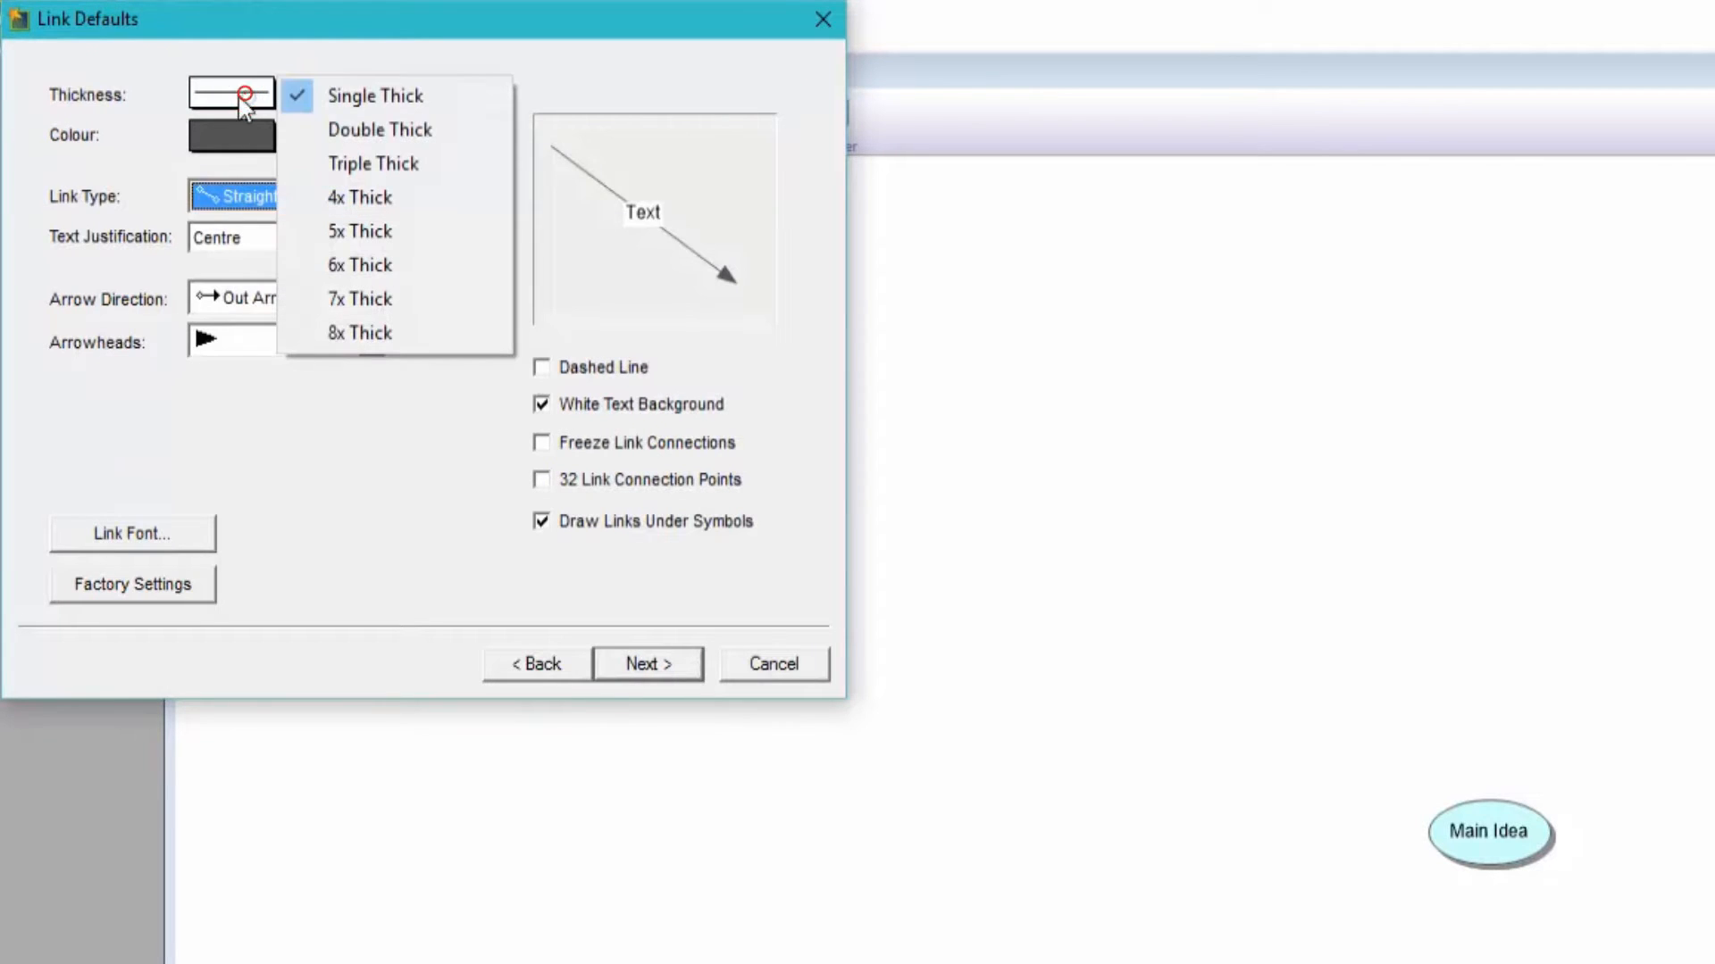
click(299, 130)
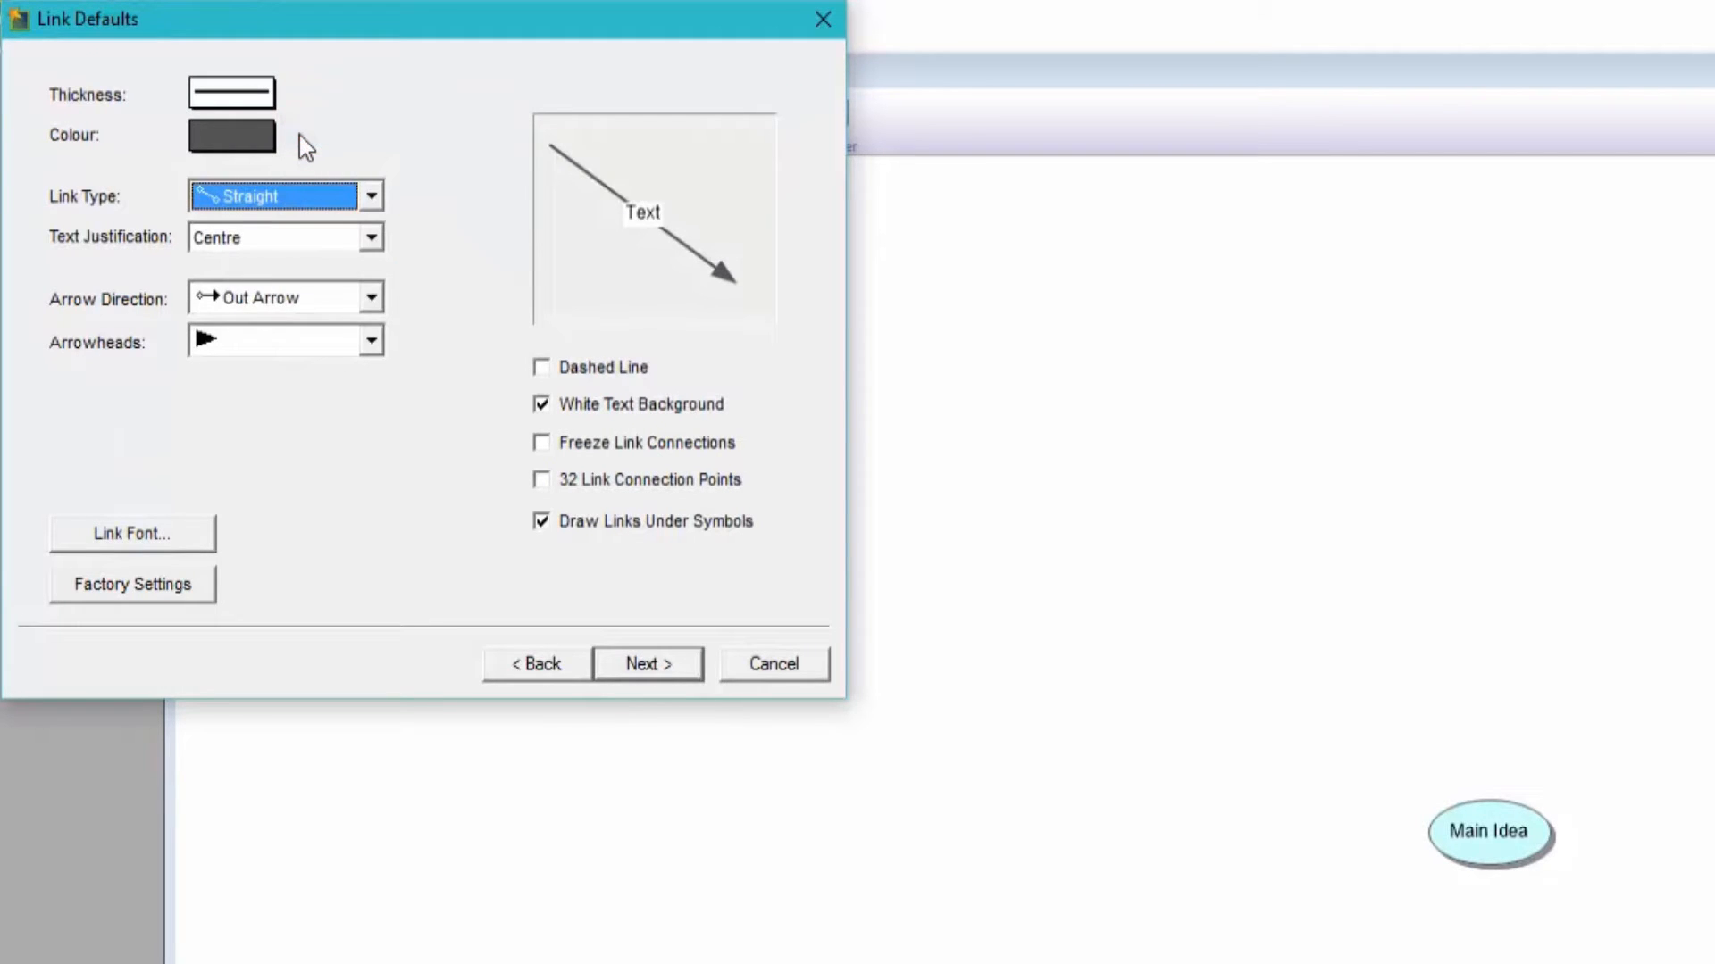
click(541, 404)
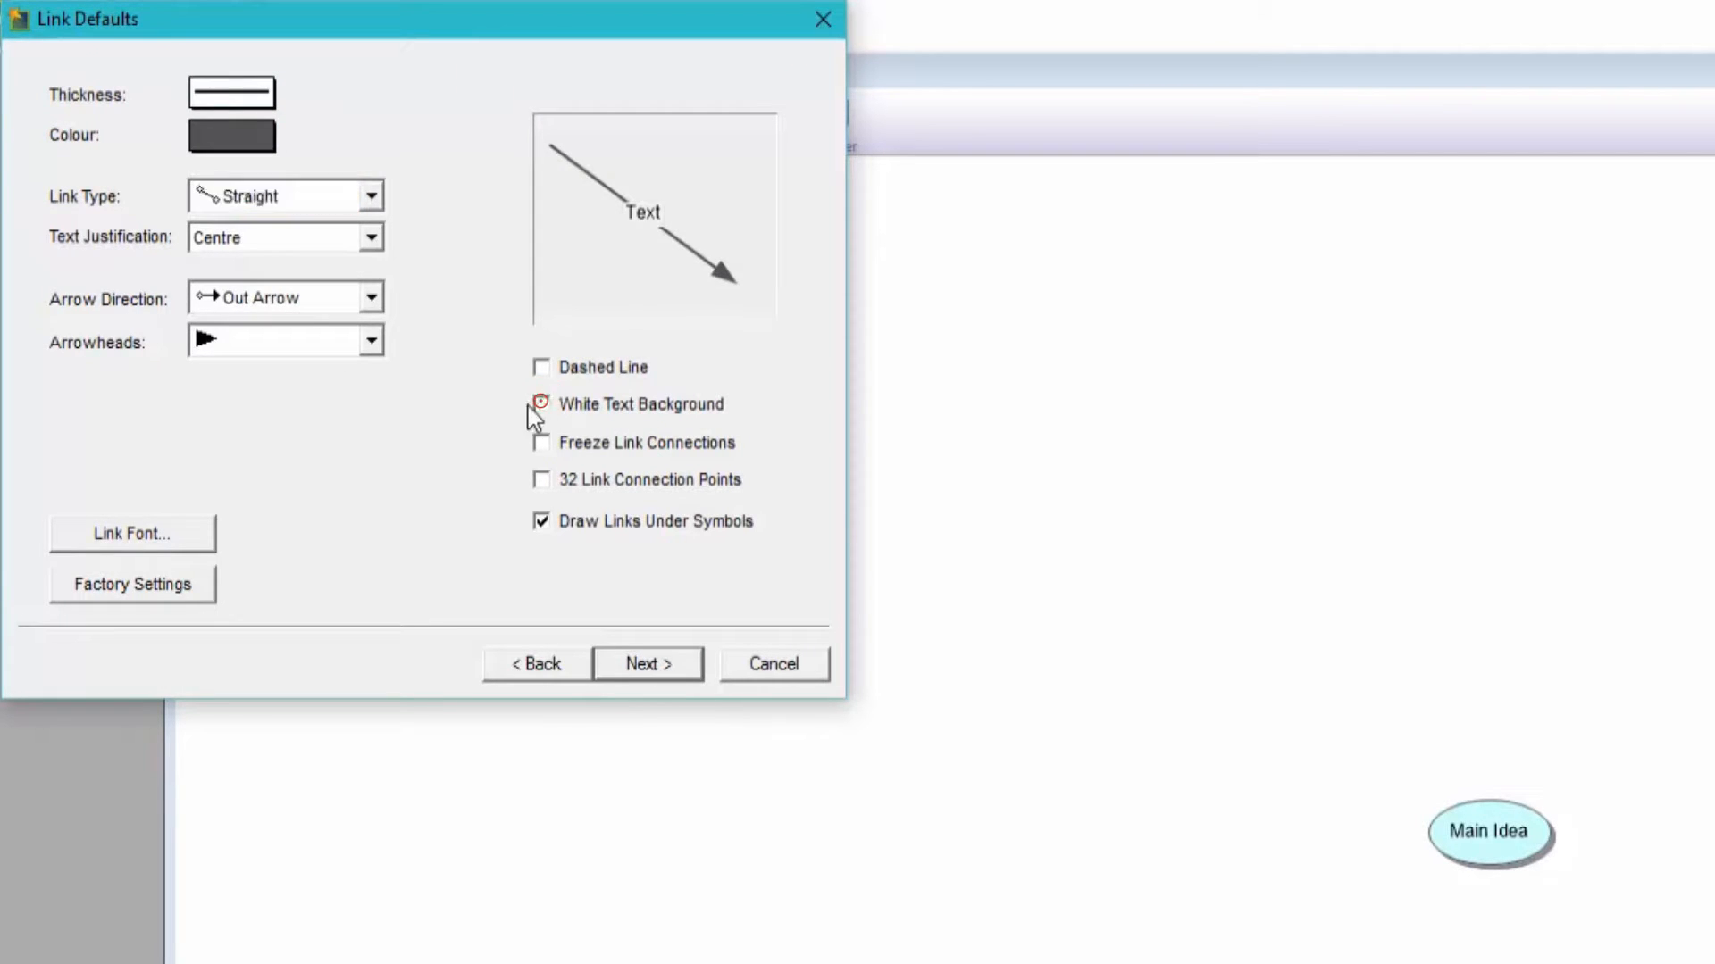
click(675, 668)
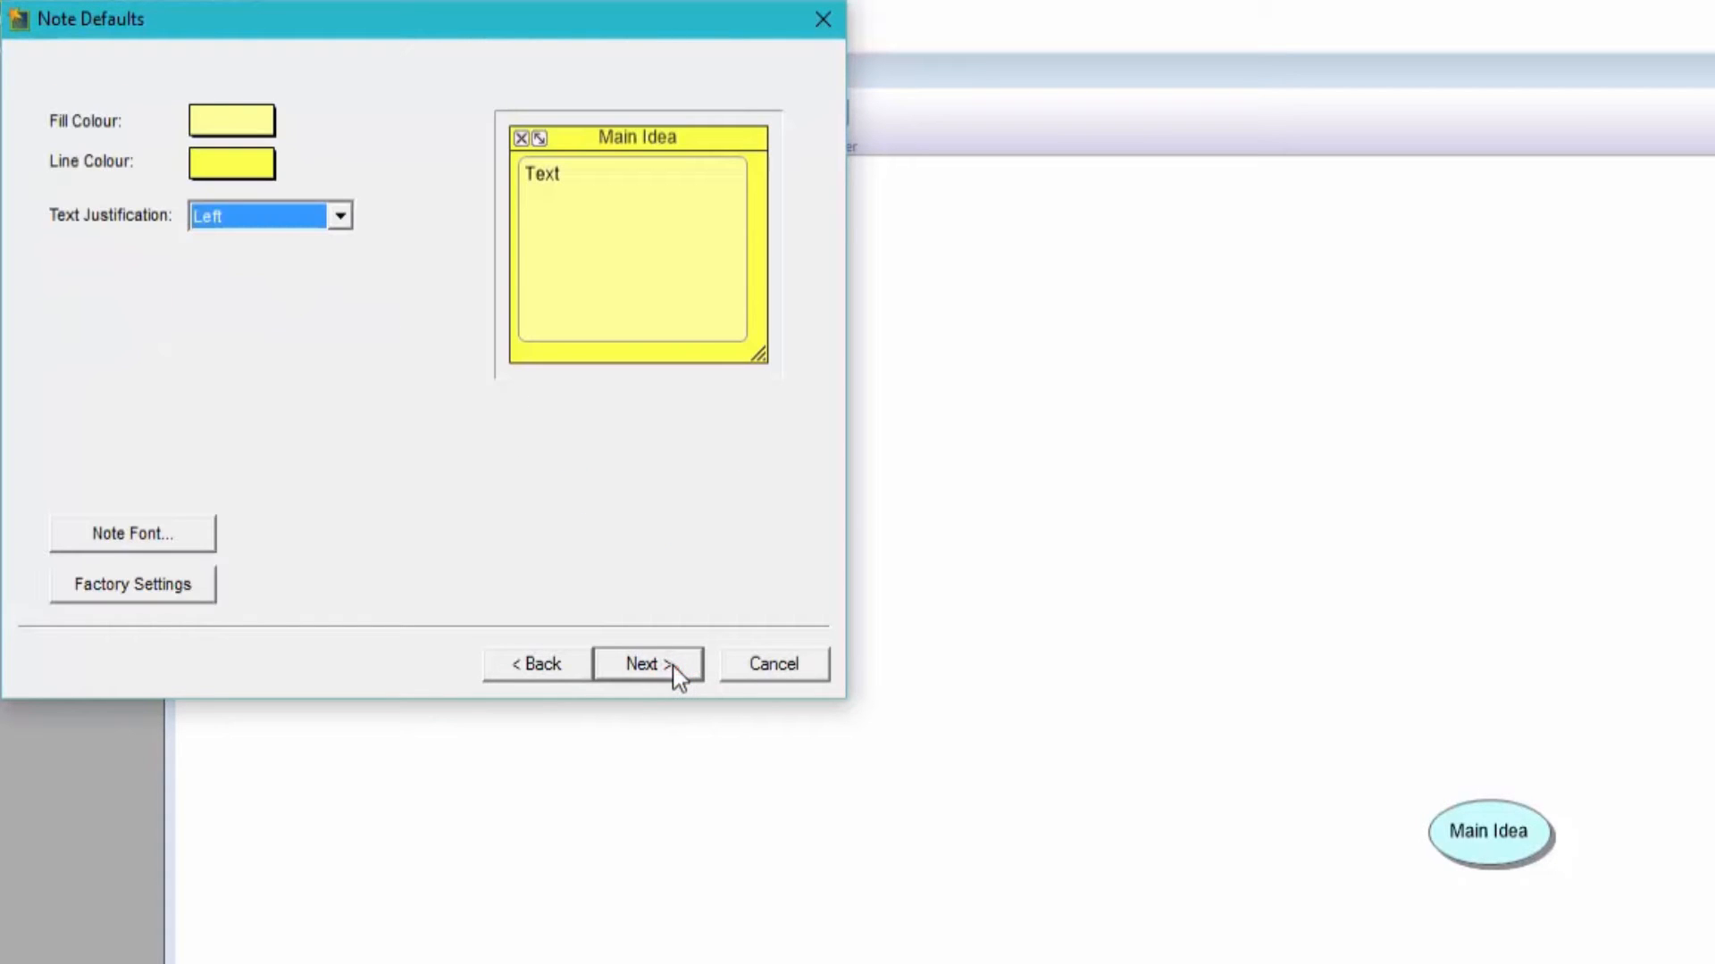
Skip the note defaults and set the outline's default notes text font to Calibri.
click(675, 668)
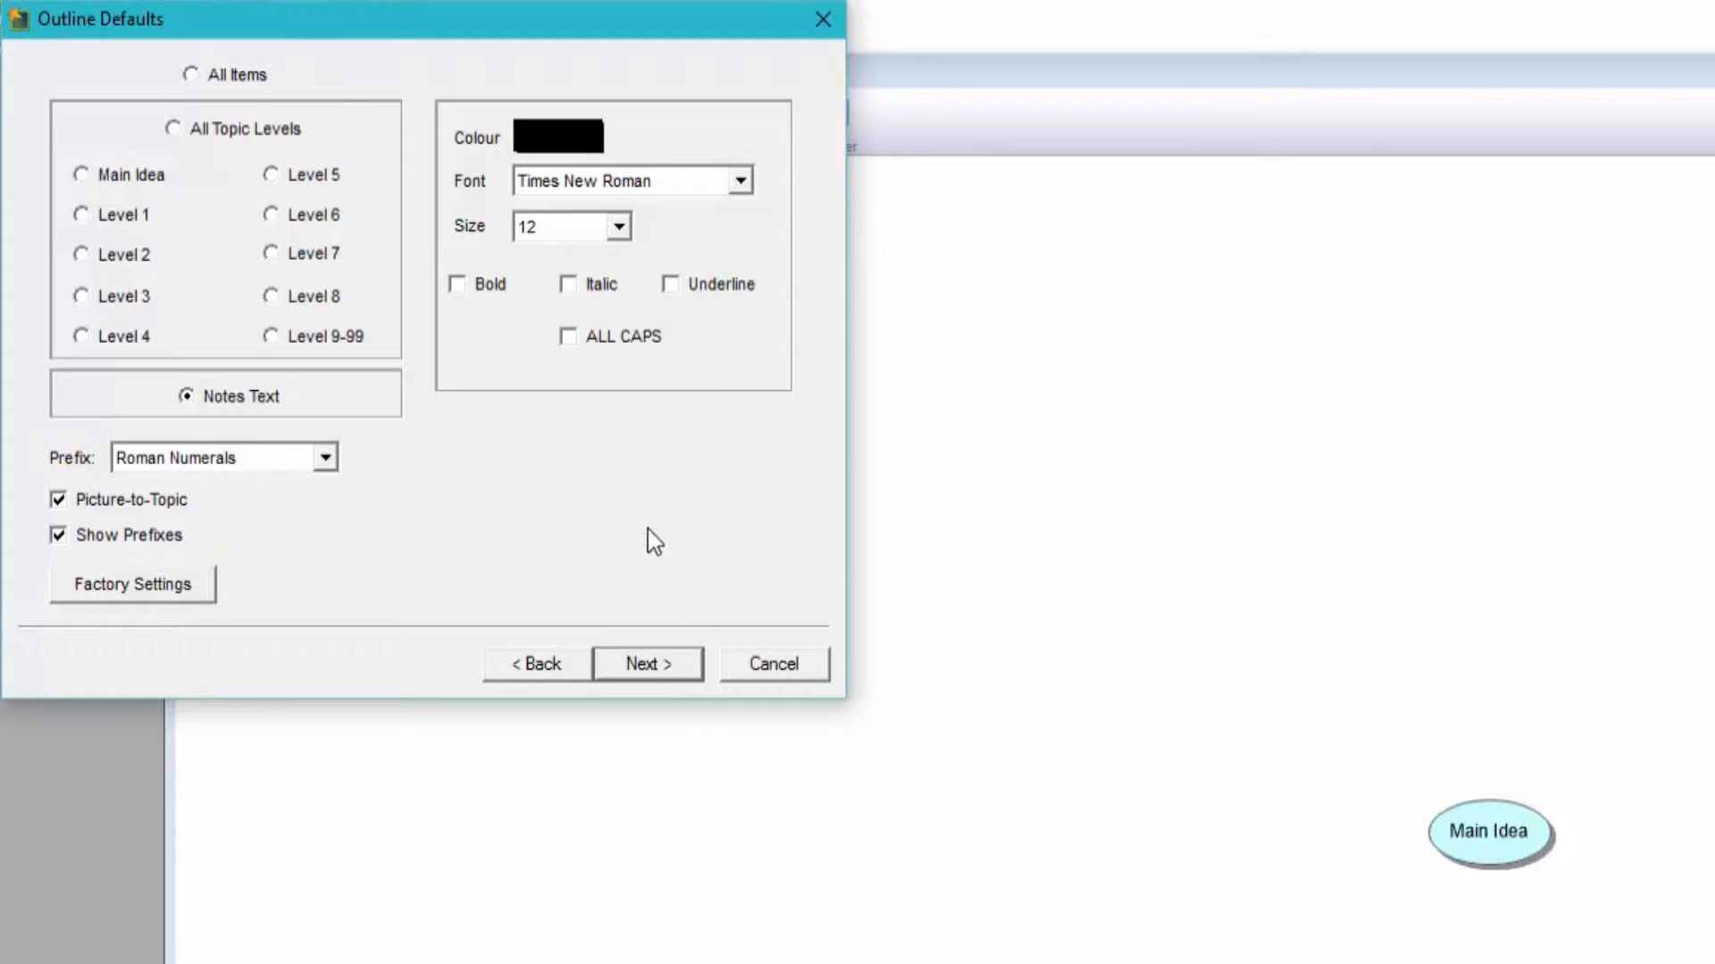
click(708, 182)
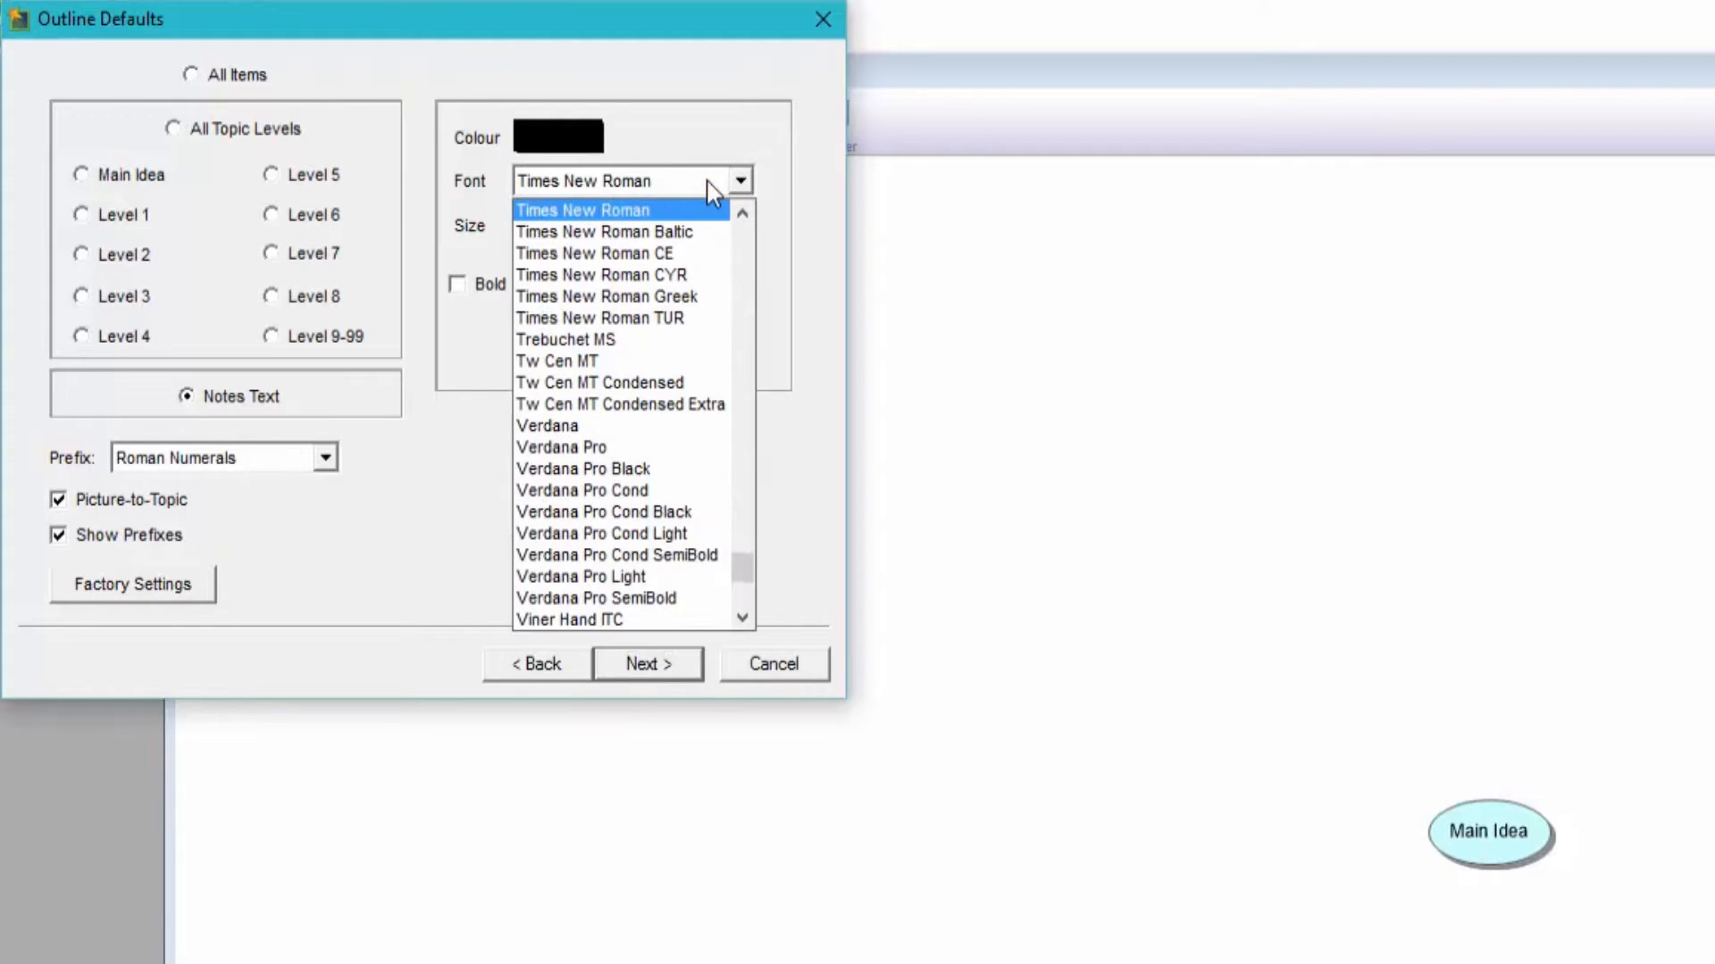
key(c)
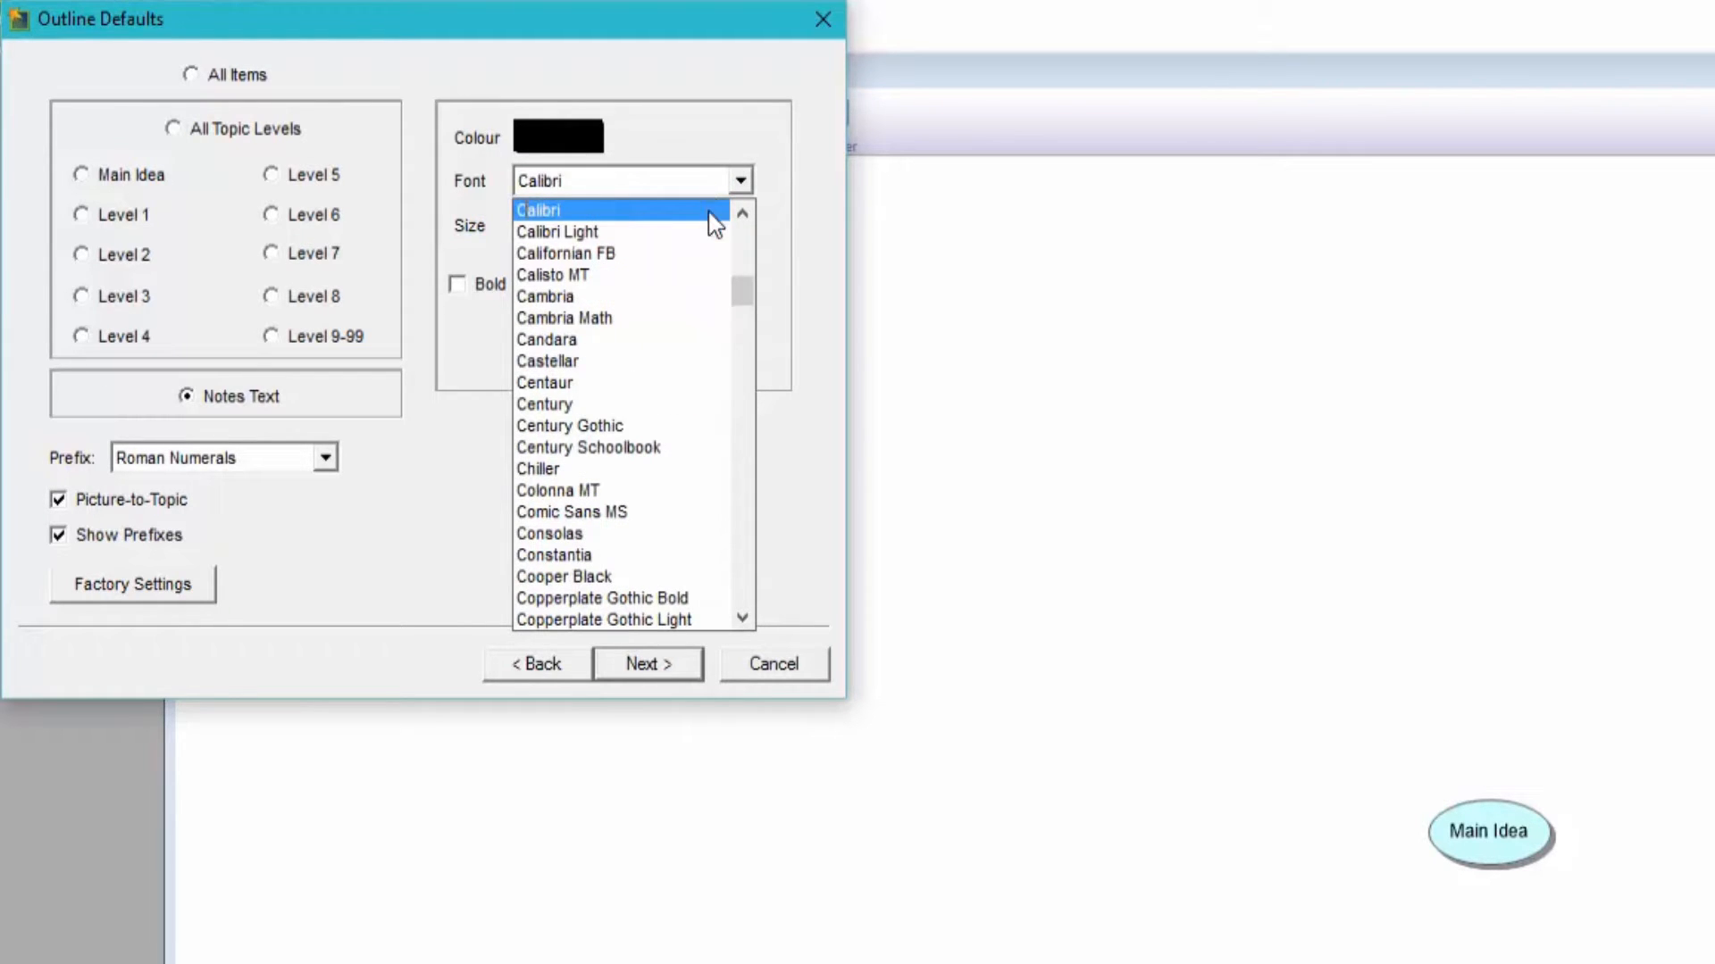
click(709, 211)
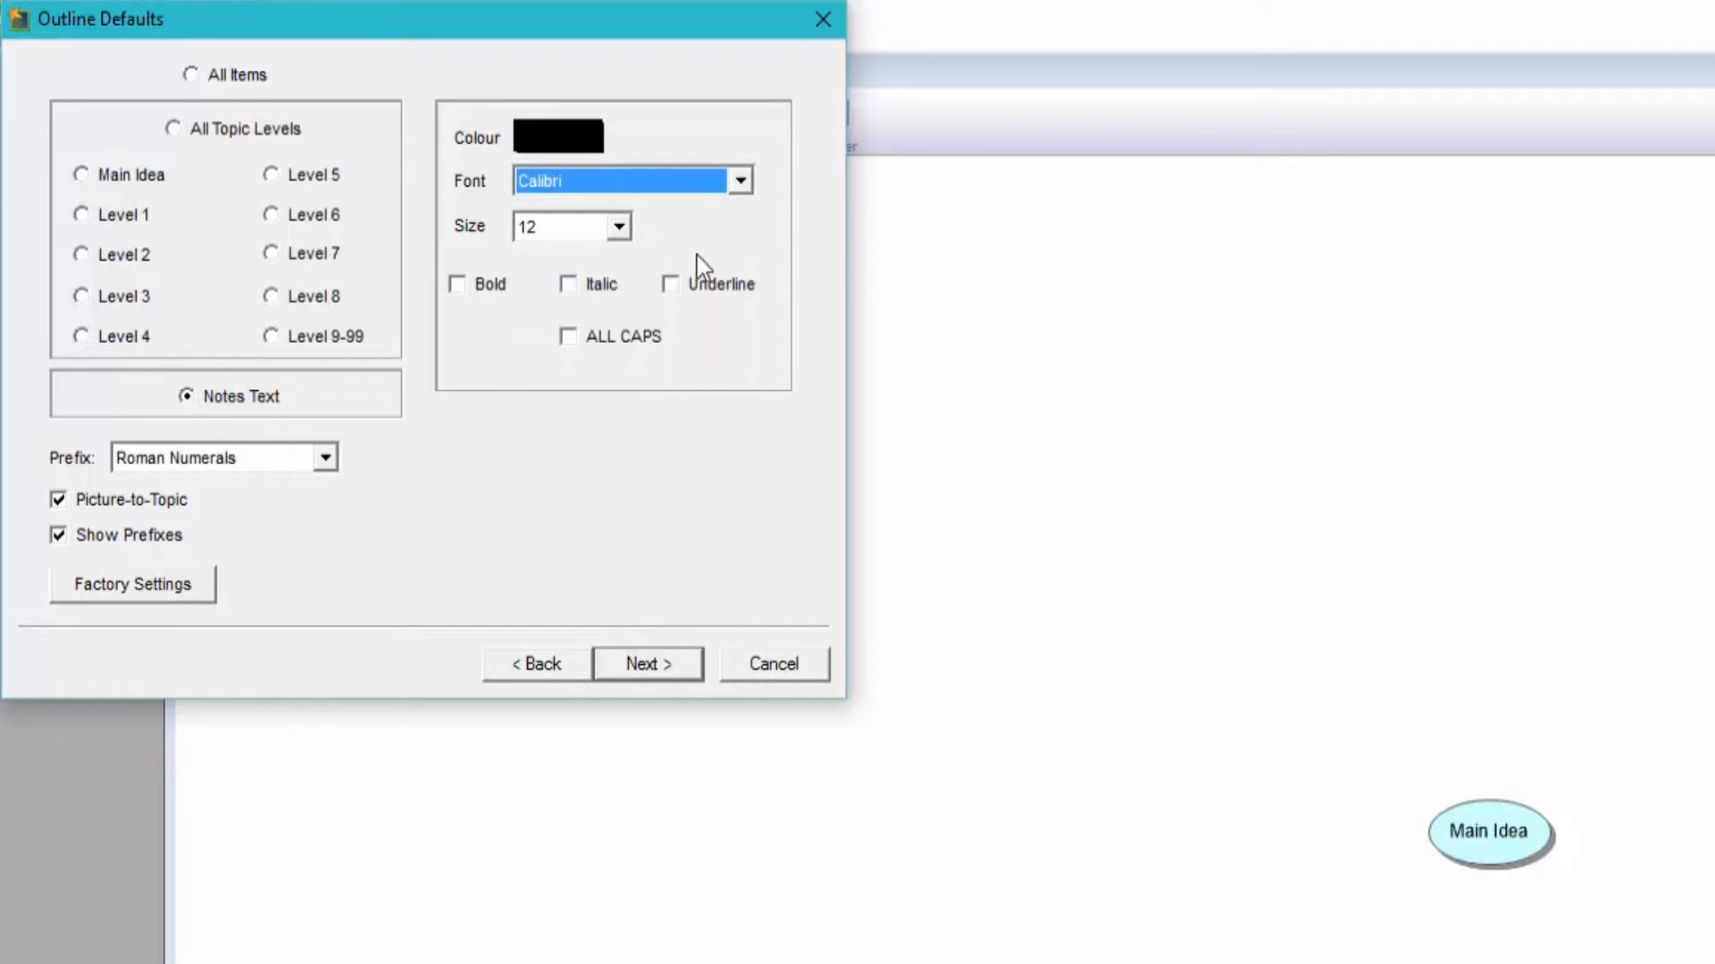
click(676, 665)
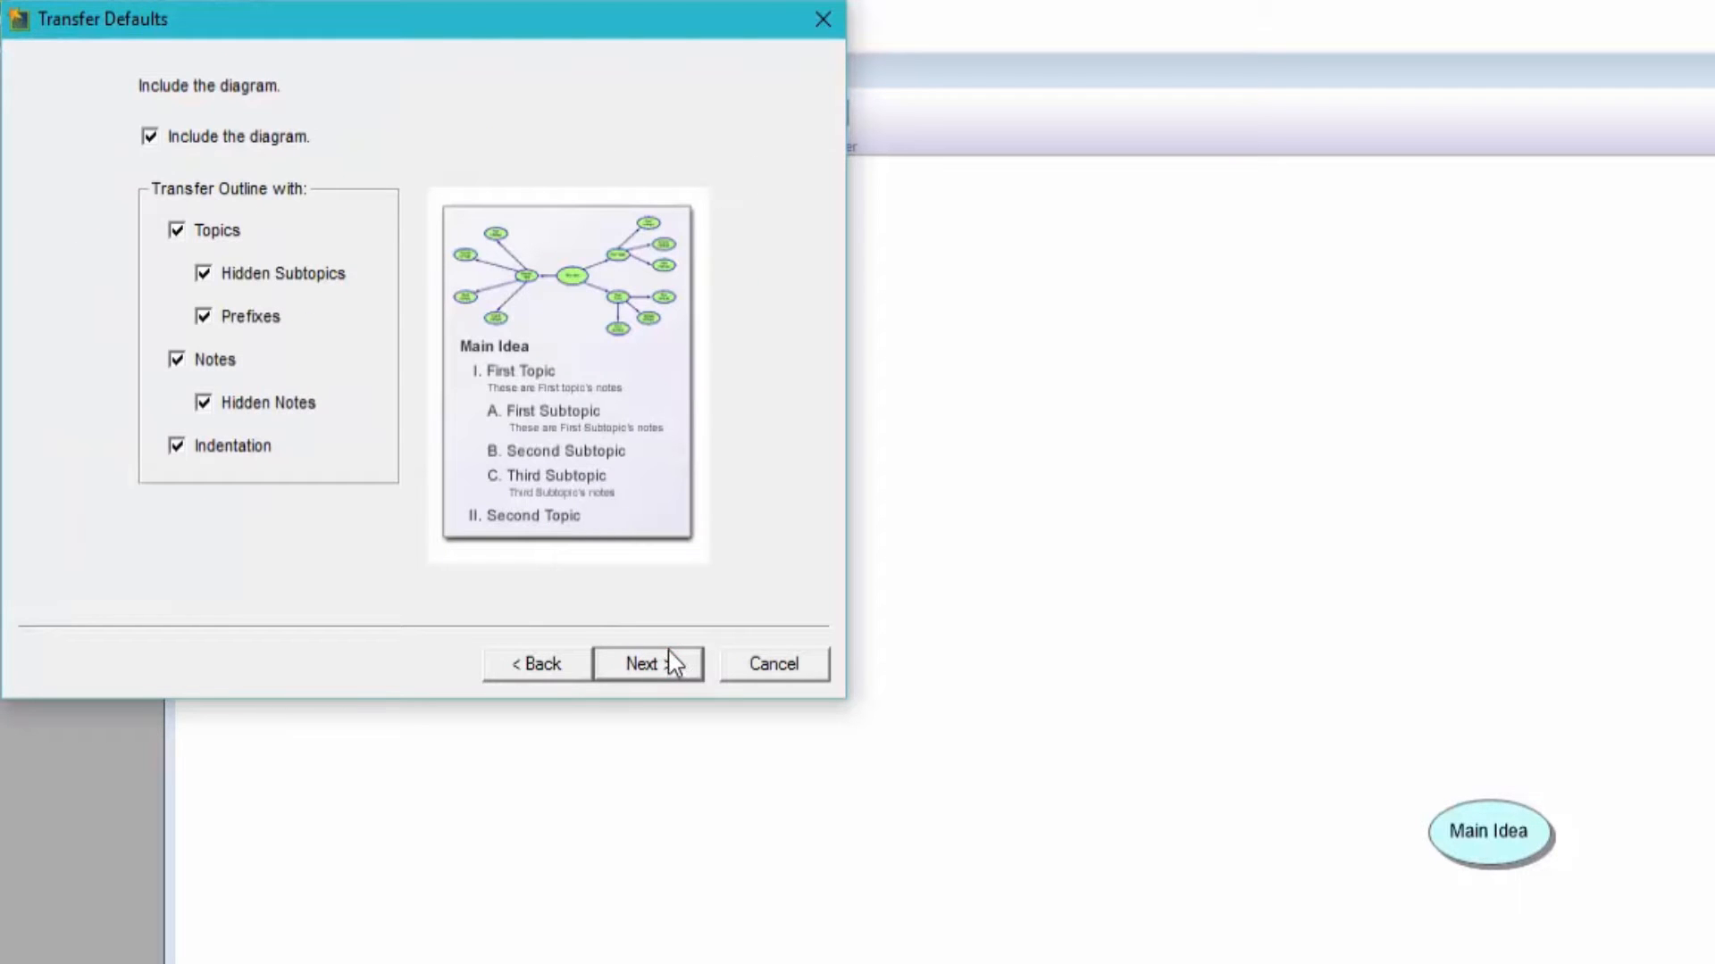
In the printing defaults, set the outline's top, left and bottom margins to 2.54 cm.
click(668, 665)
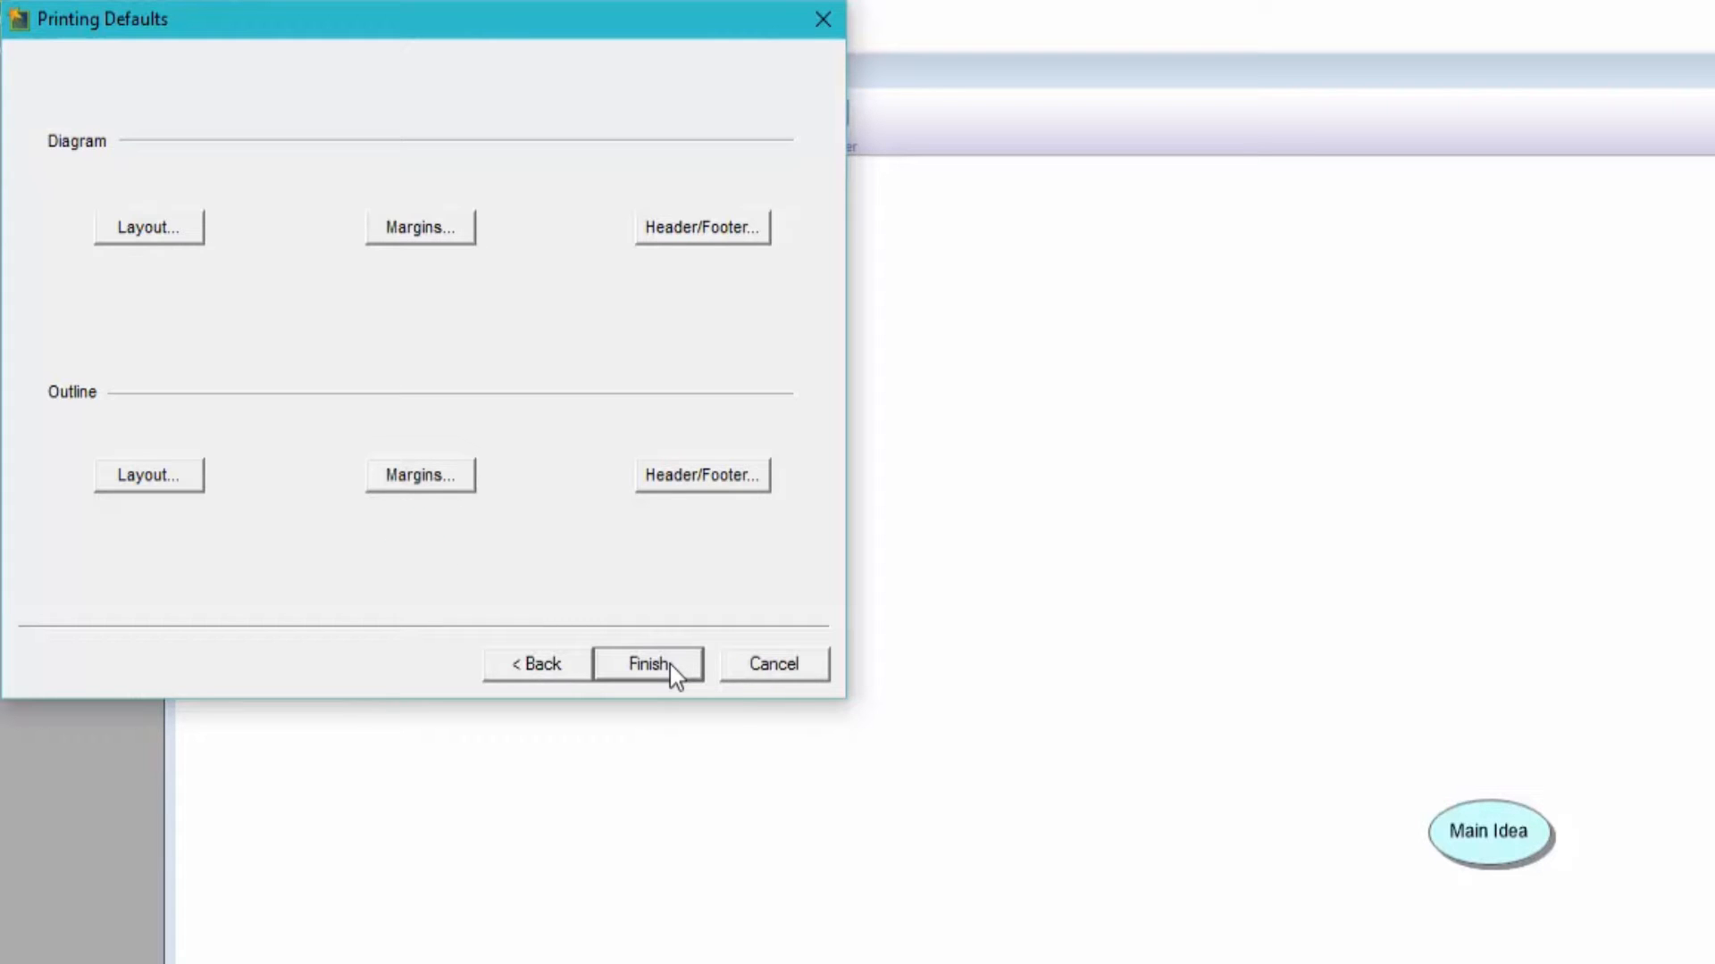
click(463, 483)
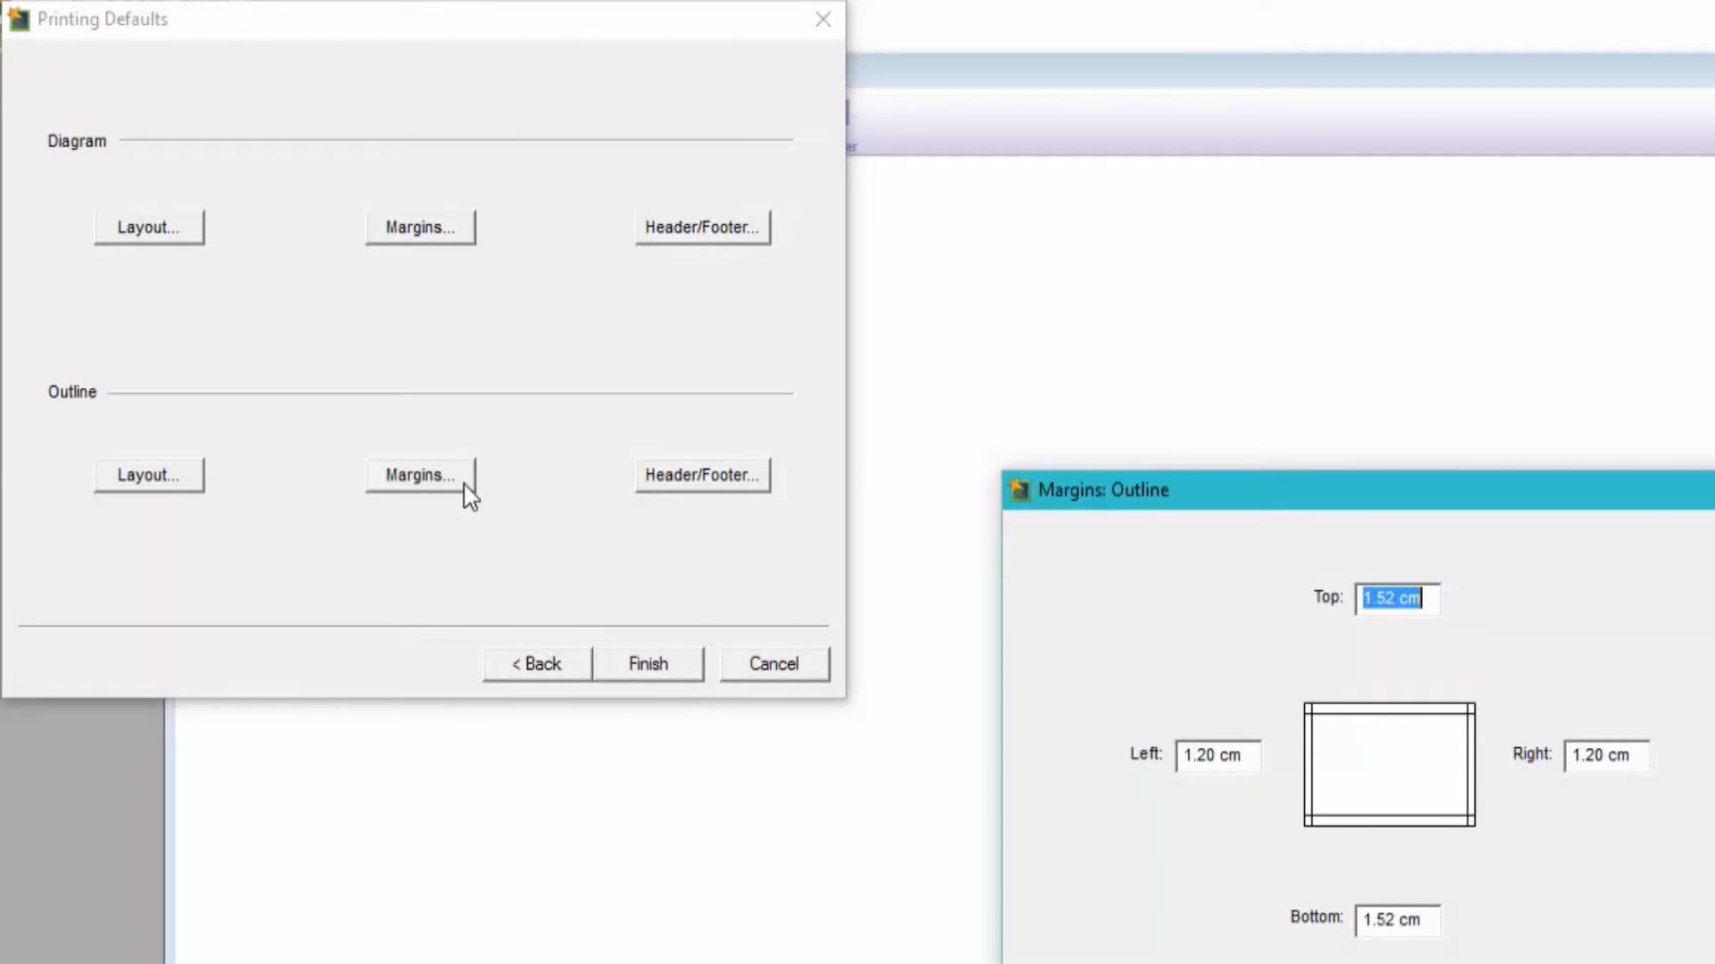
text(2.54 cm)
drag(1242, 756, 1121, 727)
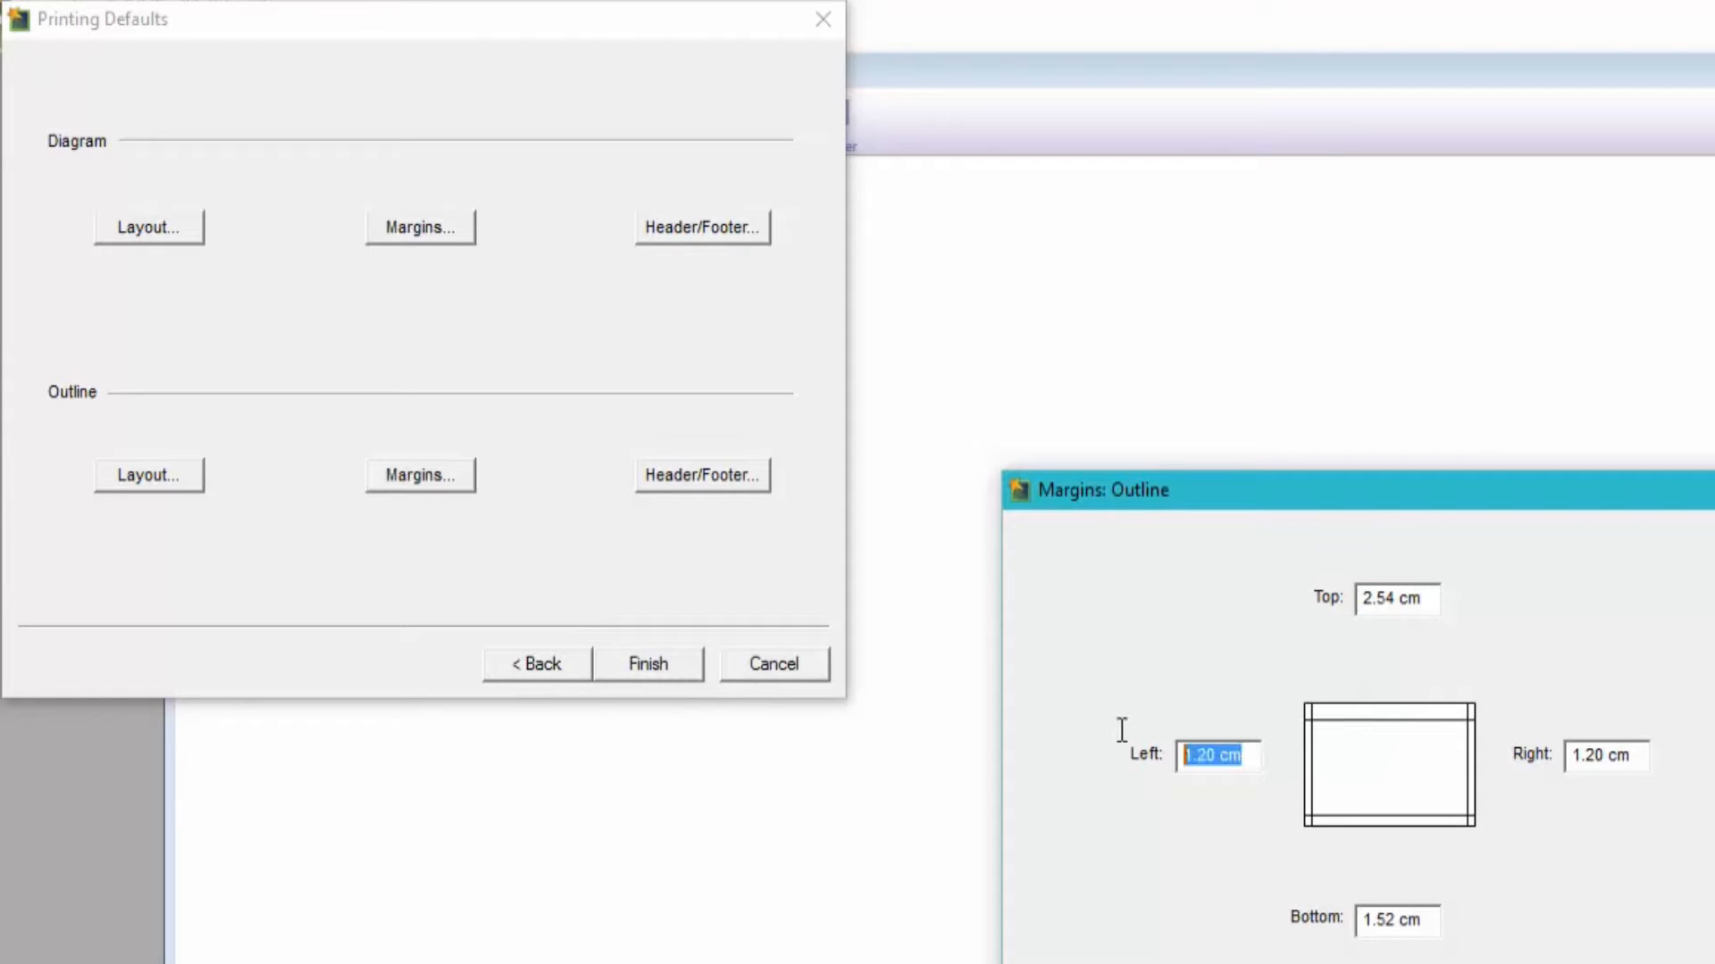
text(2.54 cm)
click(1409, 920)
drag(1367, 920, 1429, 920)
text(2.54 cm)
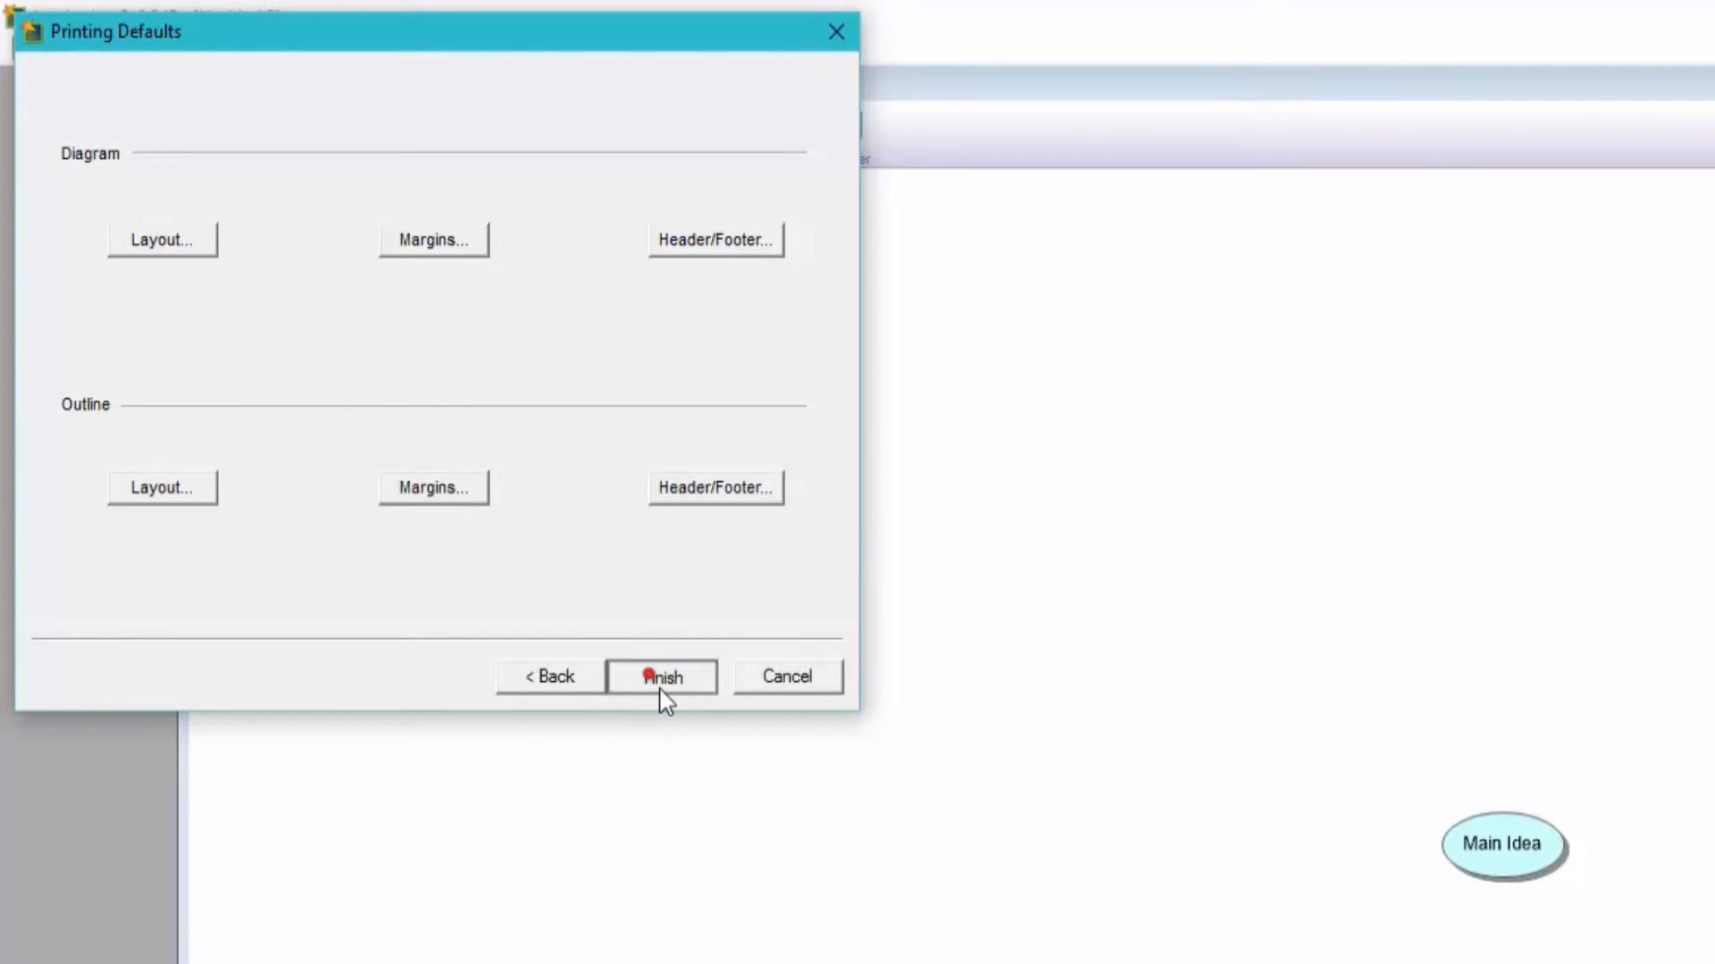
Finish modifying the default settings and start a new document that uses them.
click(662, 688)
click(1391, 906)
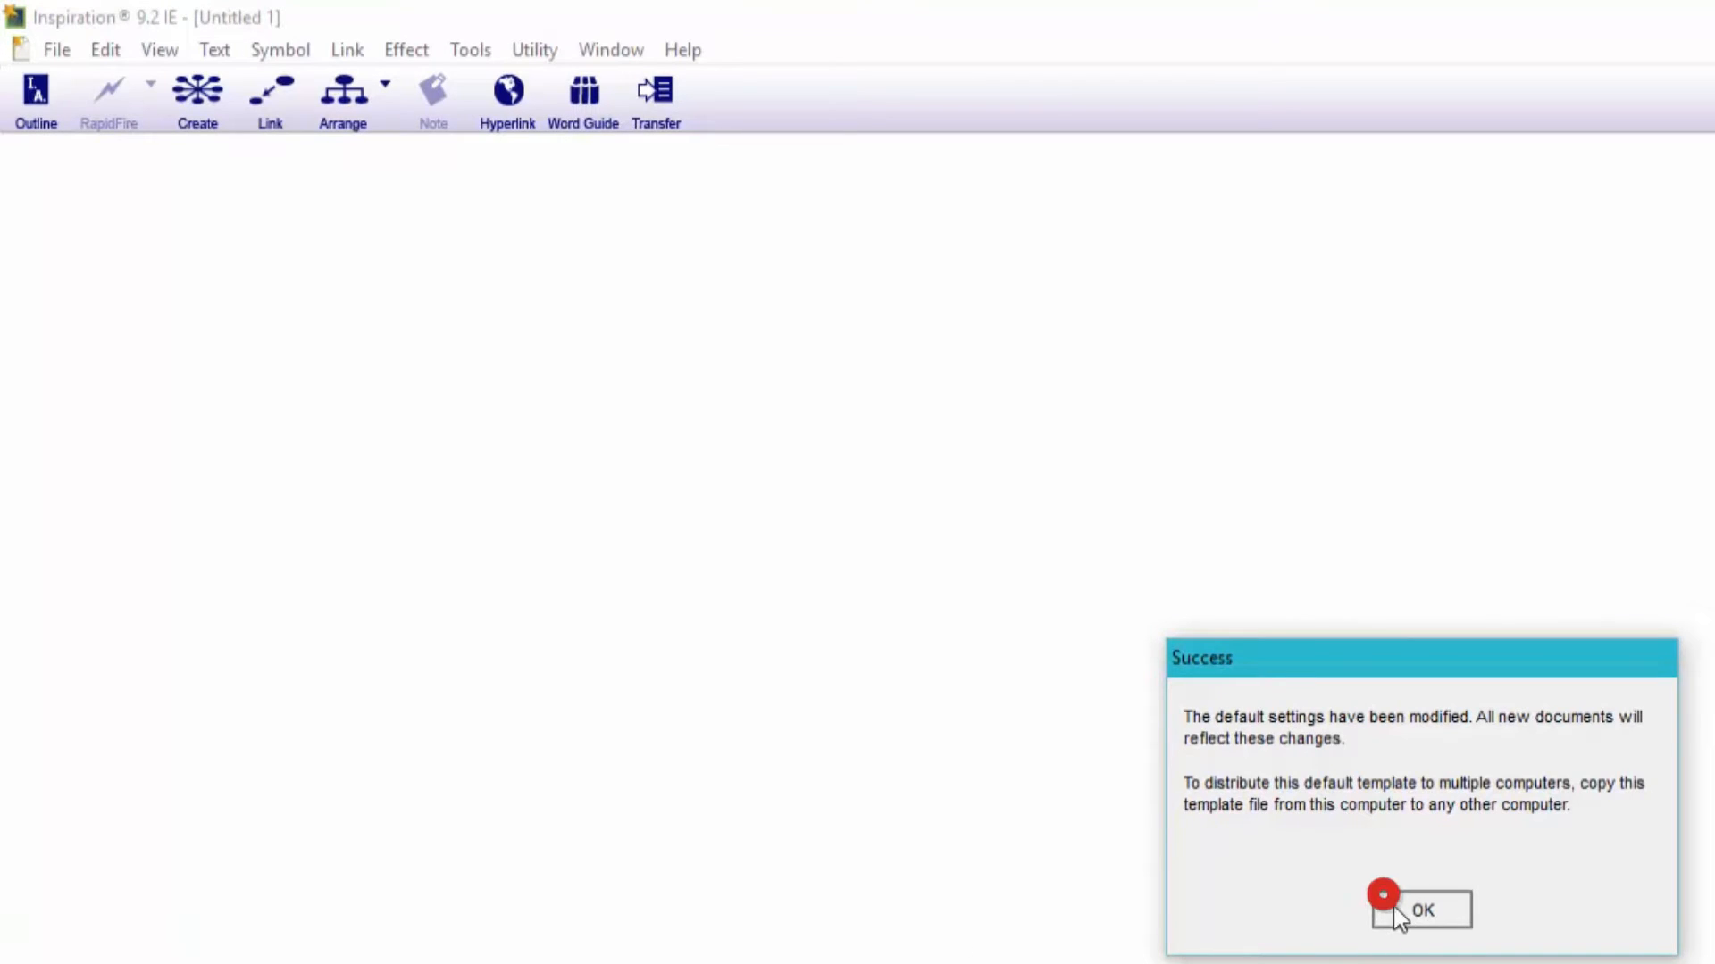
click(1315, 862)
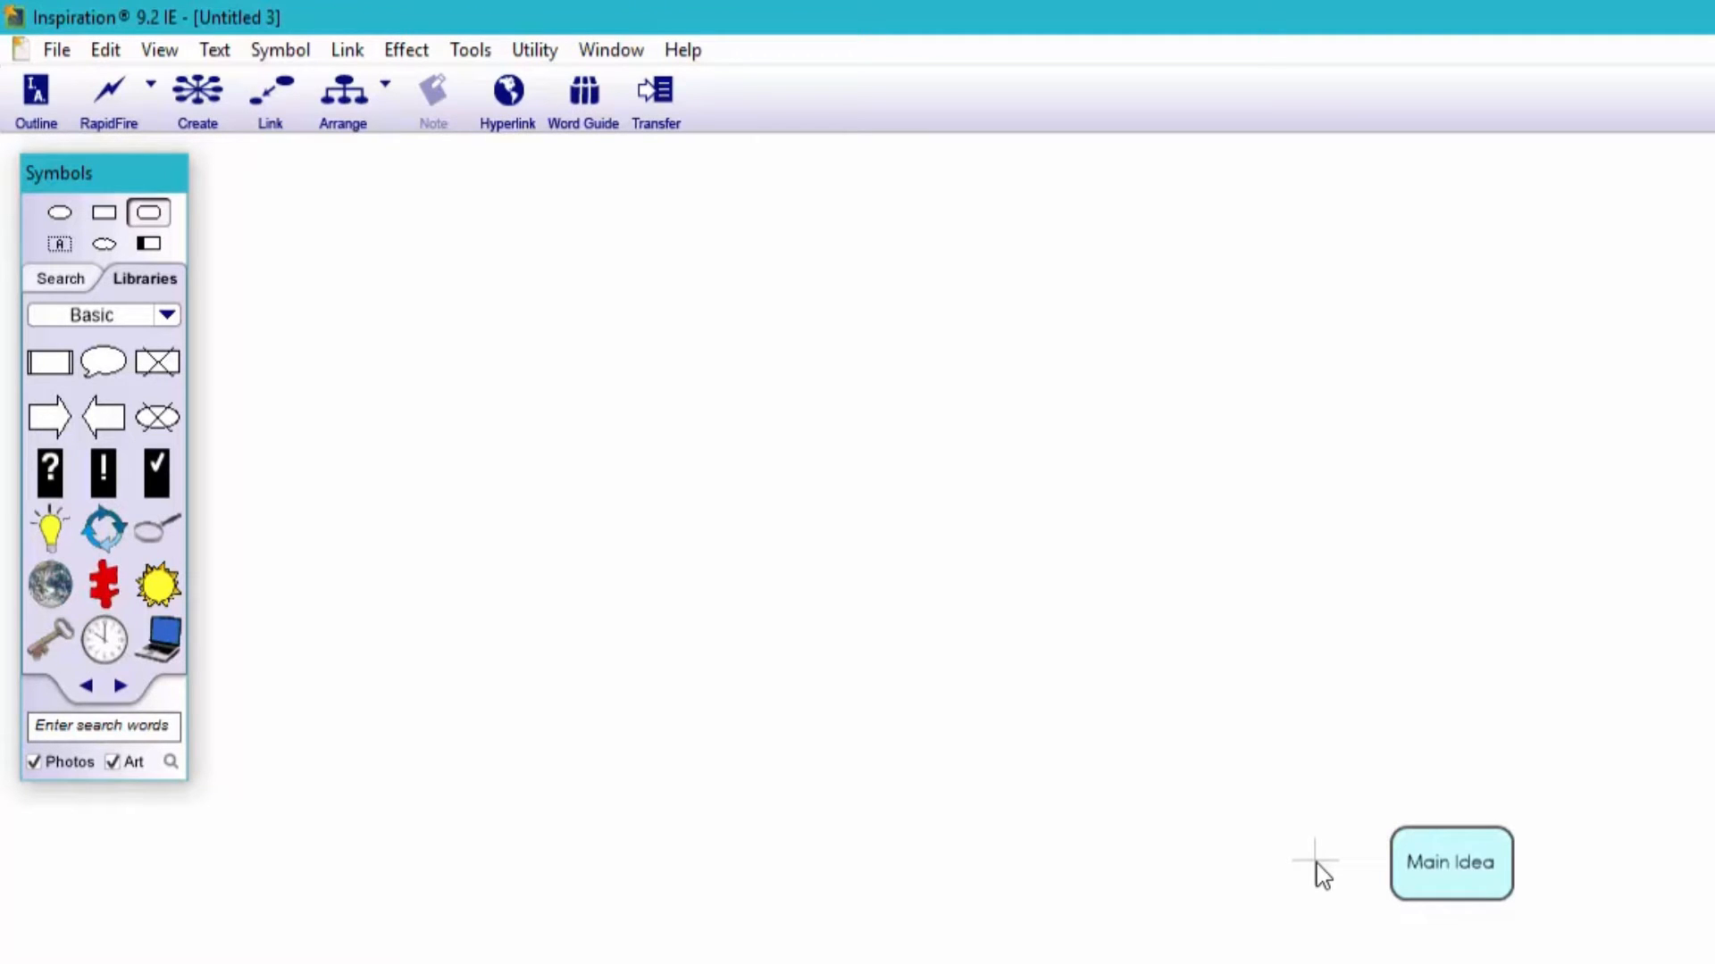
click(536, 49)
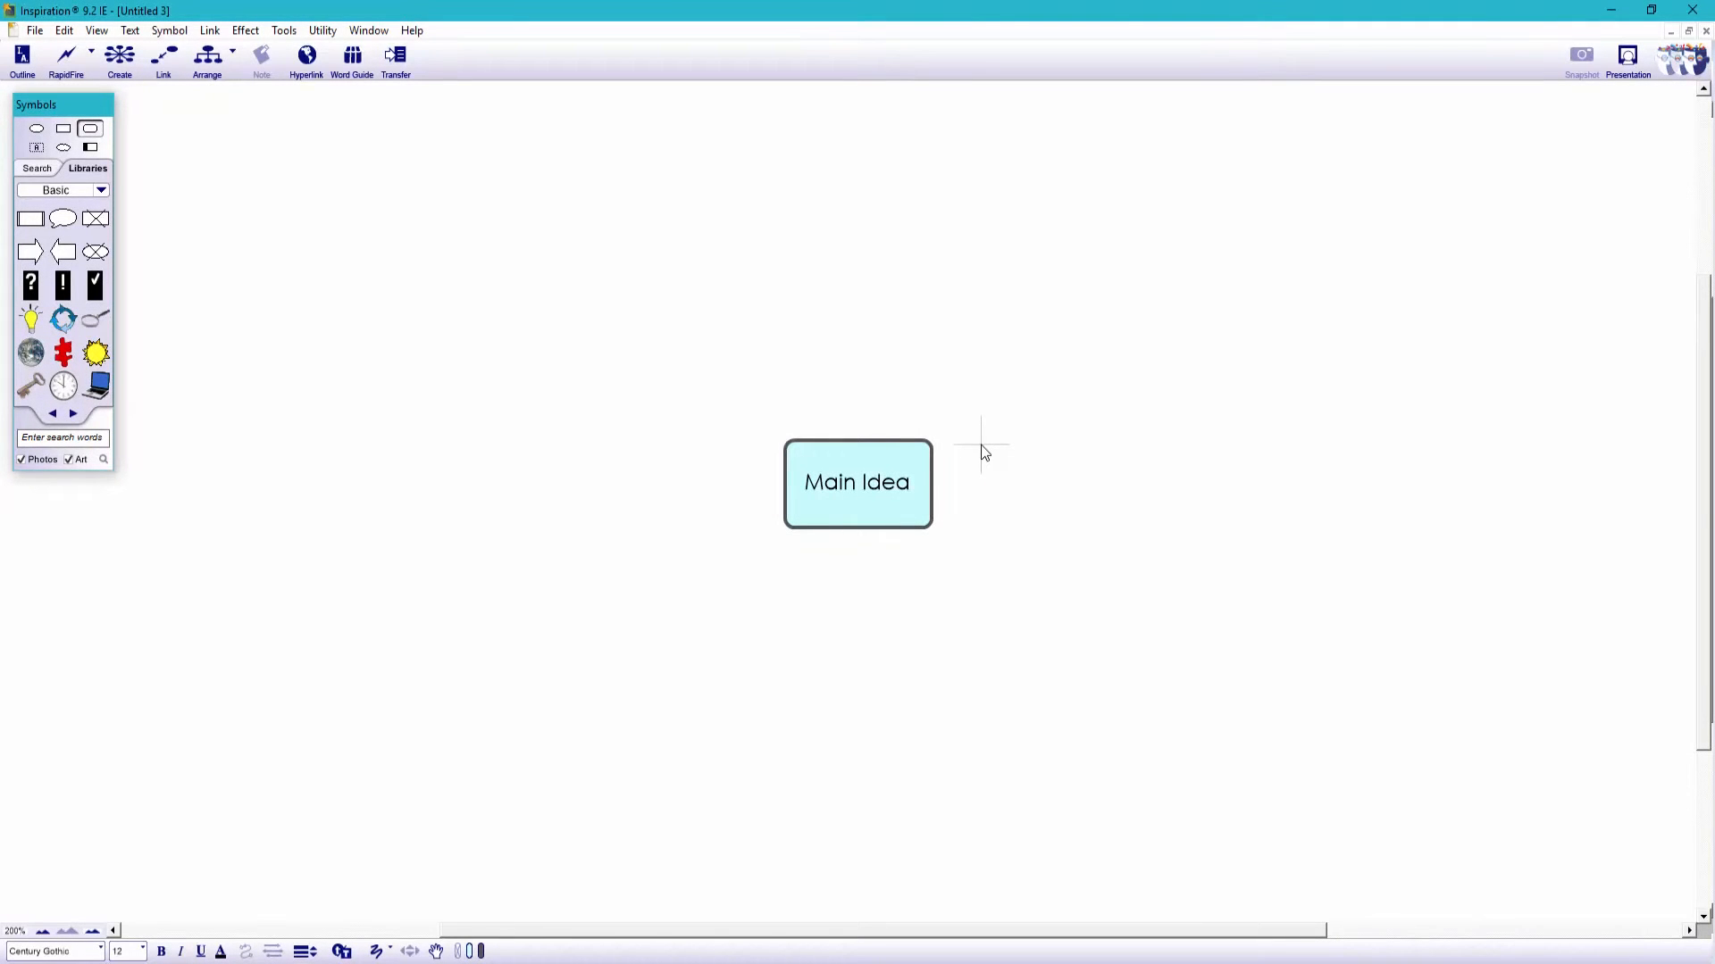
Change the diagram's background colour to light blue.
right_click(983, 453)
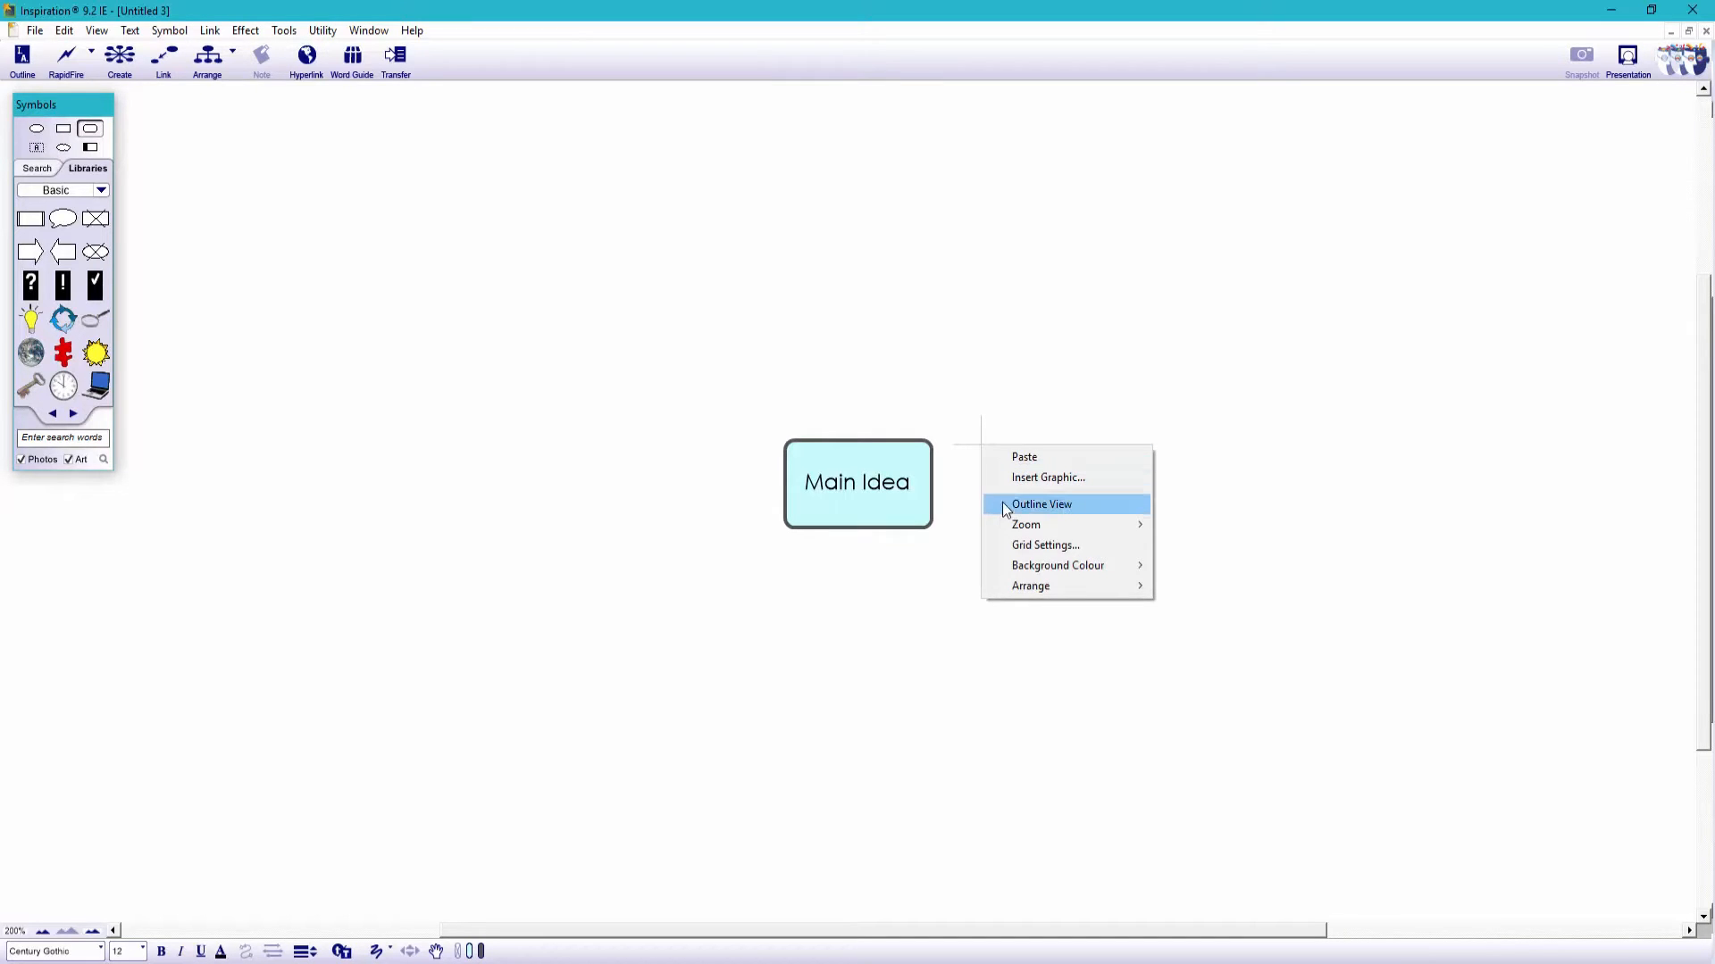
click(1013, 567)
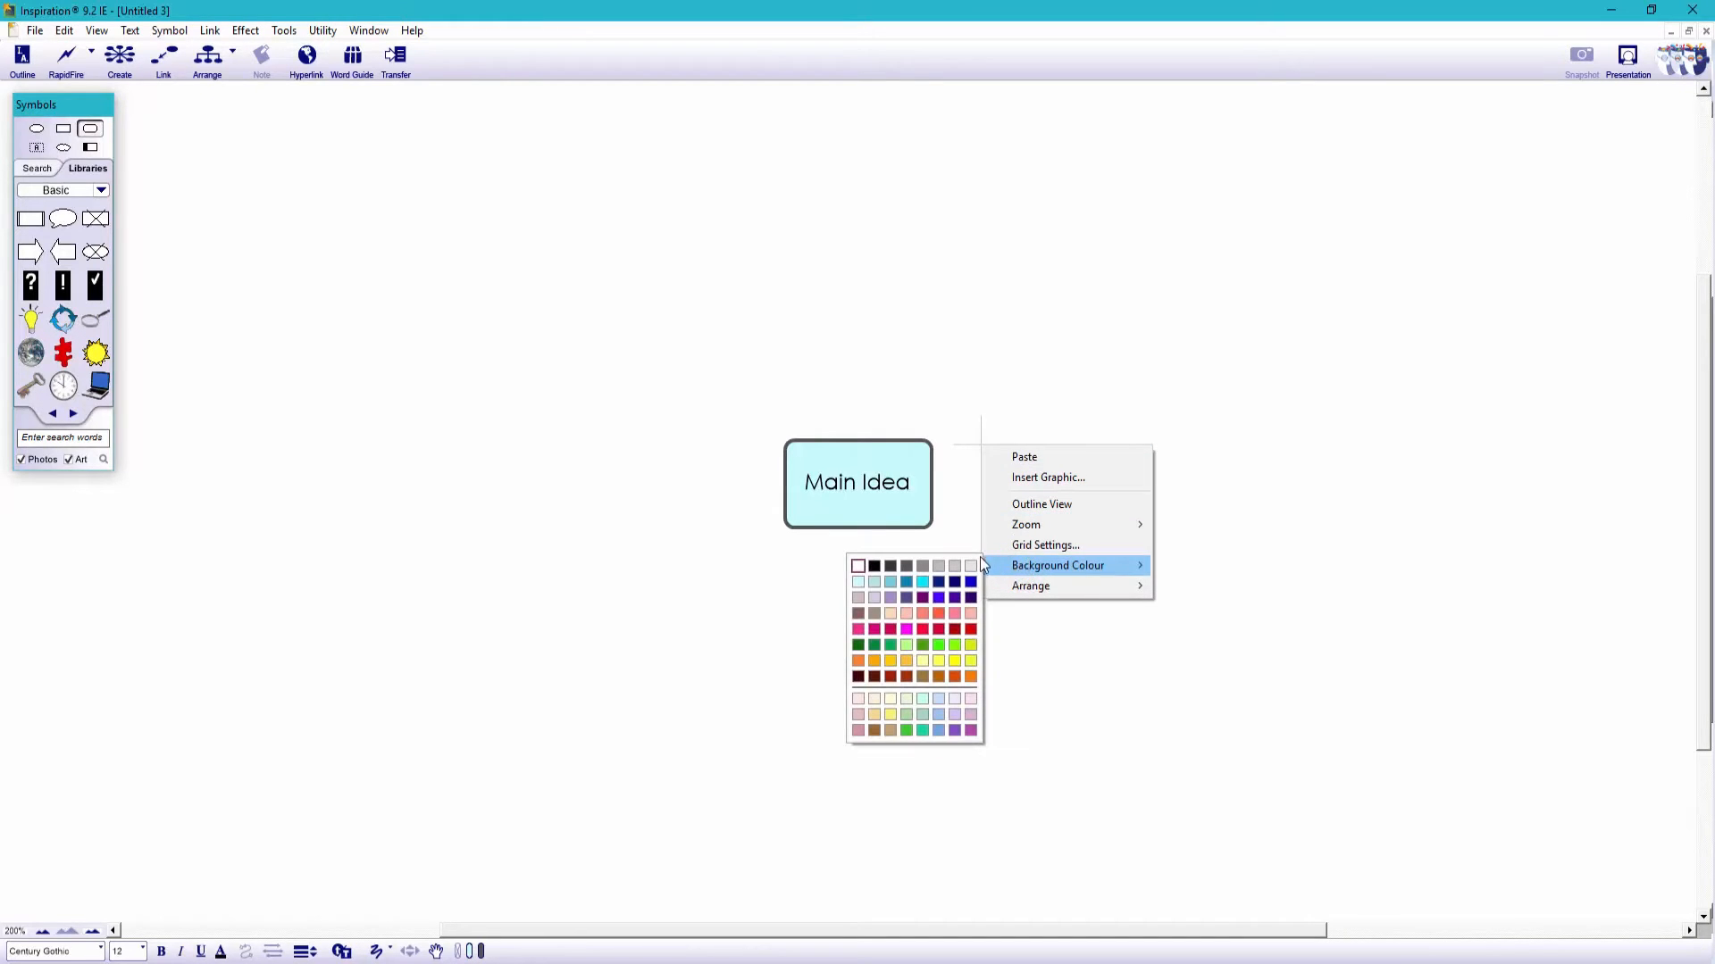
click(941, 697)
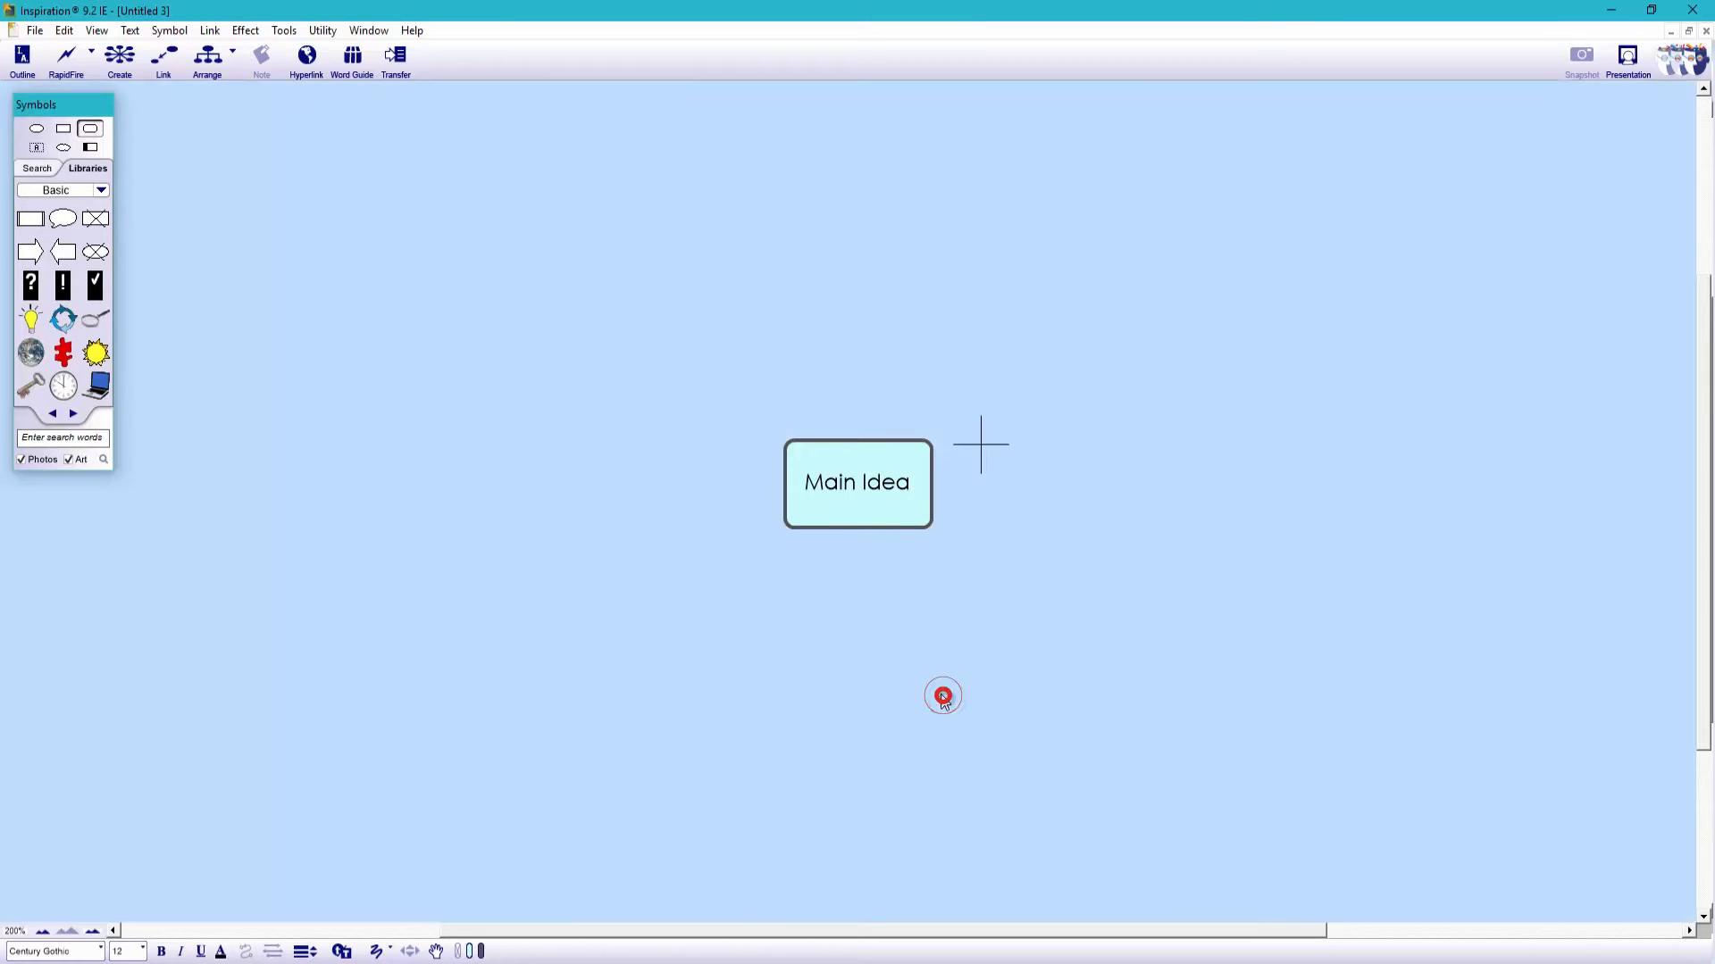
Set both the fill colour and the line colour of the Main Idea symbol to pale yellow.
click(896, 512)
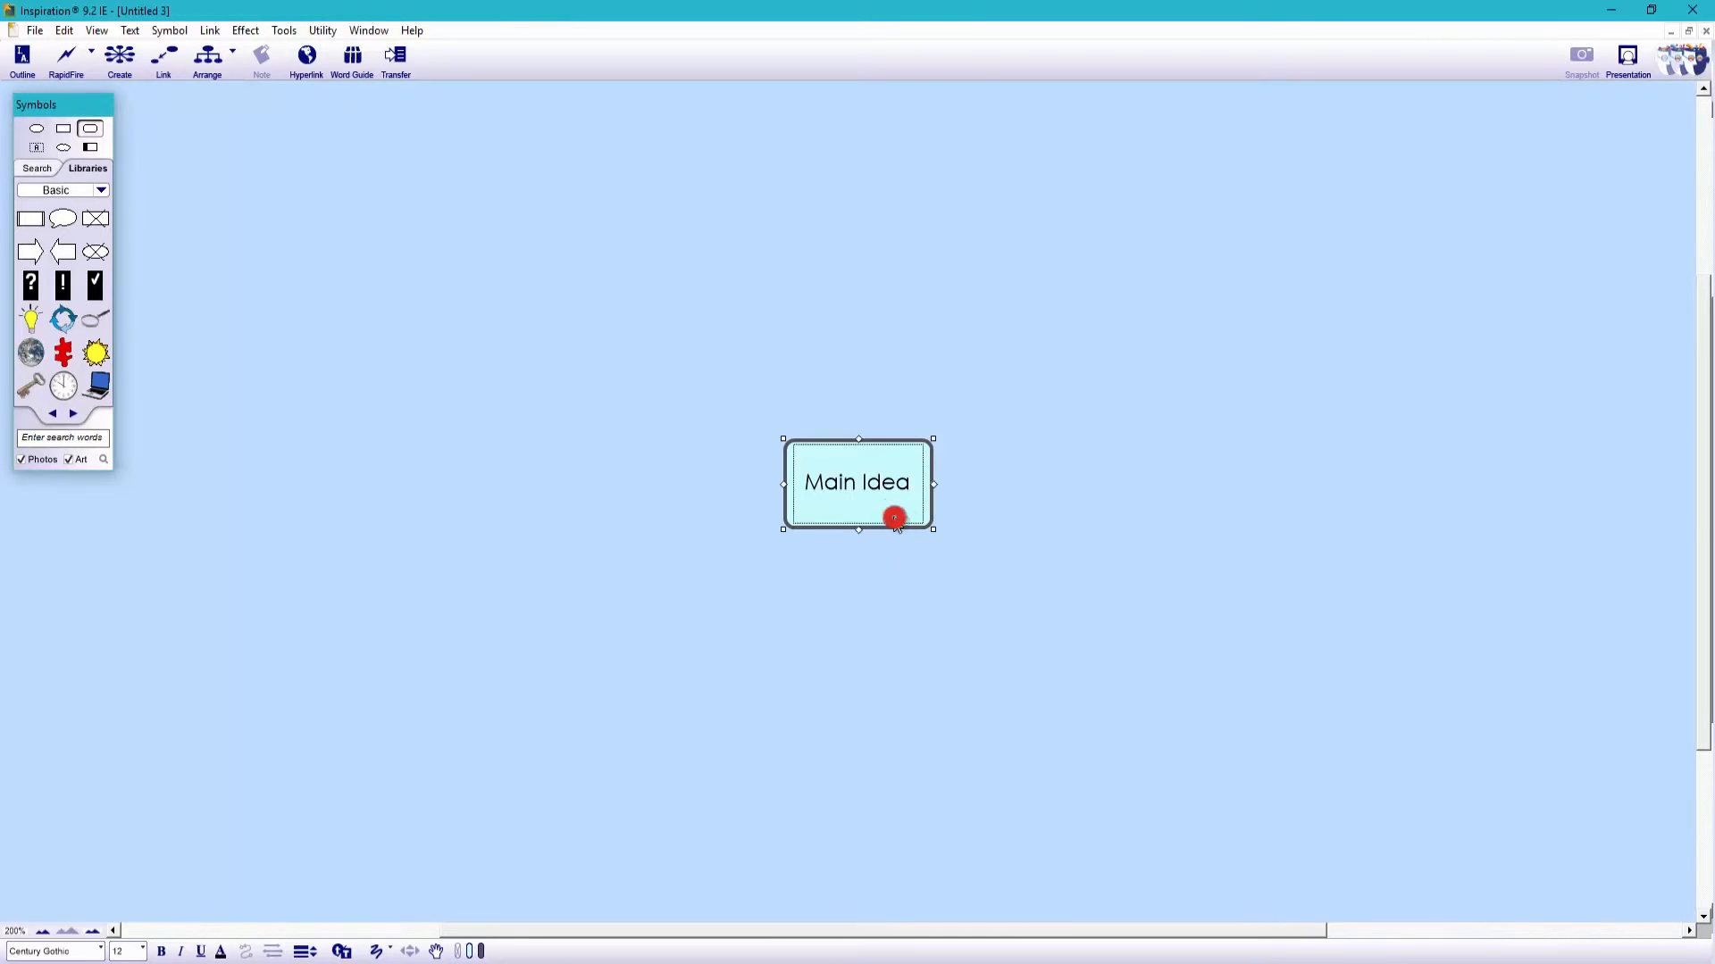
click(468, 951)
click(507, 898)
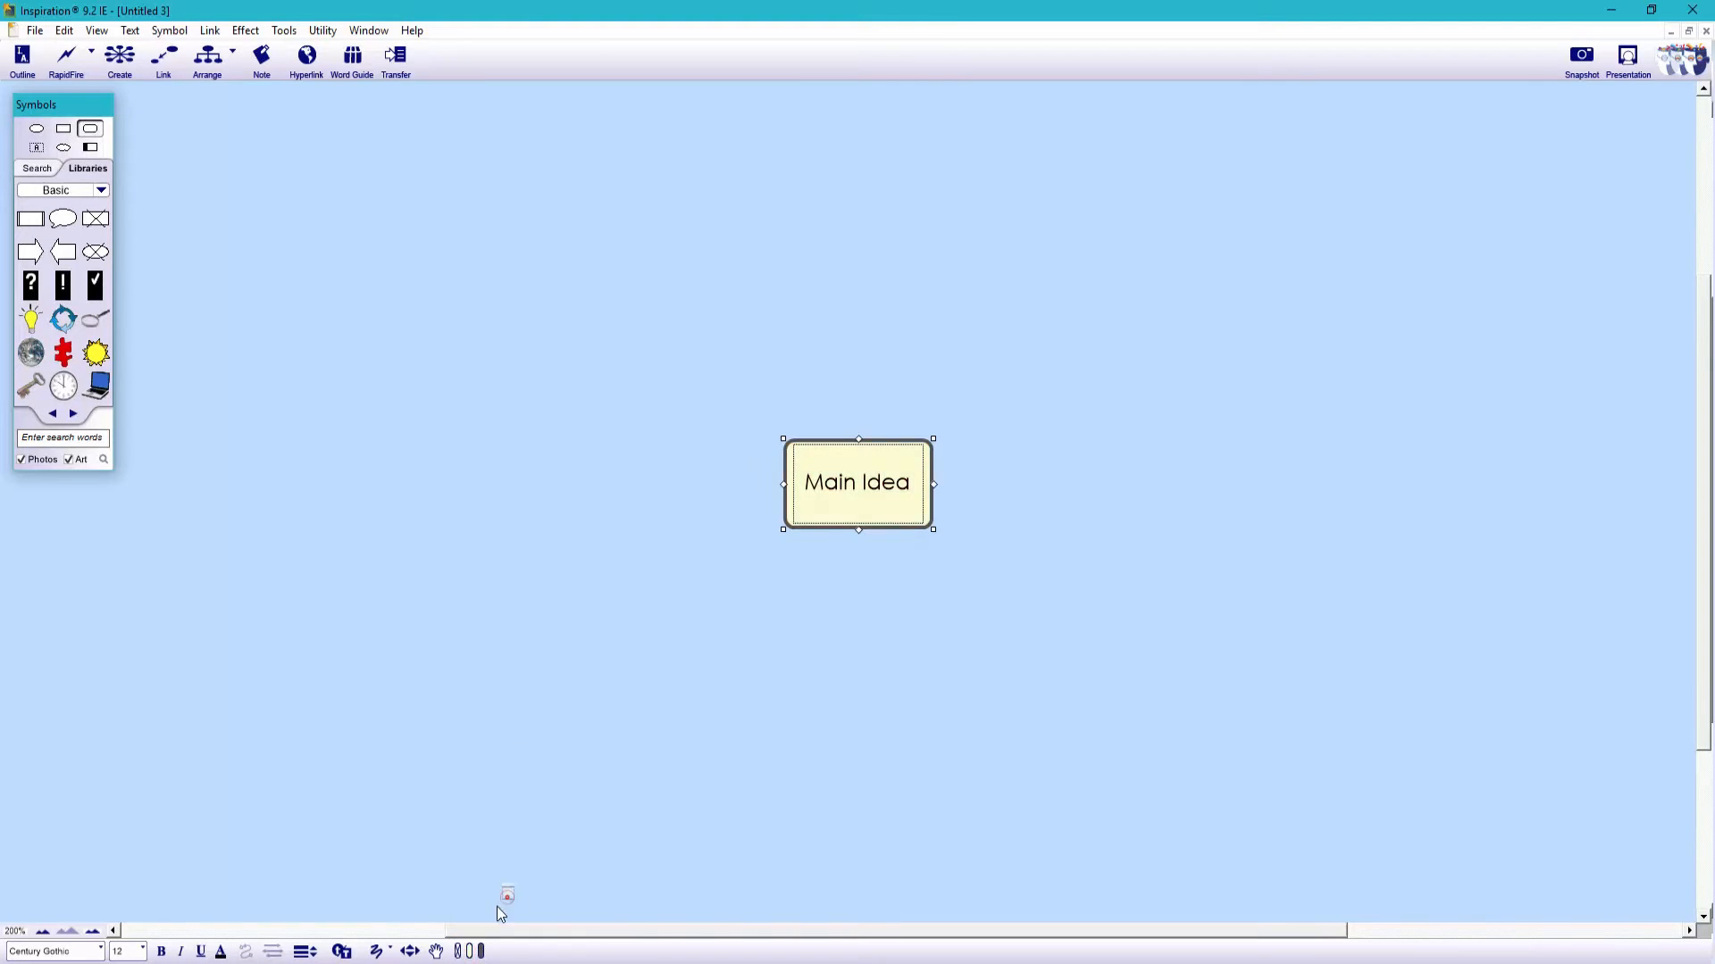
click(481, 951)
click(519, 893)
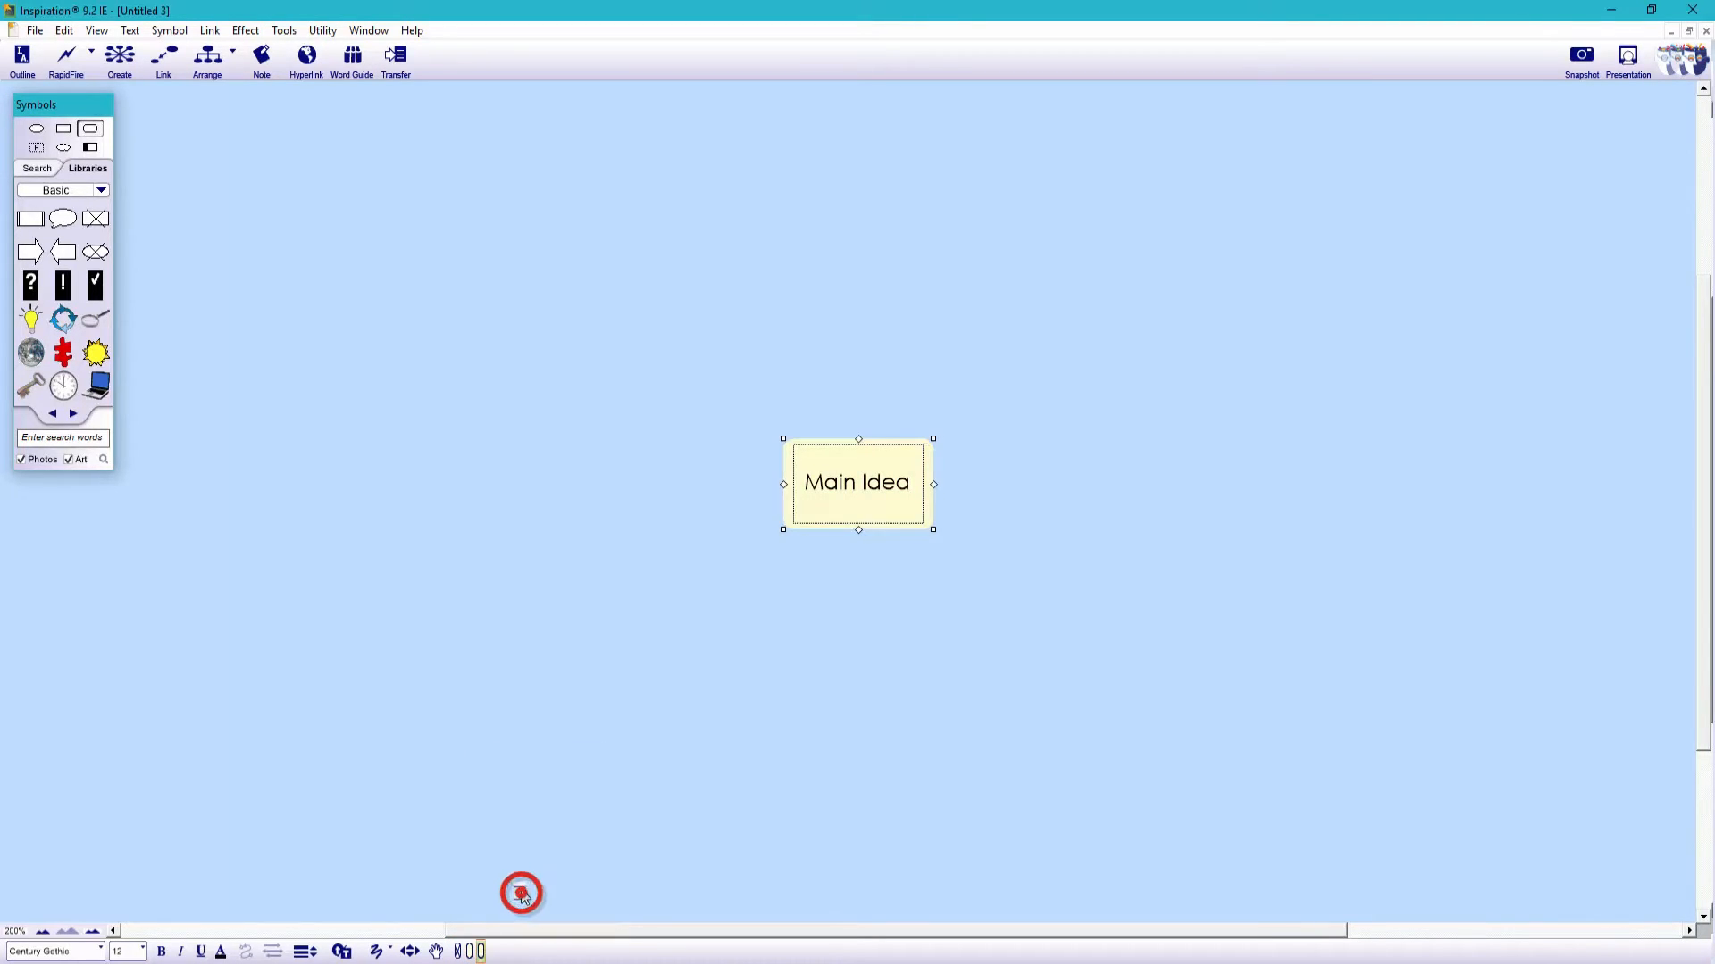
Enlarge the Main Idea symbol and replace its text with "BA (Hons)" and "History of Art" on two lines.
drag(933, 438, 800, 350)
click(949, 451)
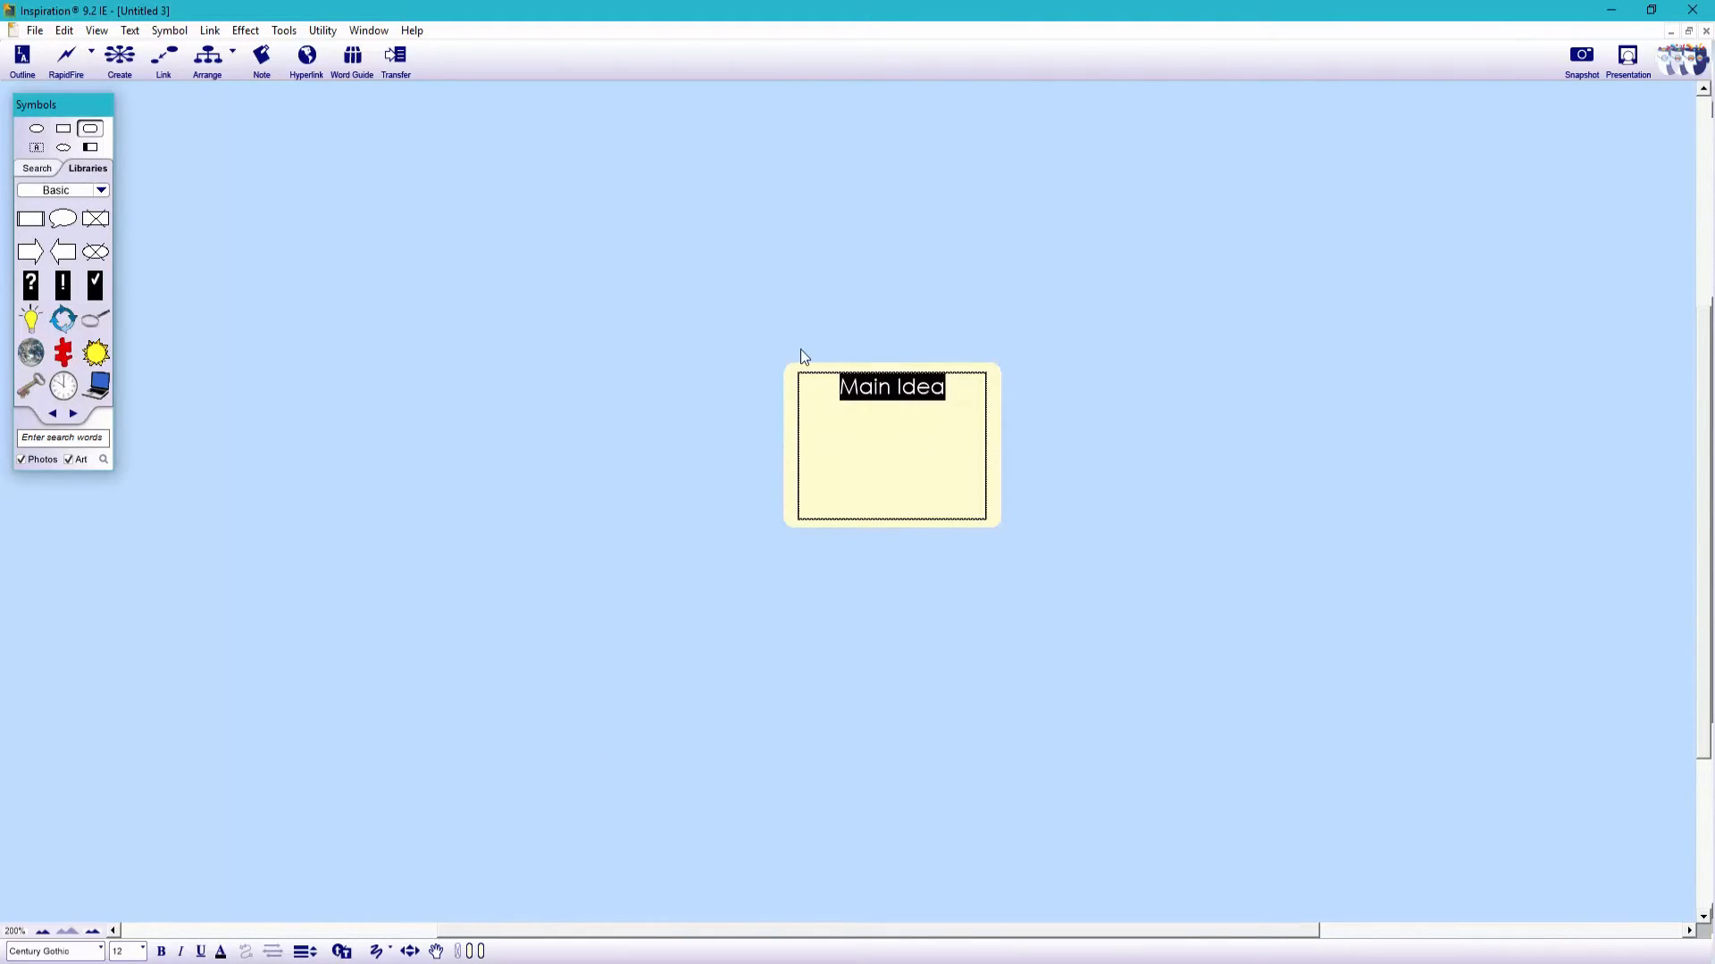
text(BA (Hons))
key(Return)
text(History of Art)
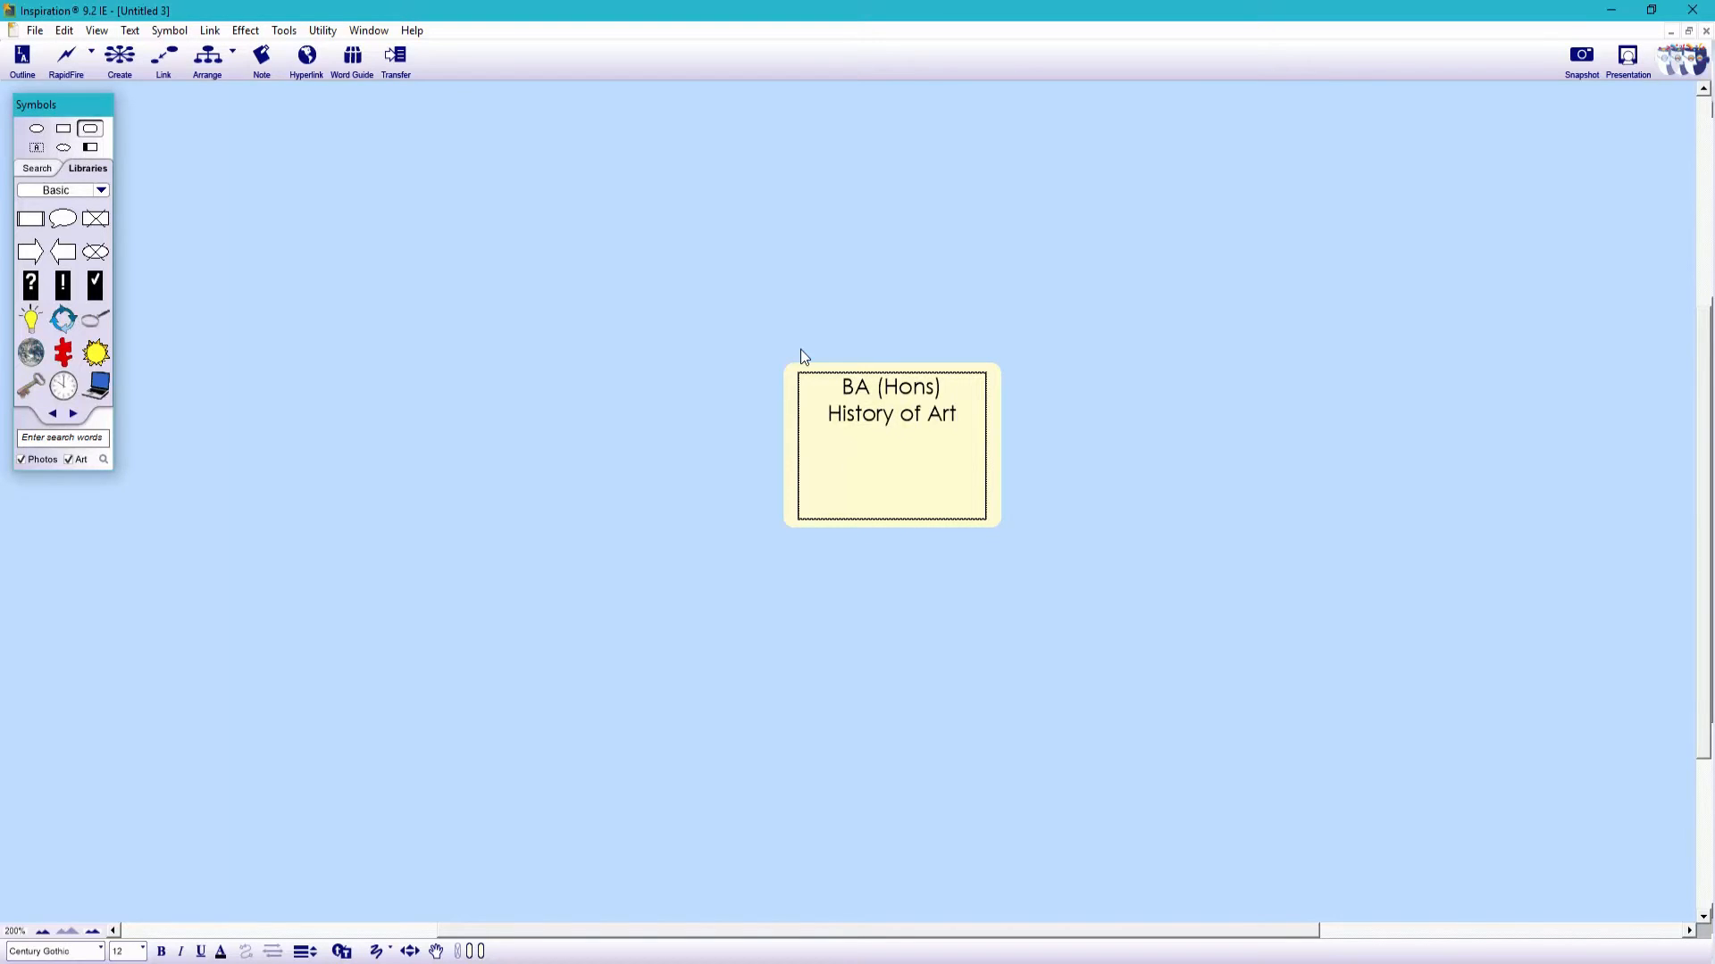
click(1040, 464)
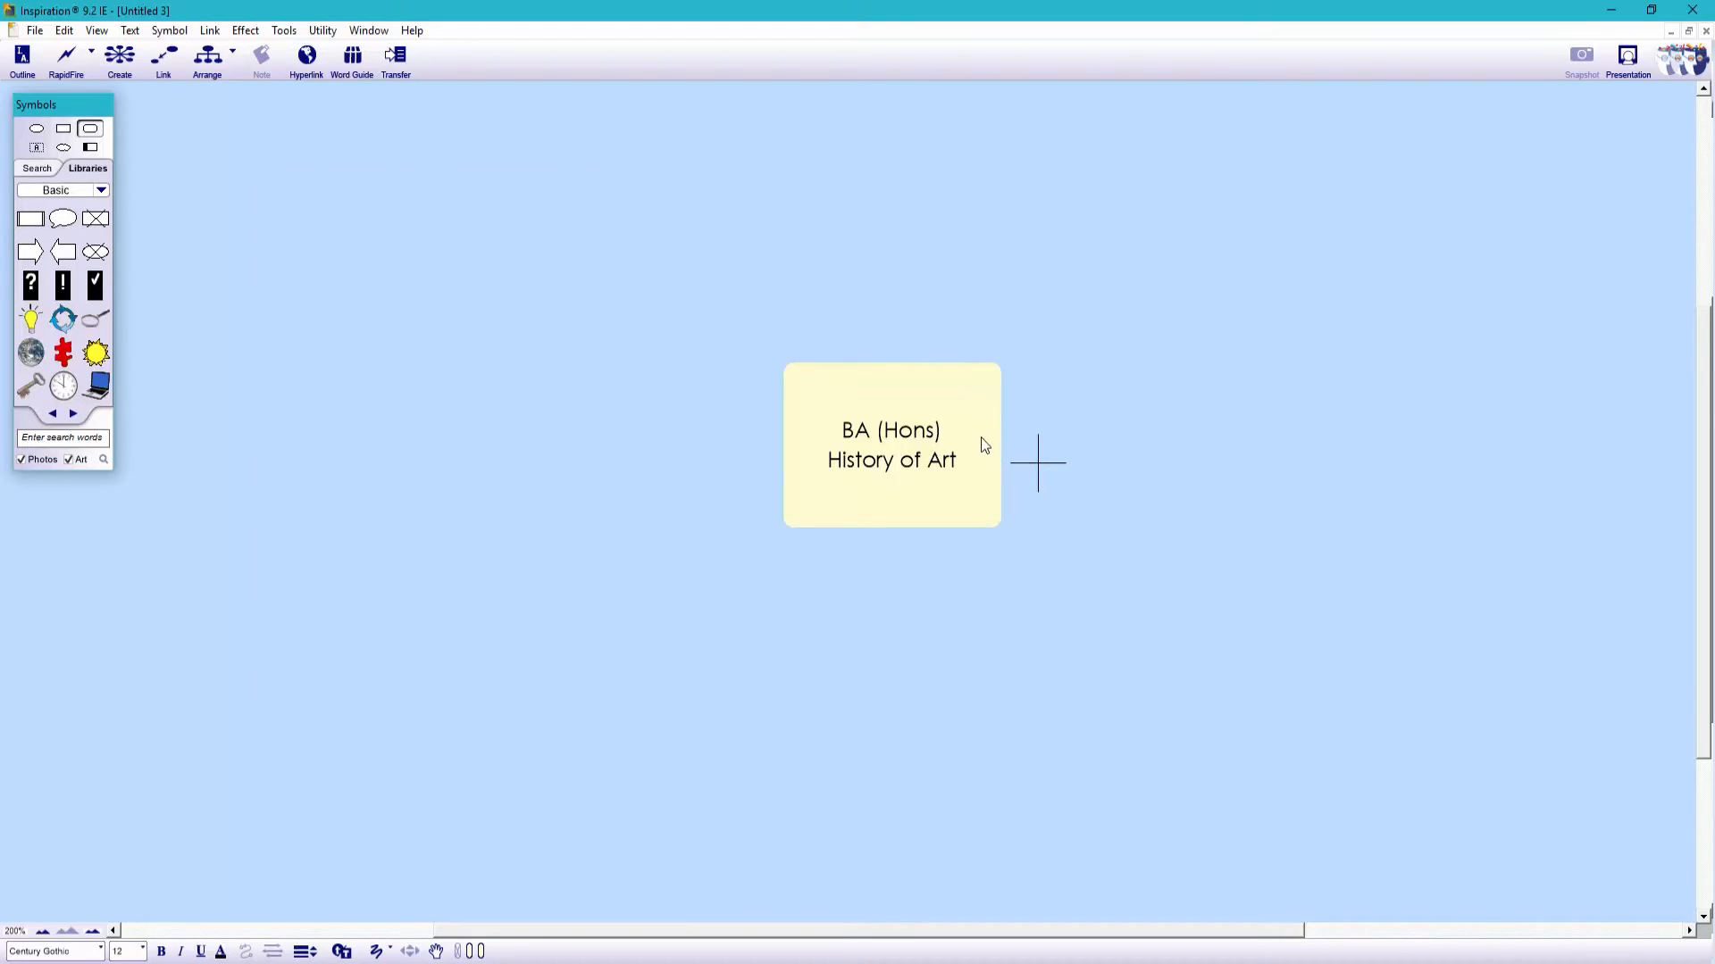
Begin a file hyperlink for the BA (Hons) History of Art symbol and list all file types when choosing the target.
click(980, 442)
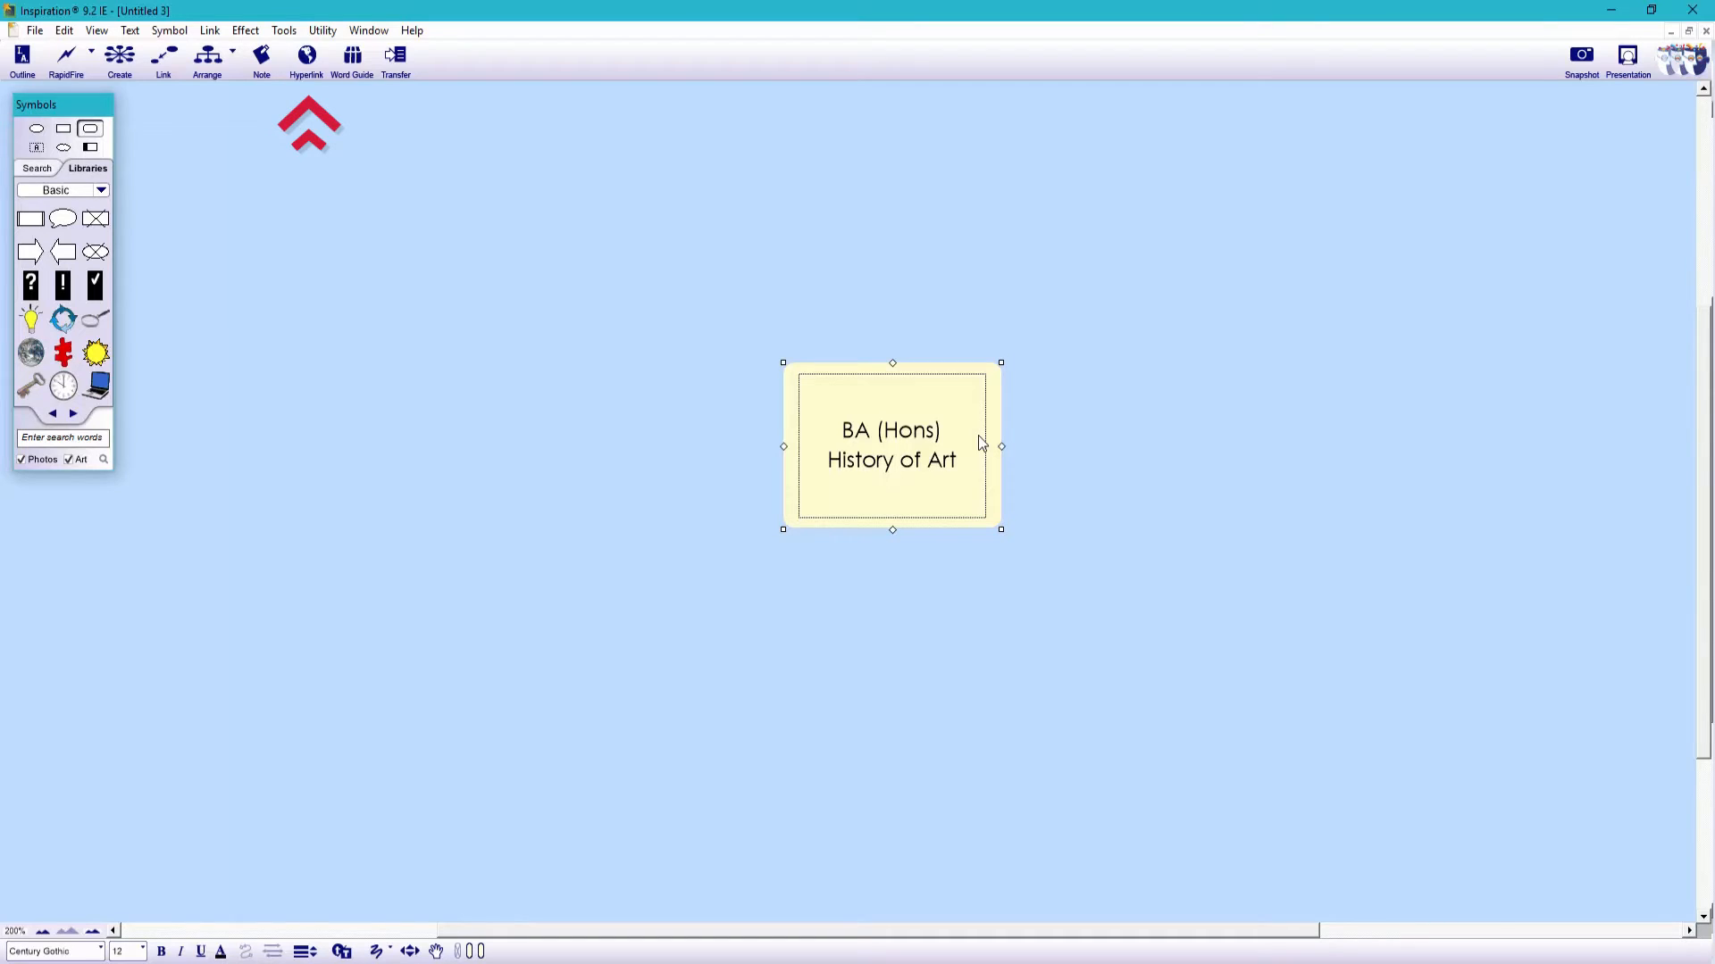
right_click(980, 442)
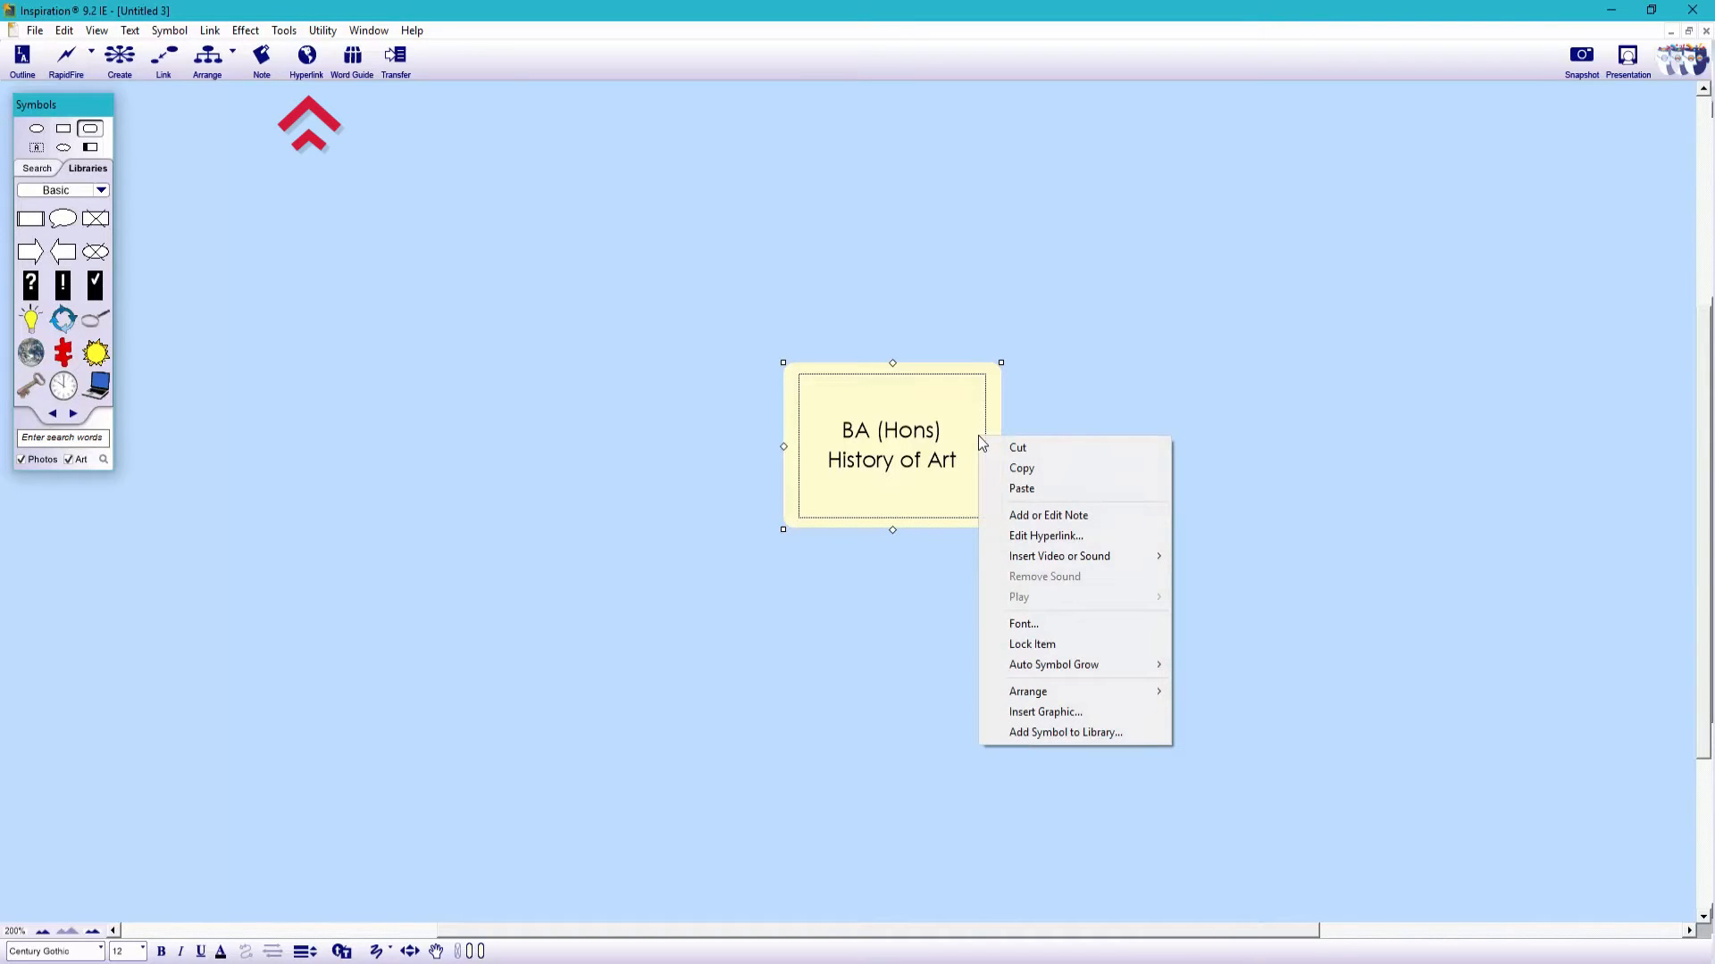
click(1006, 535)
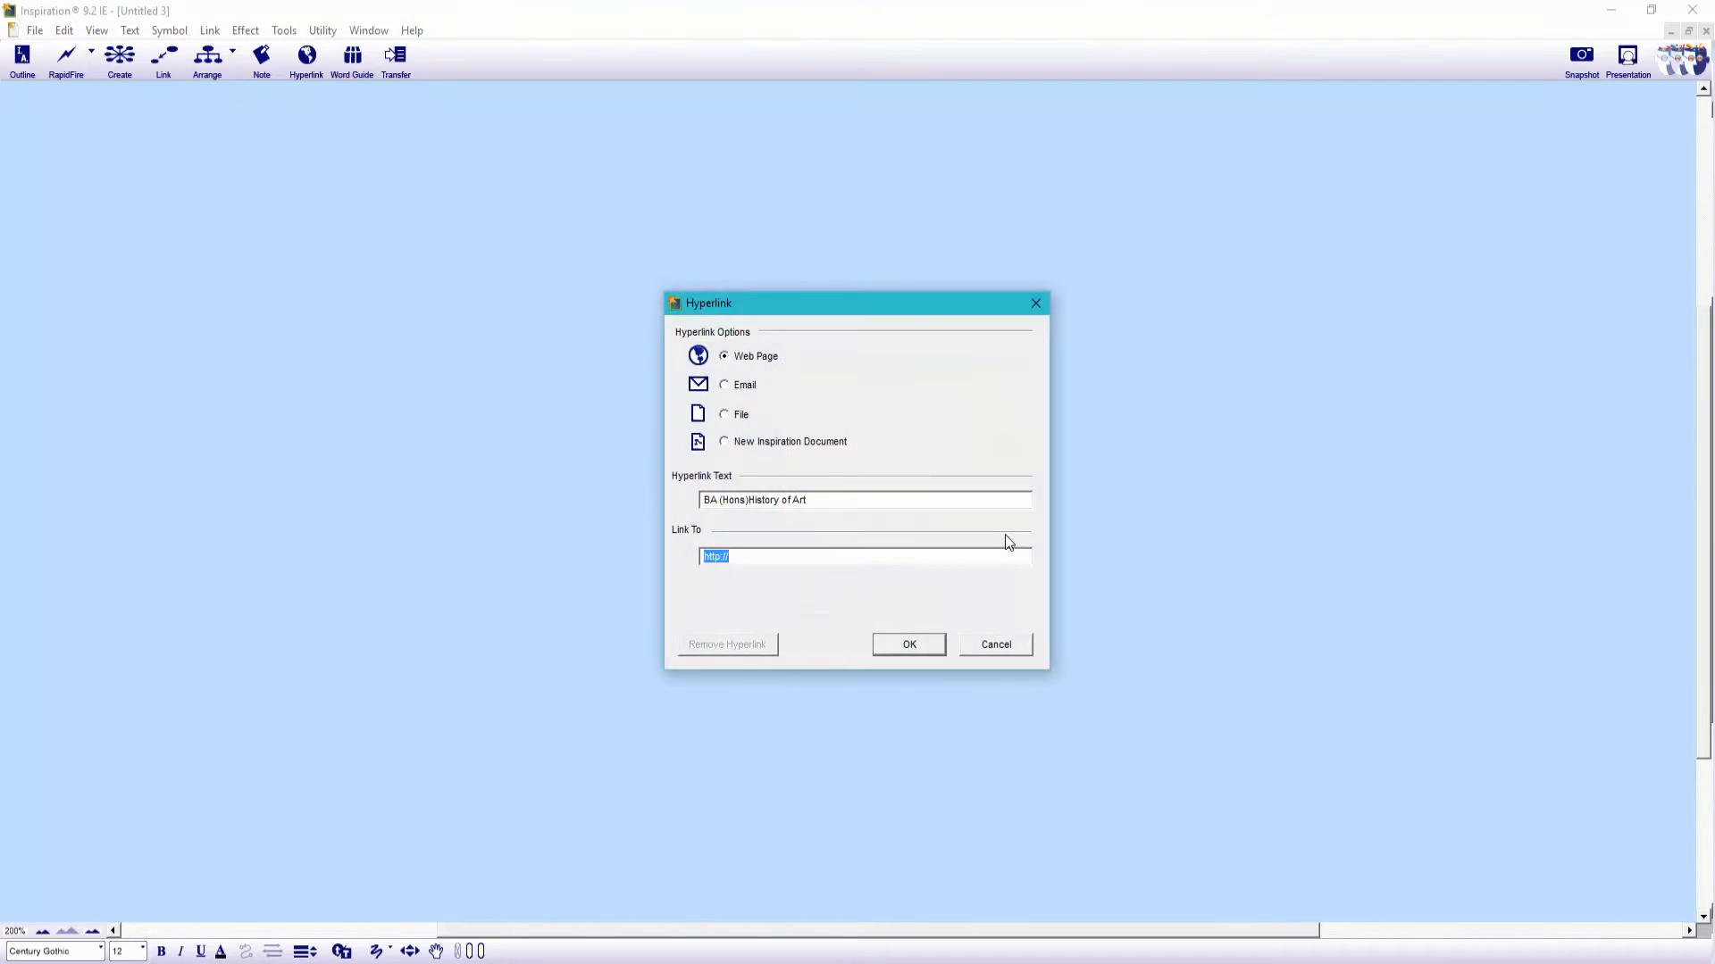
click(736, 416)
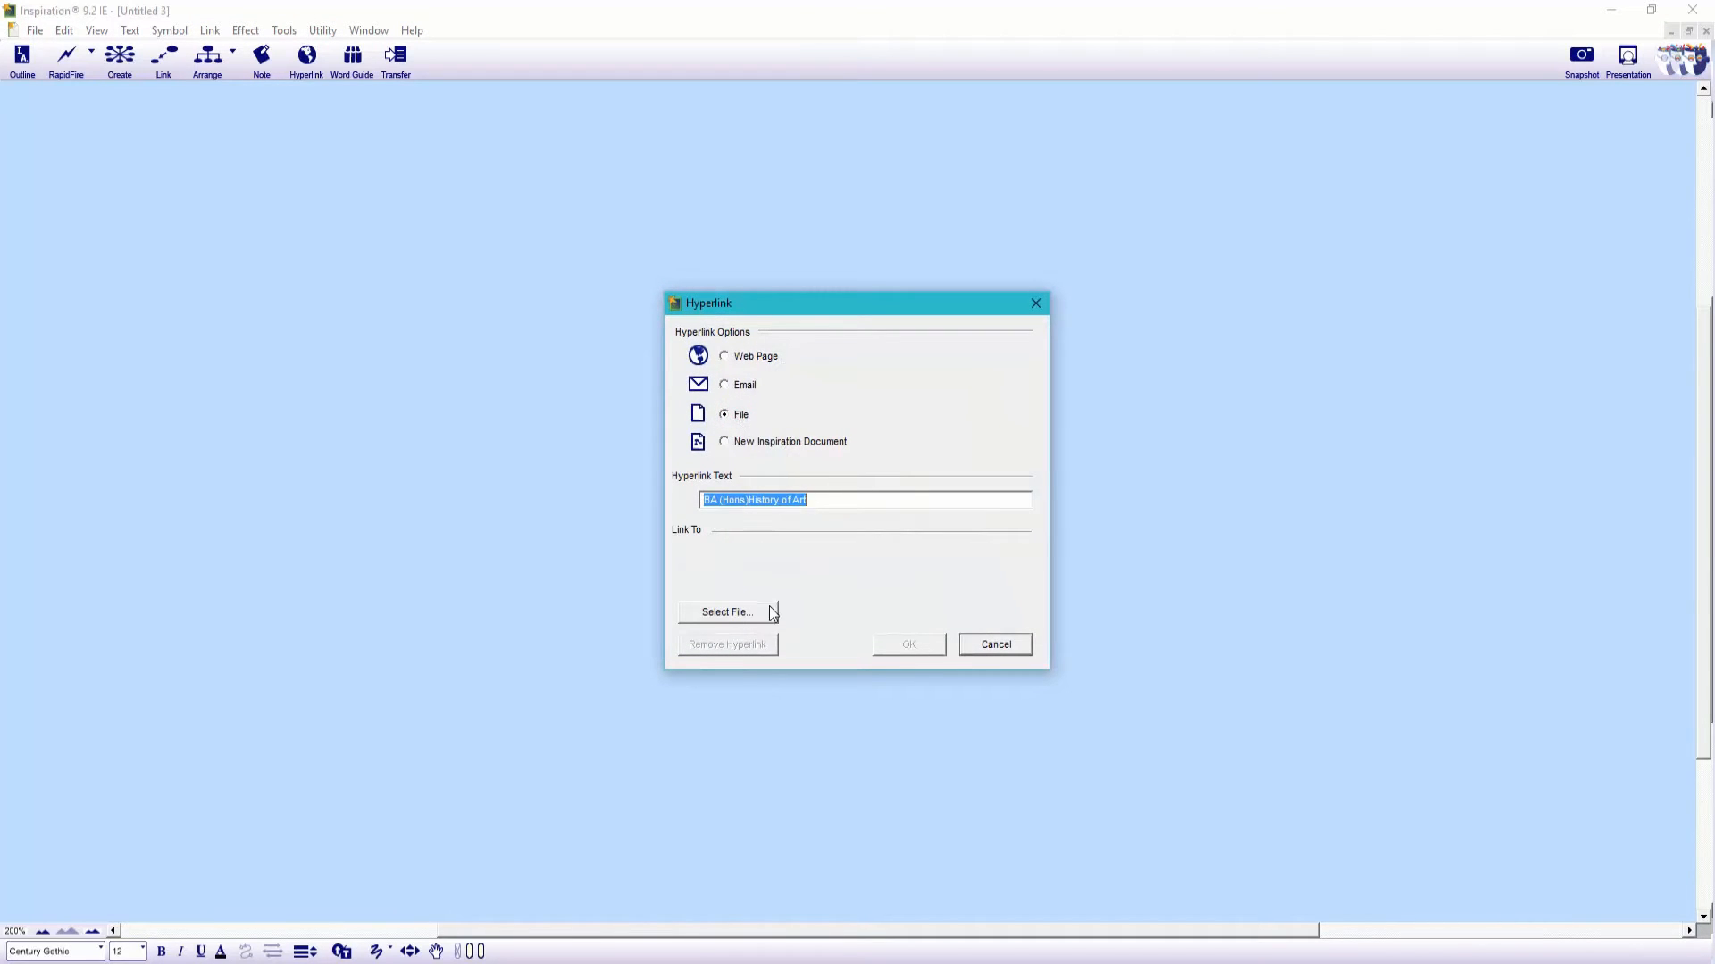
click(773, 613)
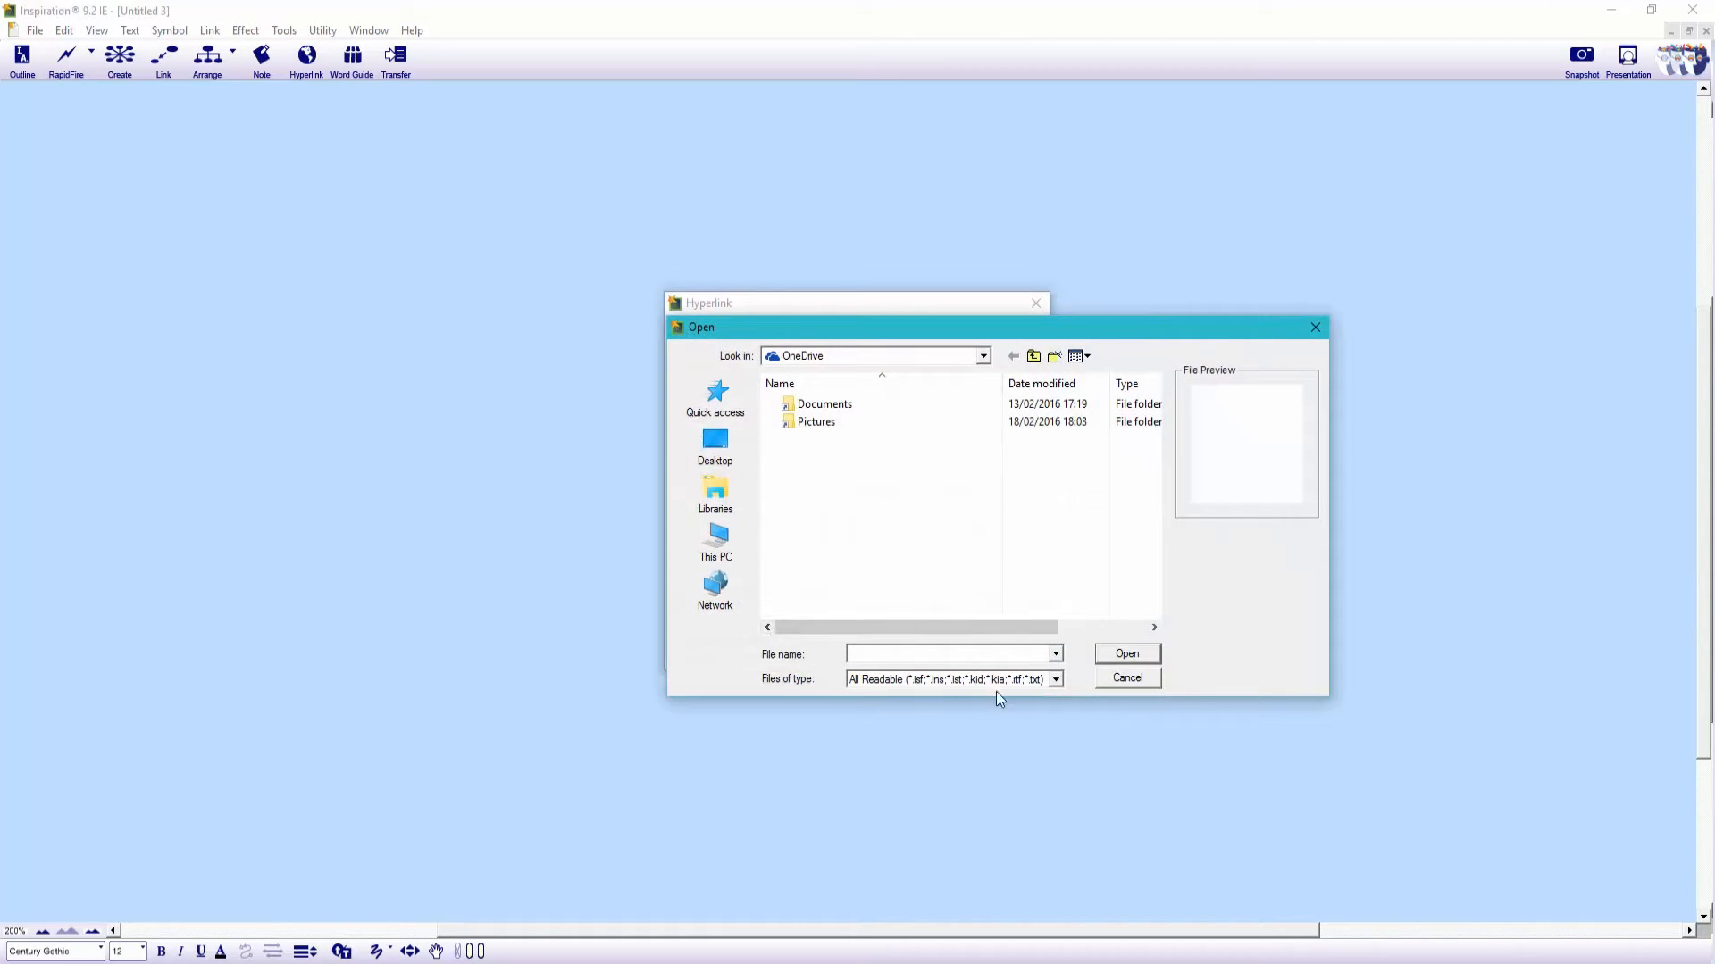
click(1055, 680)
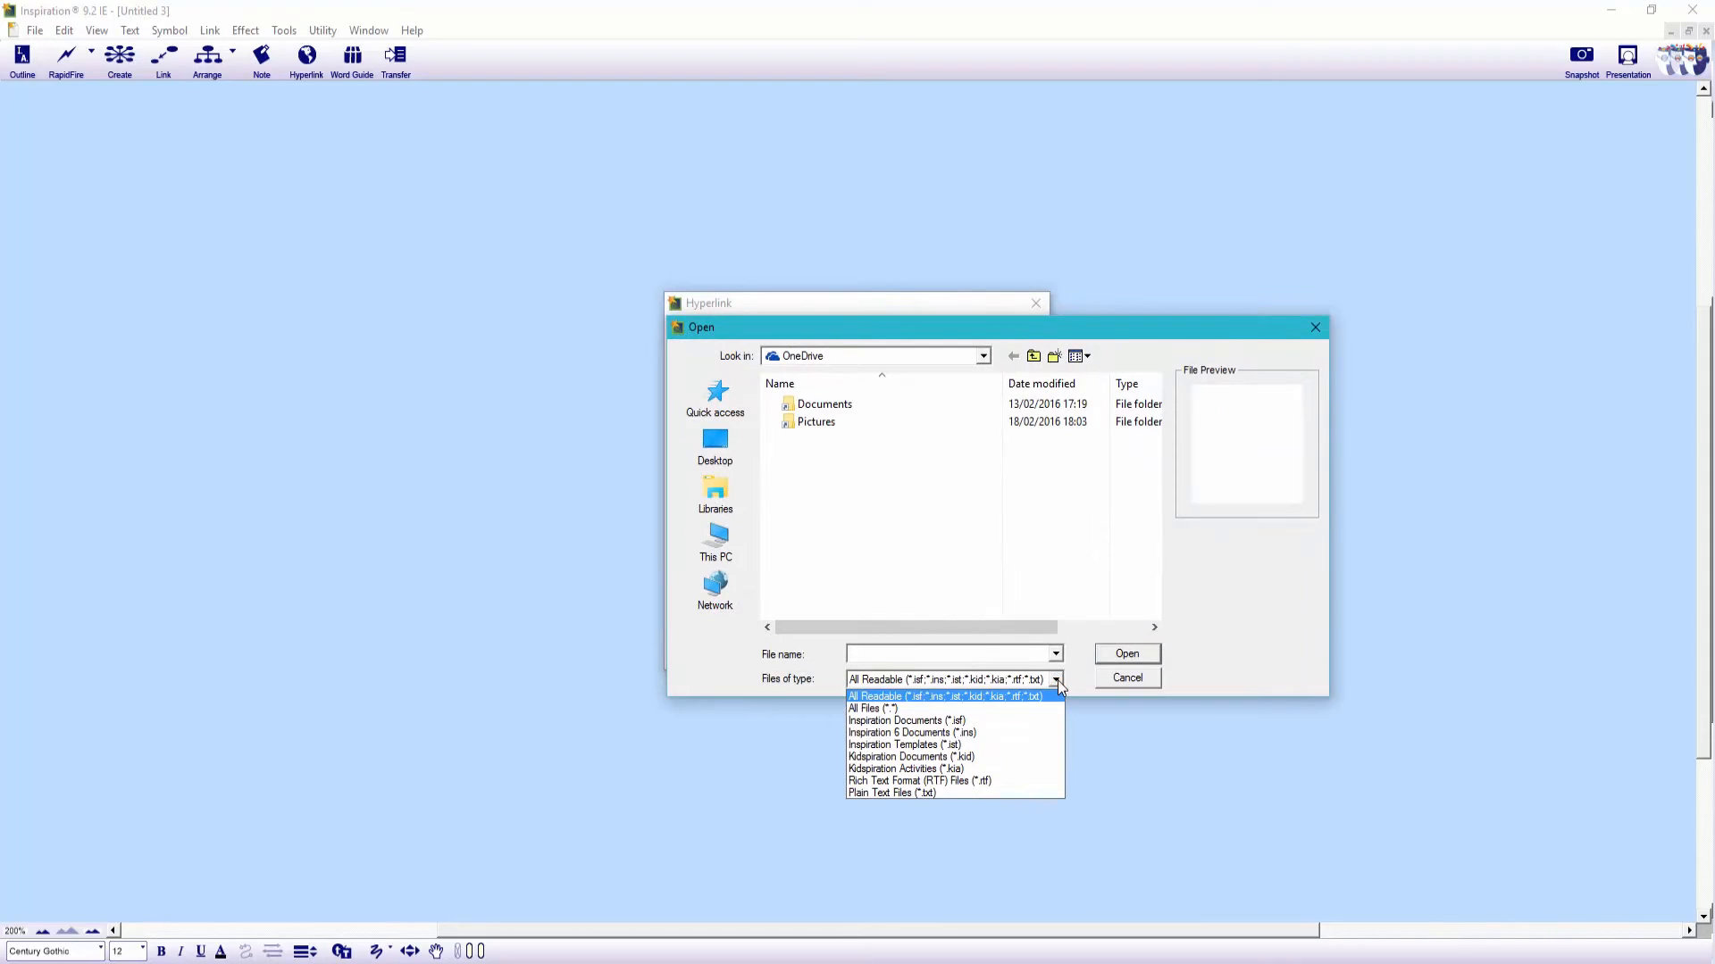
click(1032, 708)
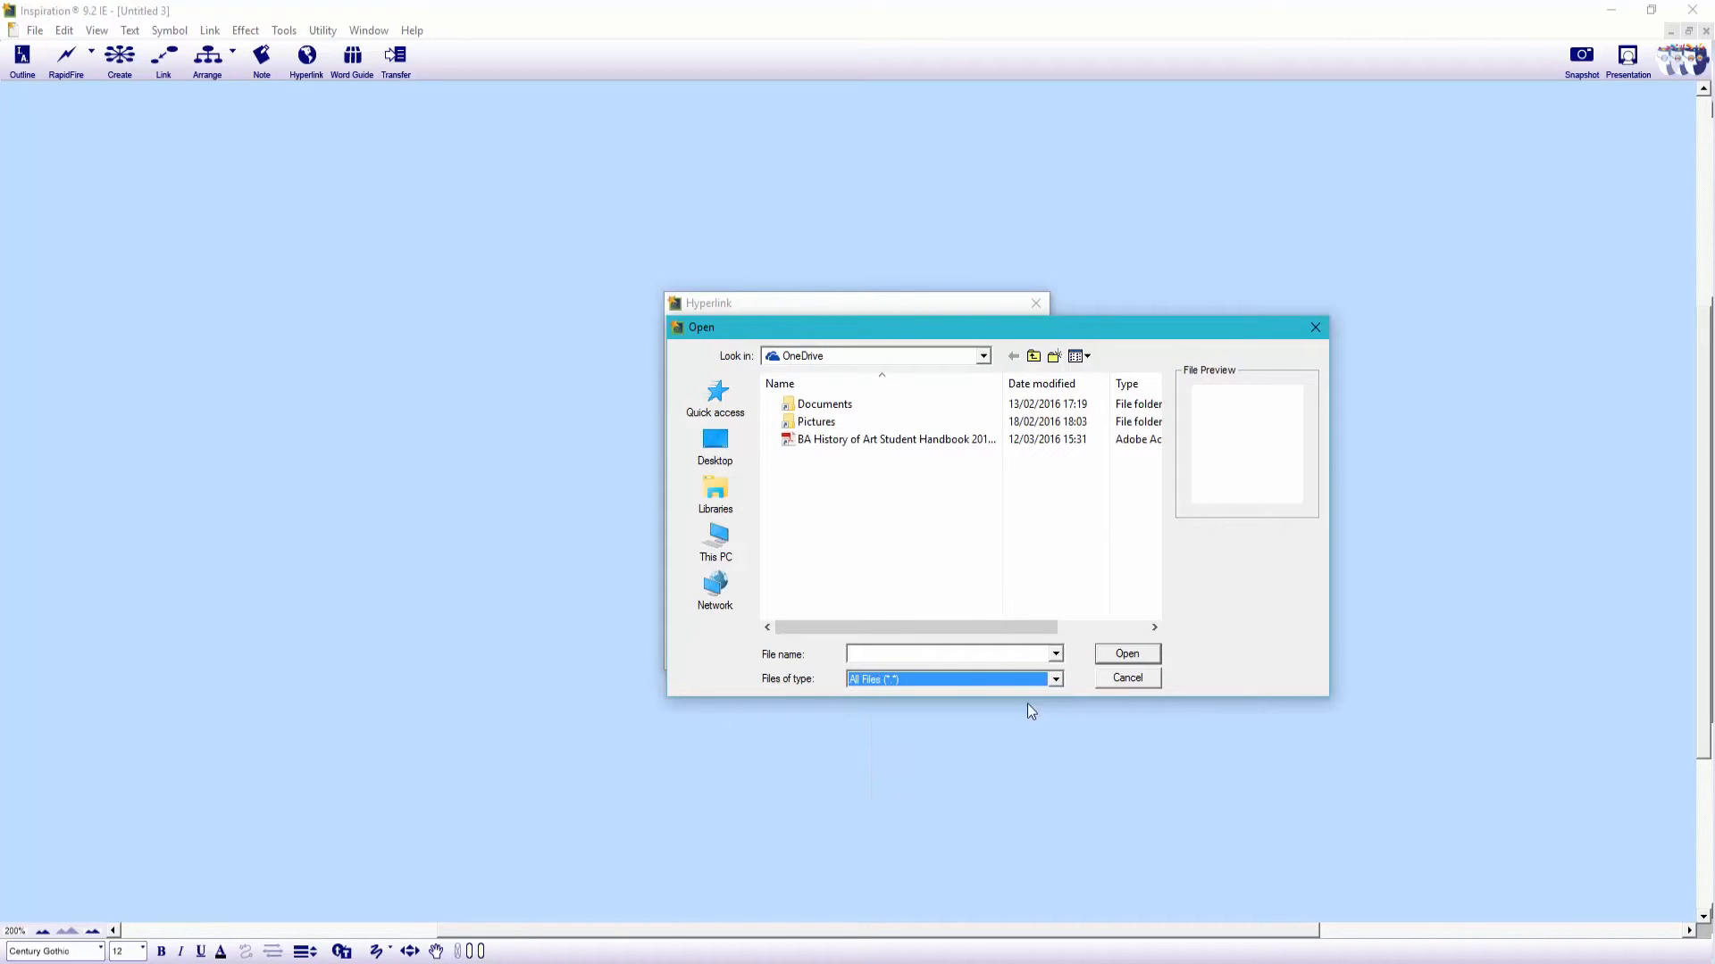
Link the symbol to the BA History of Art Student Handbook 2015-2016 PDF and test the link, returning to the diagram.
click(907, 441)
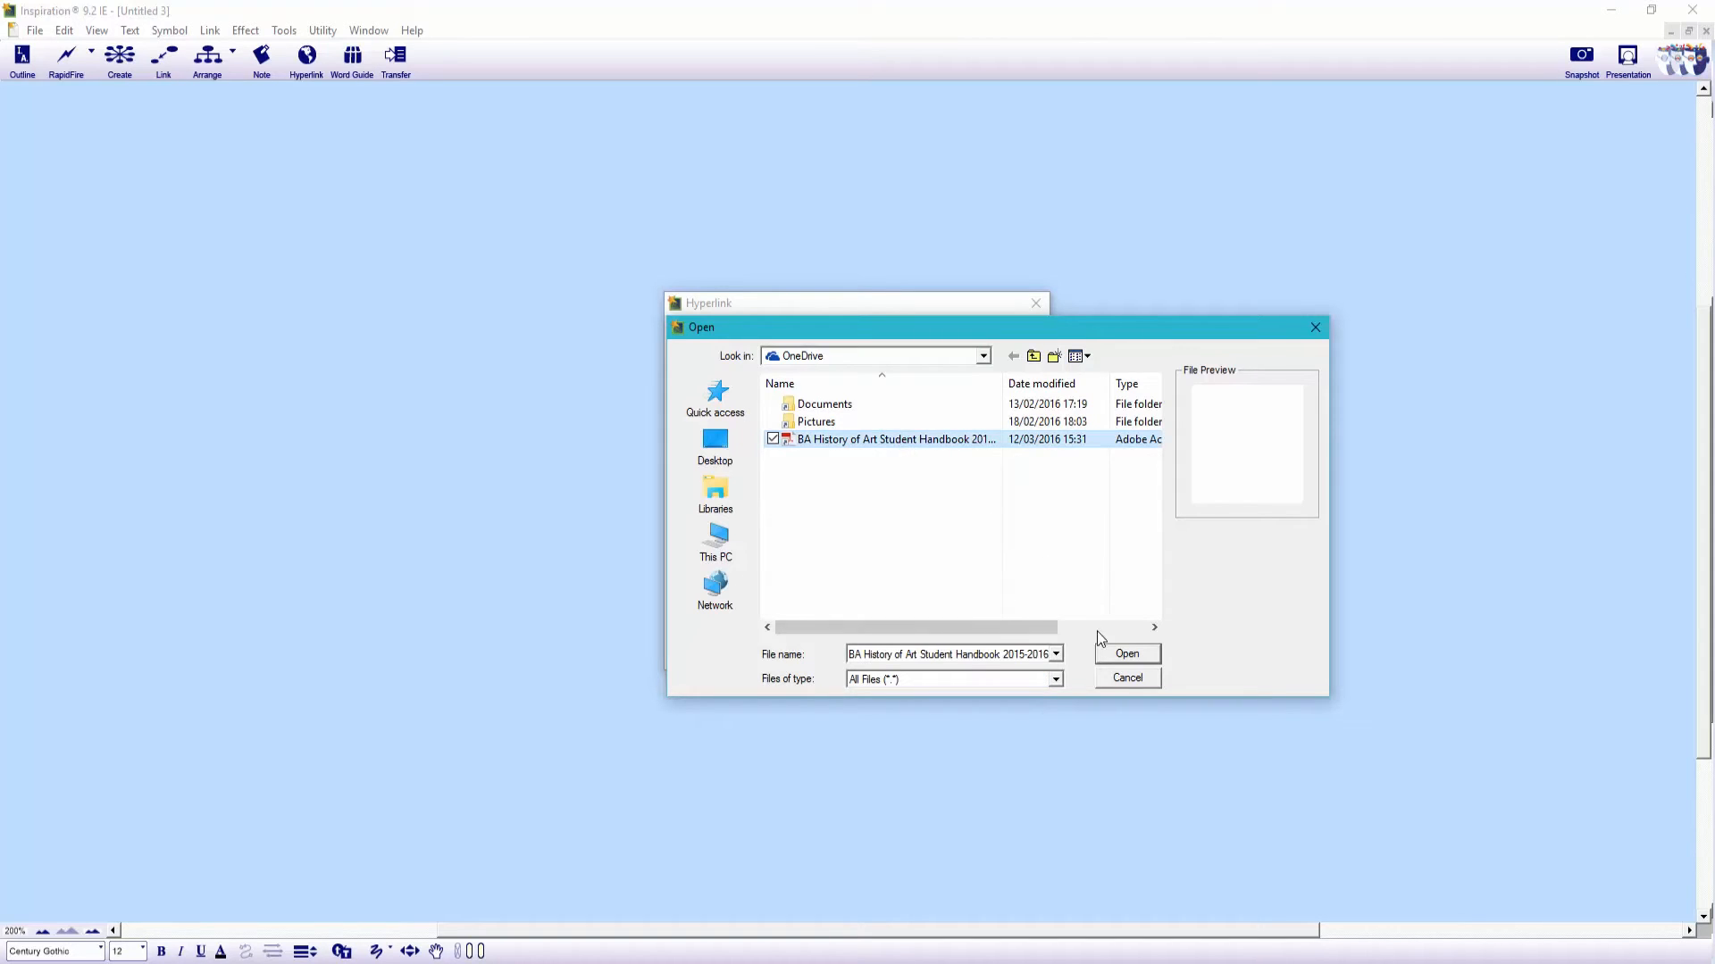
click(1104, 653)
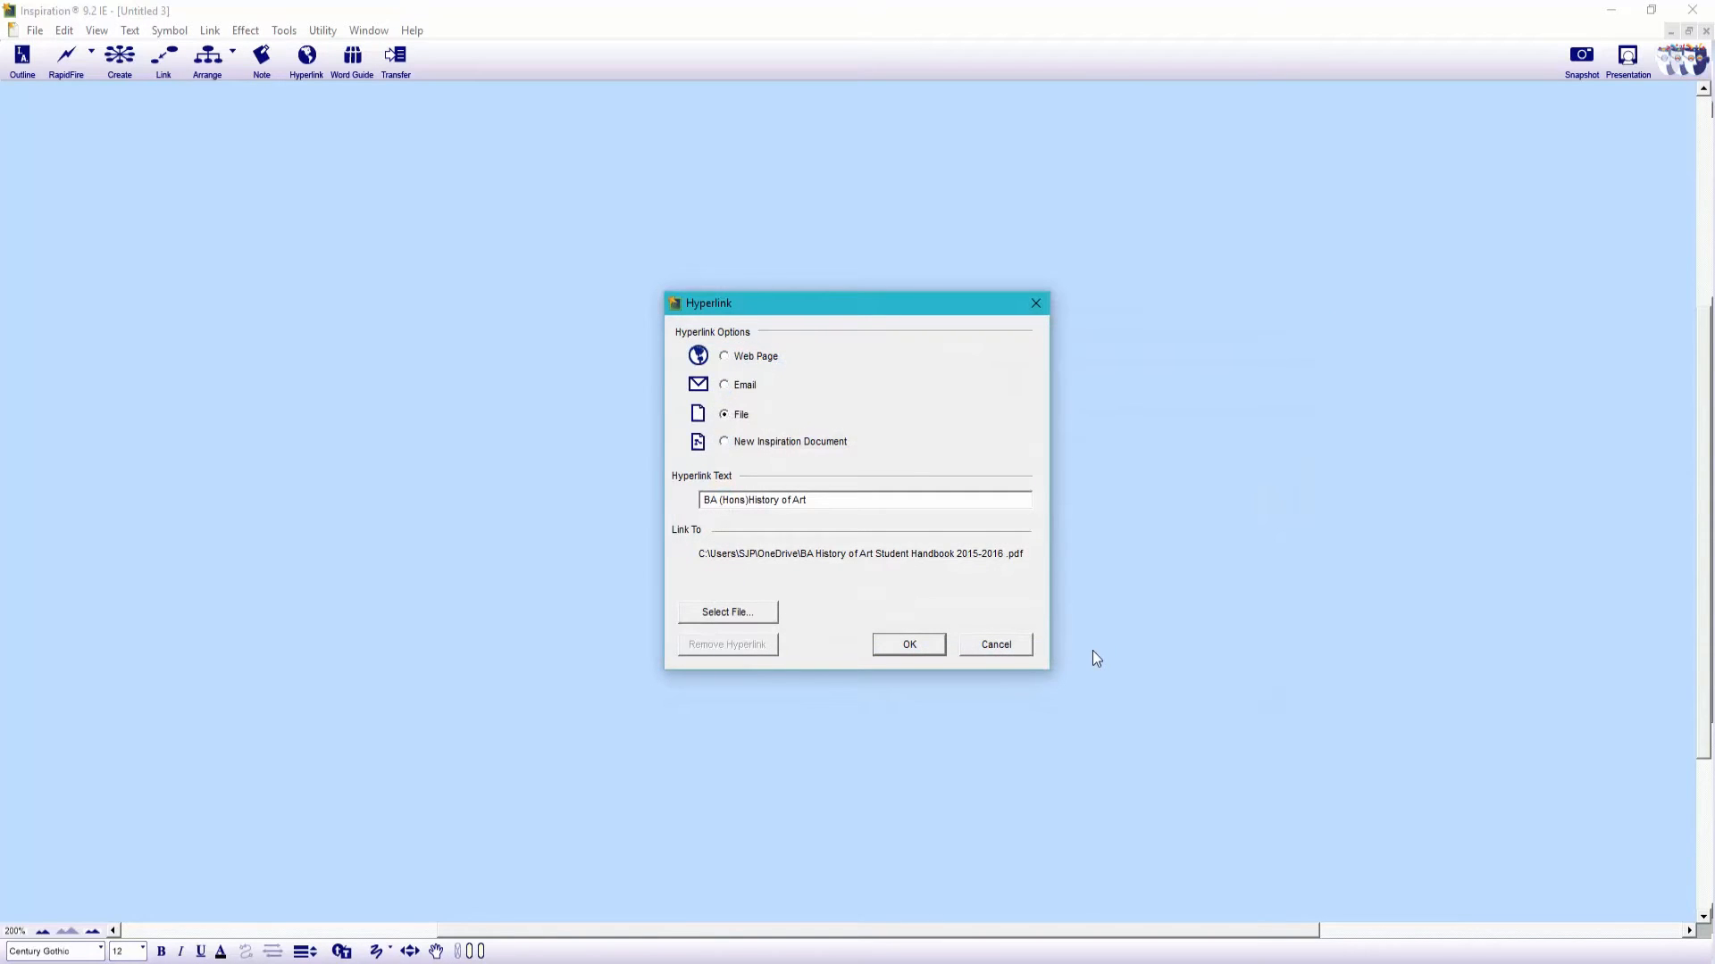
click(918, 648)
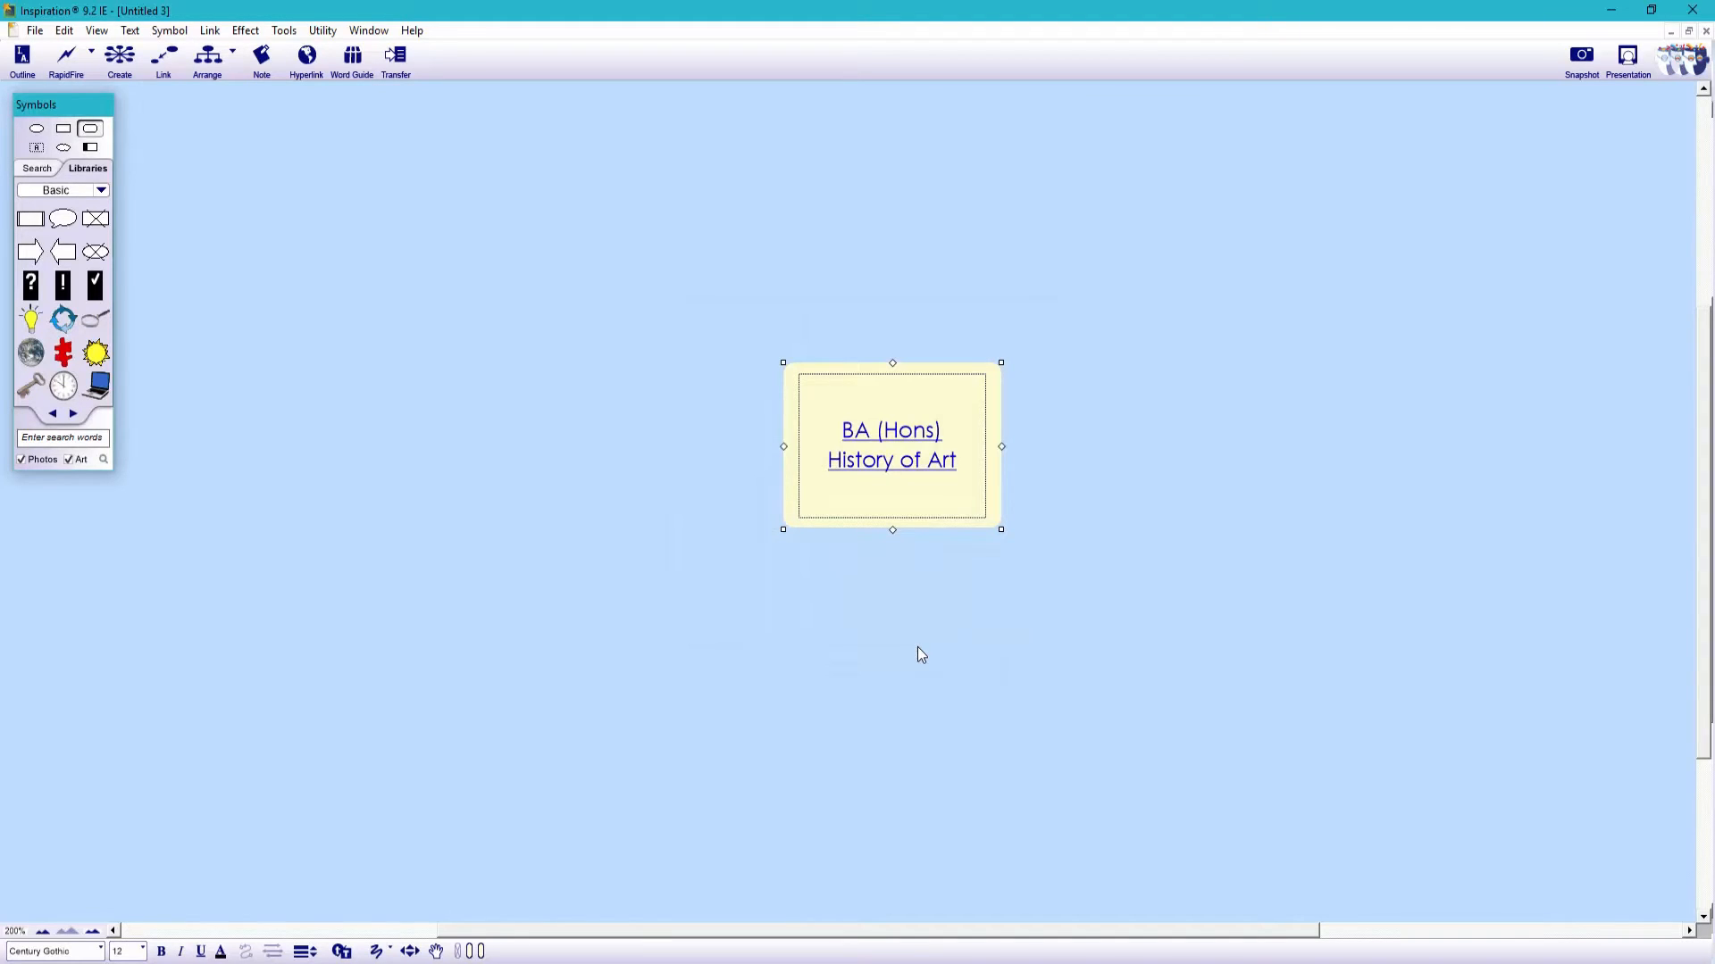
click(919, 464)
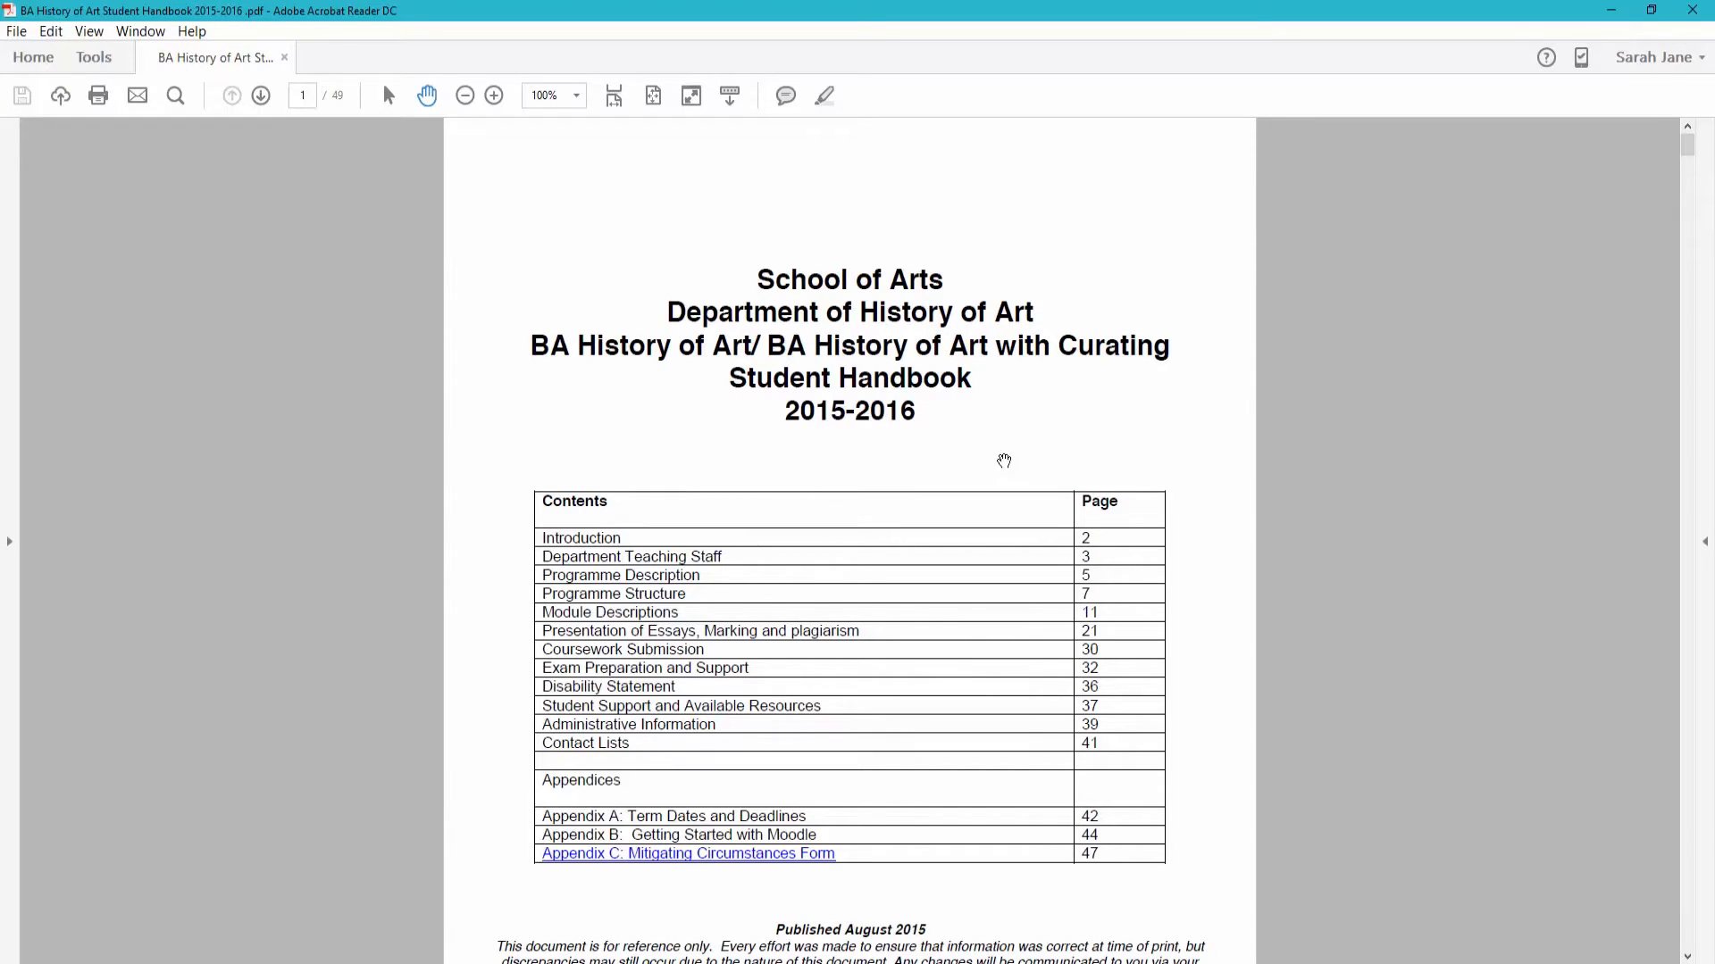
click(1625, 11)
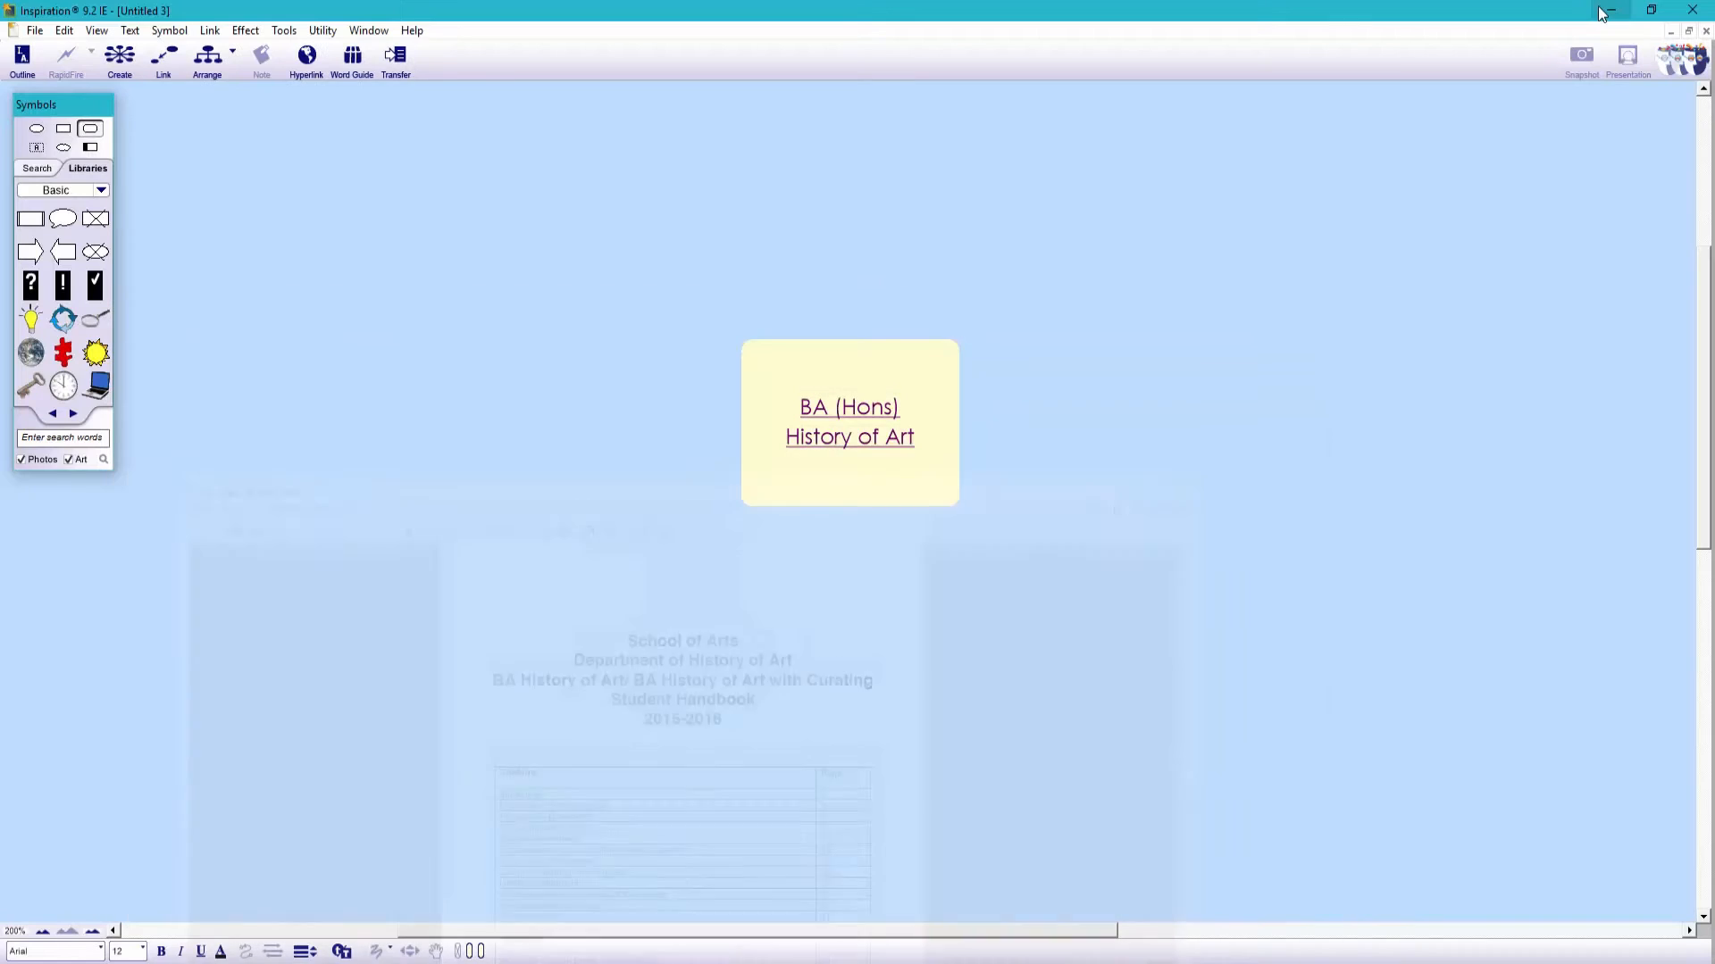
Use RapidFire on the central symbol to add linked symbols named "Year 1", "Year 2" and "Year 3".
click(897, 374)
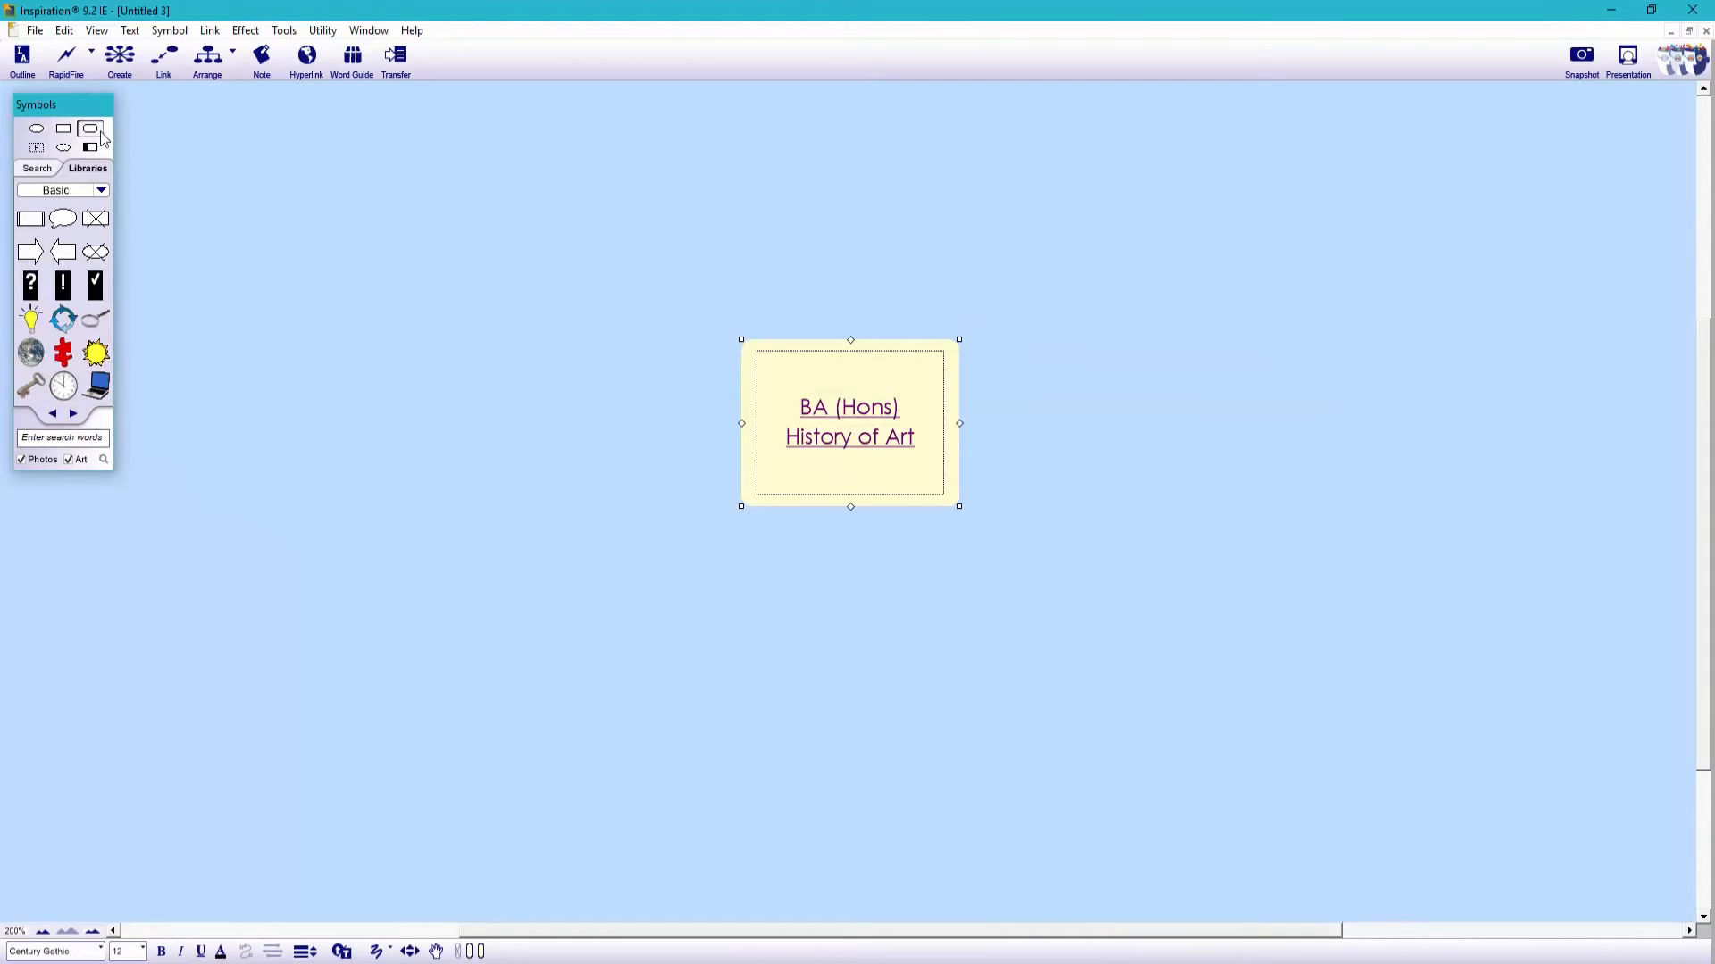
click(67, 61)
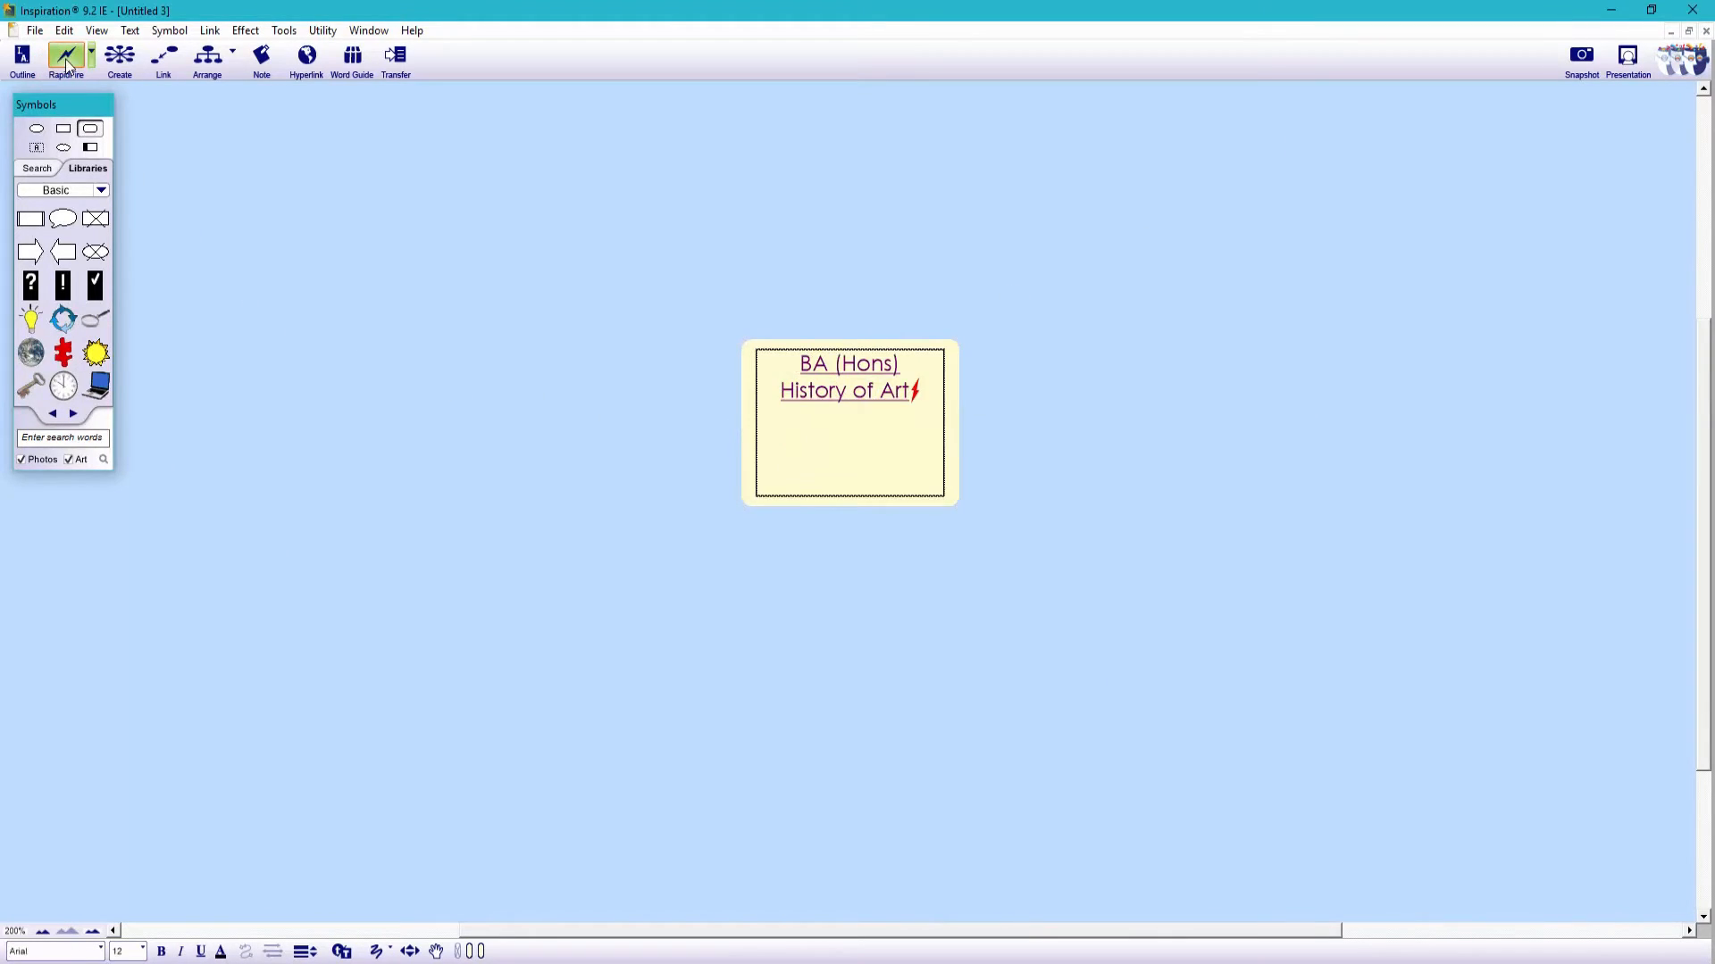
text(Year 1)
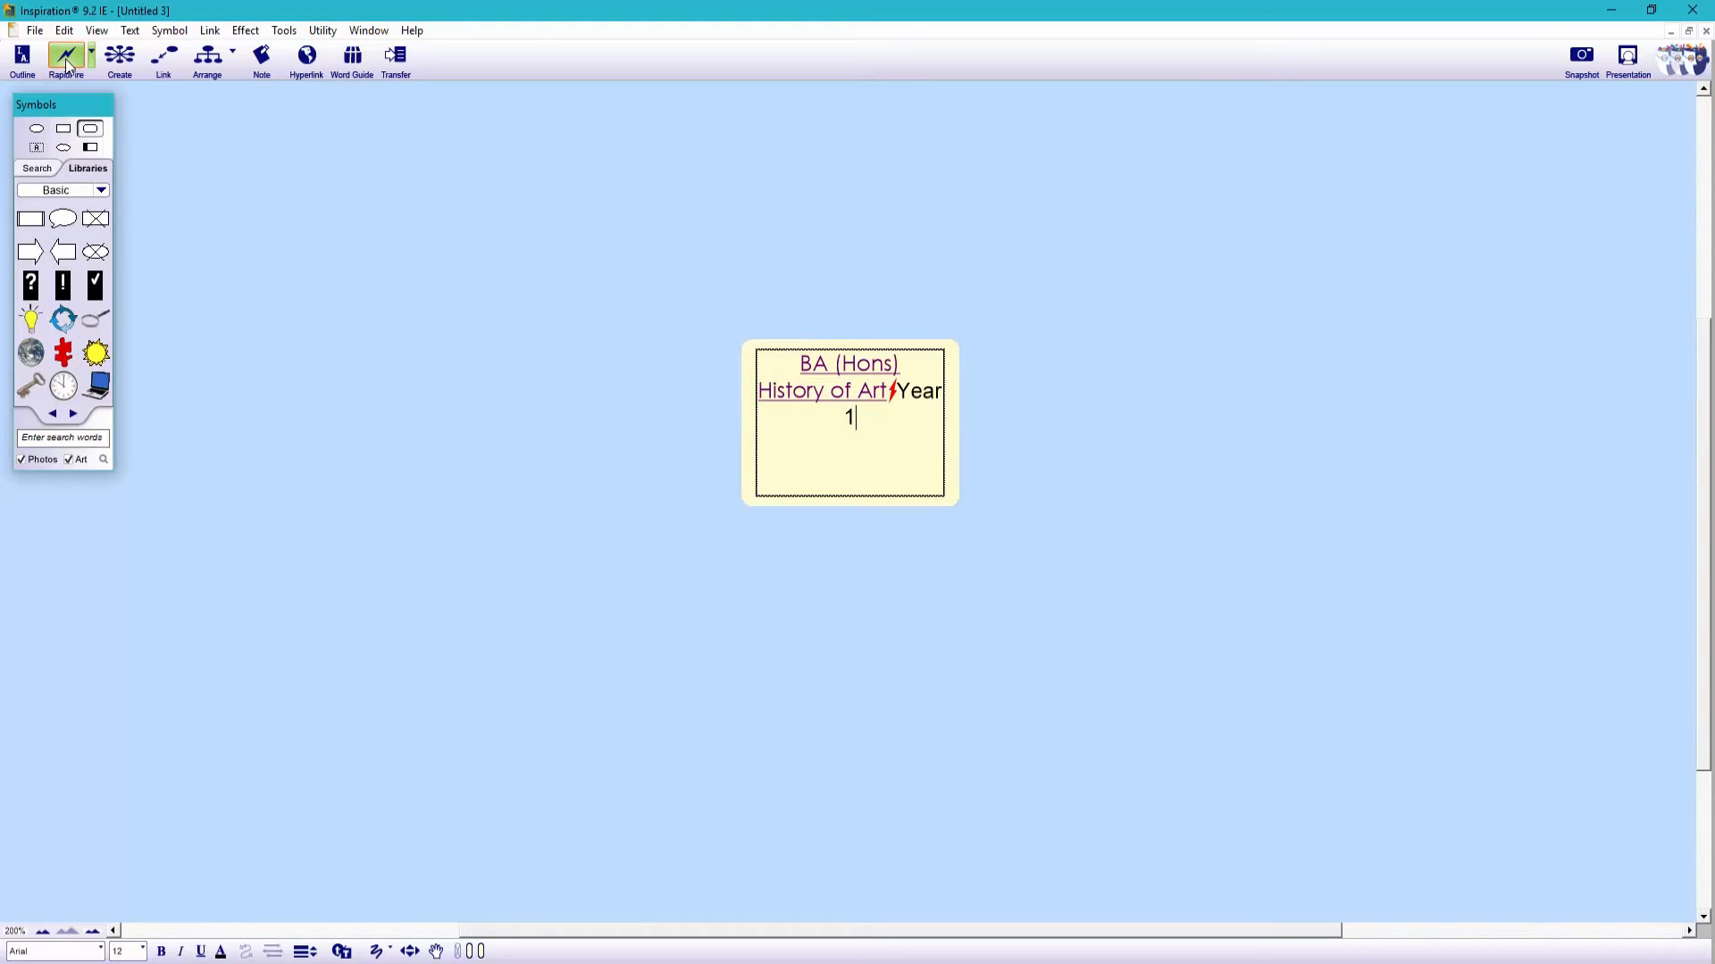
key(Return)
text(Year 2)
key(Return)
text(Y)
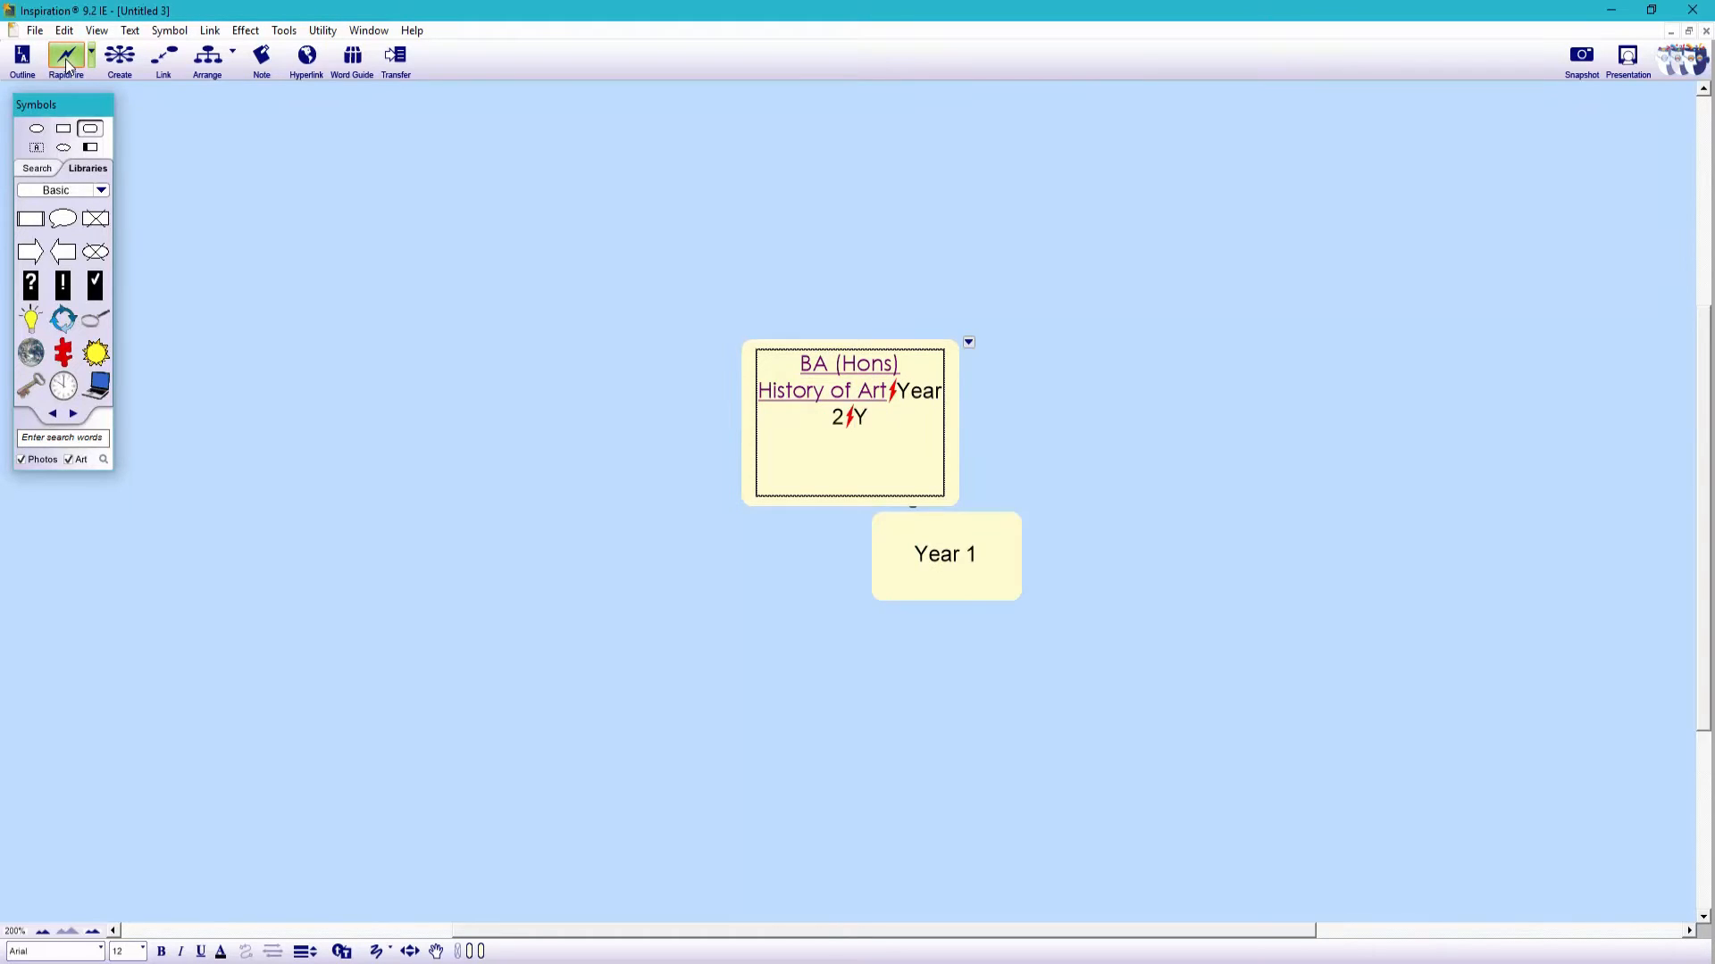
text(ear 3)
key(Return)
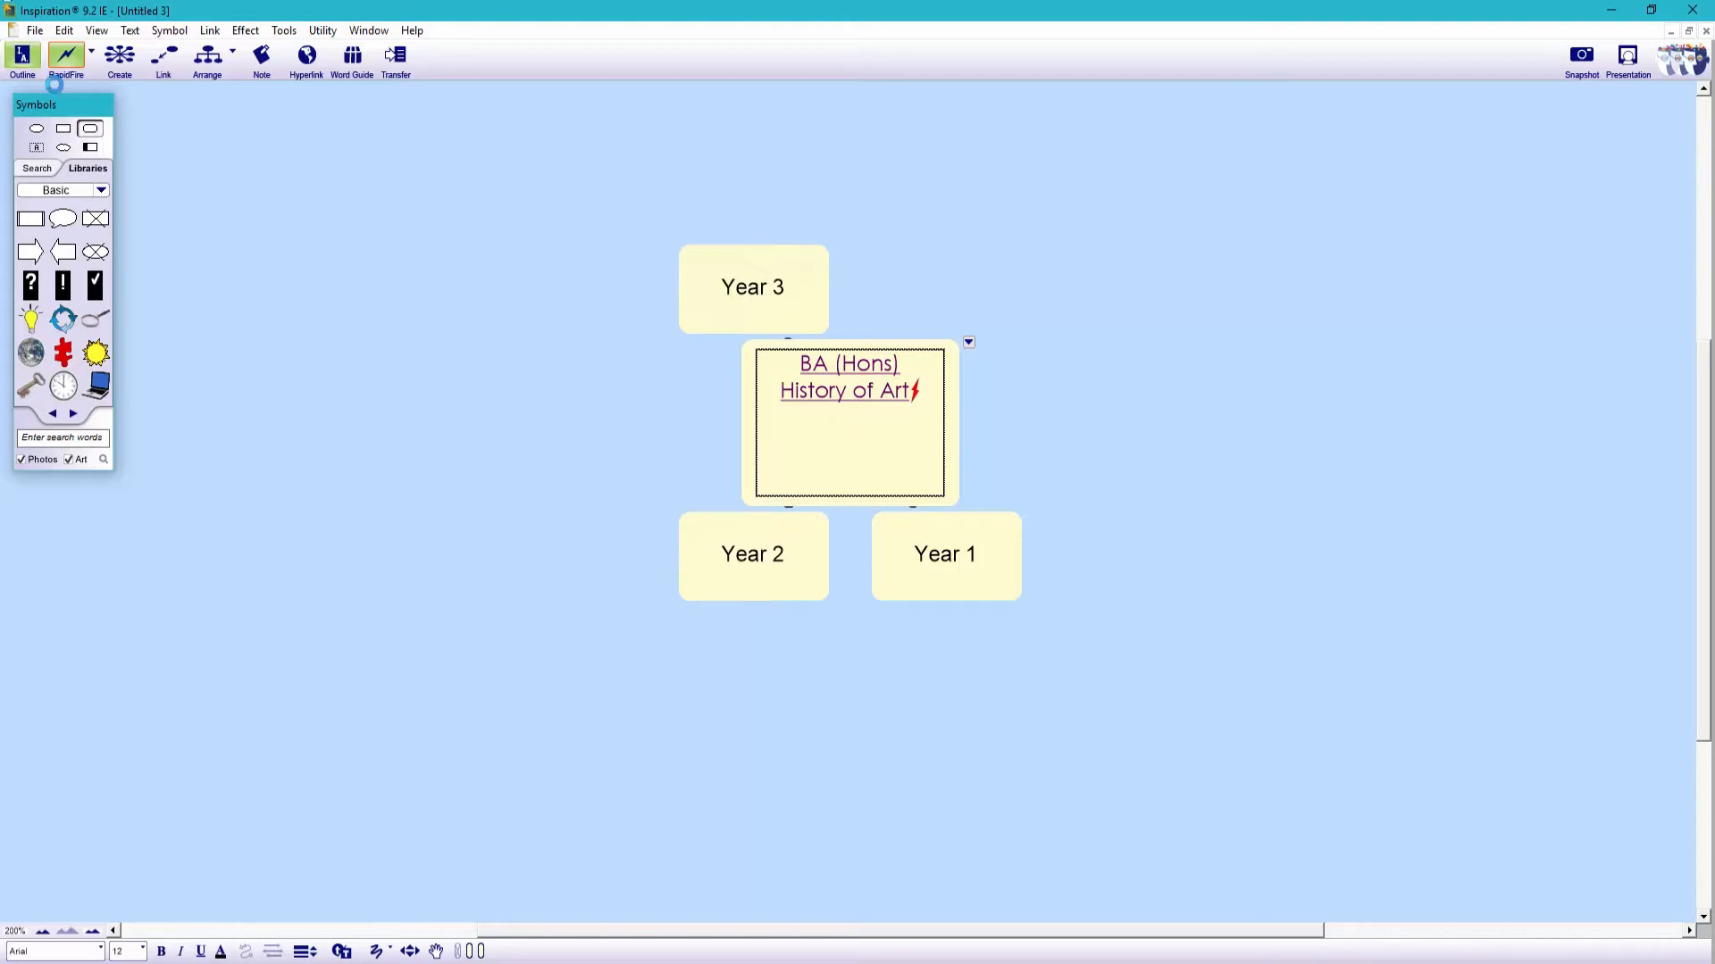
click(66, 59)
click(1127, 540)
Move the three year symbols below the central symbol, ordered Year 1, Year 2, Year 3 from left to right.
drag(816, 280, 1148, 721)
drag(769, 582, 854, 774)
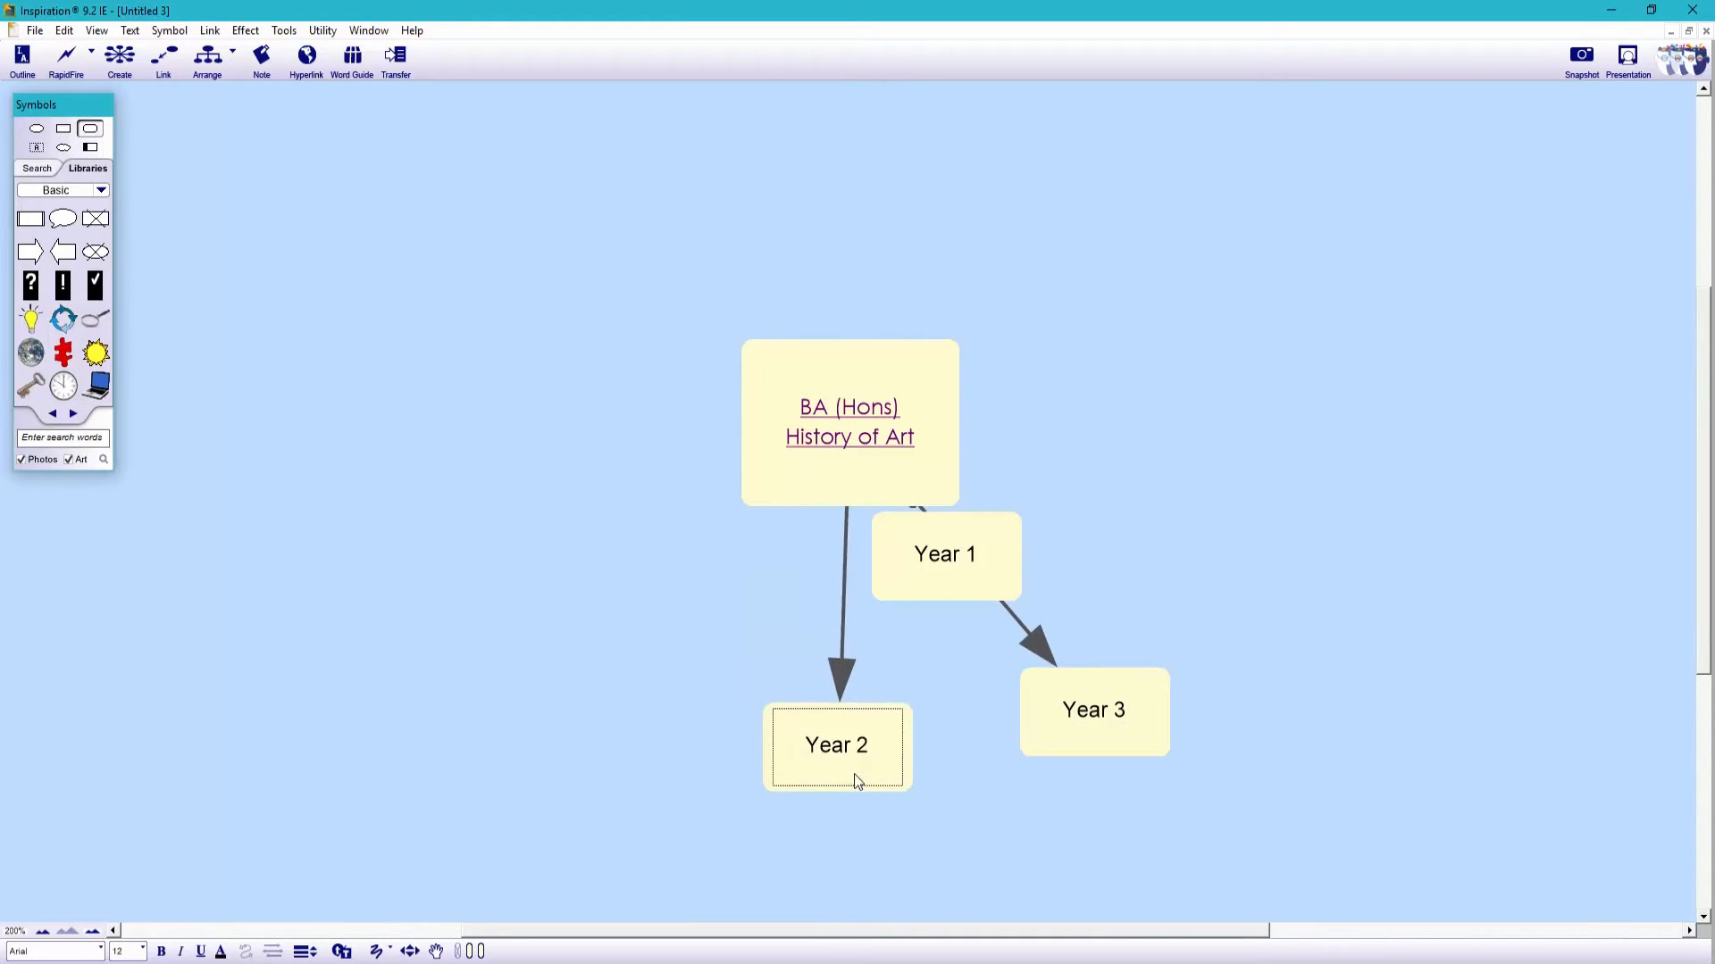
drag(893, 594, 505, 717)
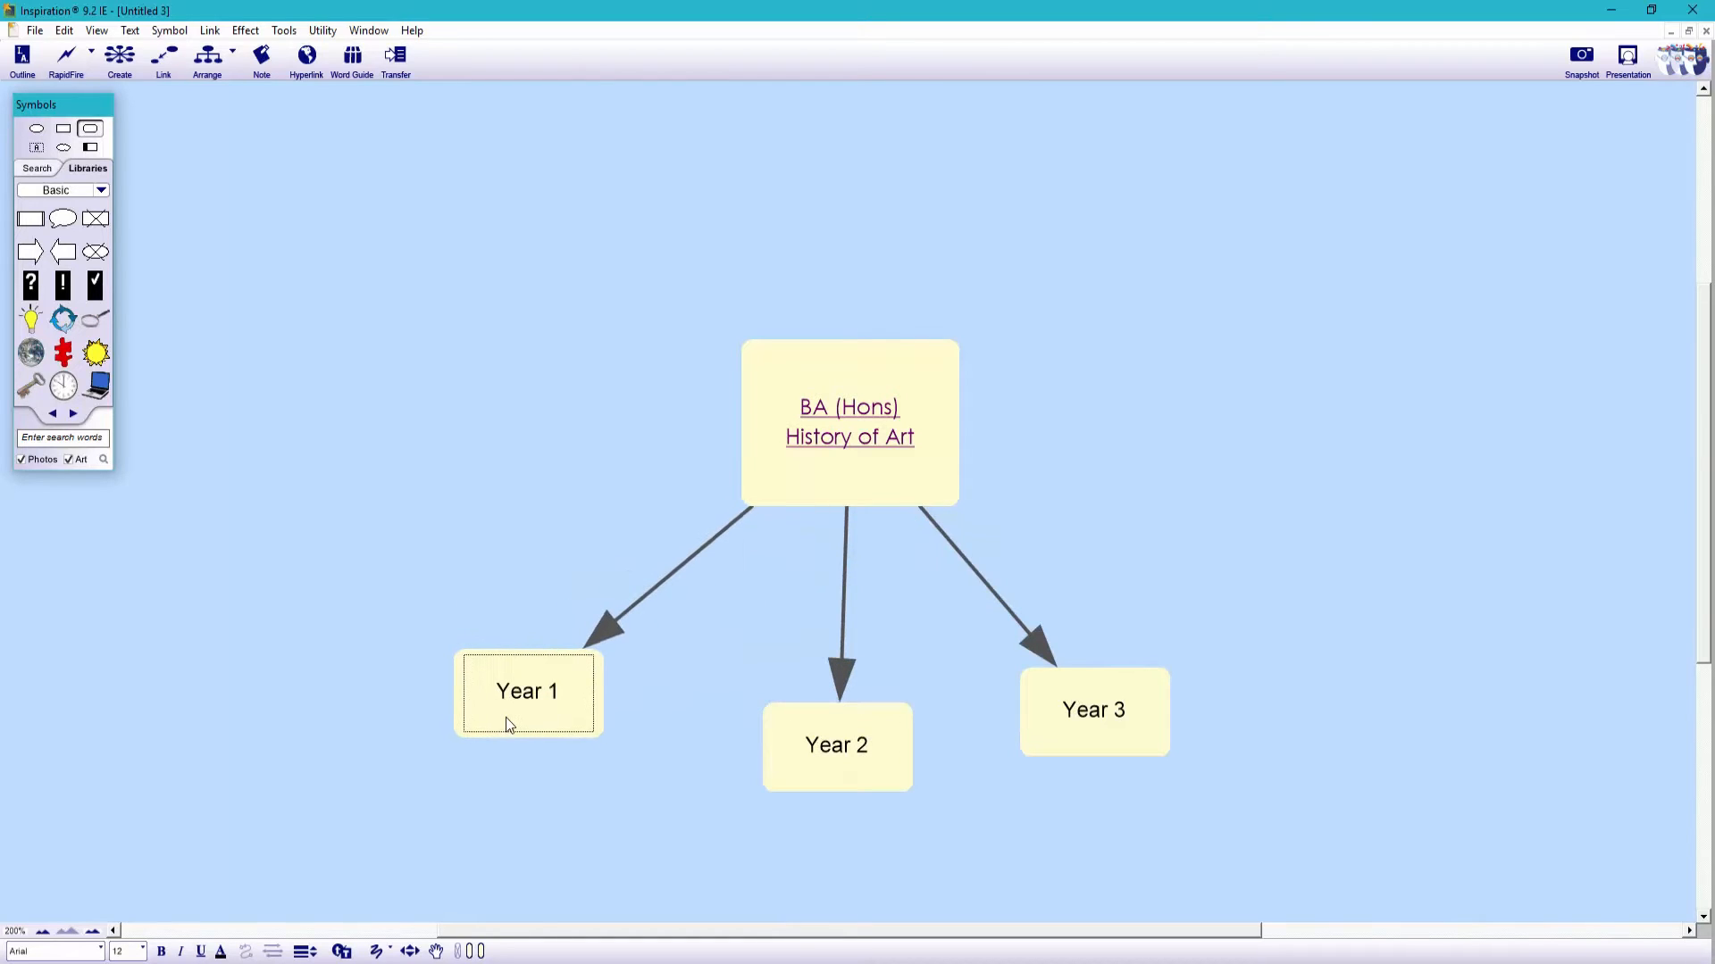
Fill the Year 1 symbol with pale turquoise, Year 2 with medium turquoise and Year 3 with light blue.
click(469, 951)
click(492, 780)
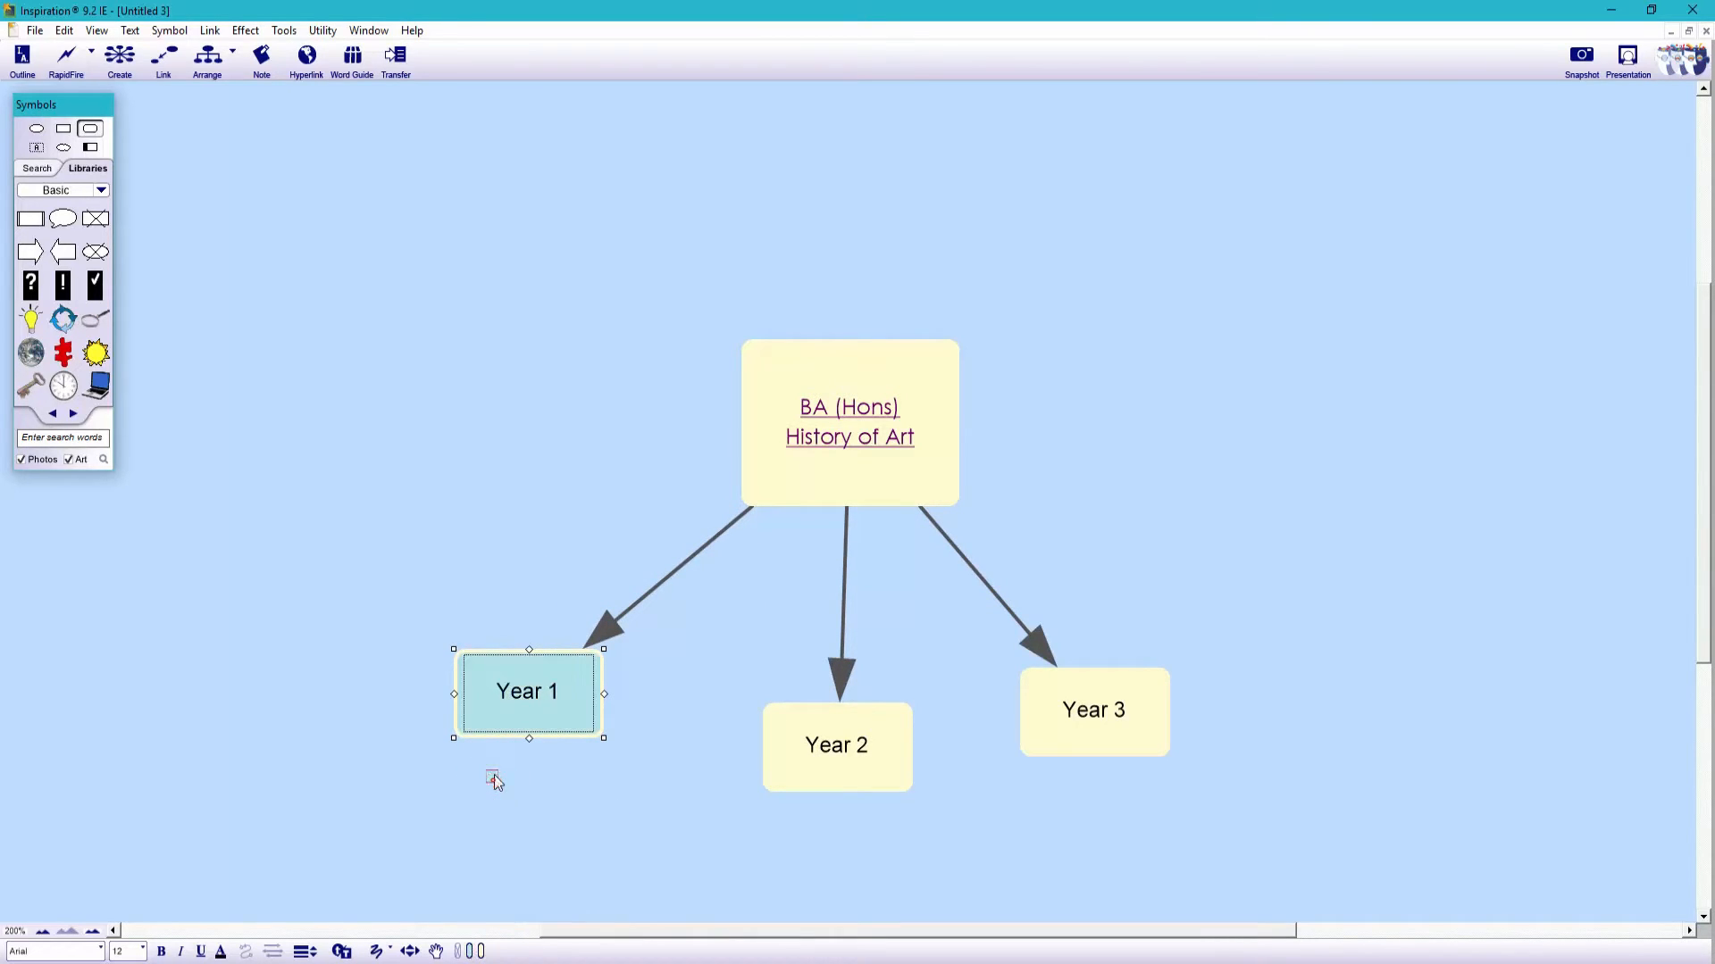
click(765, 771)
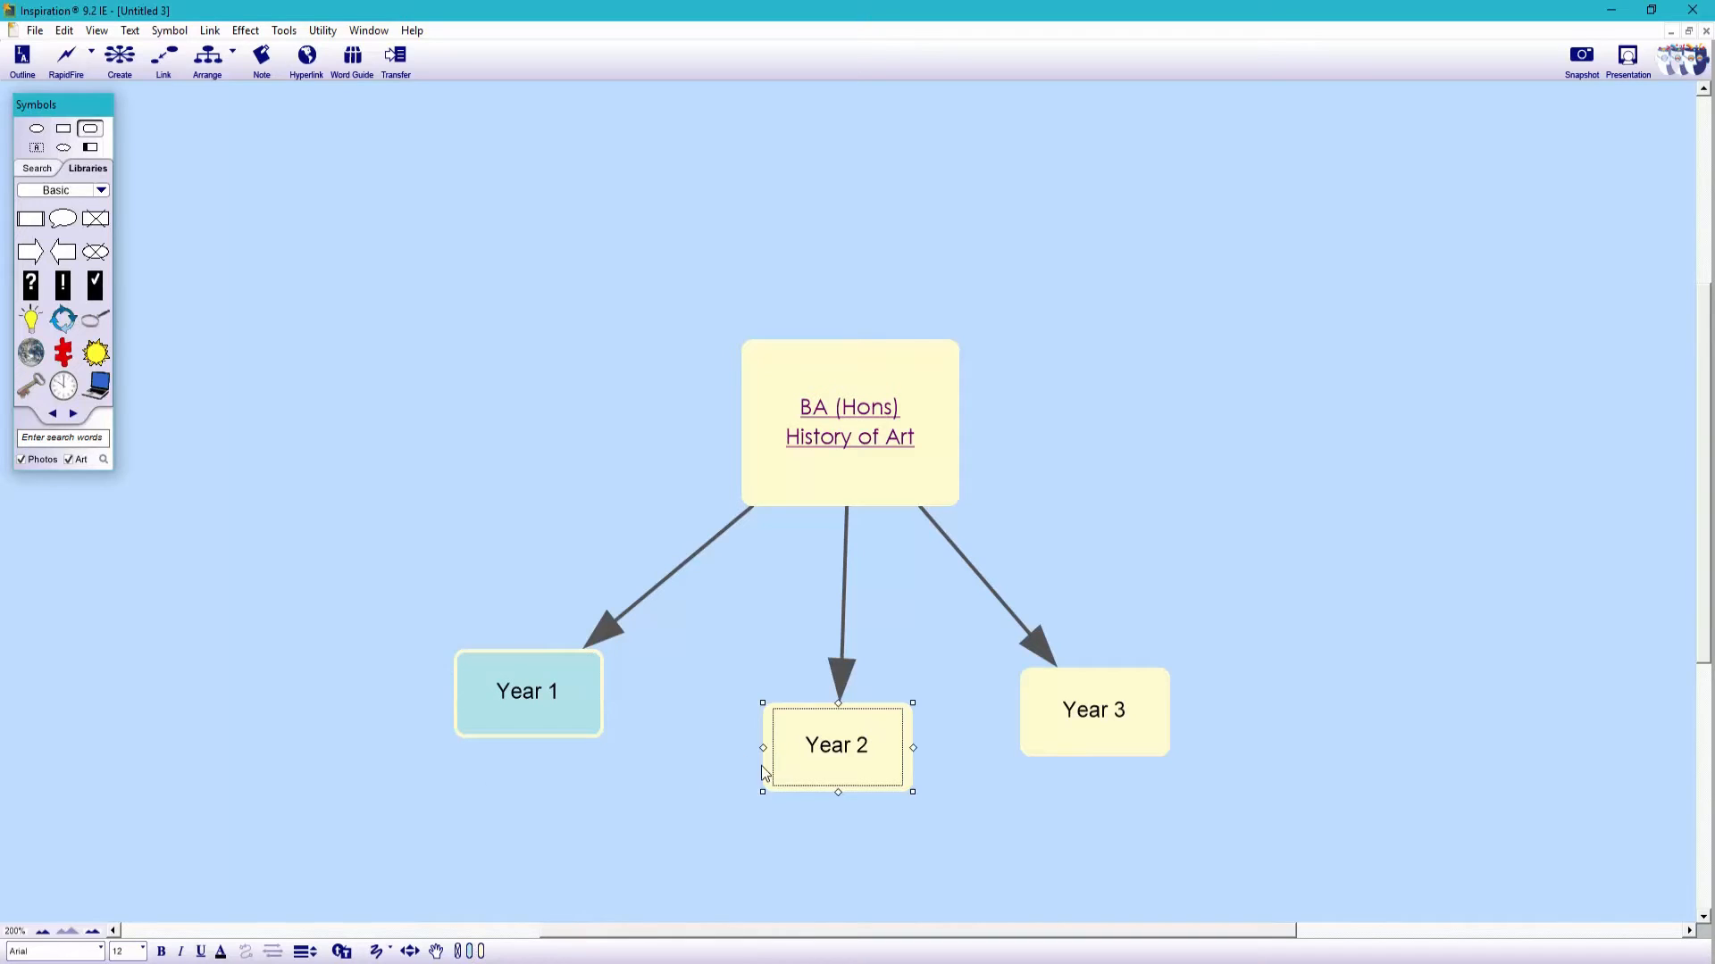
click(469, 951)
click(512, 780)
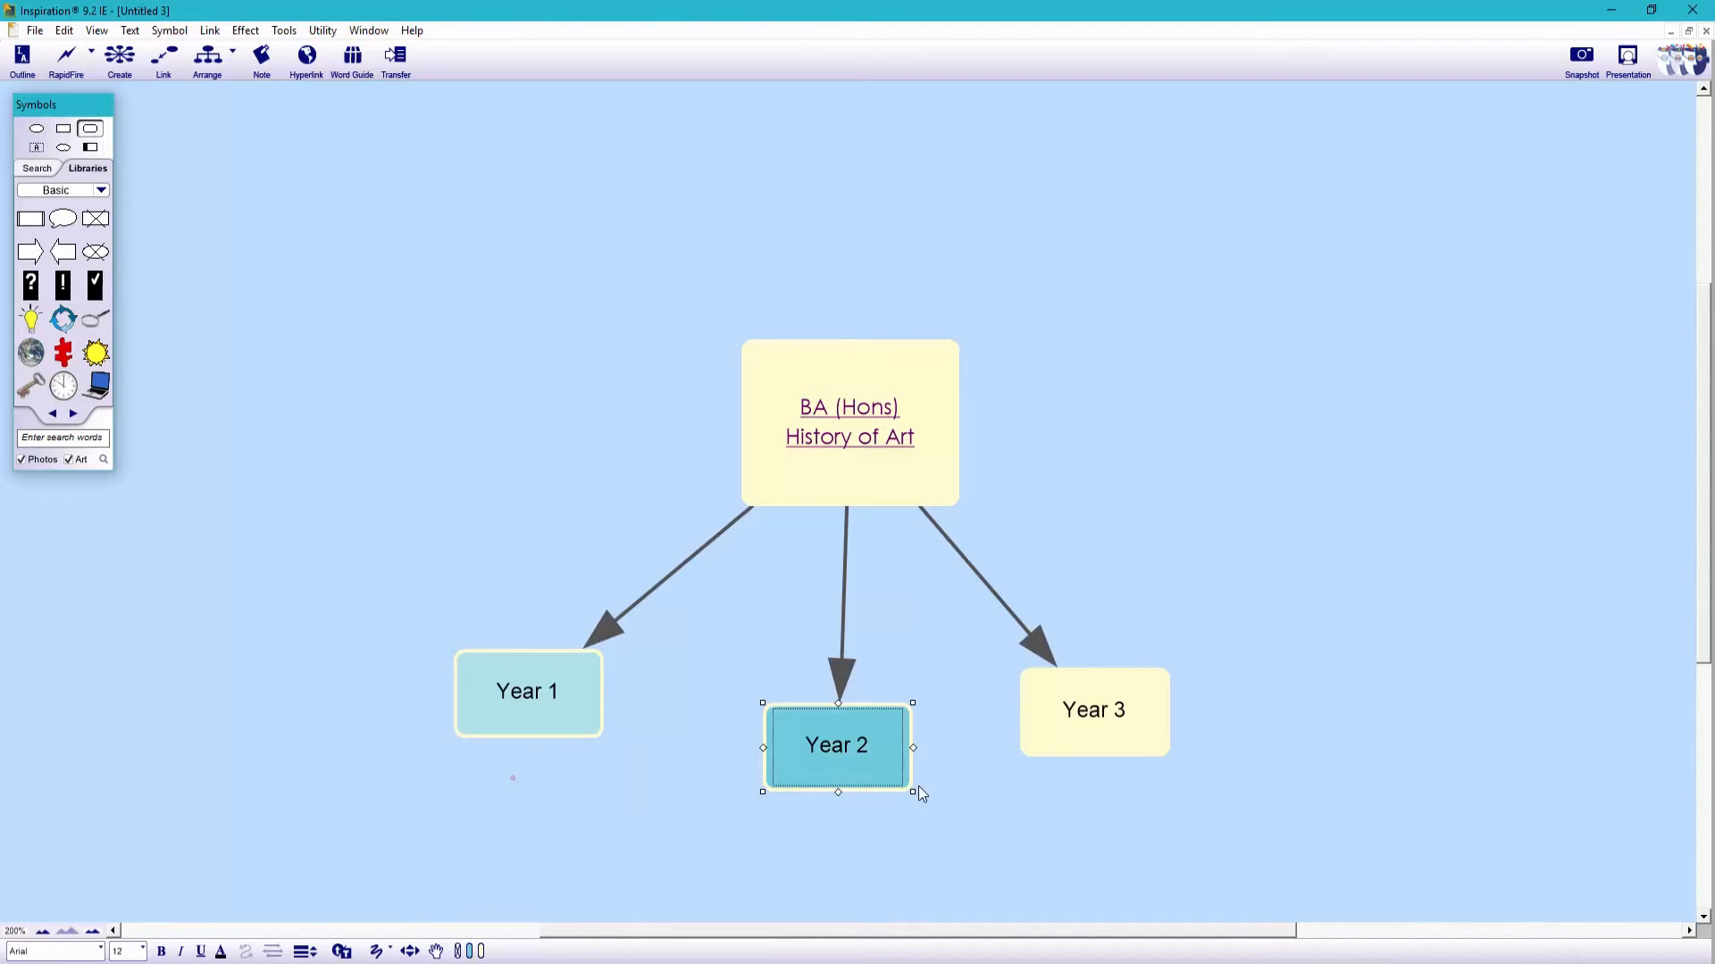
click(1033, 716)
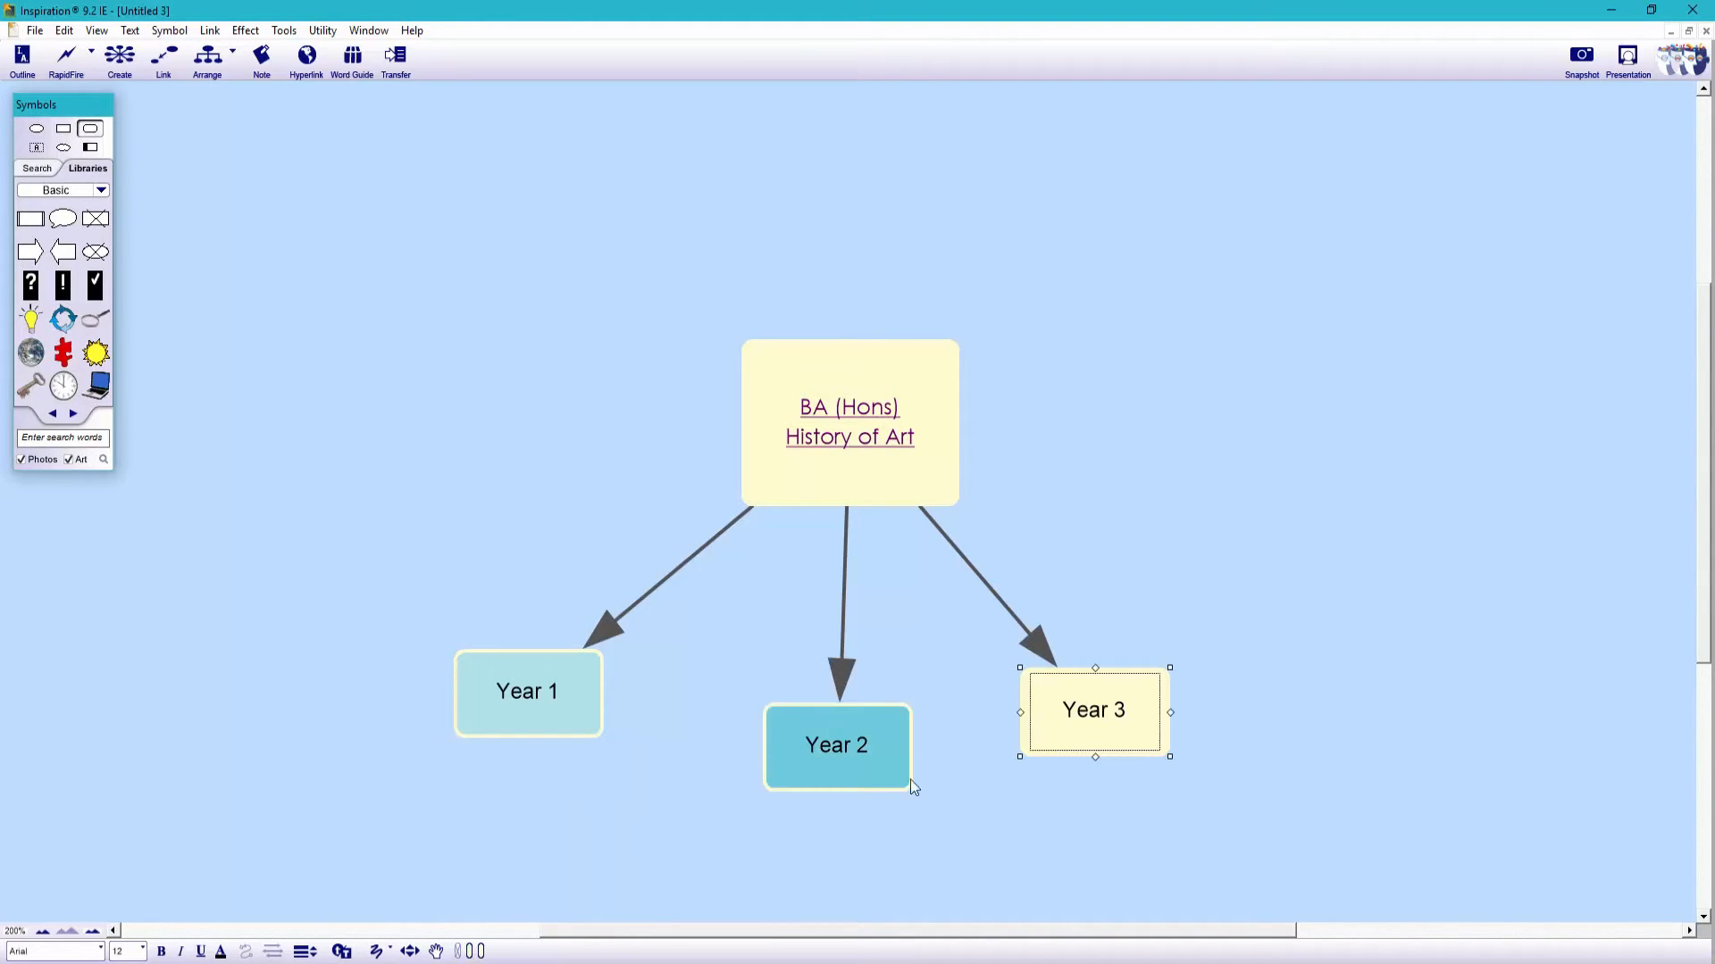
click(474, 951)
click(557, 907)
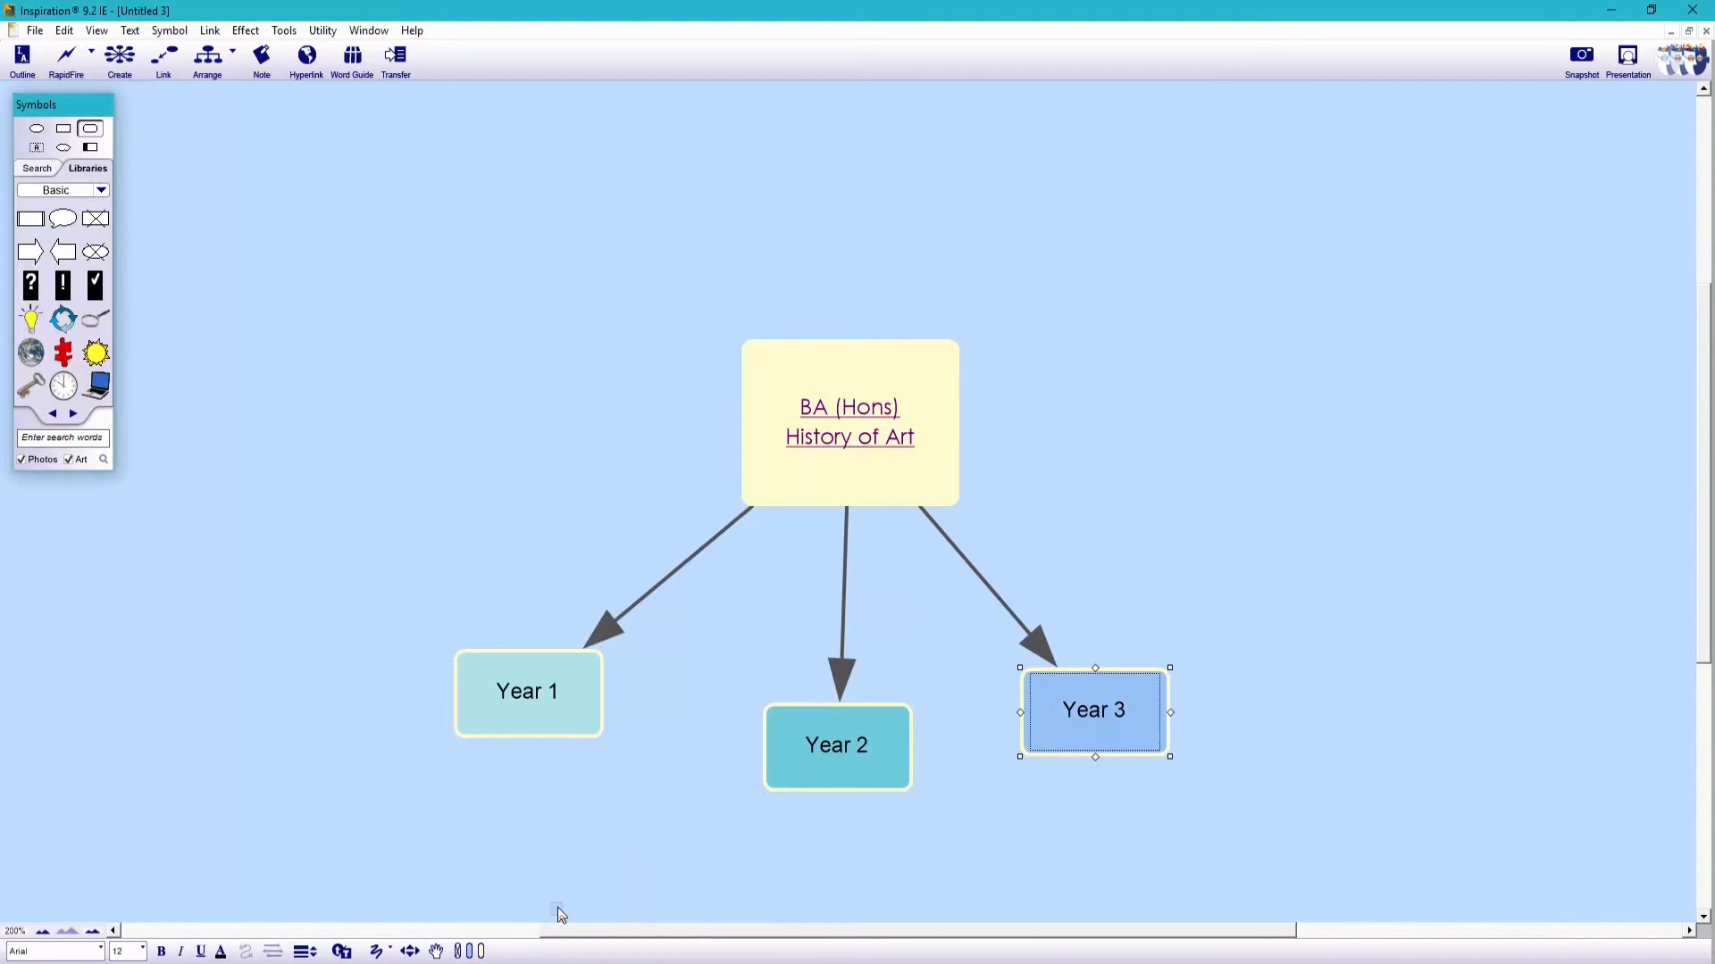
click(704, 862)
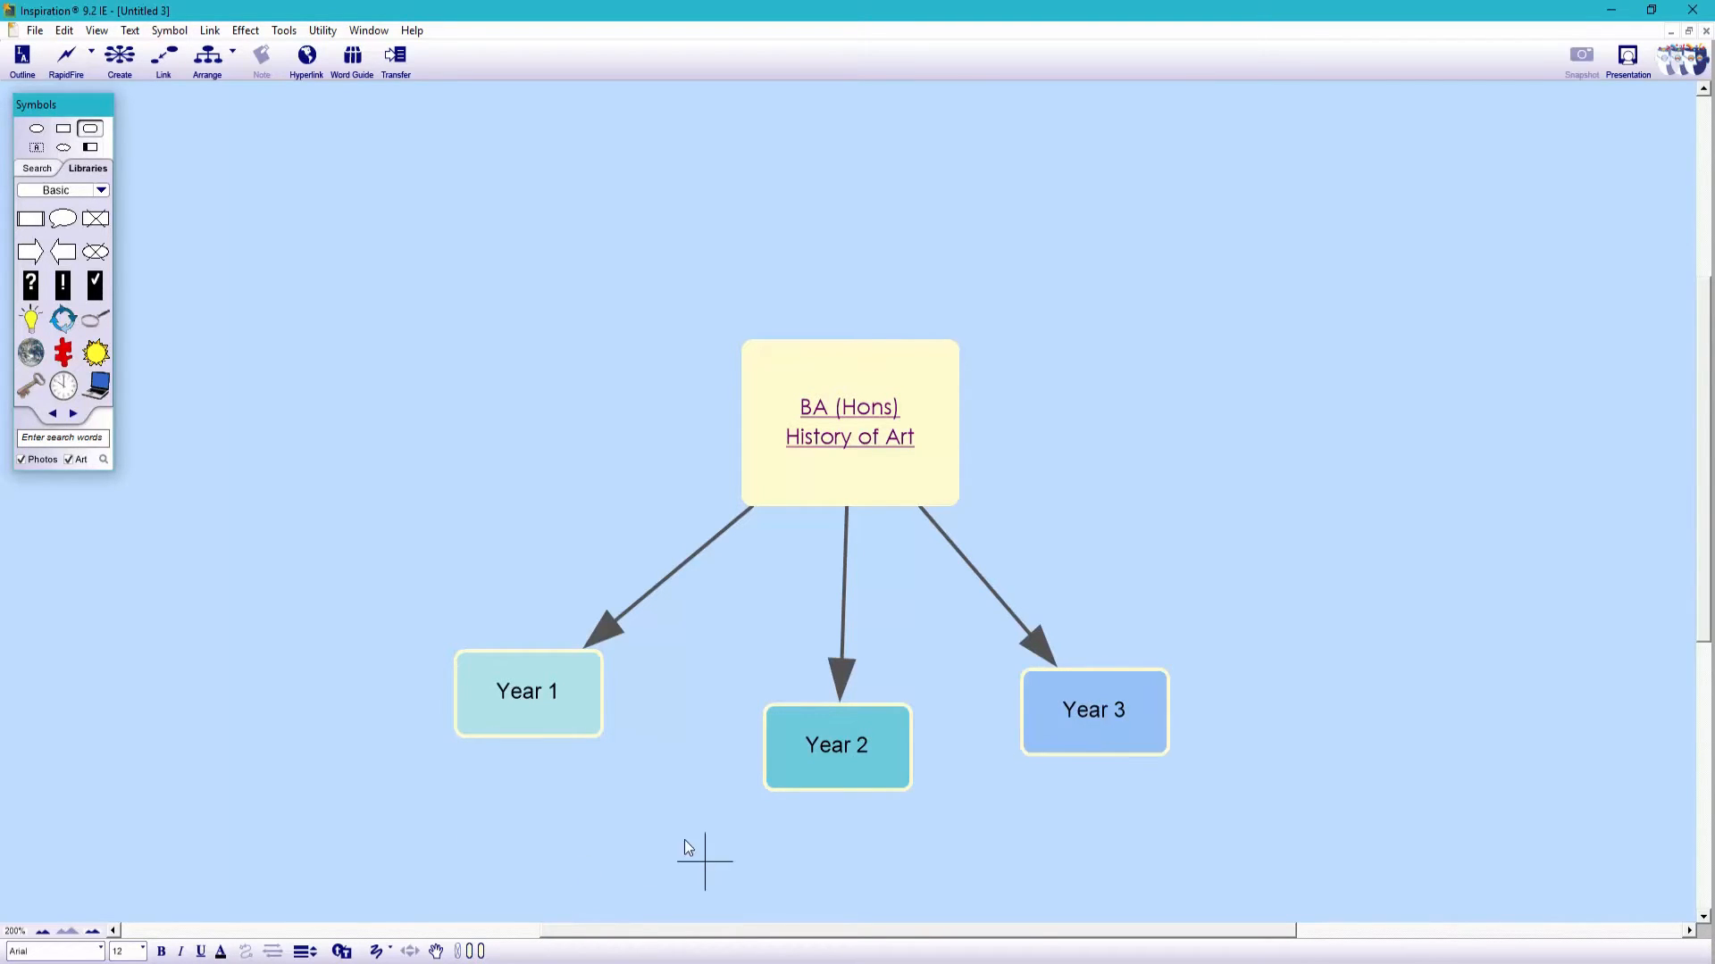
Lay out the diagram as a tree by switching AutoArrange on and off, and raise the central symbol further above the year symbols.
click(233, 54)
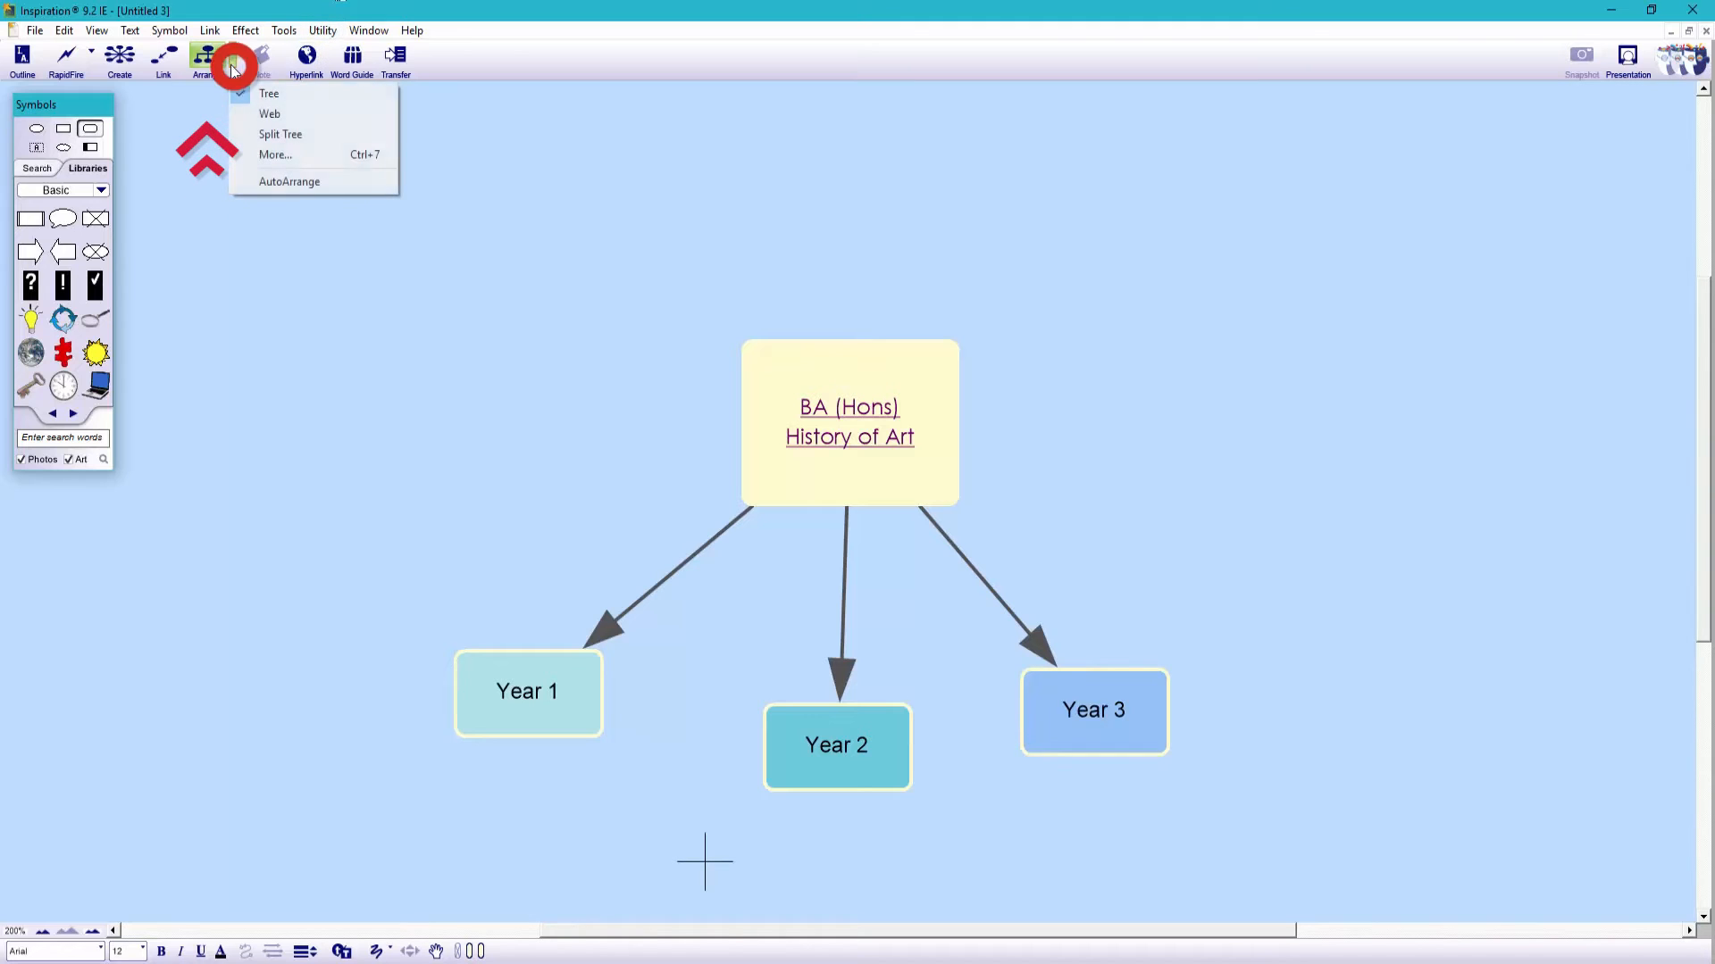
click(272, 177)
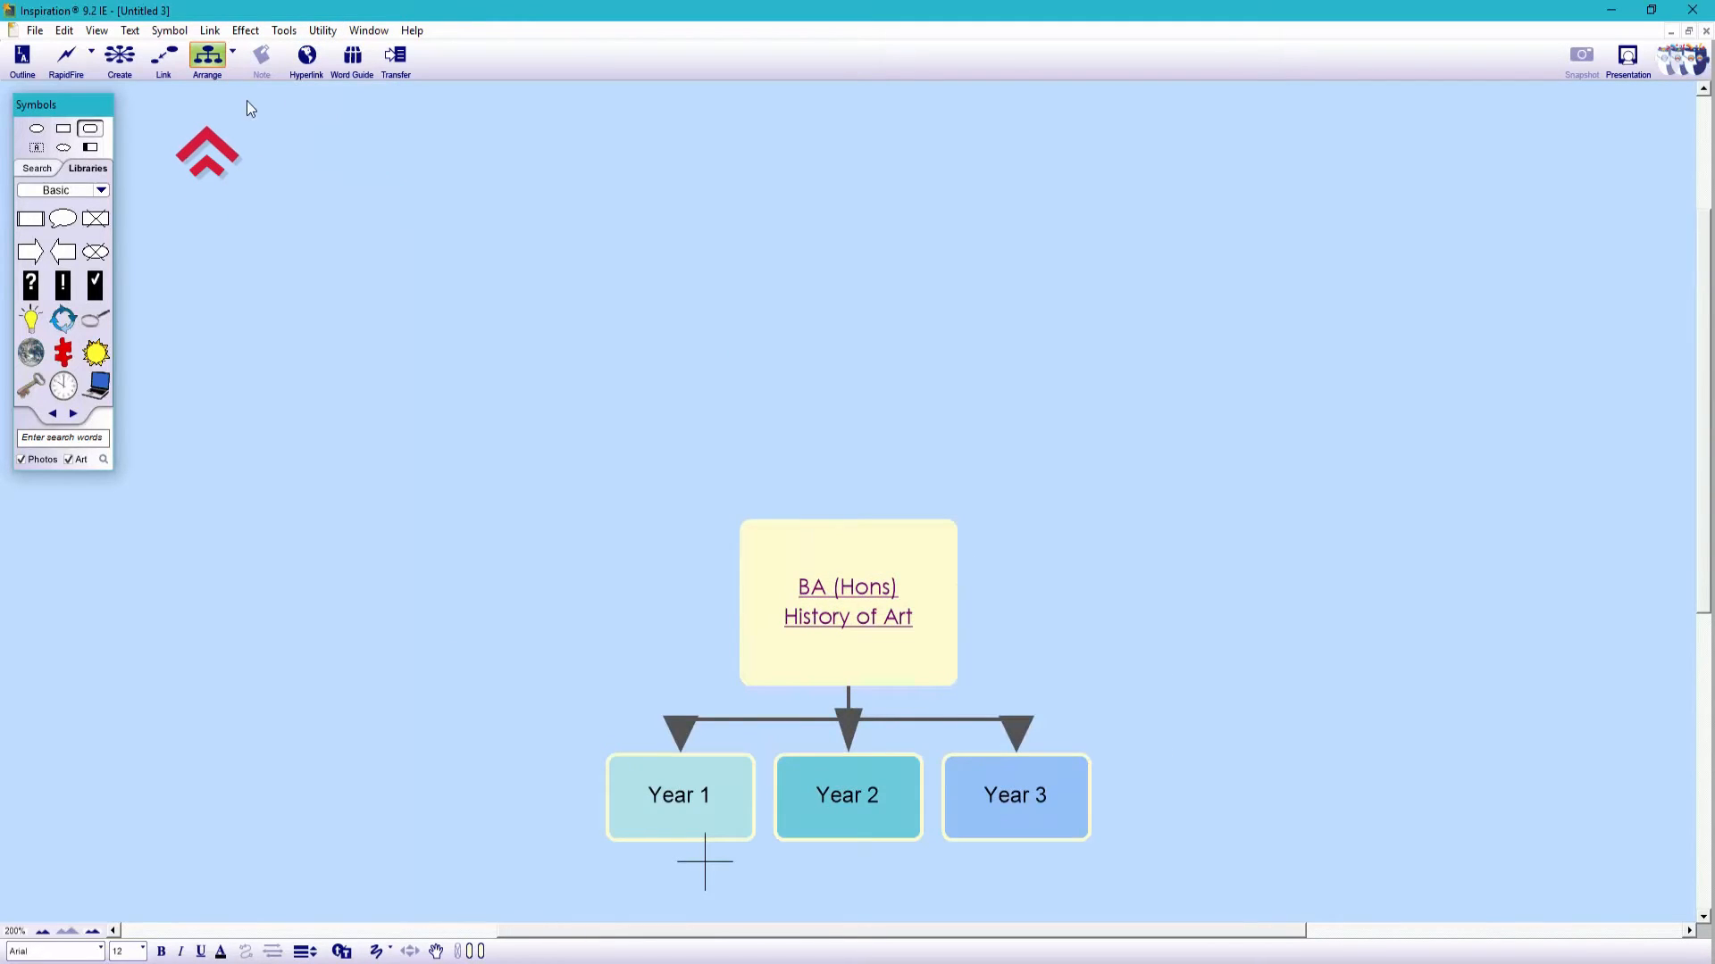
click(233, 53)
click(242, 183)
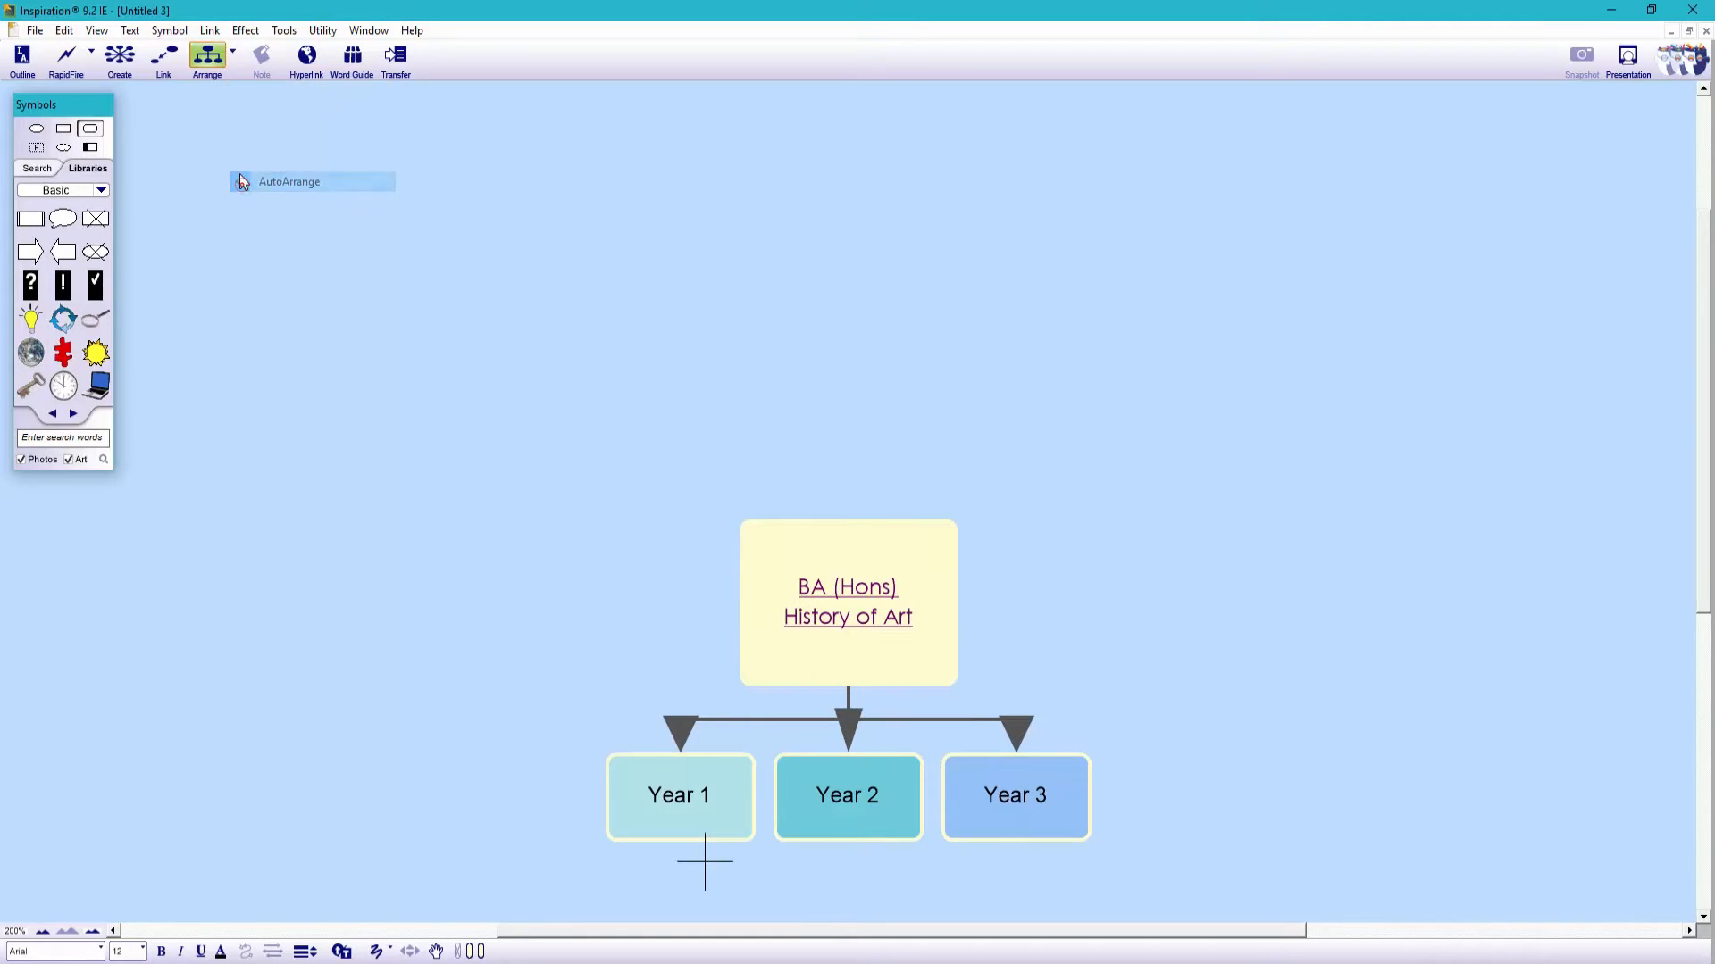
mouse_move(807, 533)
mouse_down()
mouse_move(832, 501)
mouse_move(820, 289)
mouse_up()
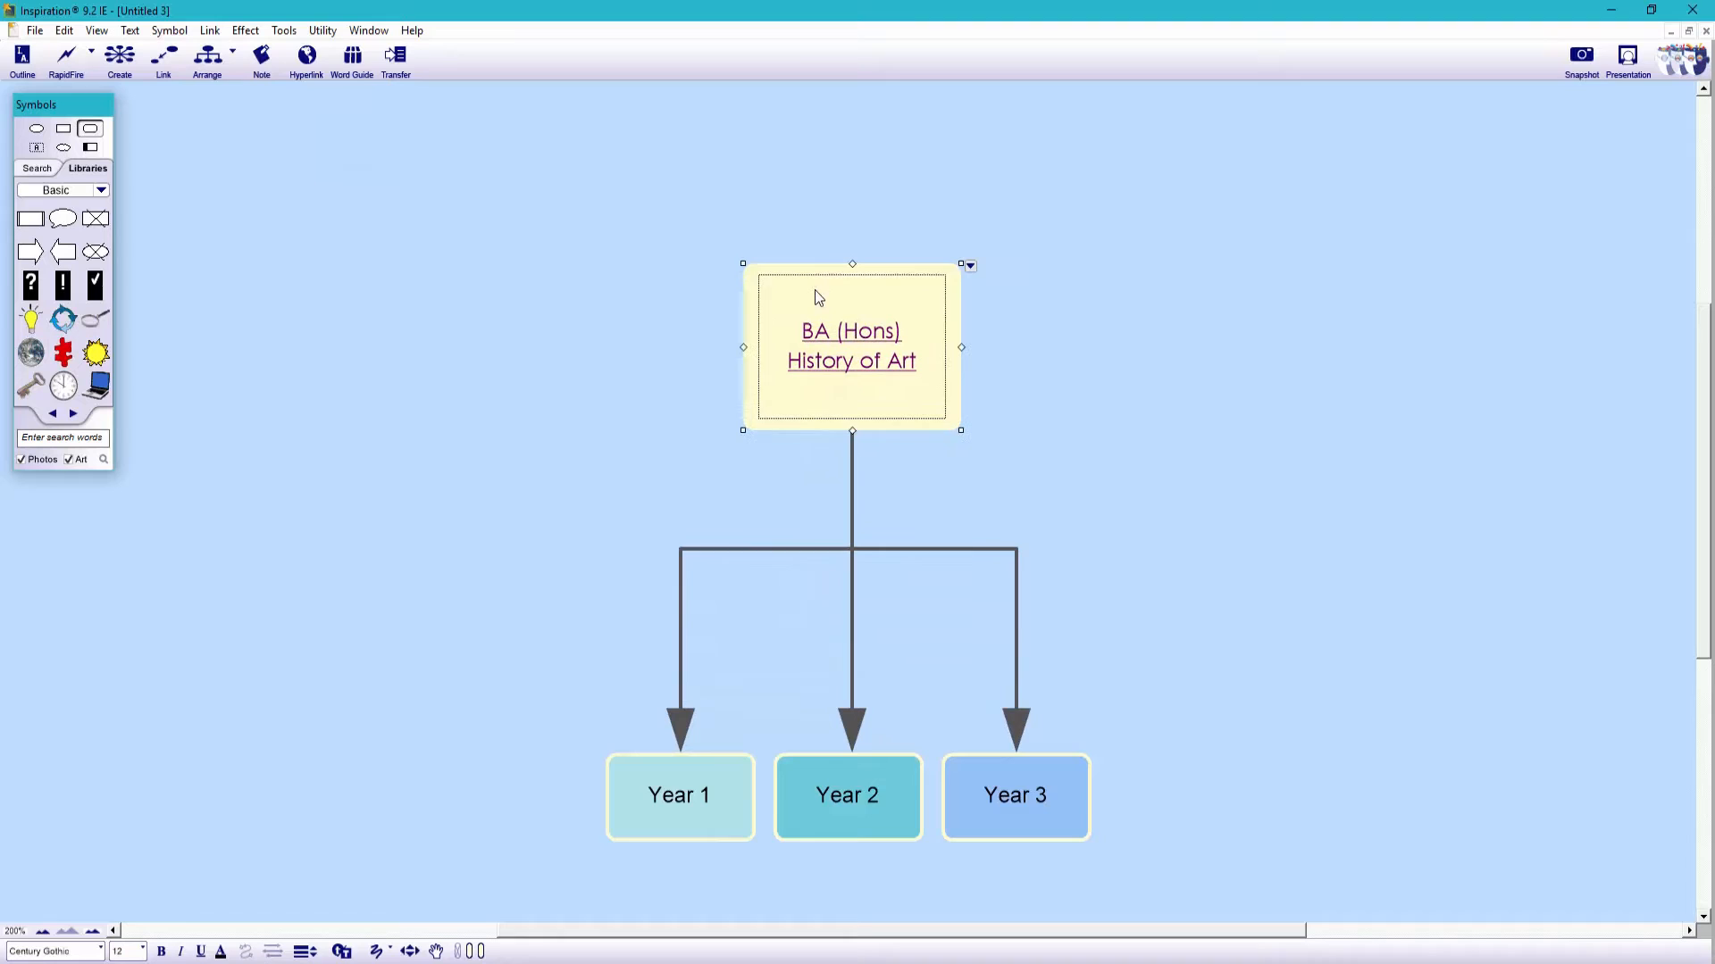
Remove the arrowheads from all three links between the central symbol and the year symbols.
click(590, 598)
click(678, 714)
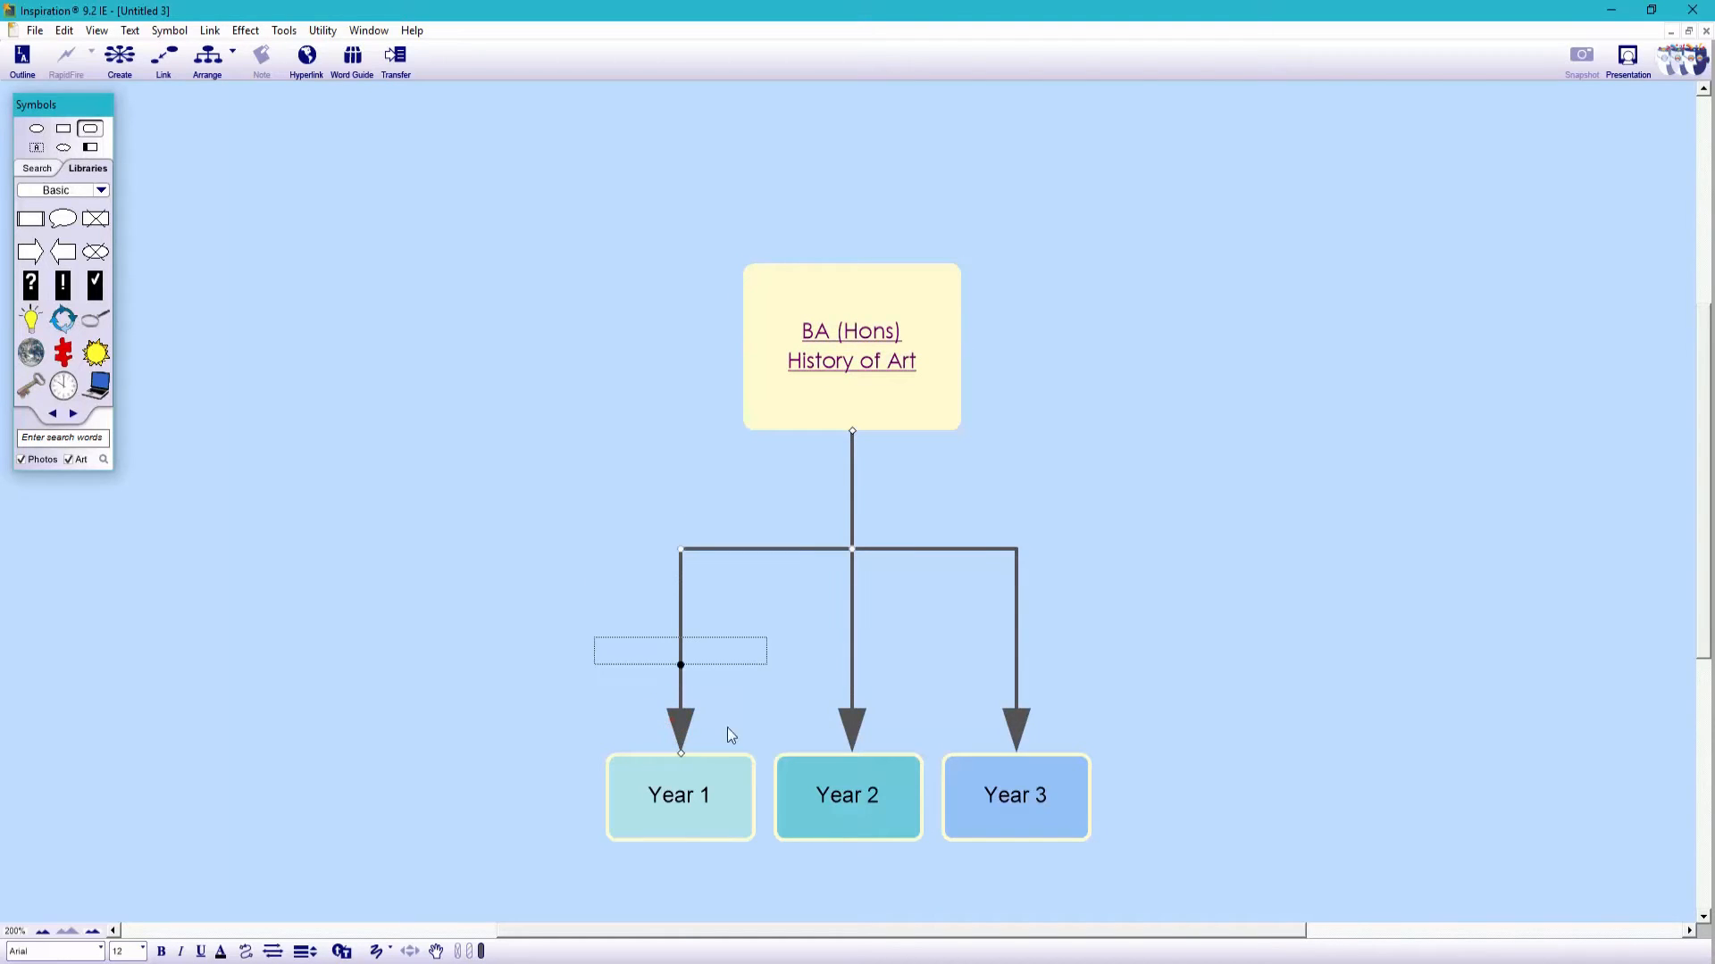
click(850, 734)
click(273, 950)
click(295, 882)
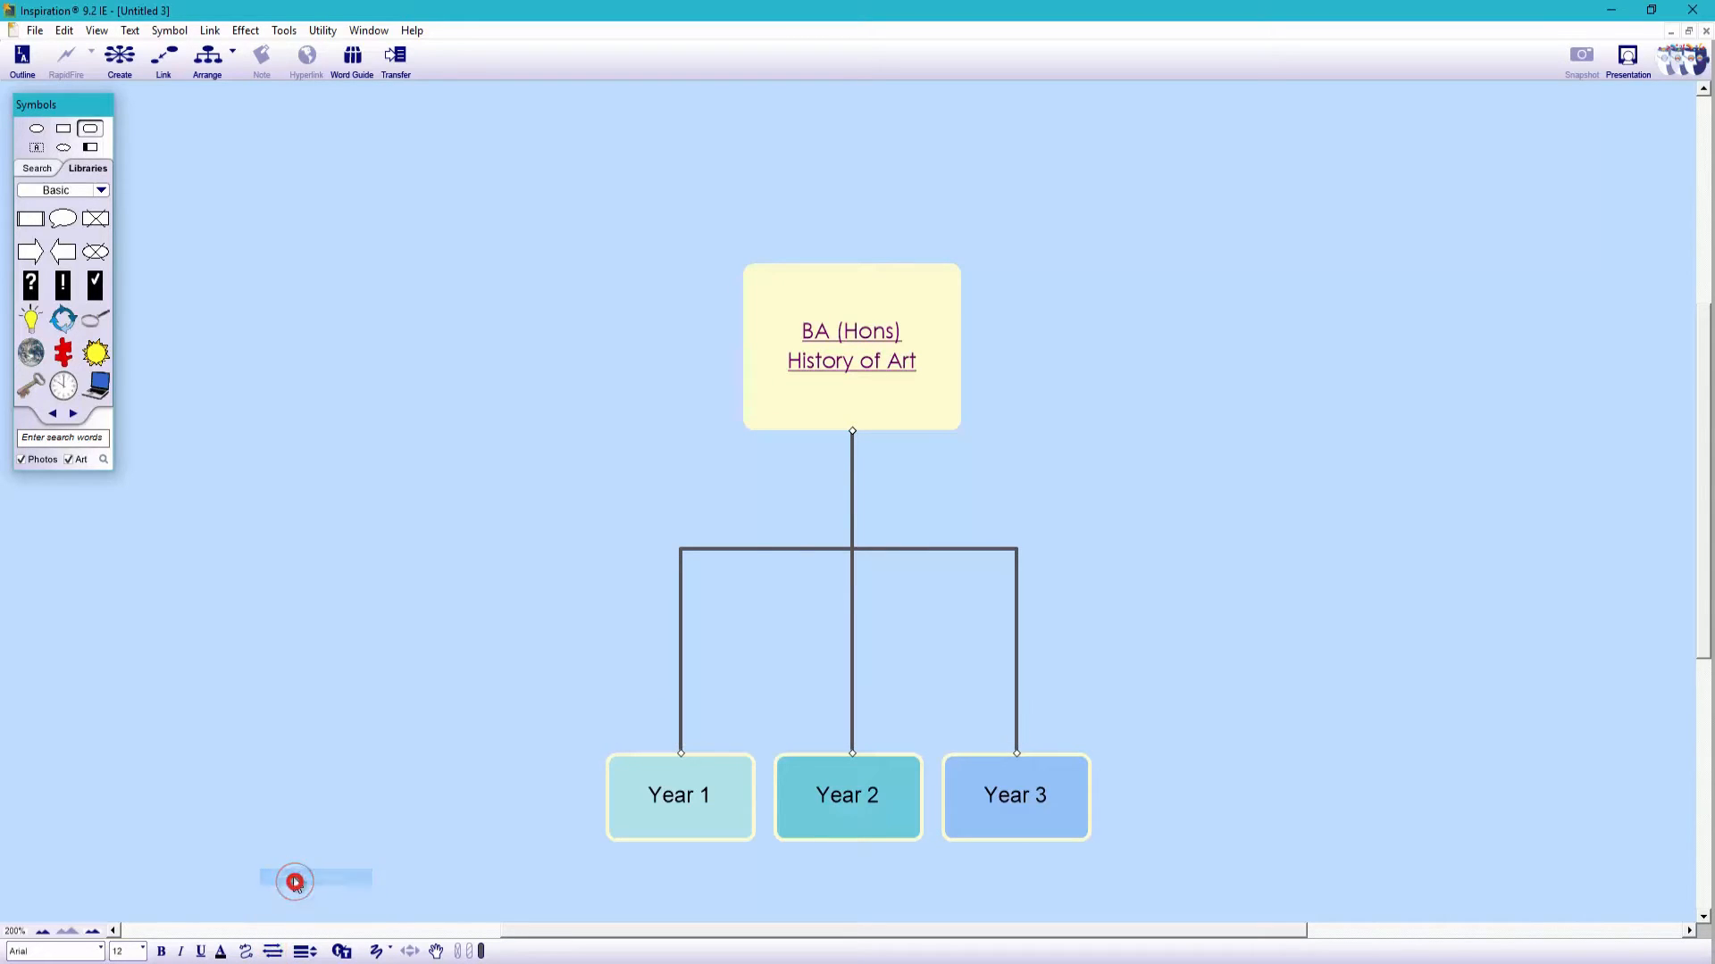
Set the colour of the three links to pale yellow and their font to Century Gothic.
click(481, 951)
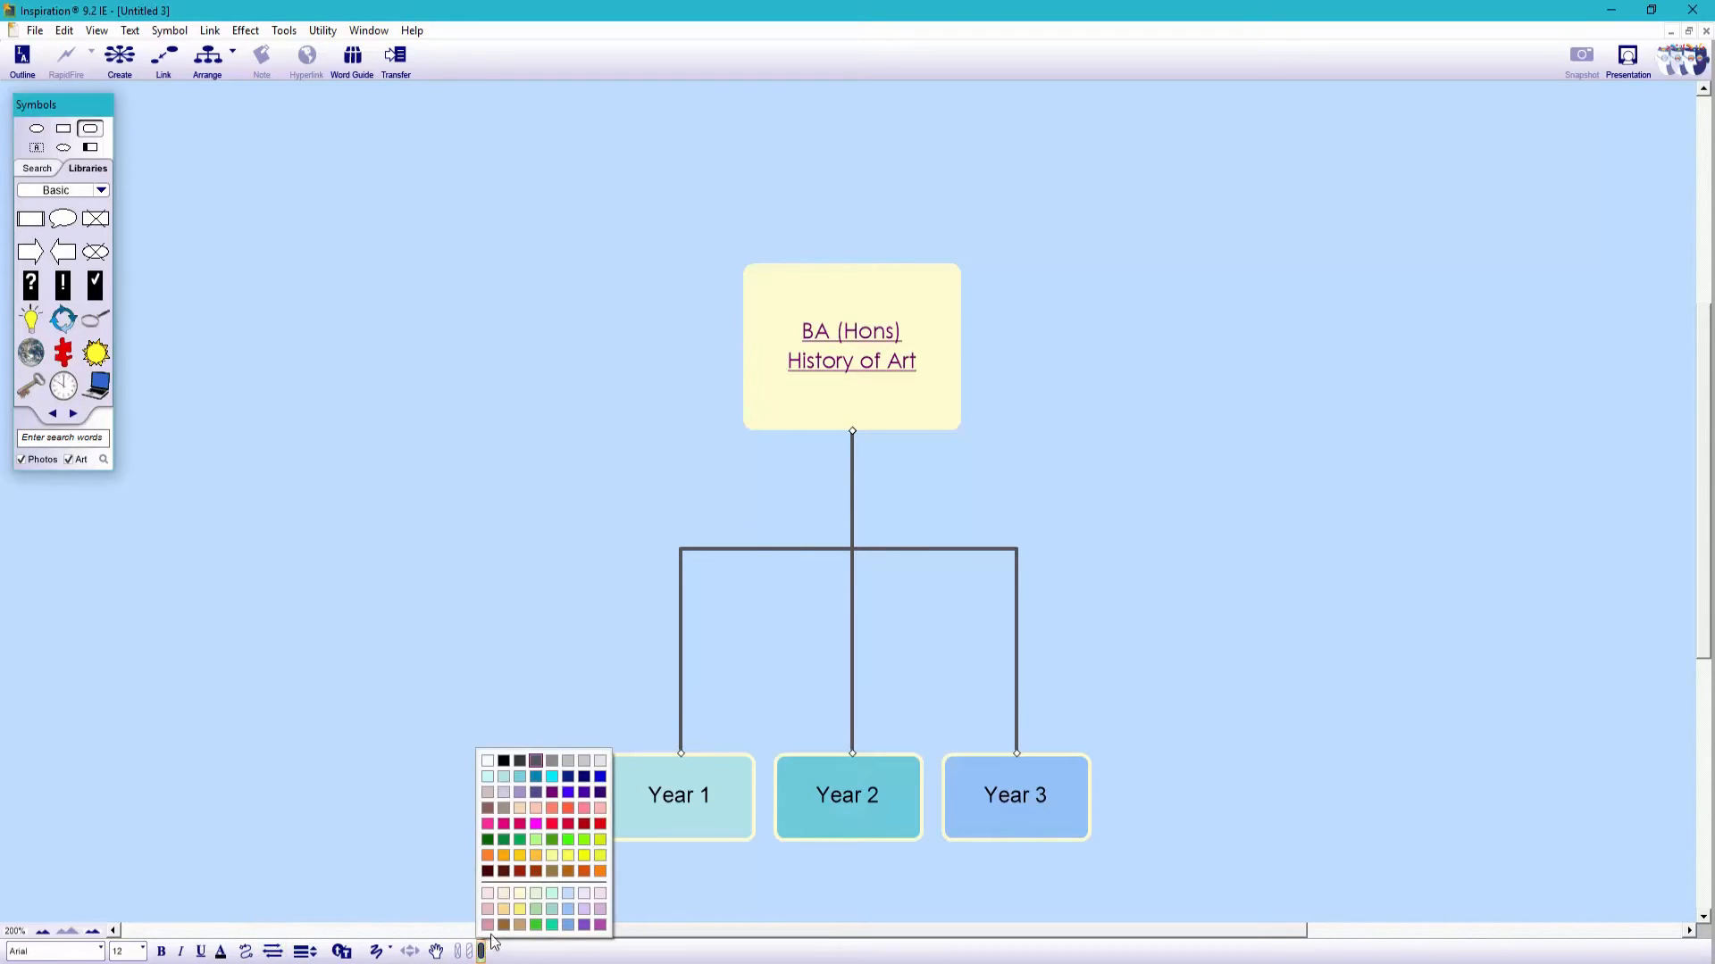
click(520, 894)
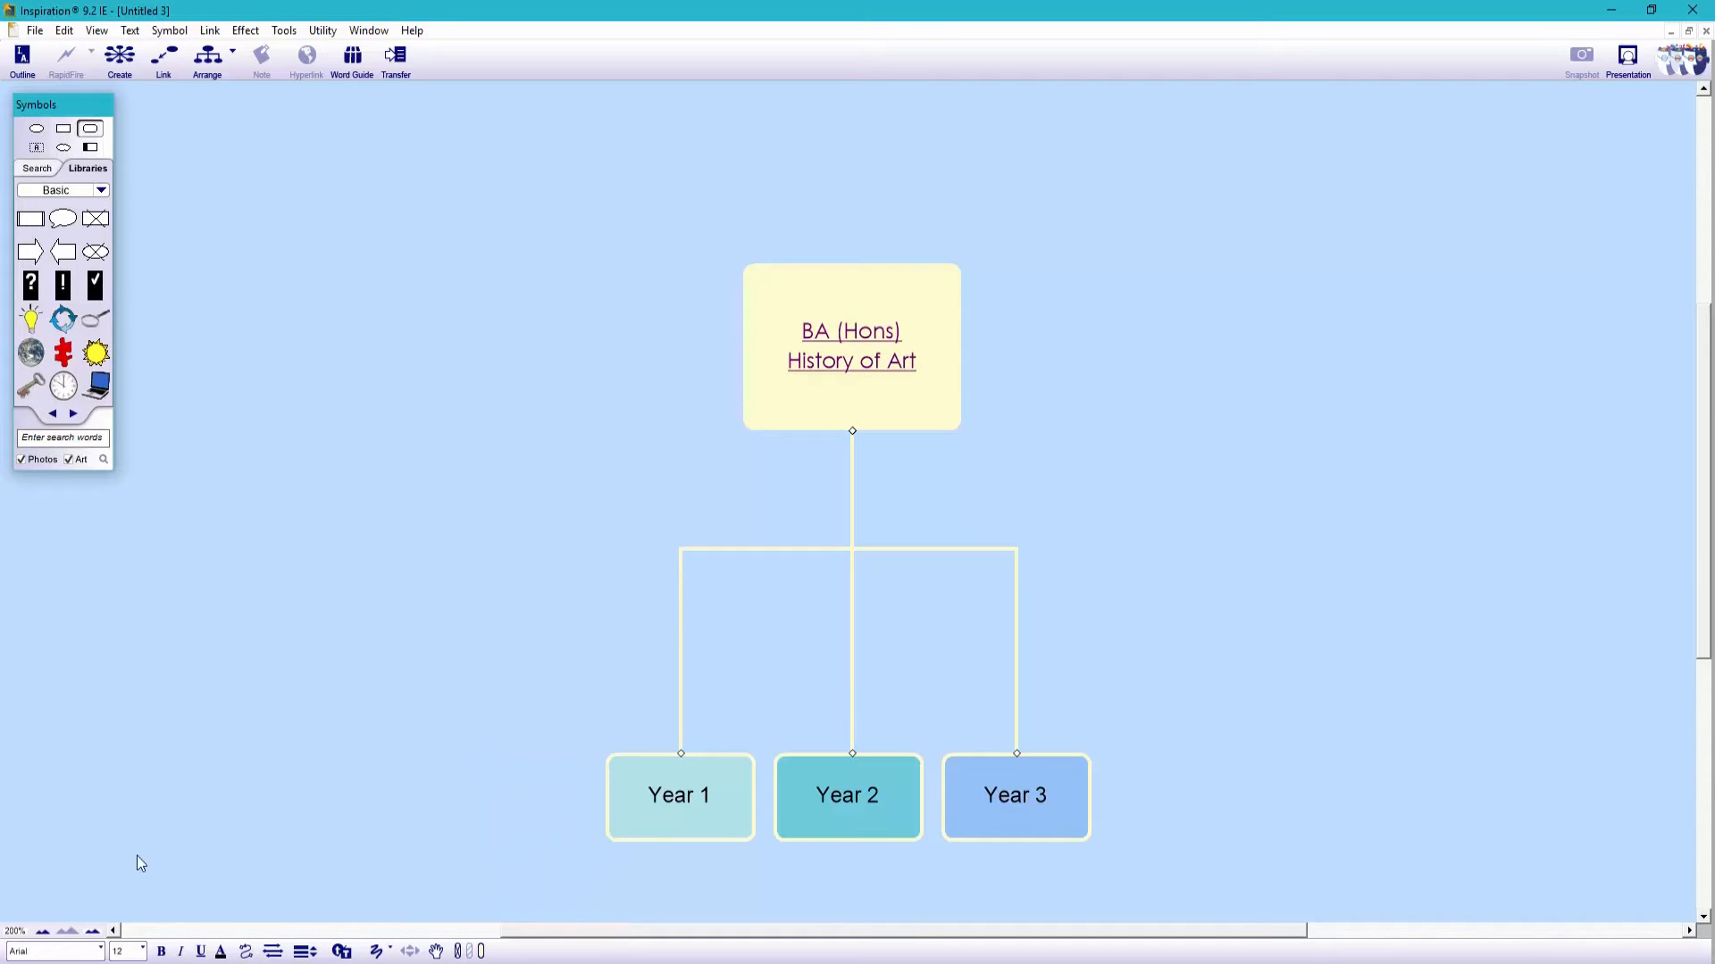
click(101, 951)
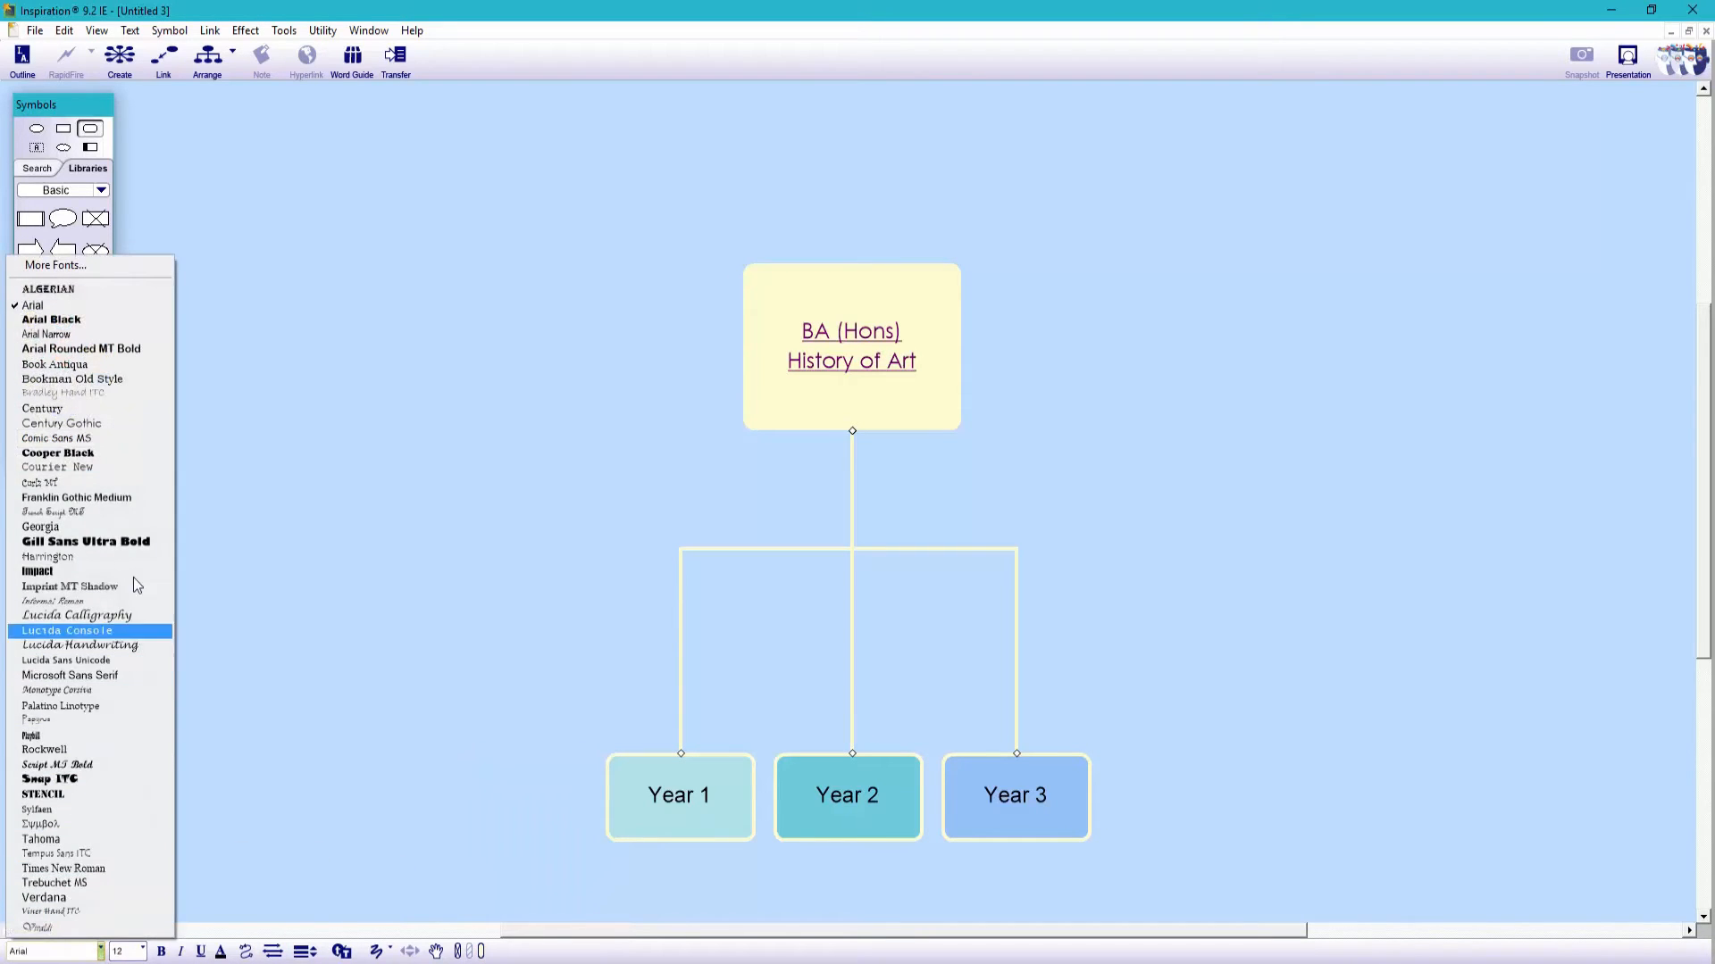
click(80, 425)
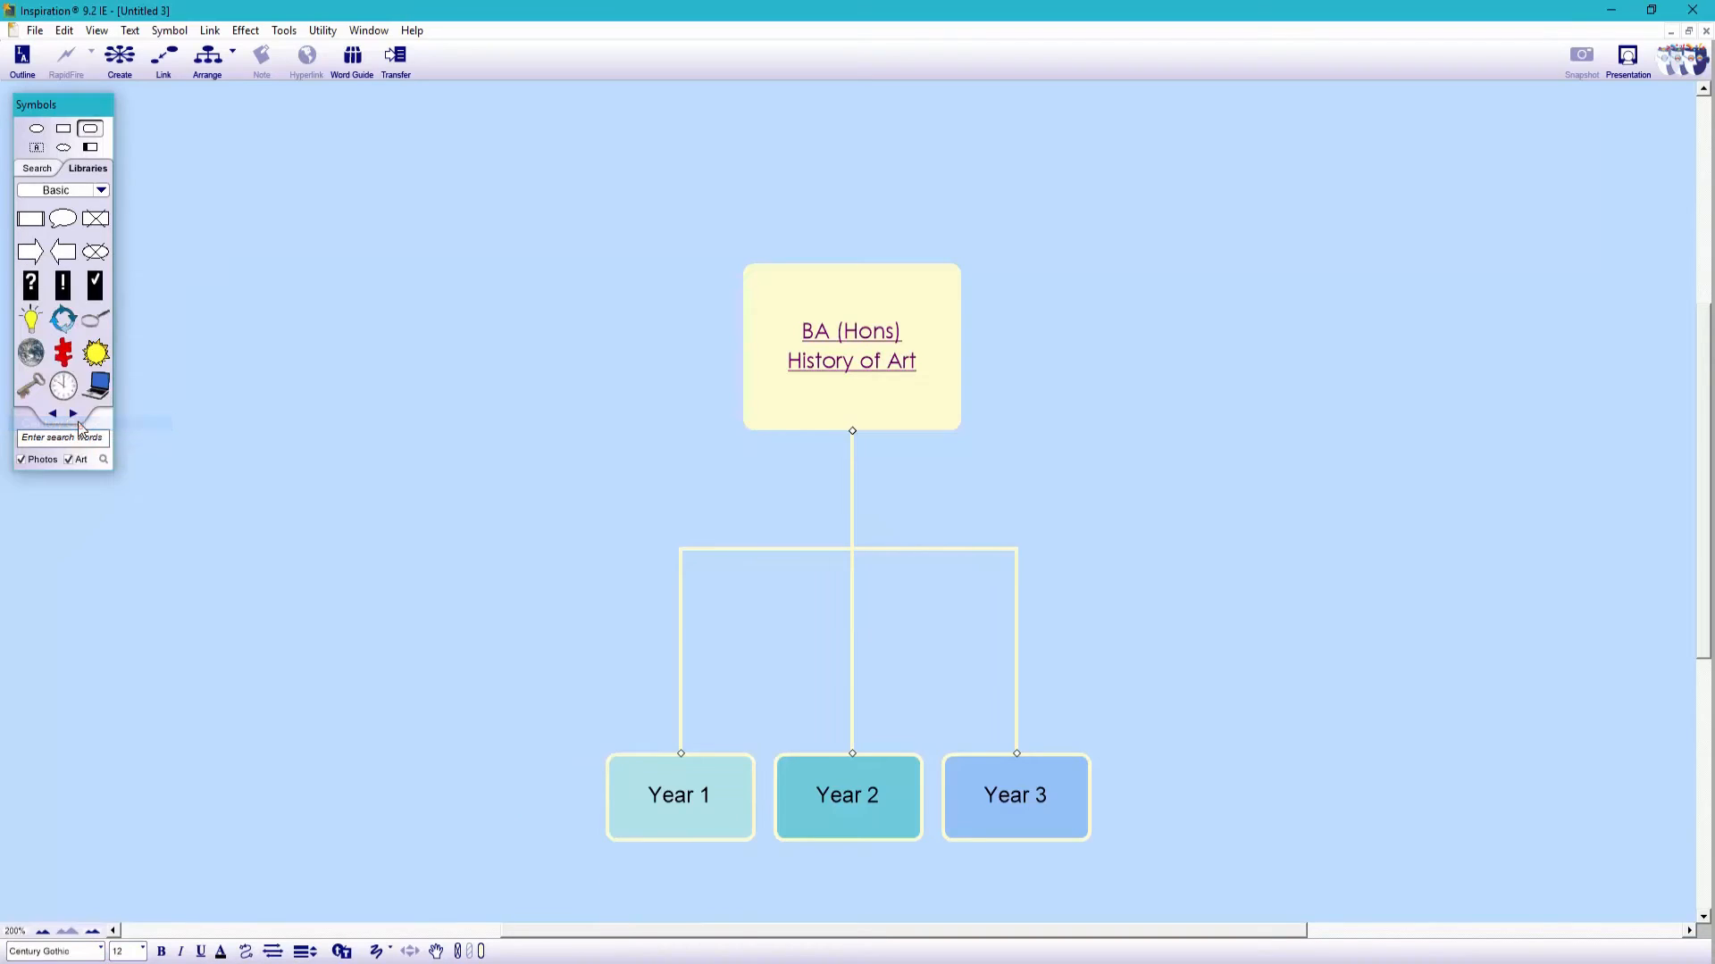
Label the link to the Year 1 symbol with "28/09/15 to 01/07/16" on three lines.
click(681, 677)
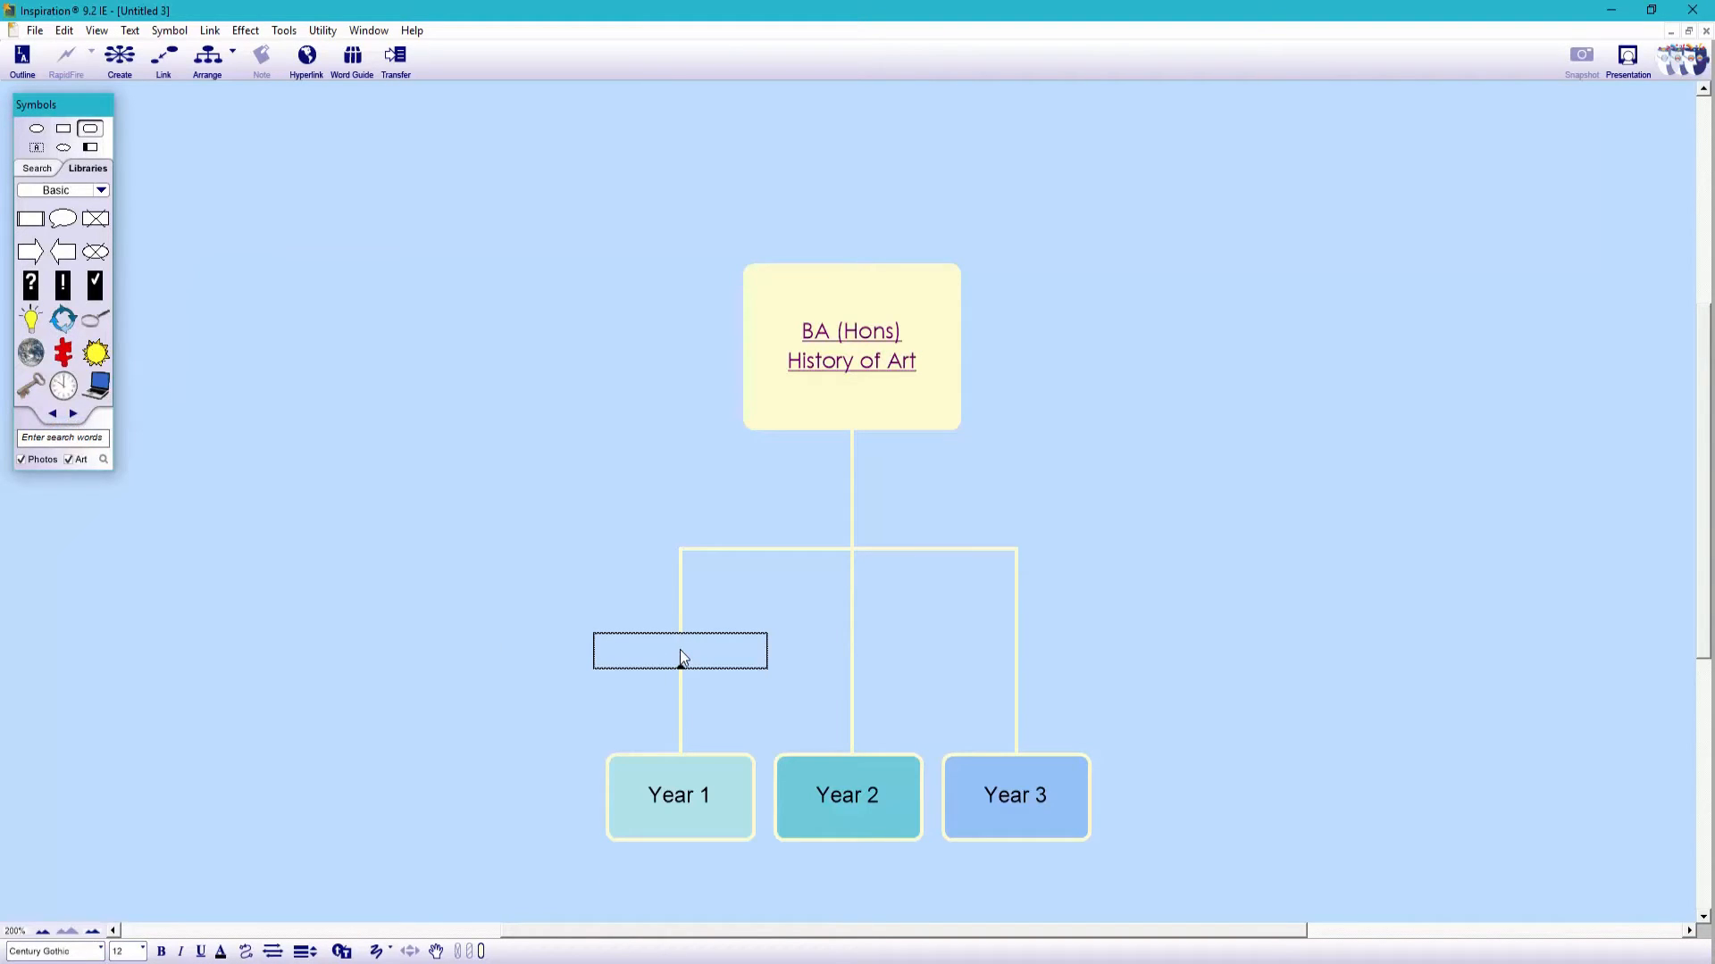
text(28/09/15)
key(Return)
text(to)
key(Return)
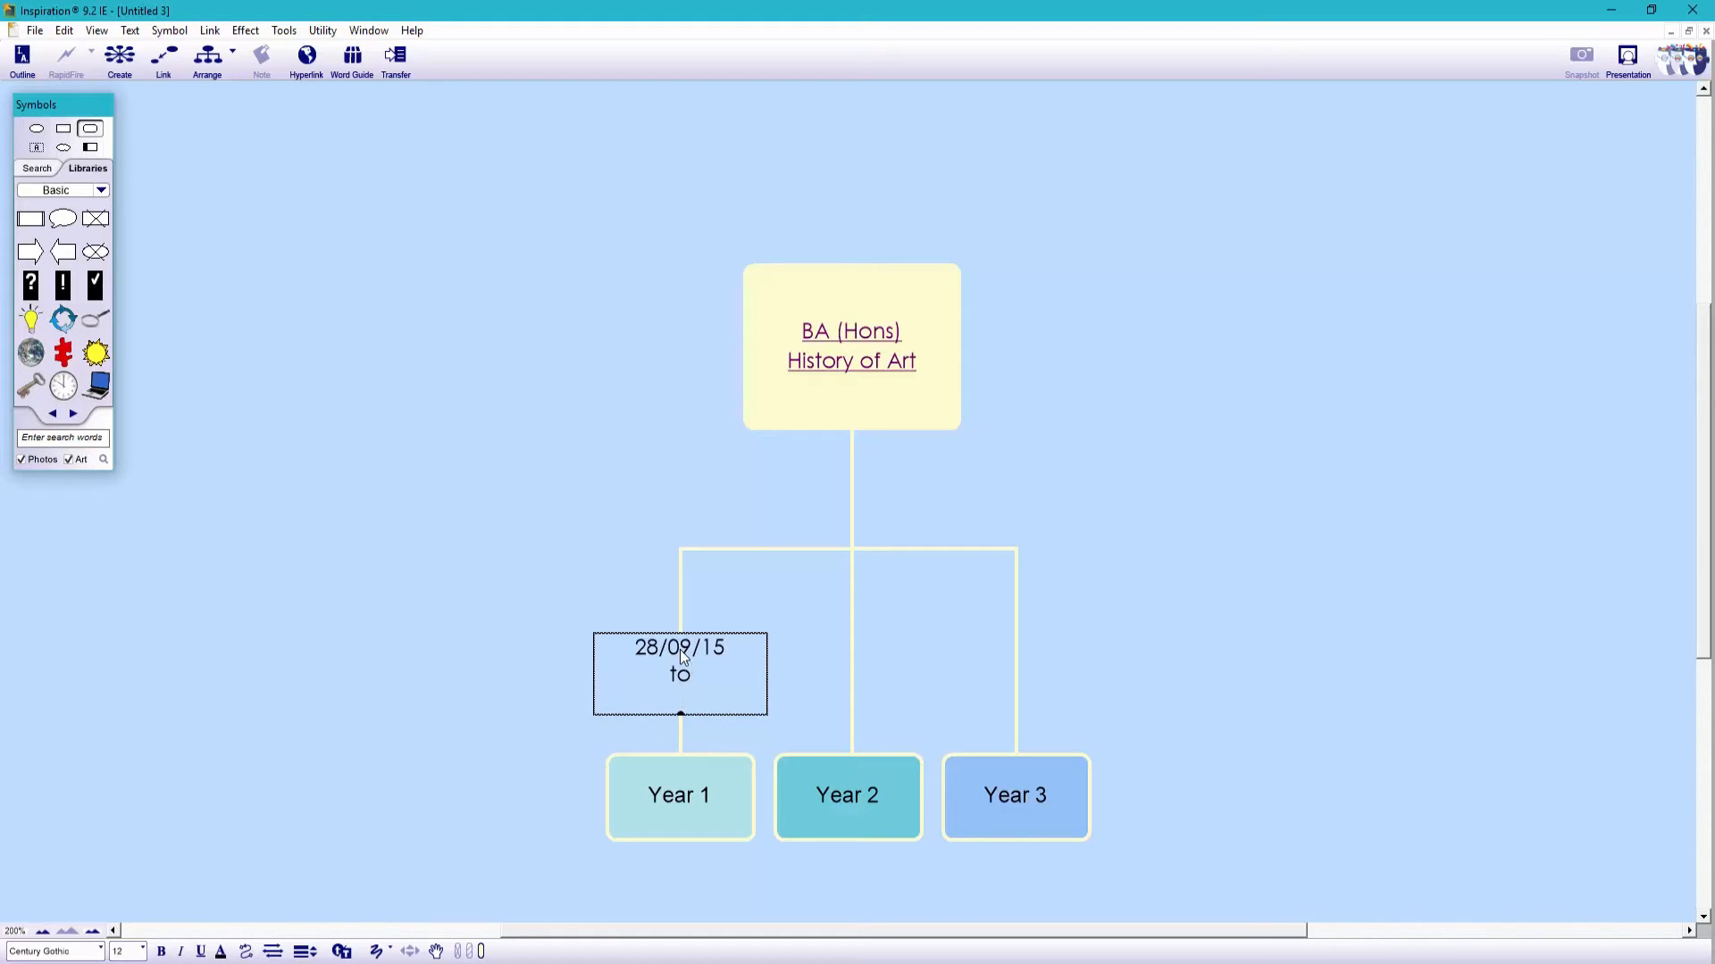
text(01/07/16)
click(1172, 640)
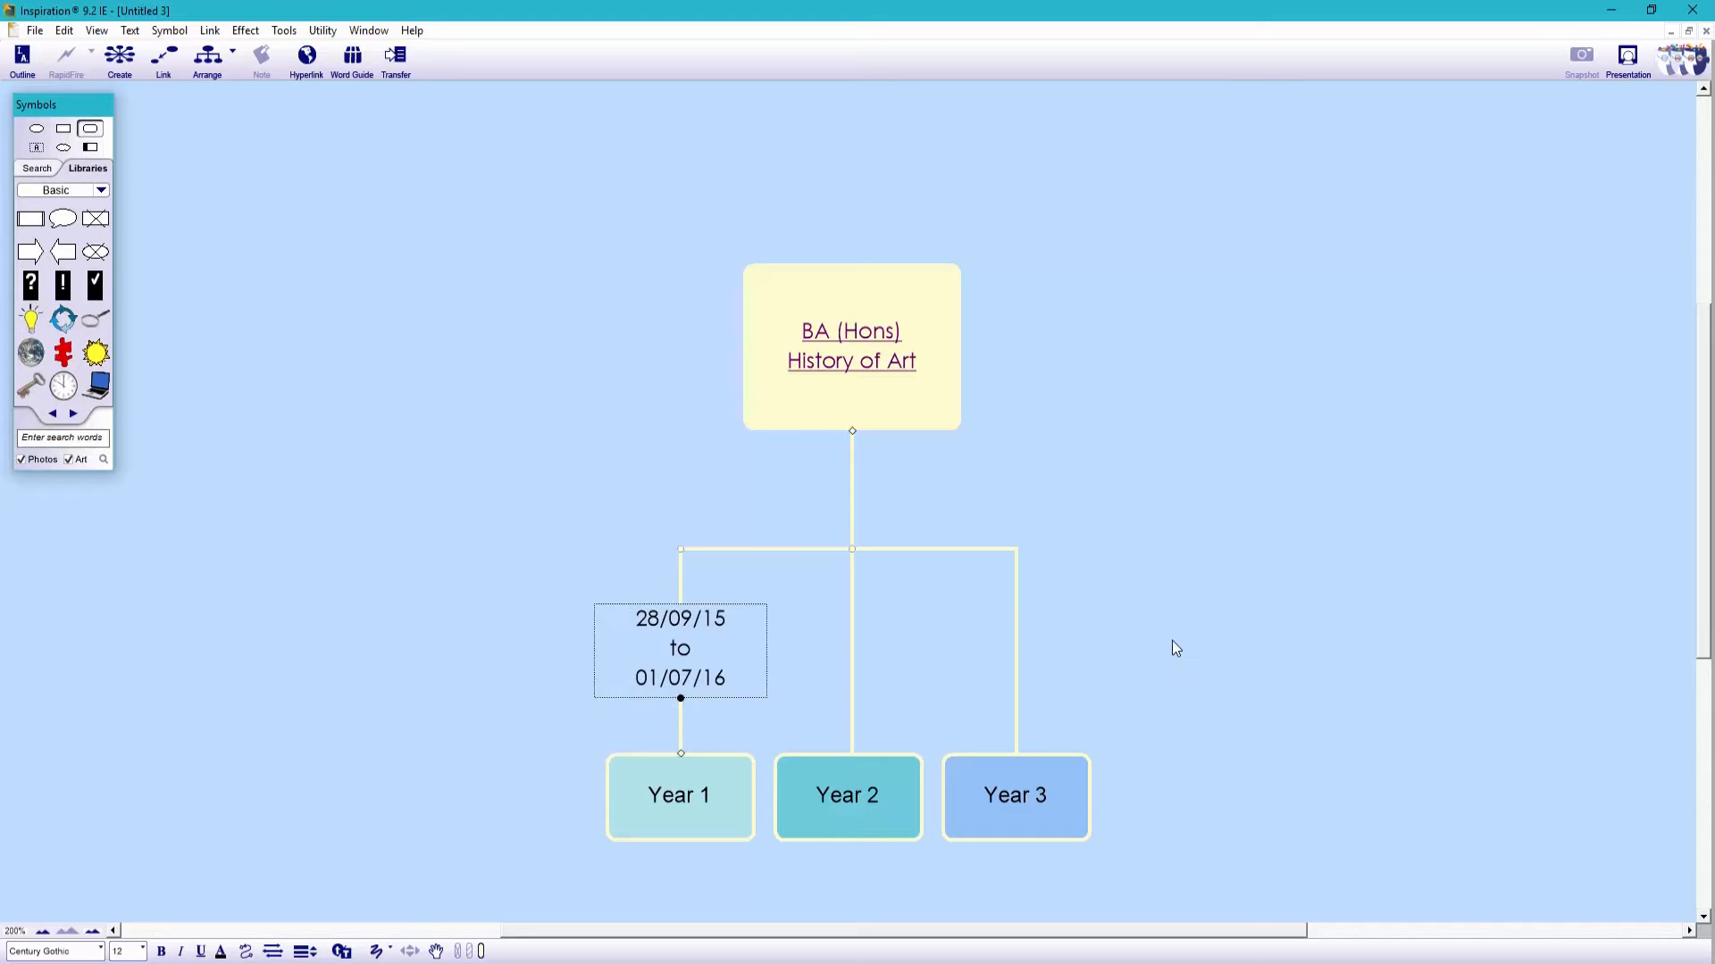
Label the link to the Year 2 symbol with "03/10/16 to 07/07/17" on three lines.
click(853, 605)
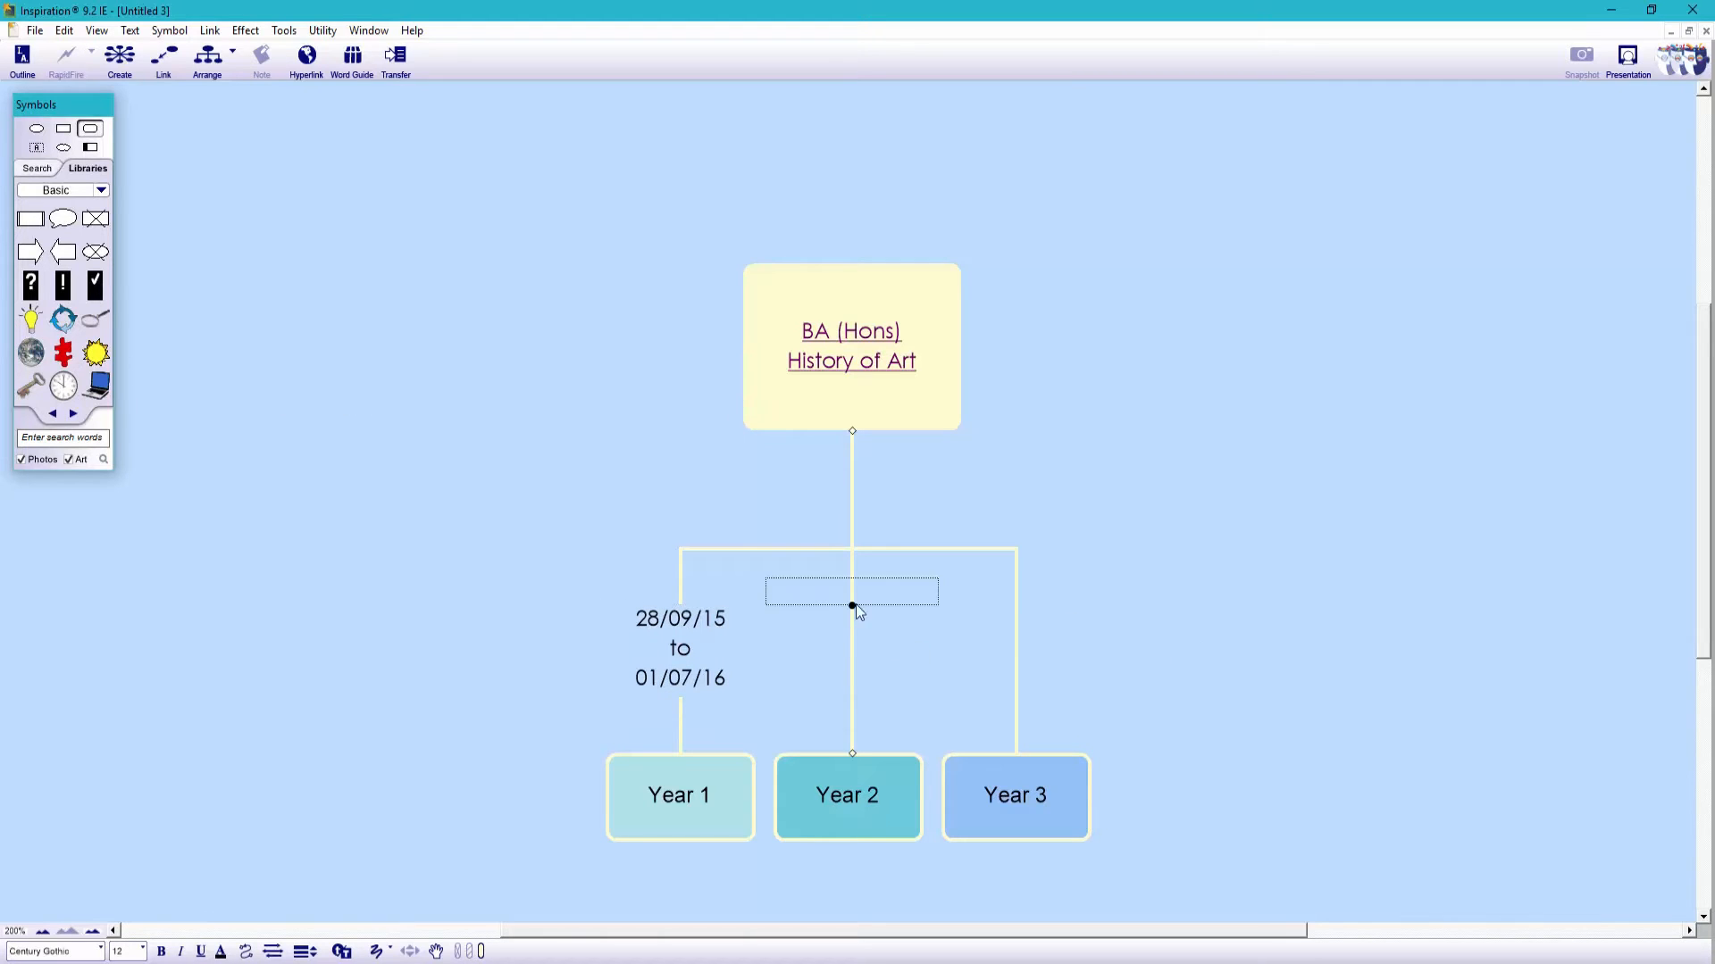
text(03/10/16)
key(Return)
text(to)
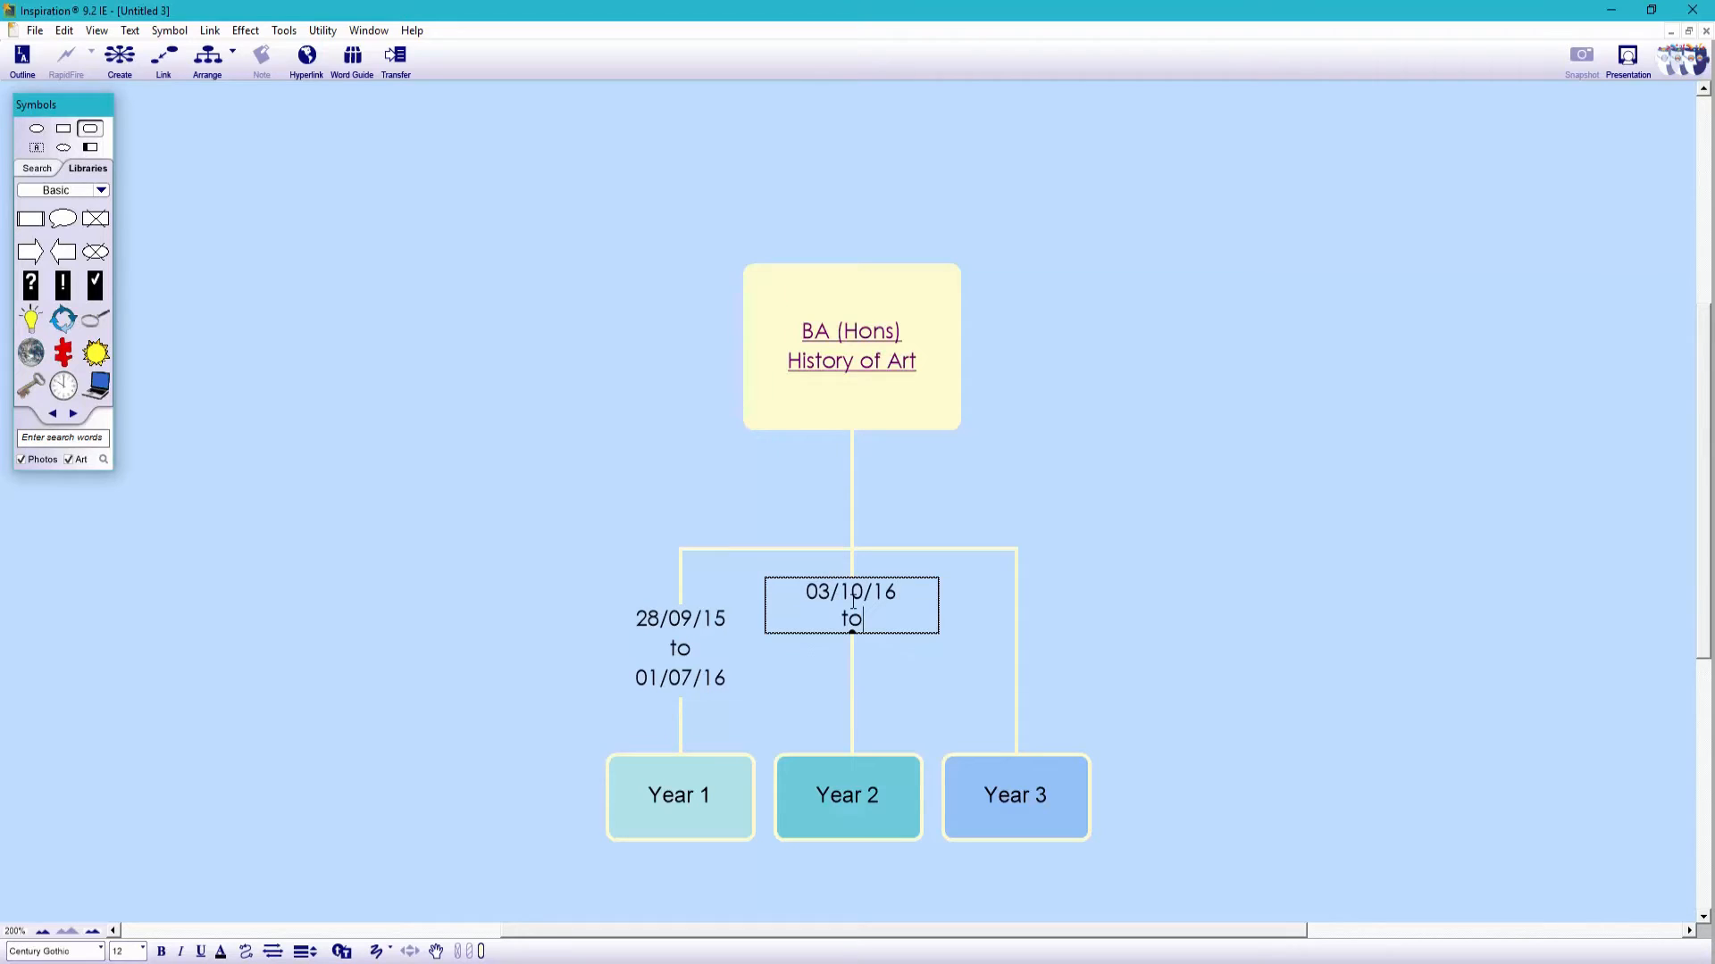
key(Return)
text(07/07/17)
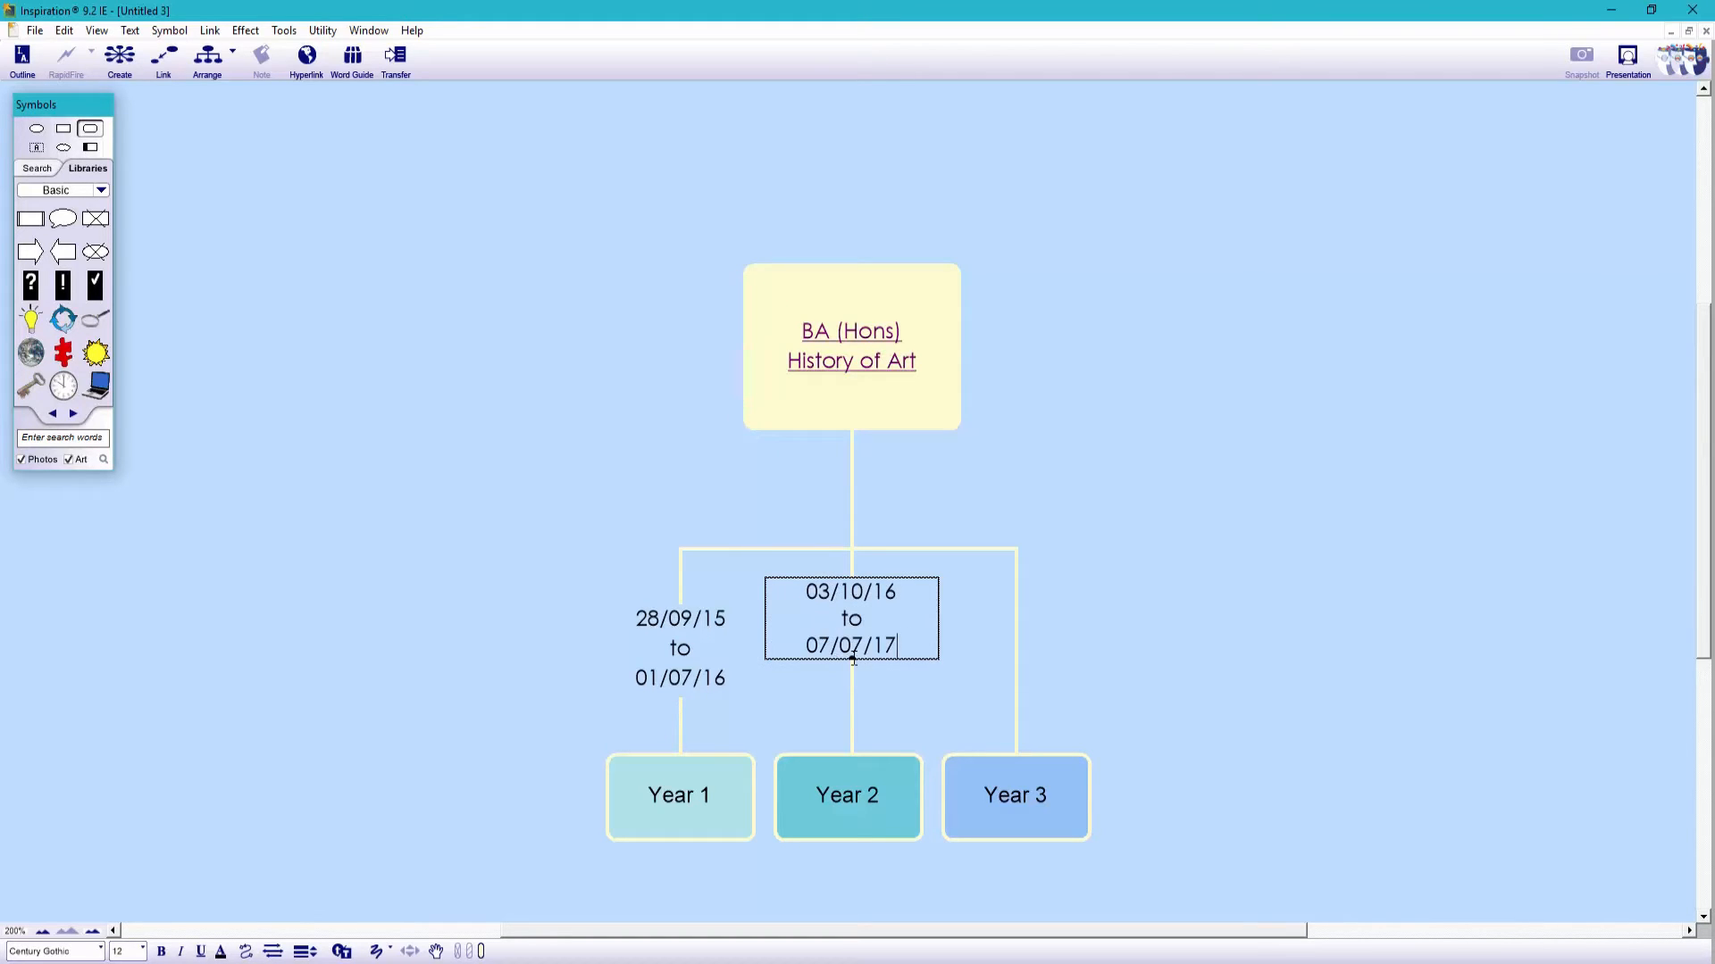
Label the link to the Year 3 symbol with "02/10/17 to 06/07/18" on three lines.
click(1018, 658)
text(02/10/)
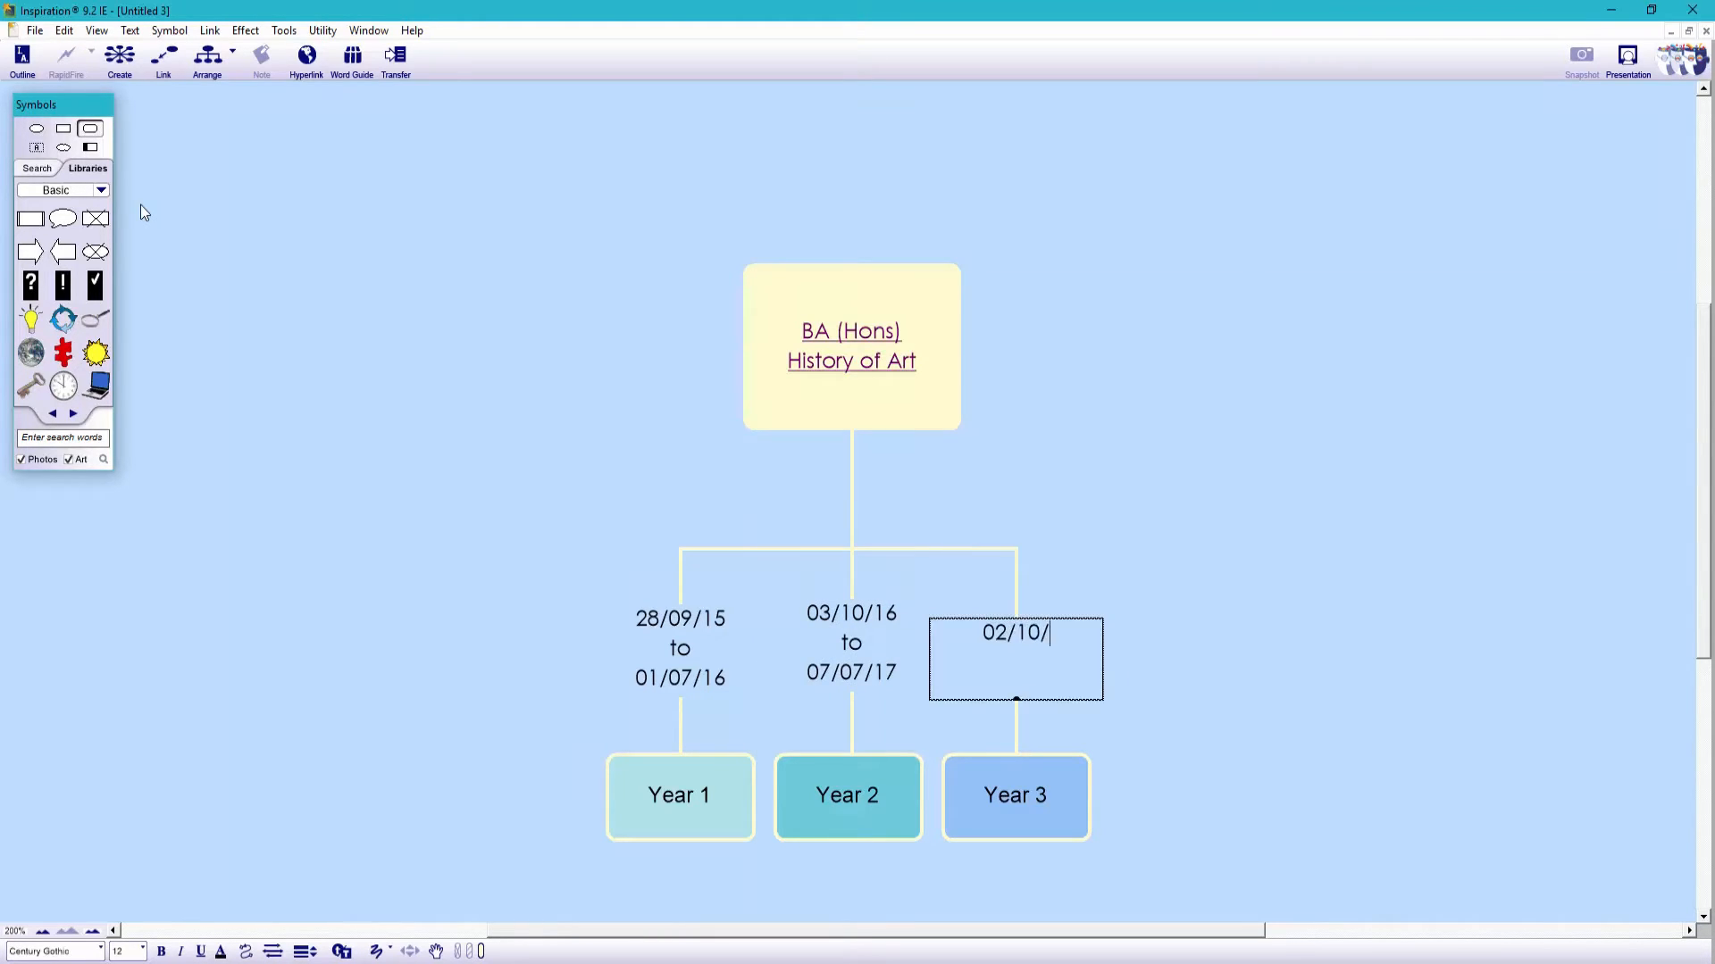
text(17)
key(Return)
text(to)
key(Return)
text(06/07/18)
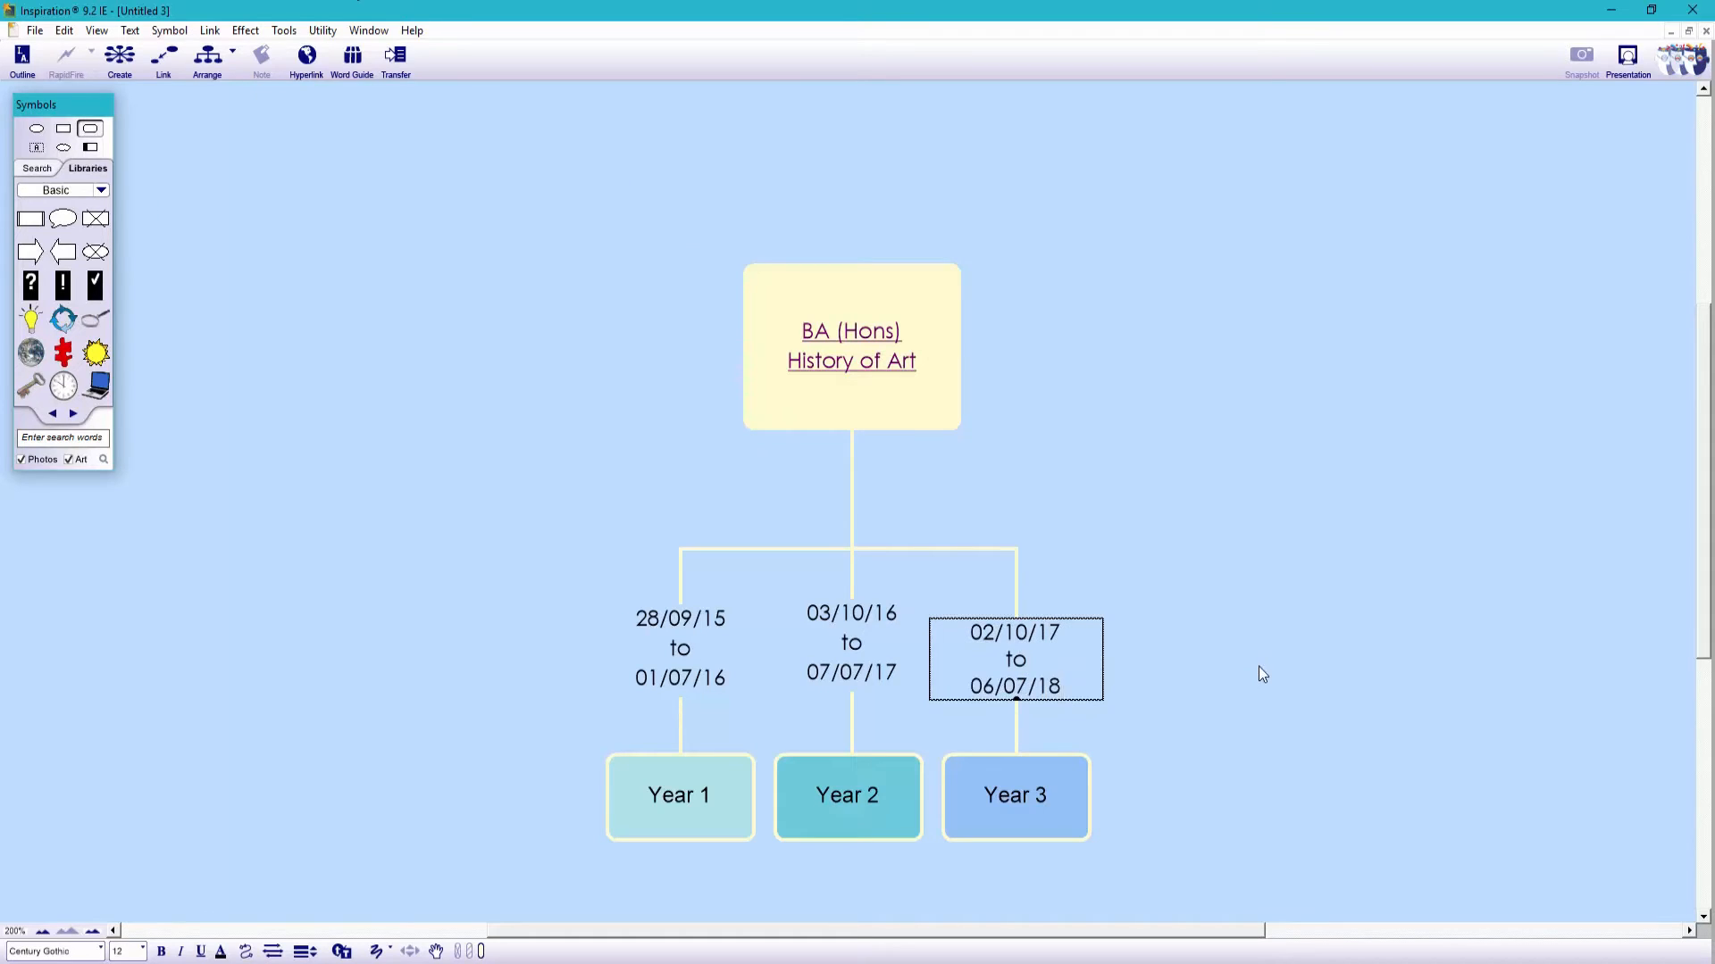
Enlarge the Year 1 symbol and move it further away from the Year 2 symbol.
click(724, 783)
drag(606, 755, 545, 690)
drag(716, 746, 648, 747)
click(808, 764)
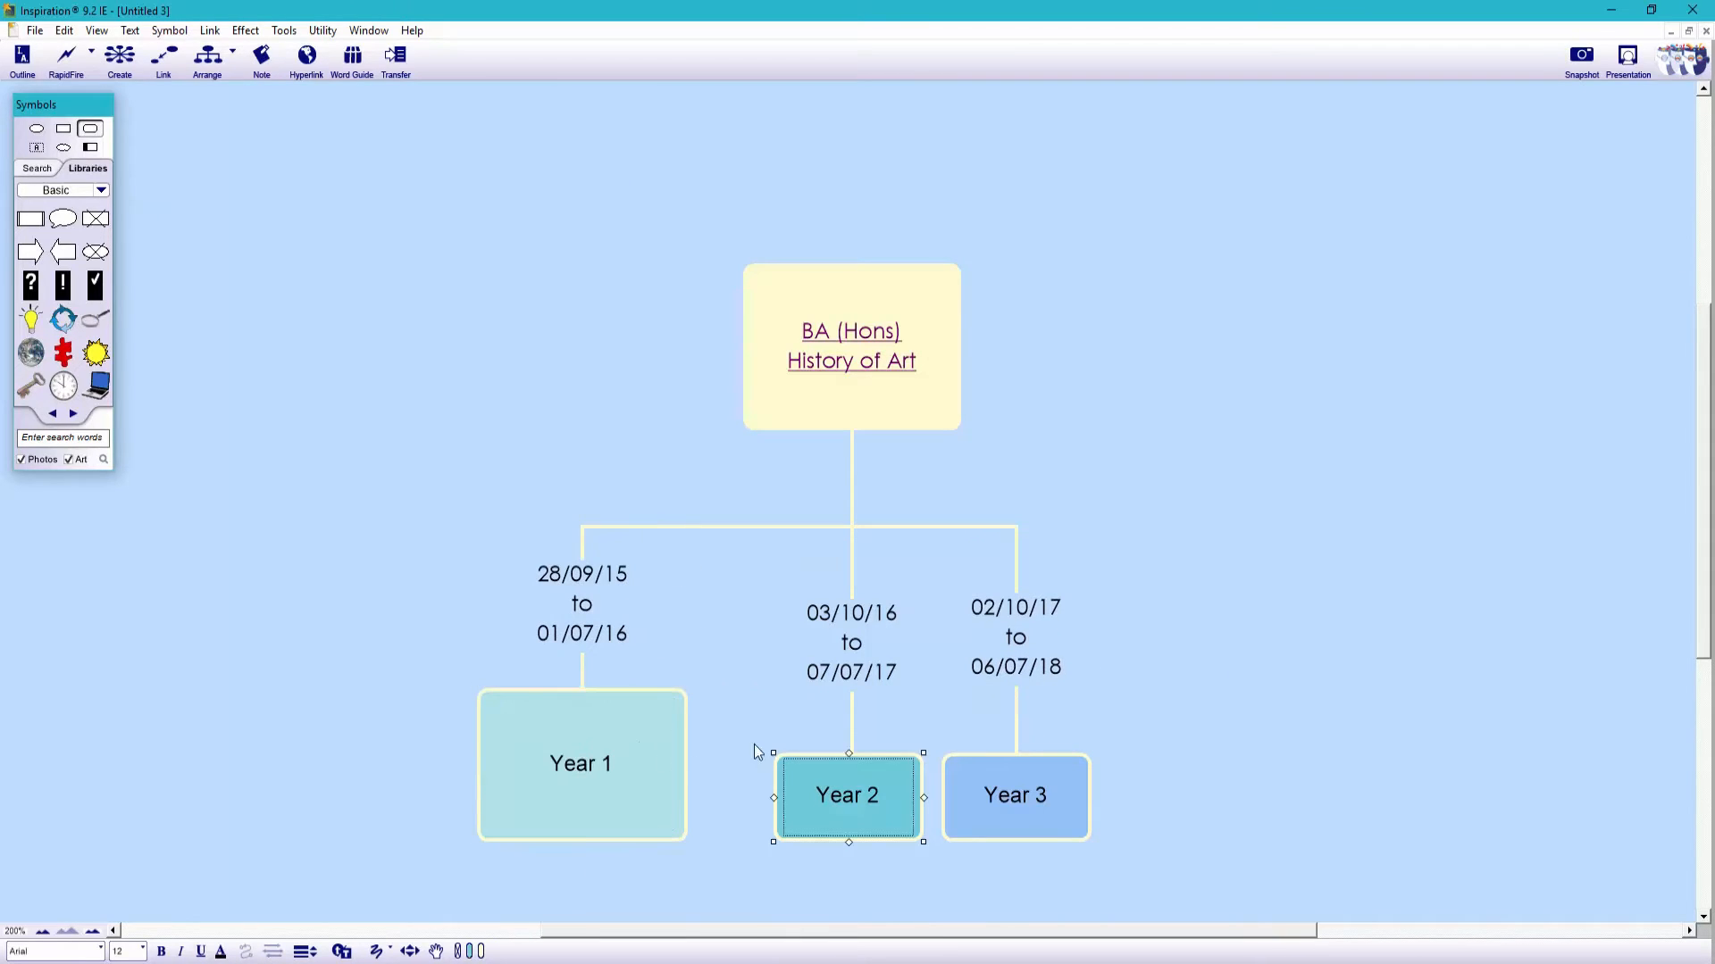
Resize the Year 2 and Year 3 symbols together to match the size of the Year 1 symbol.
click(659, 745)
click(1230, 809)
click(986, 791)
shift+click(857, 796)
click(65, 30)
click(116, 259)
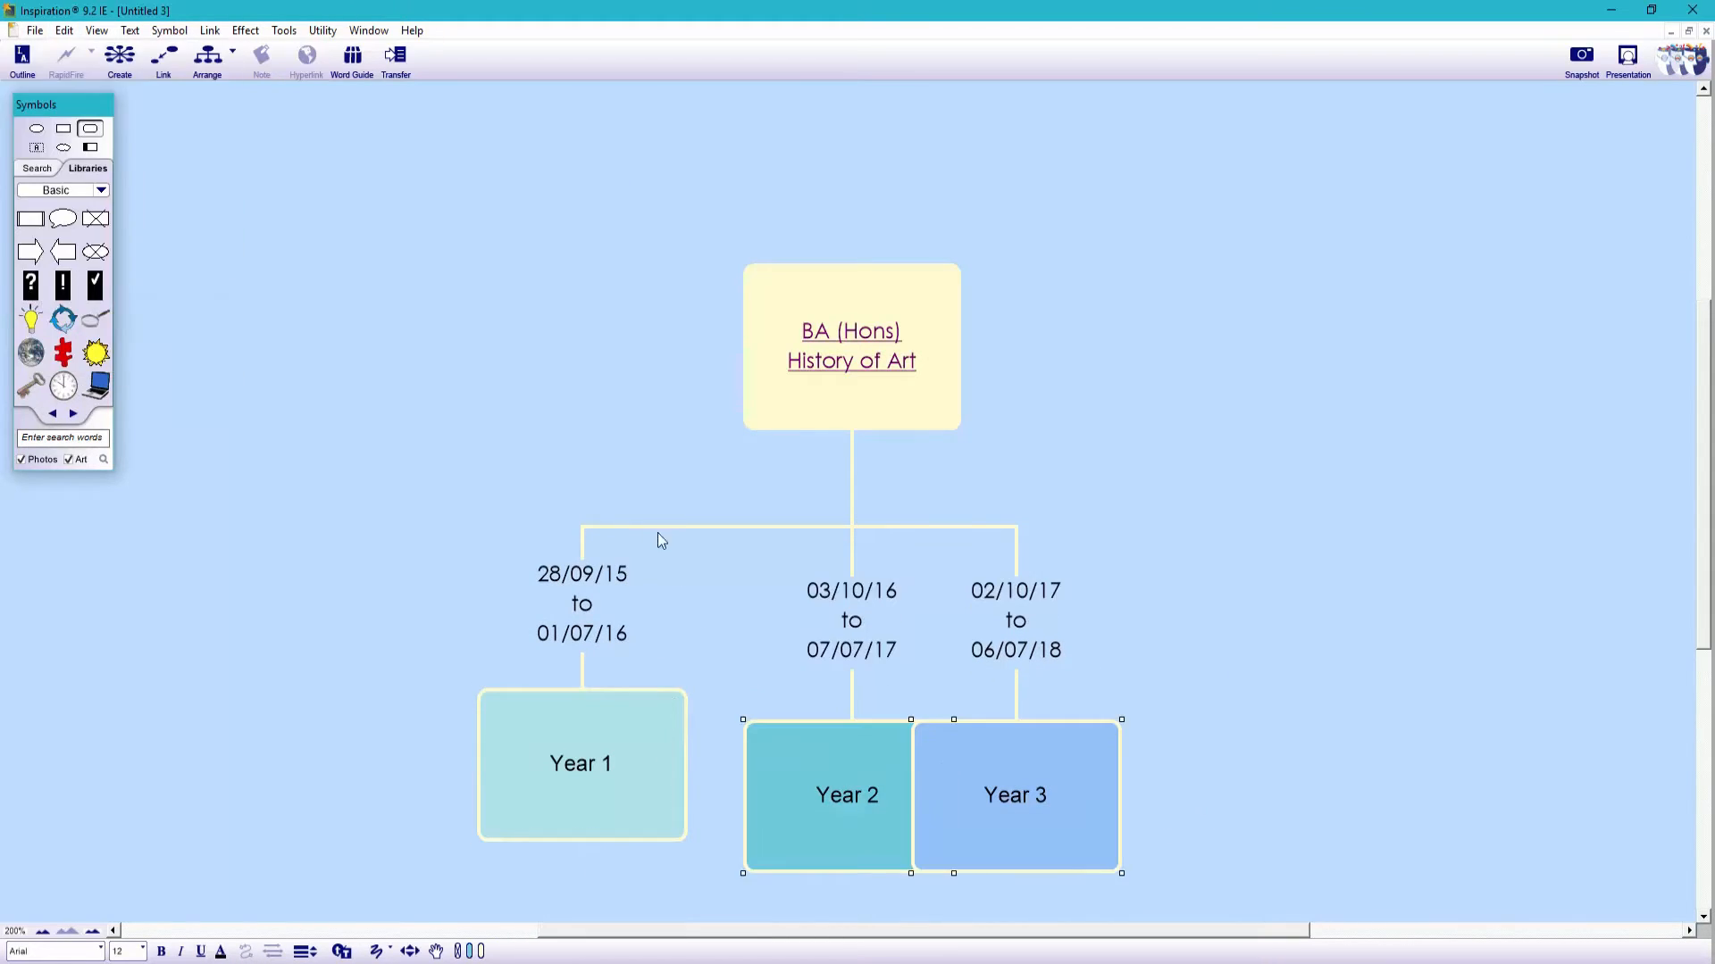
Space out the year symbols by switching AutoArrange on and off, and raise the central symbol well above the date labels.
drag(1018, 793, 1156, 774)
click(1228, 741)
click(232, 54)
click(260, 182)
click(232, 54)
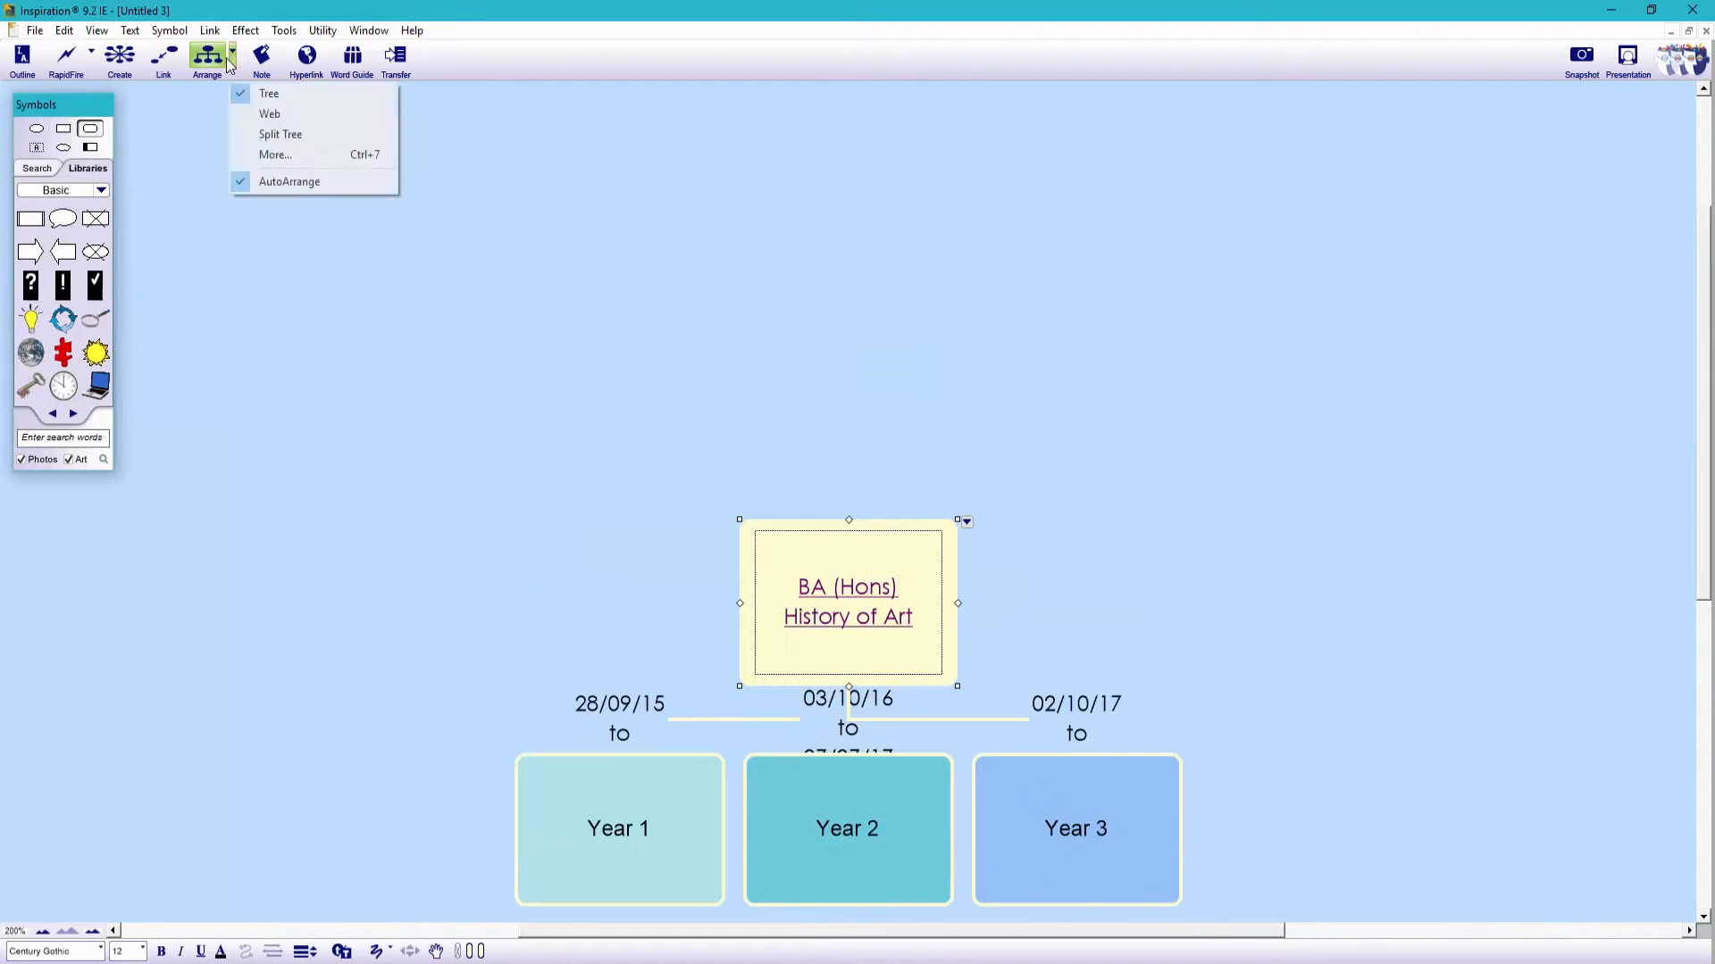
click(260, 182)
drag(840, 534, 836, 308)
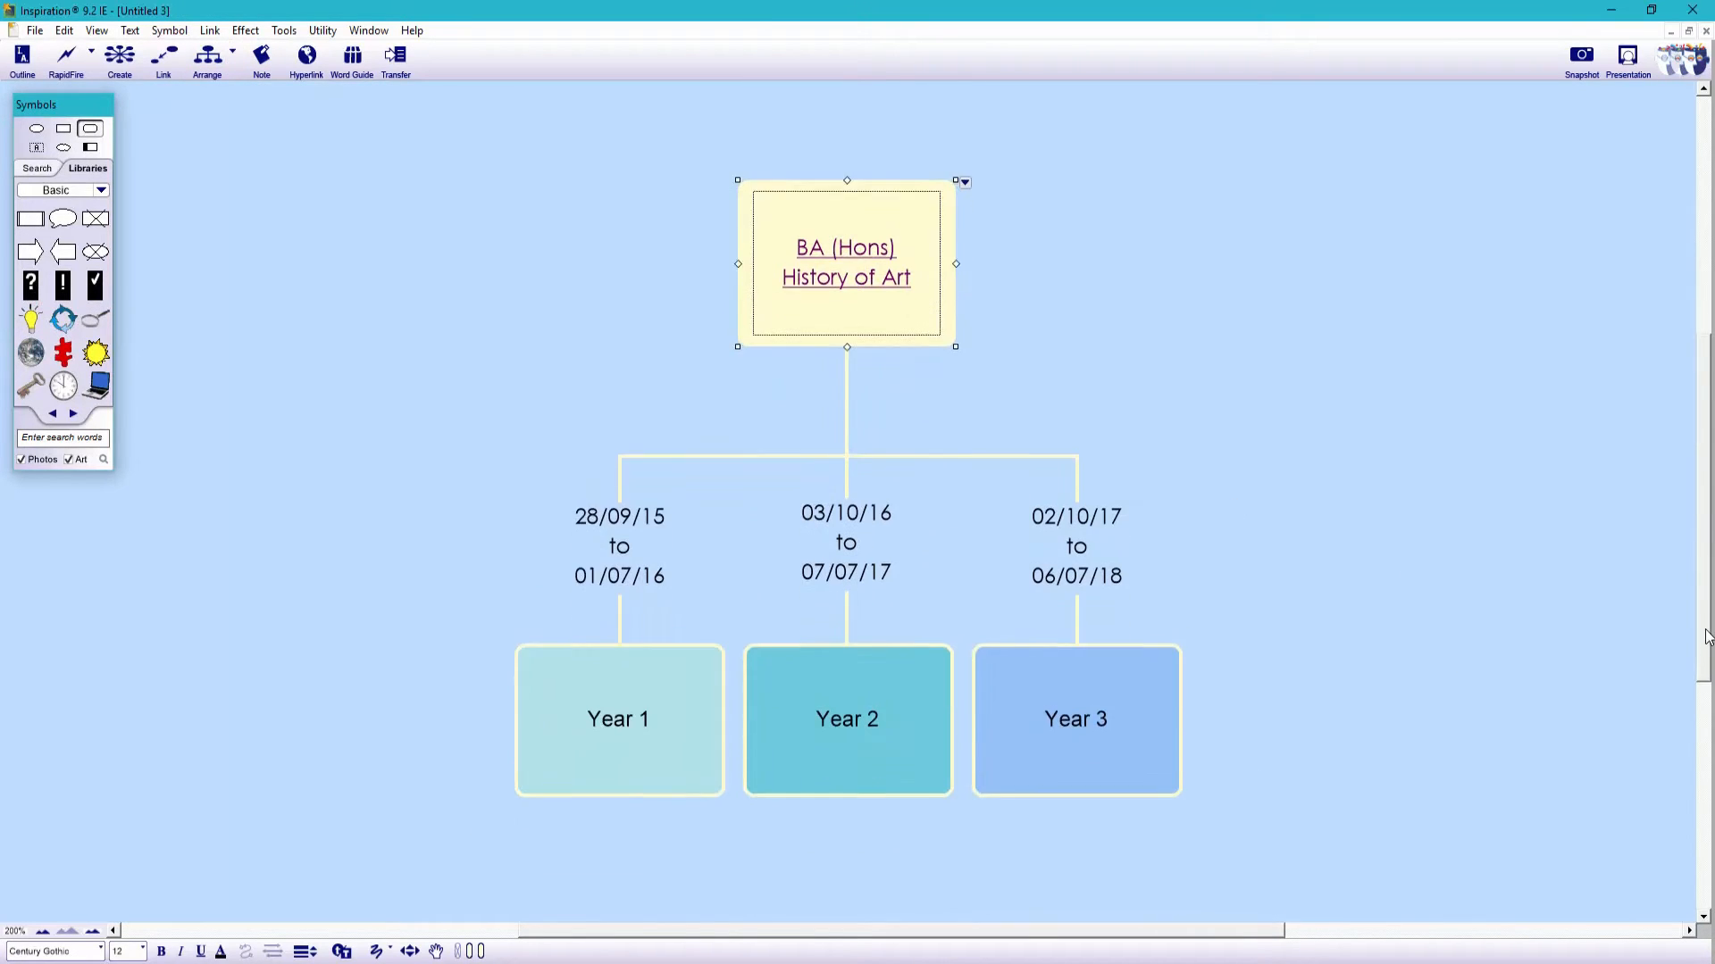
click(1428, 668)
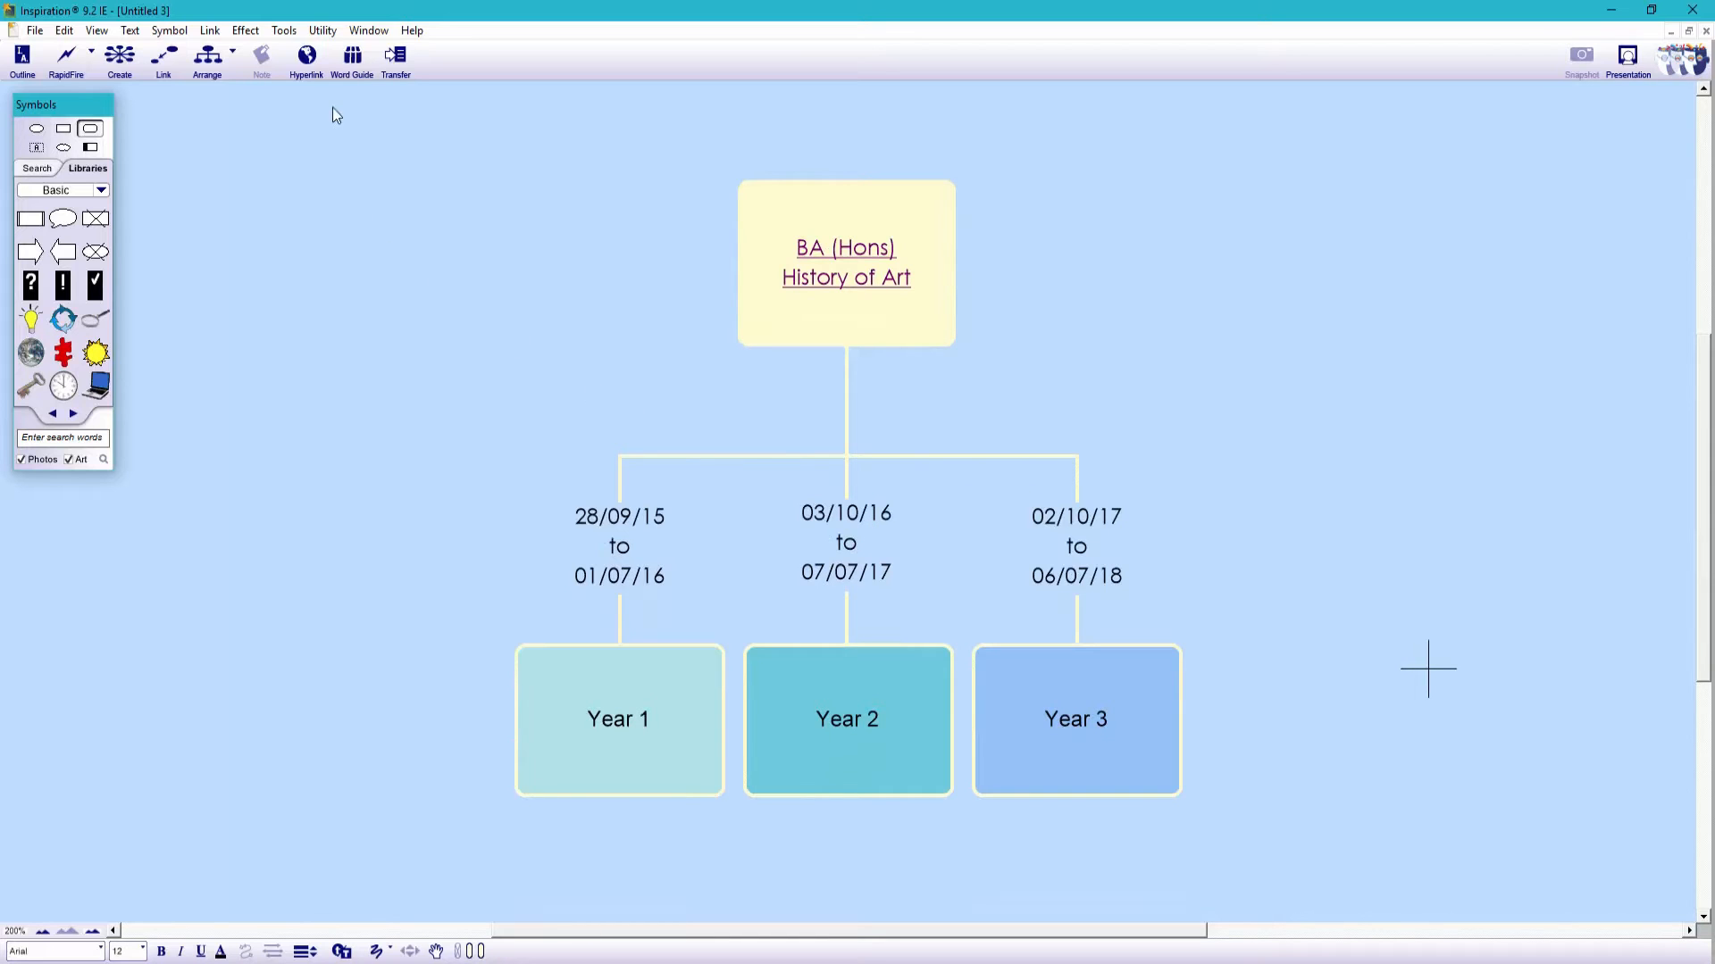
Show checklist boxes on all the symbols and turn on Smart Checklist.
click(284, 31)
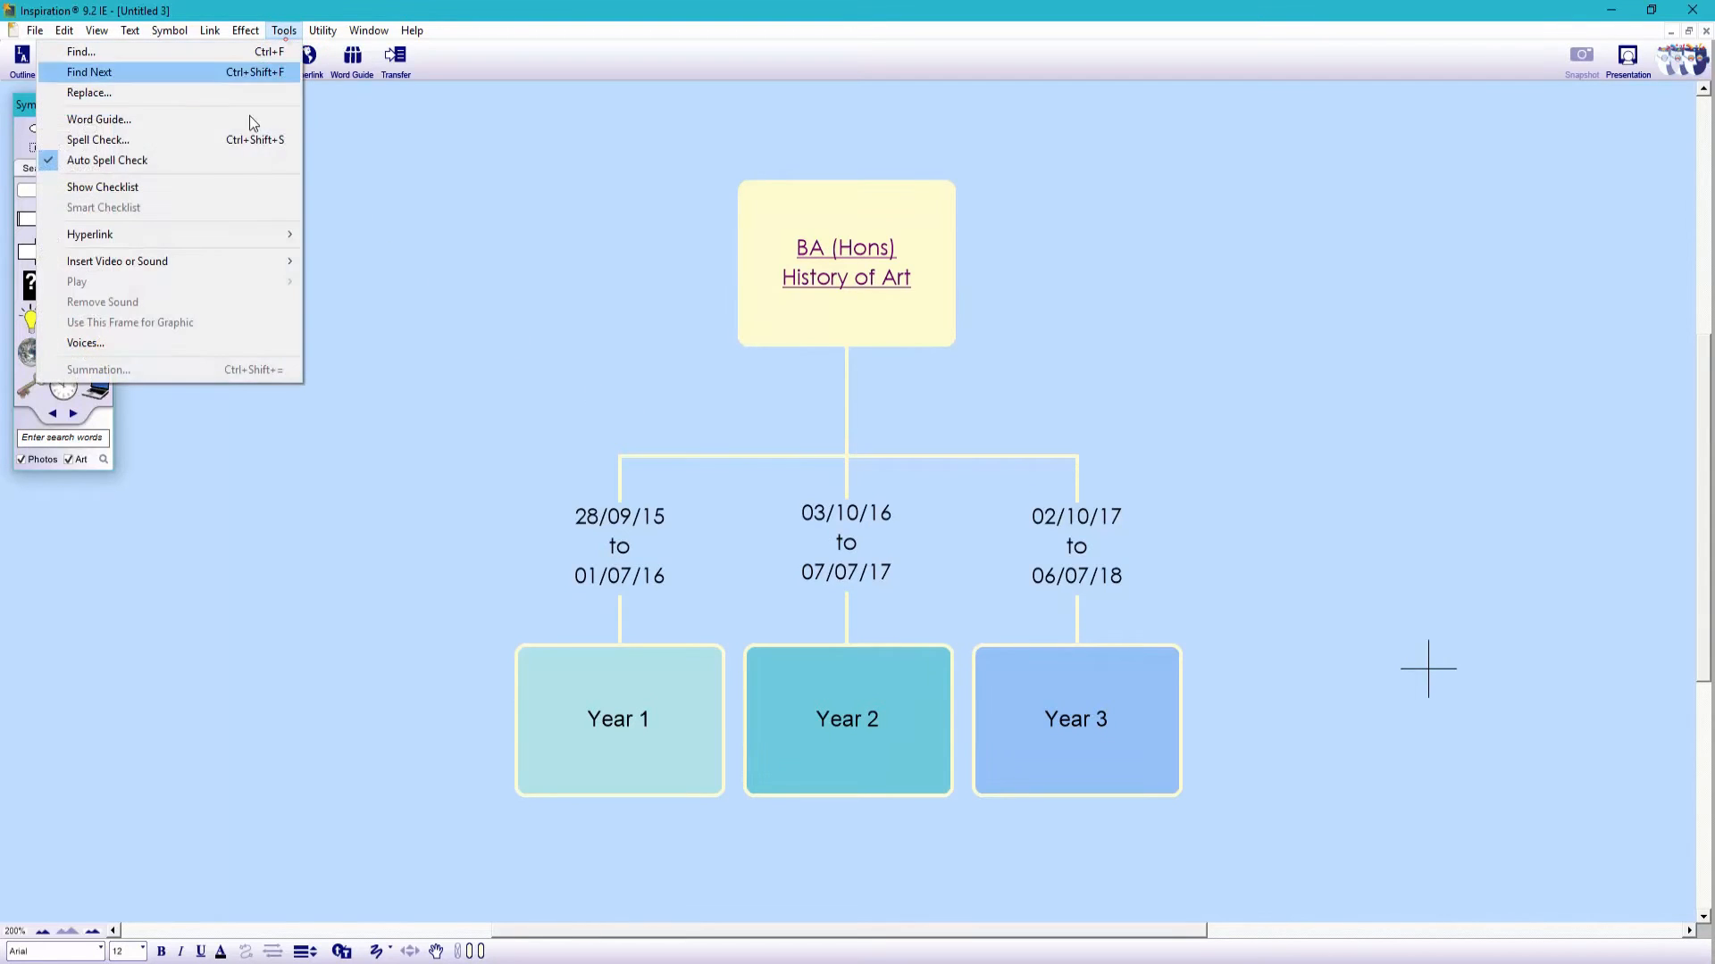
click(217, 187)
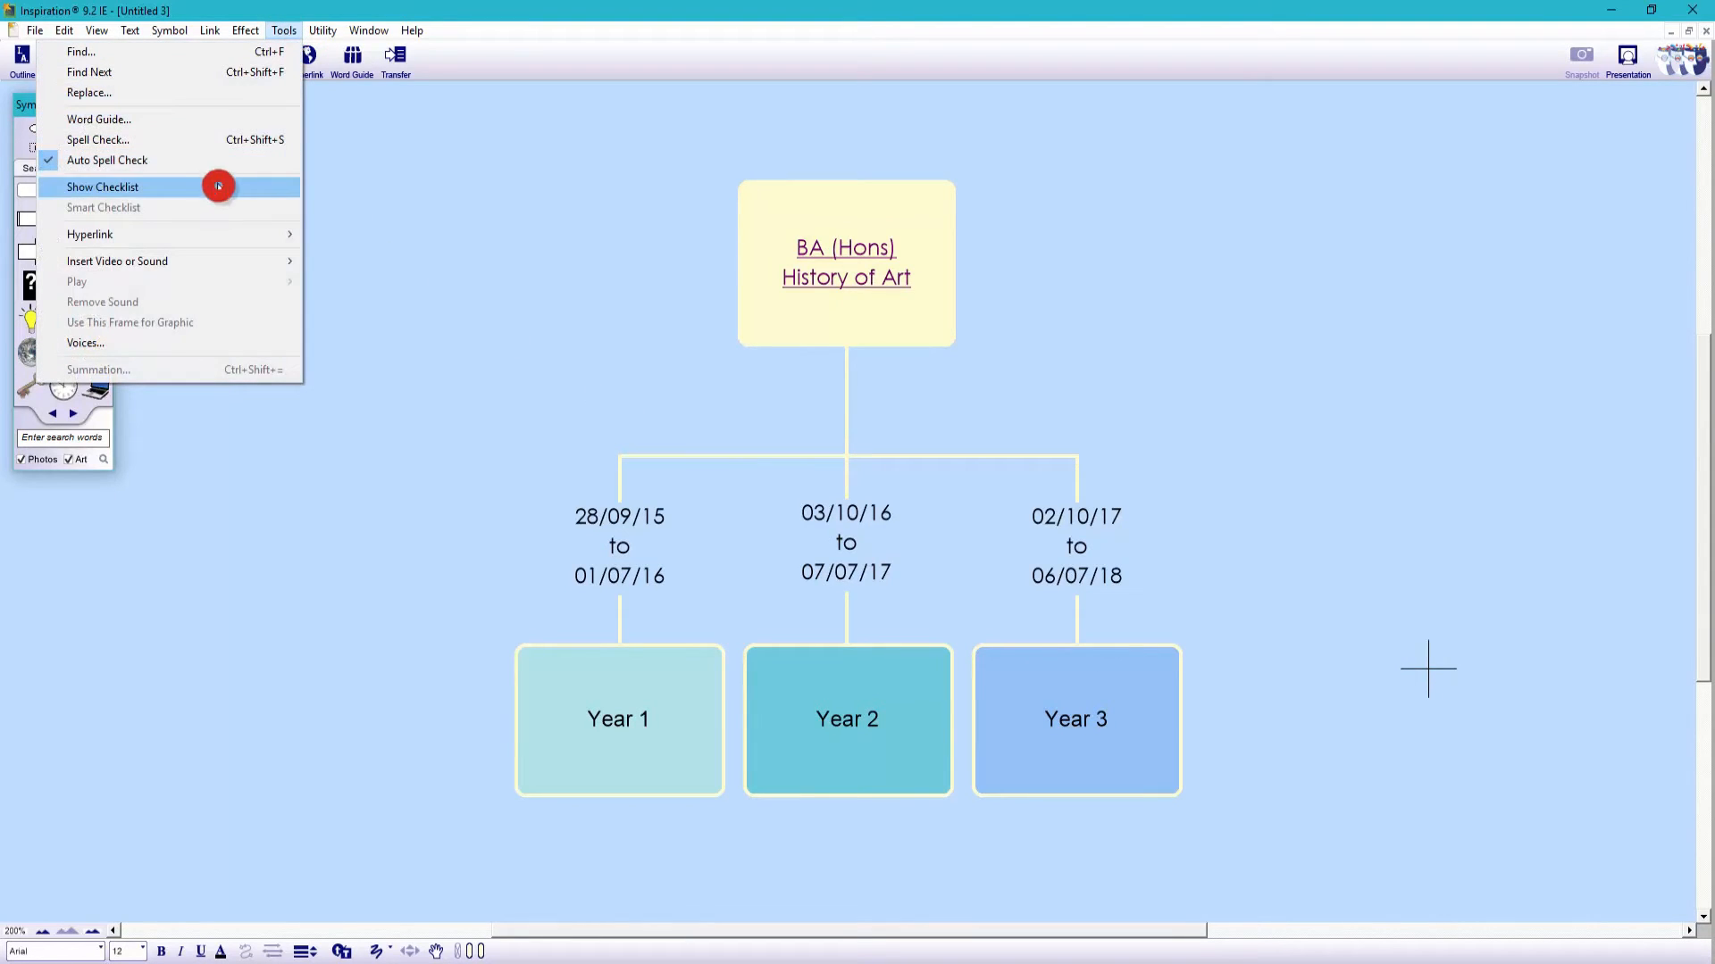
click(286, 32)
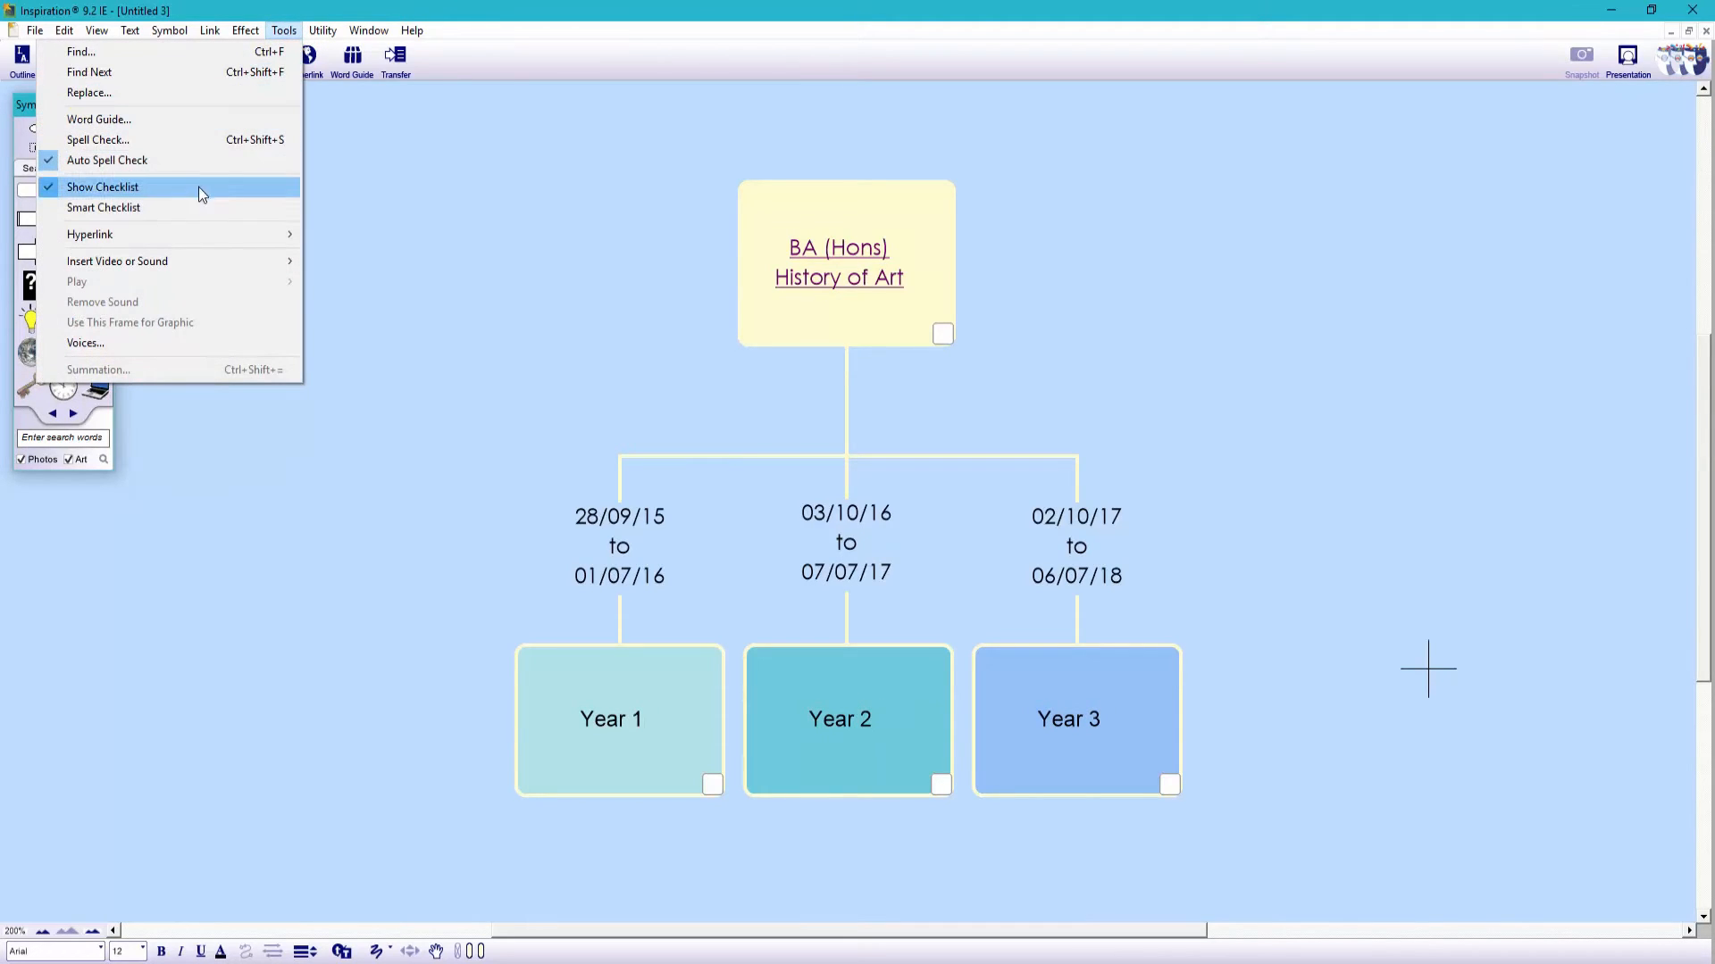
click(185, 207)
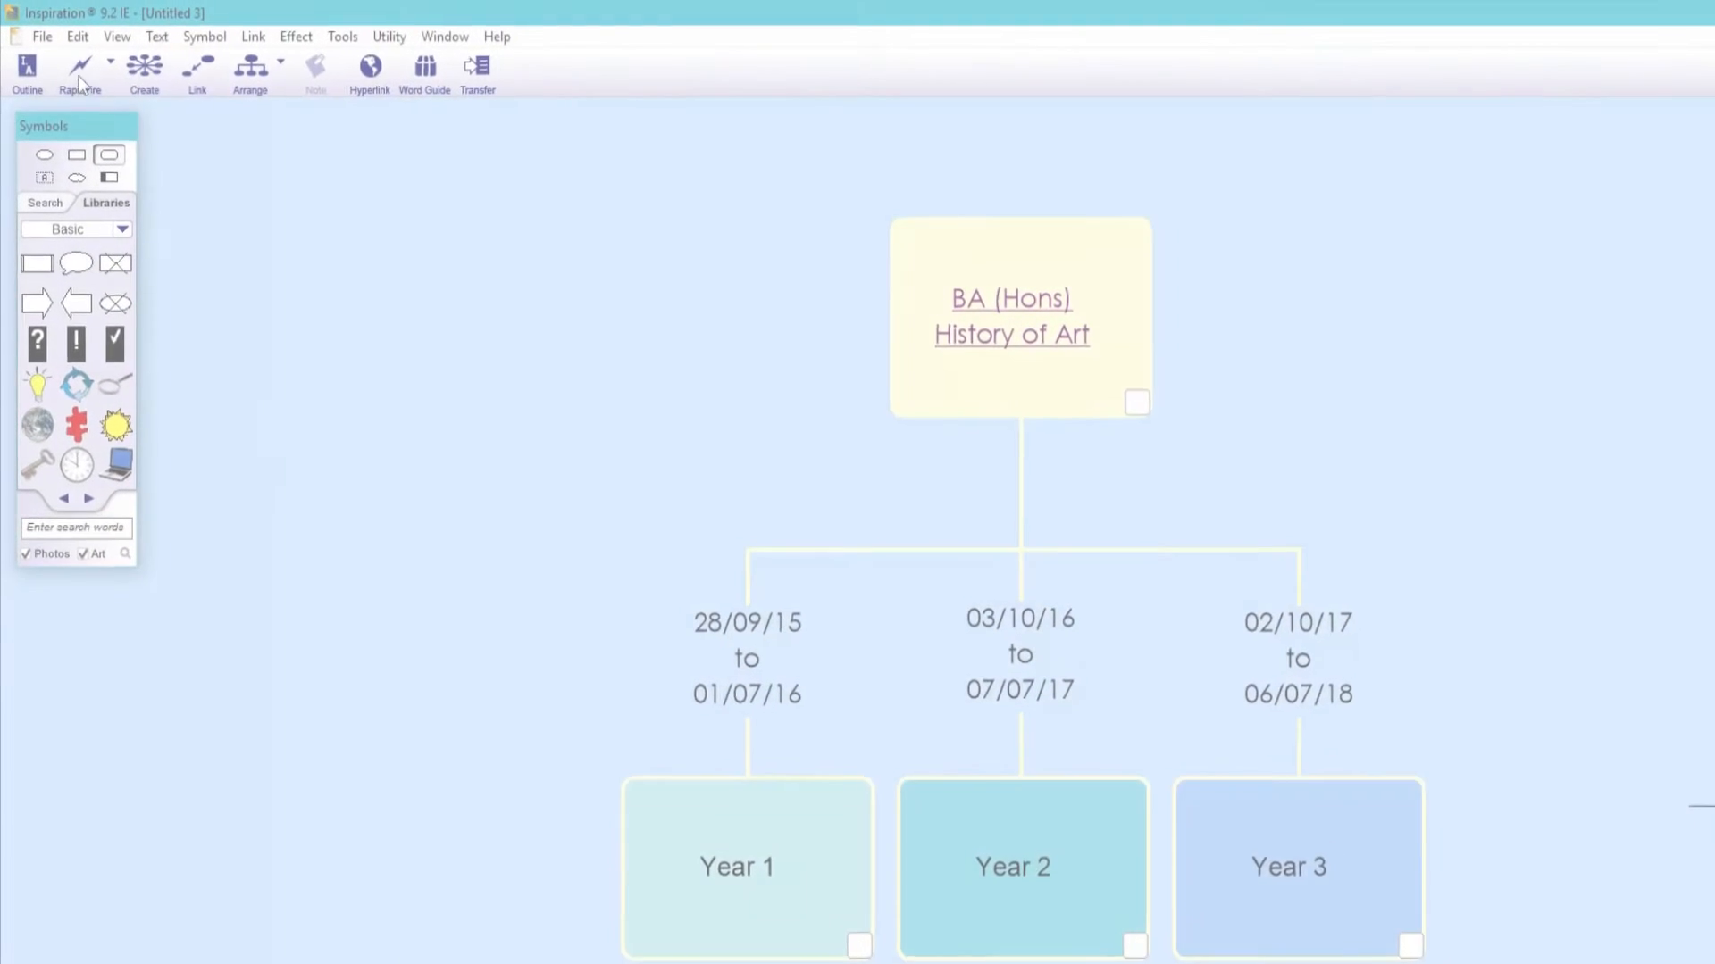
Save the diagram as BA (Hons) History of Art.isf in a new OneDrive folder named Inspiration.
click(42, 36)
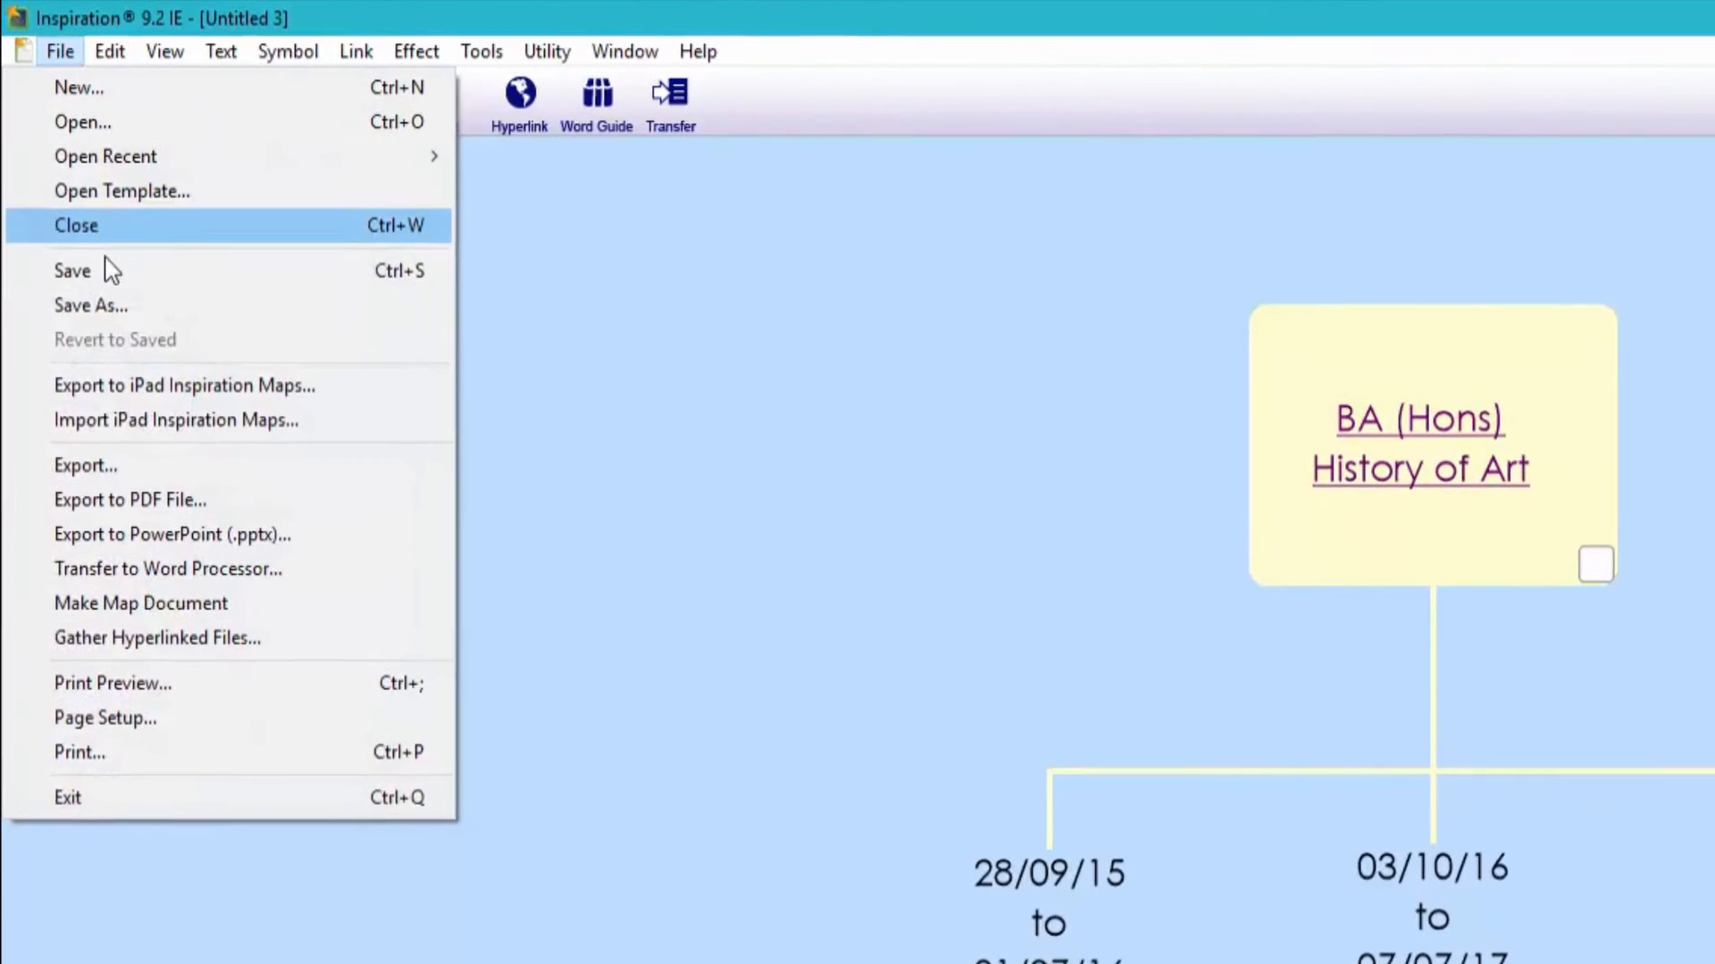
click(143, 305)
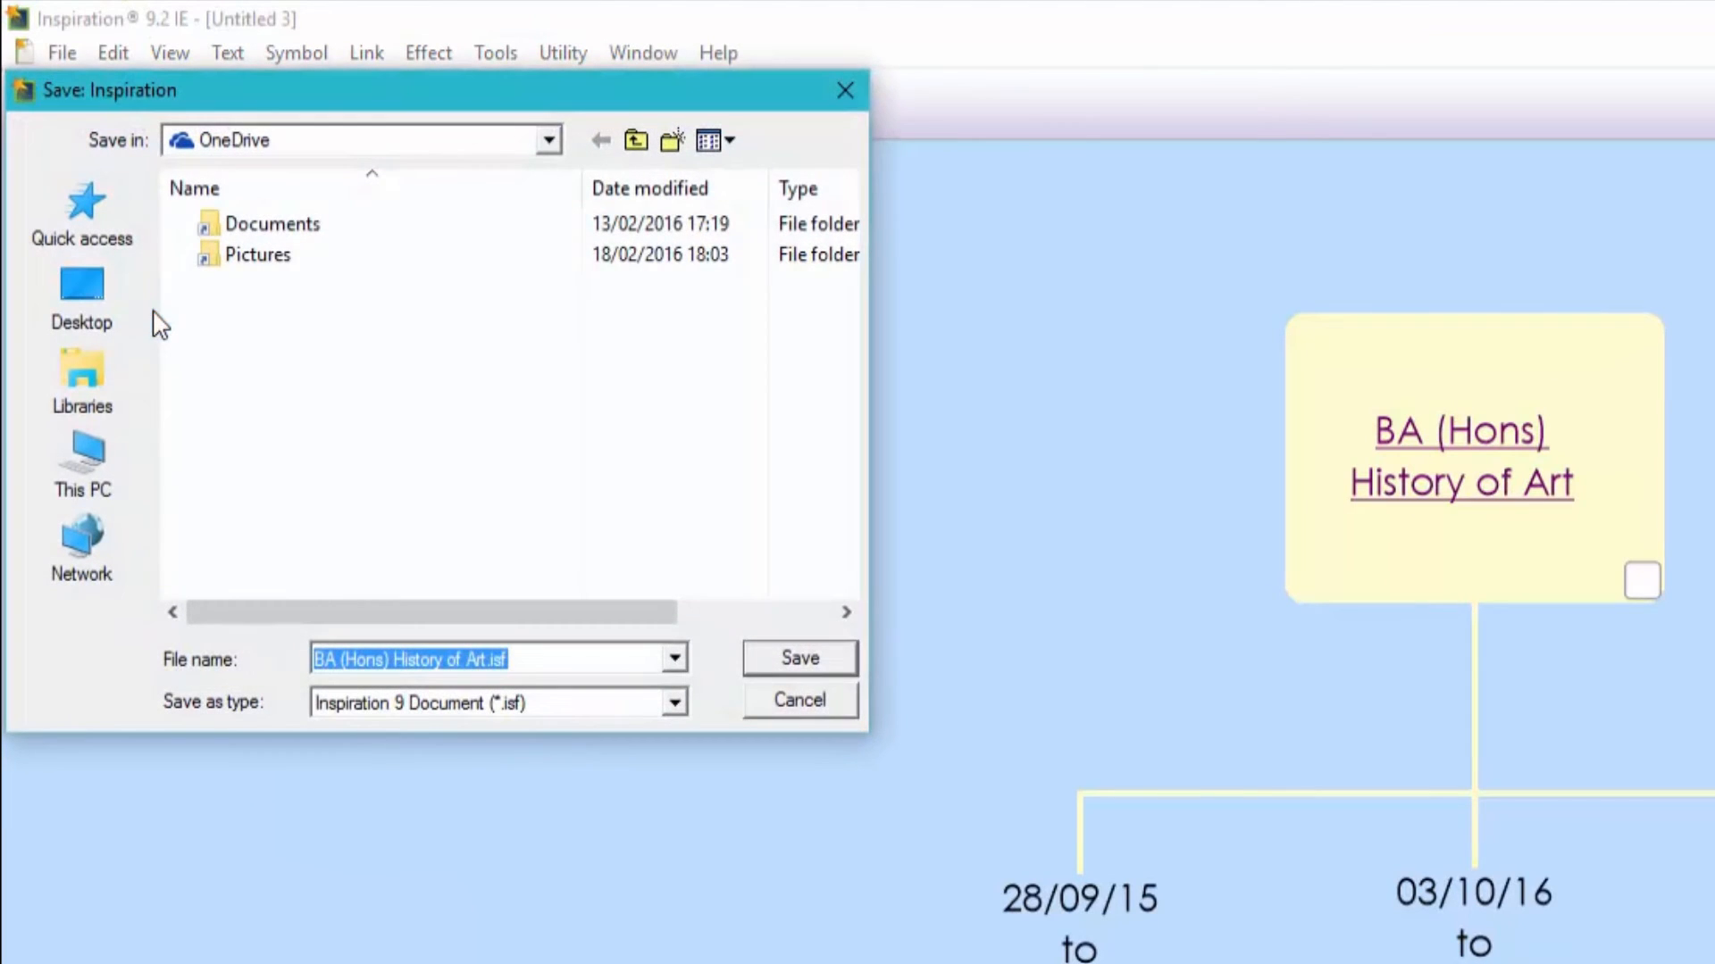
click(672, 141)
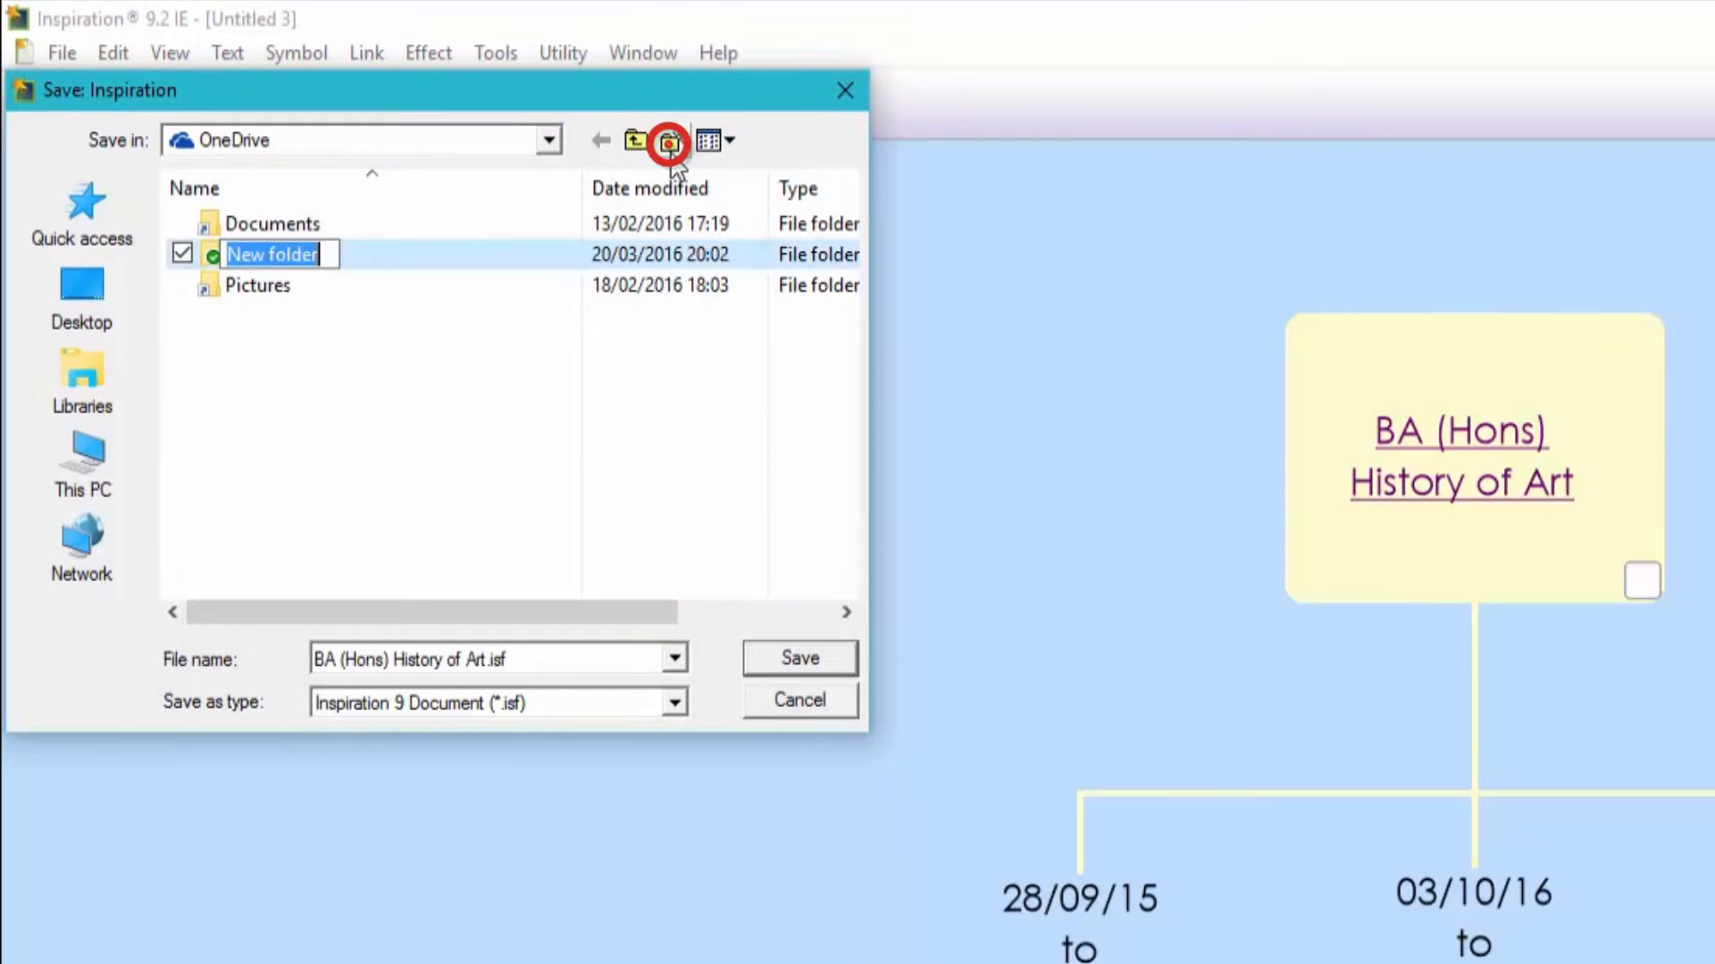
text(Inspirati)
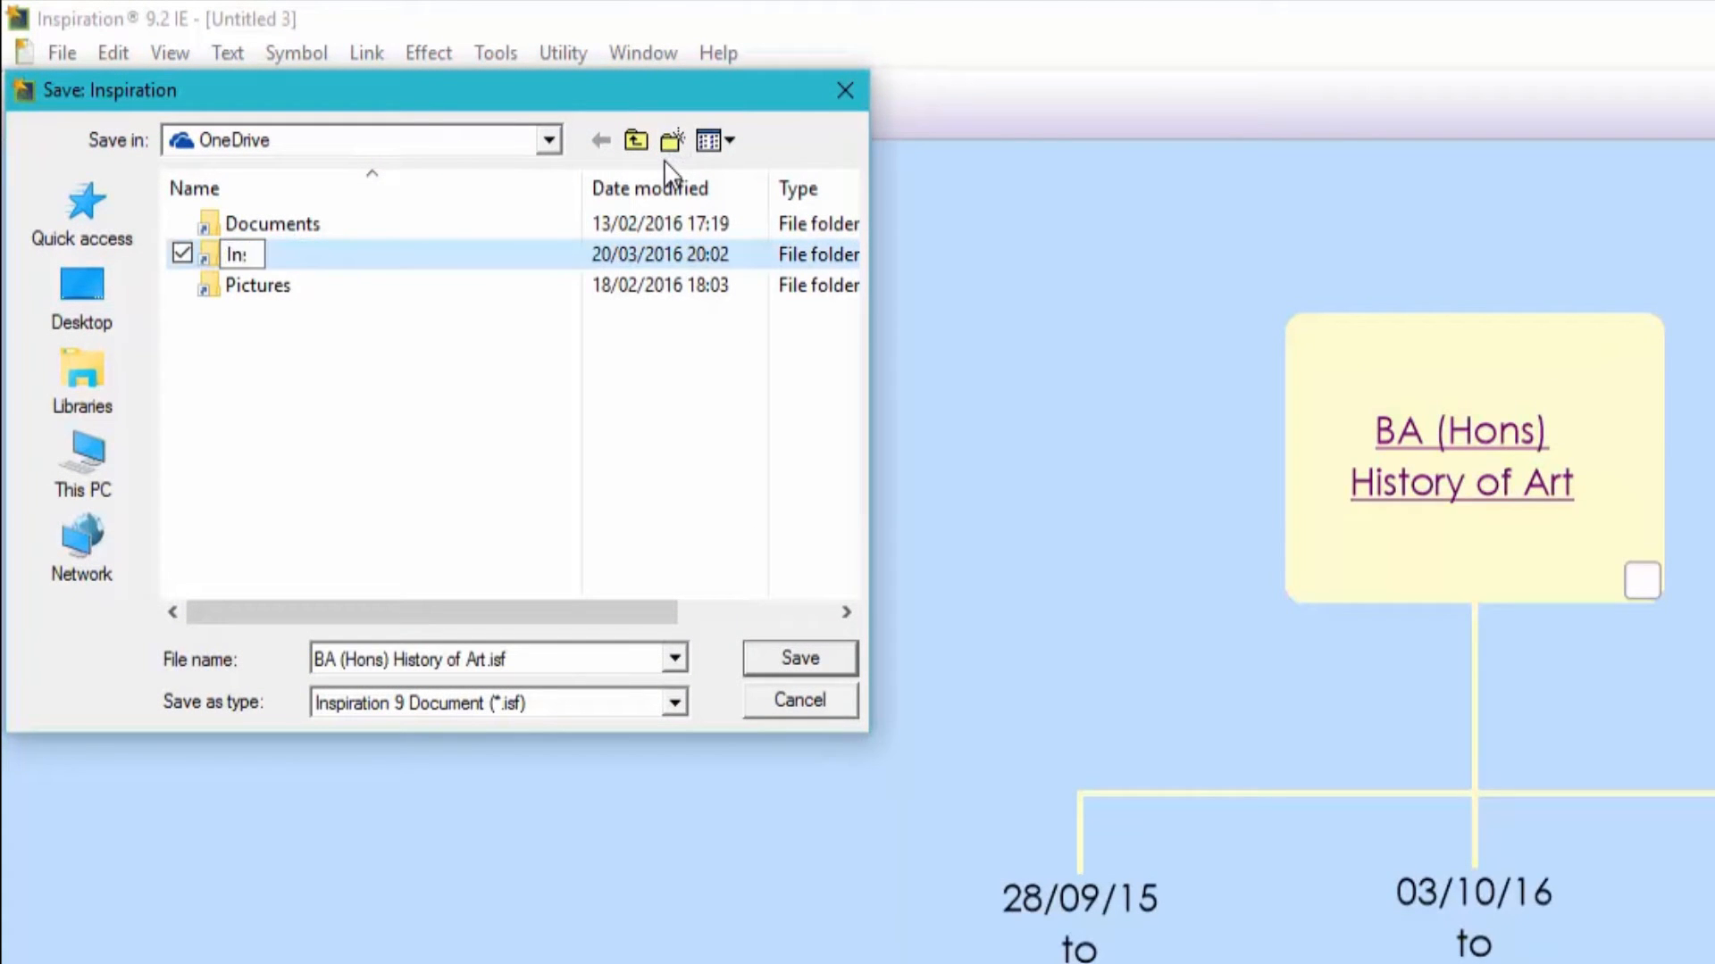
text(on)
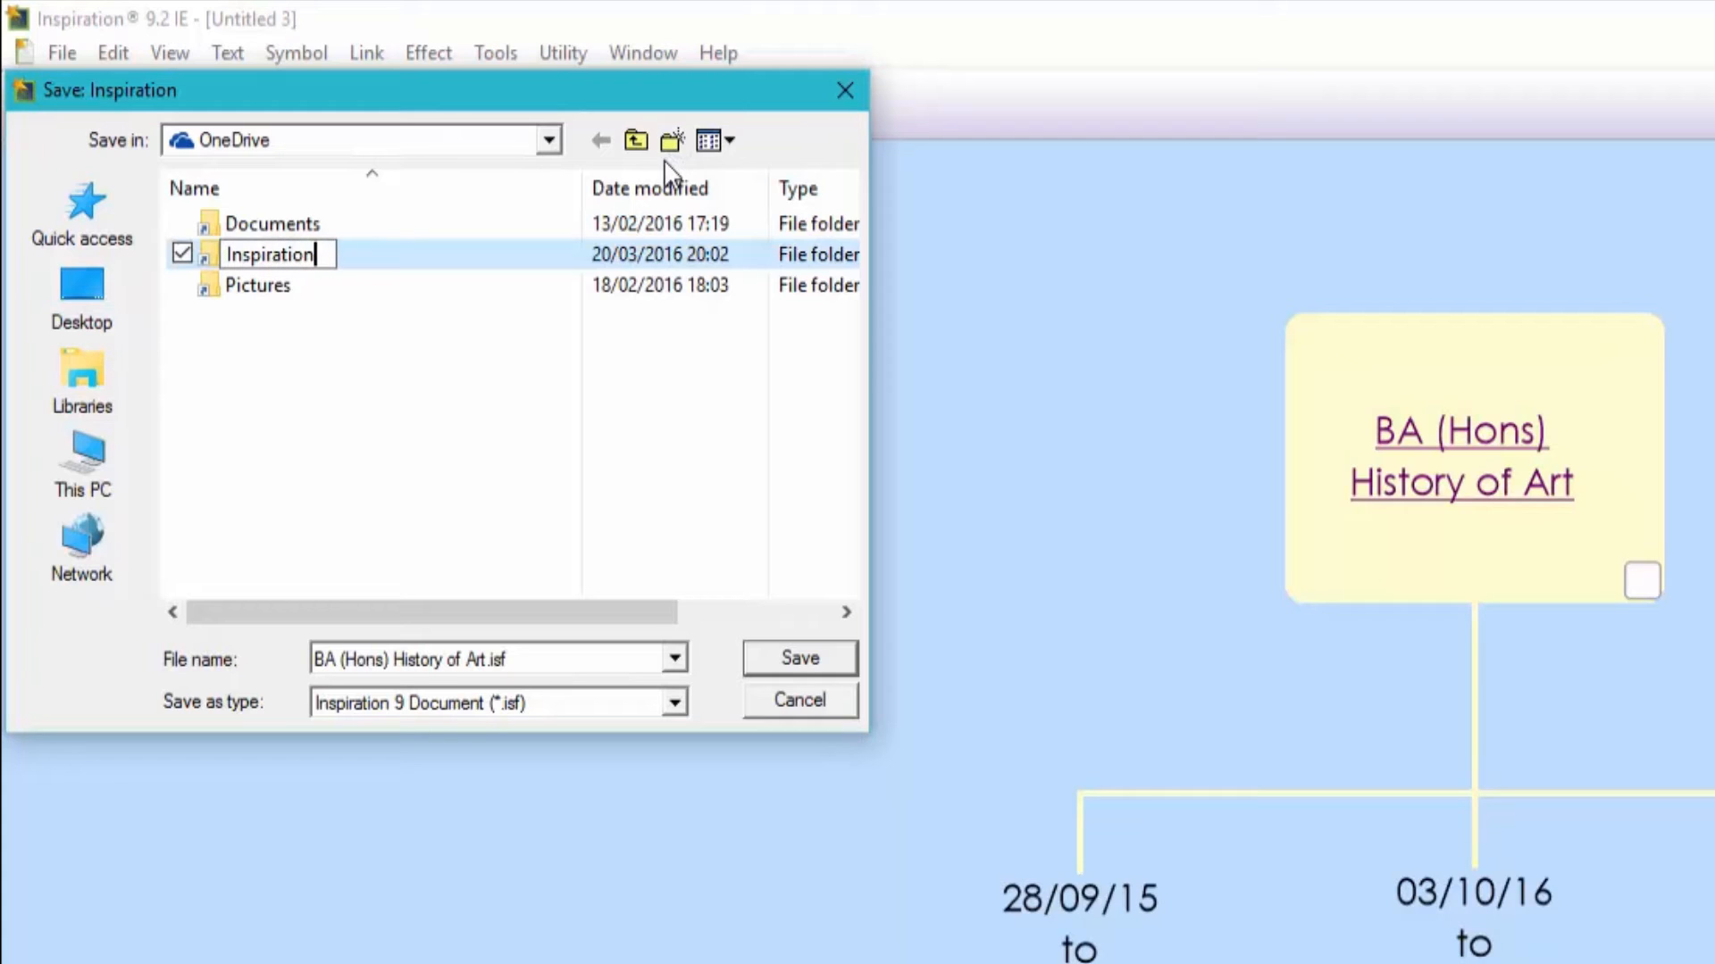
key(Return)
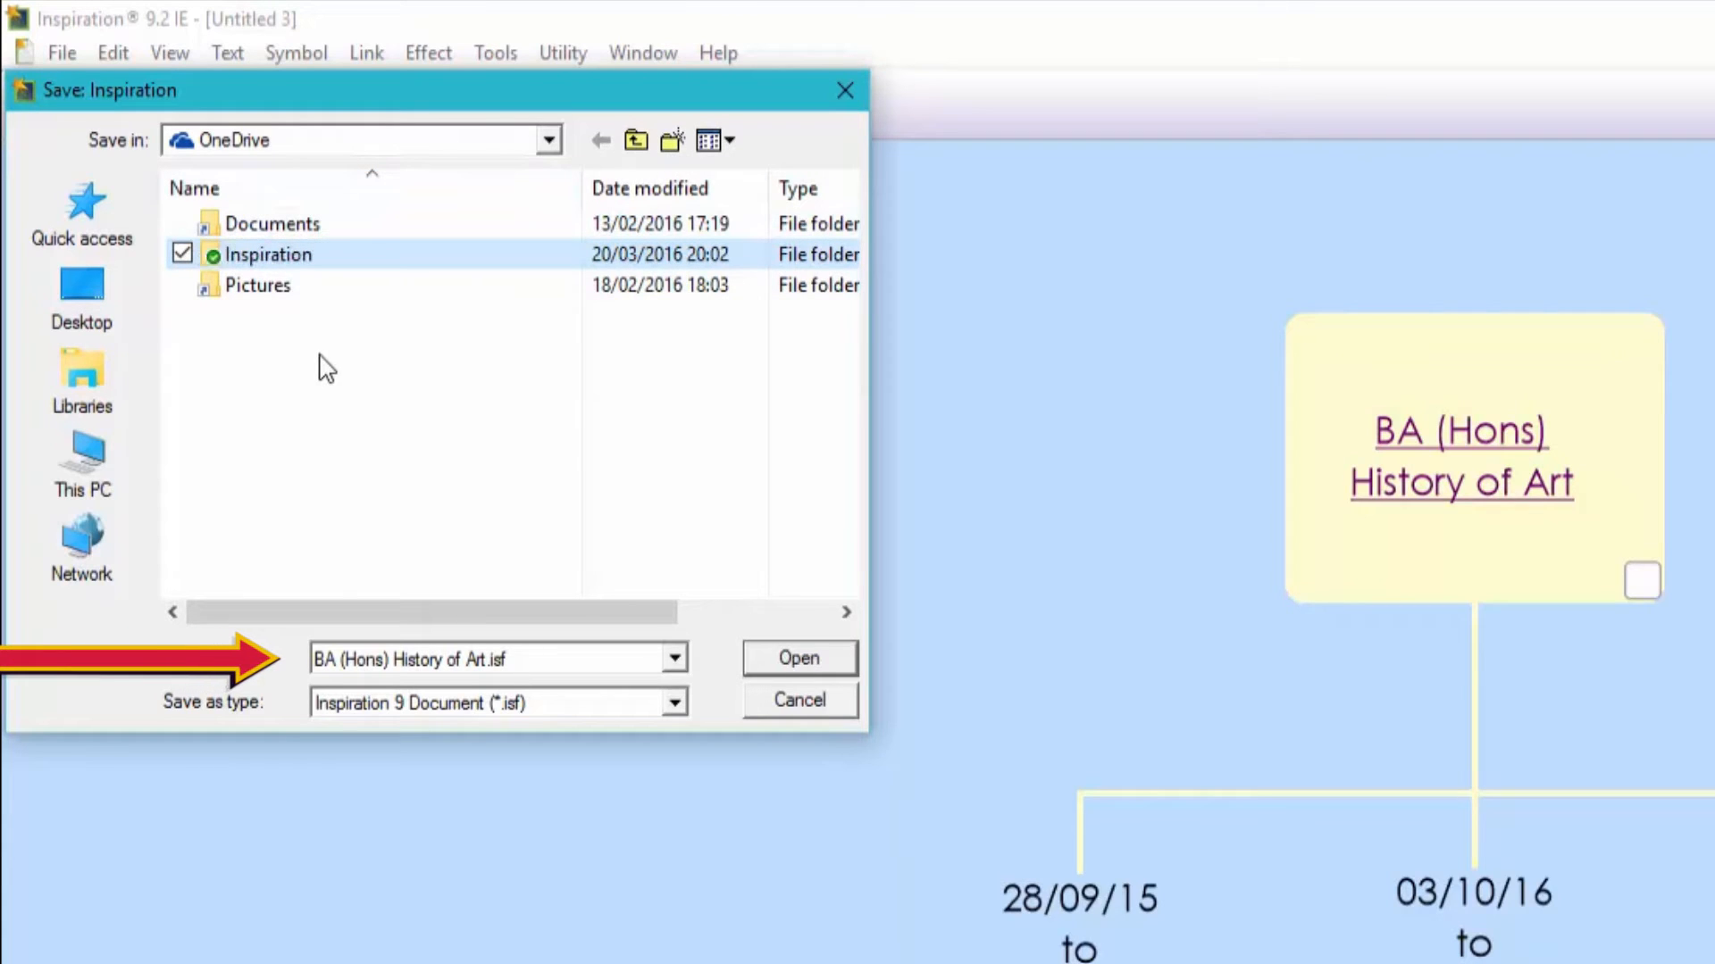
double_click(317, 258)
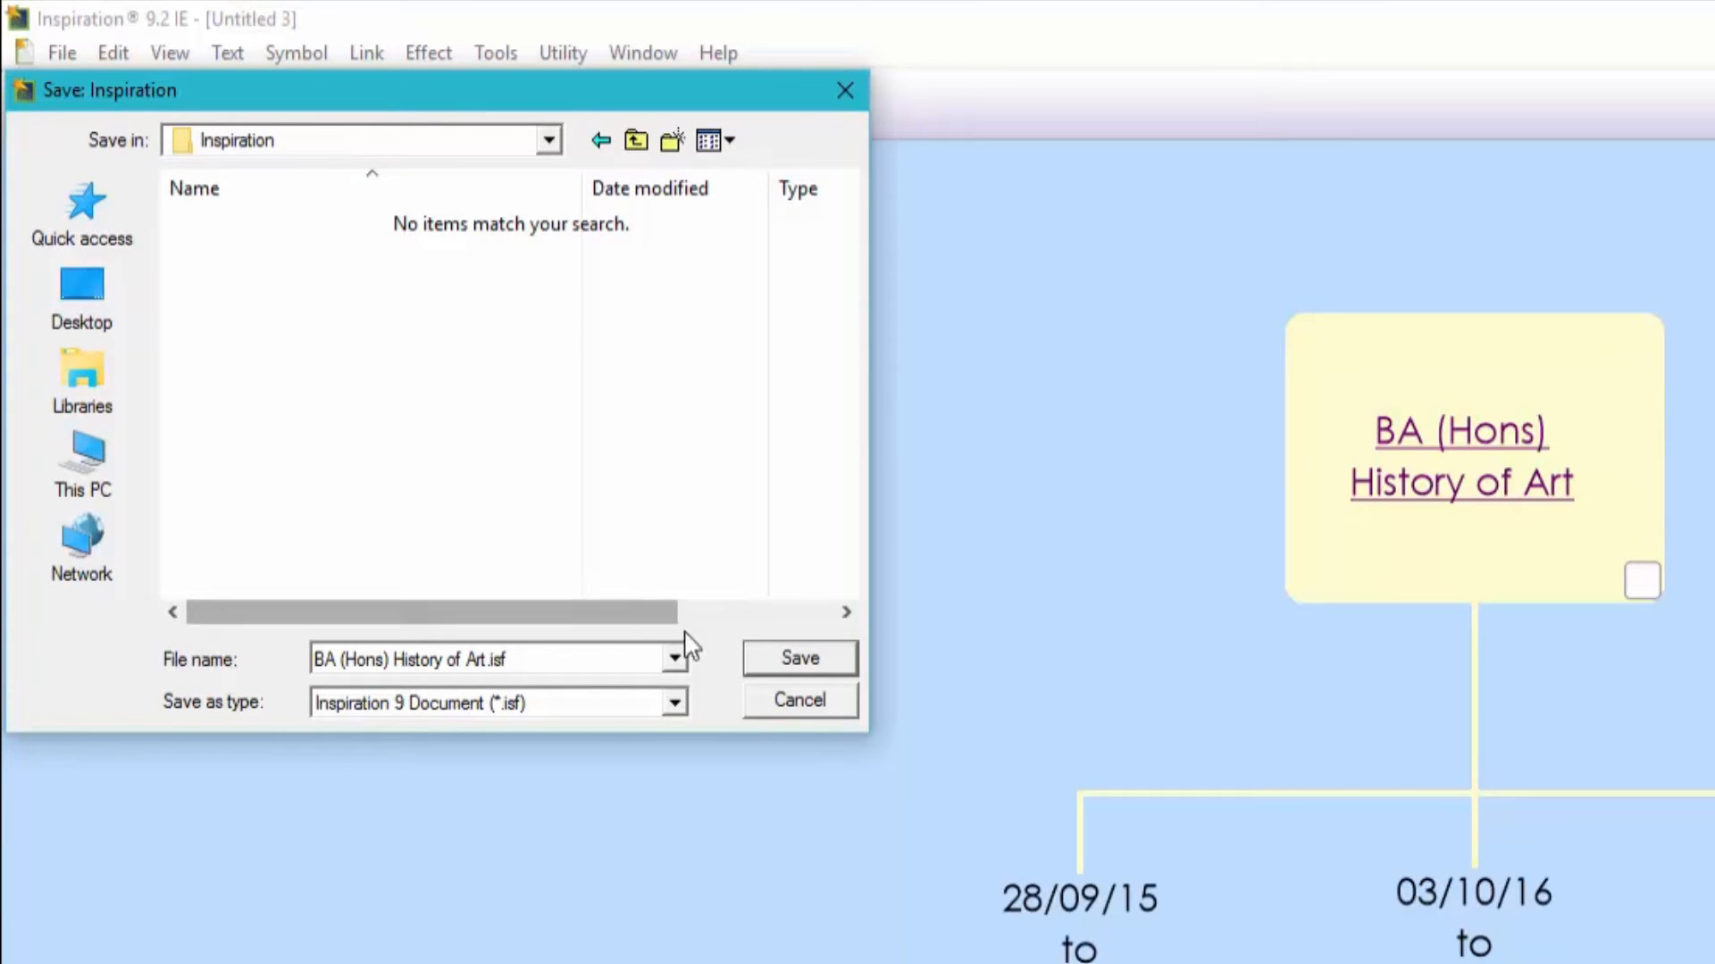
click(758, 660)
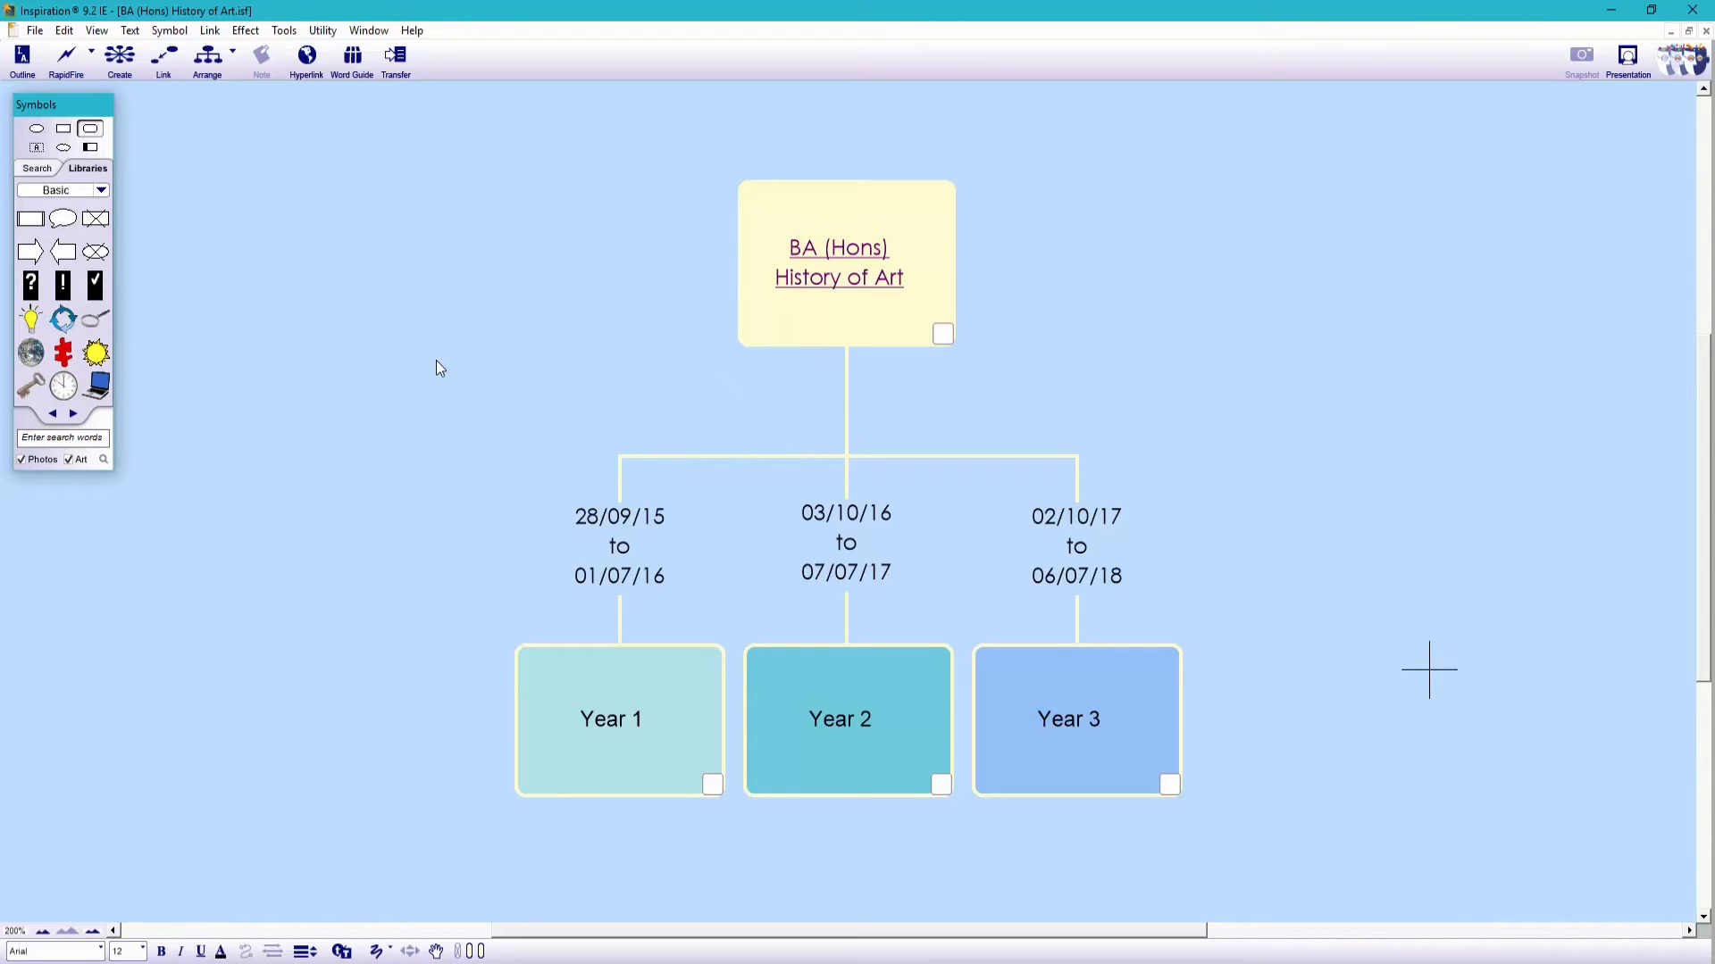
Hyperlink the Year 1 symbol to a new Inspiration document, keeping Year 1 as the hyperlink text.
click(532, 710)
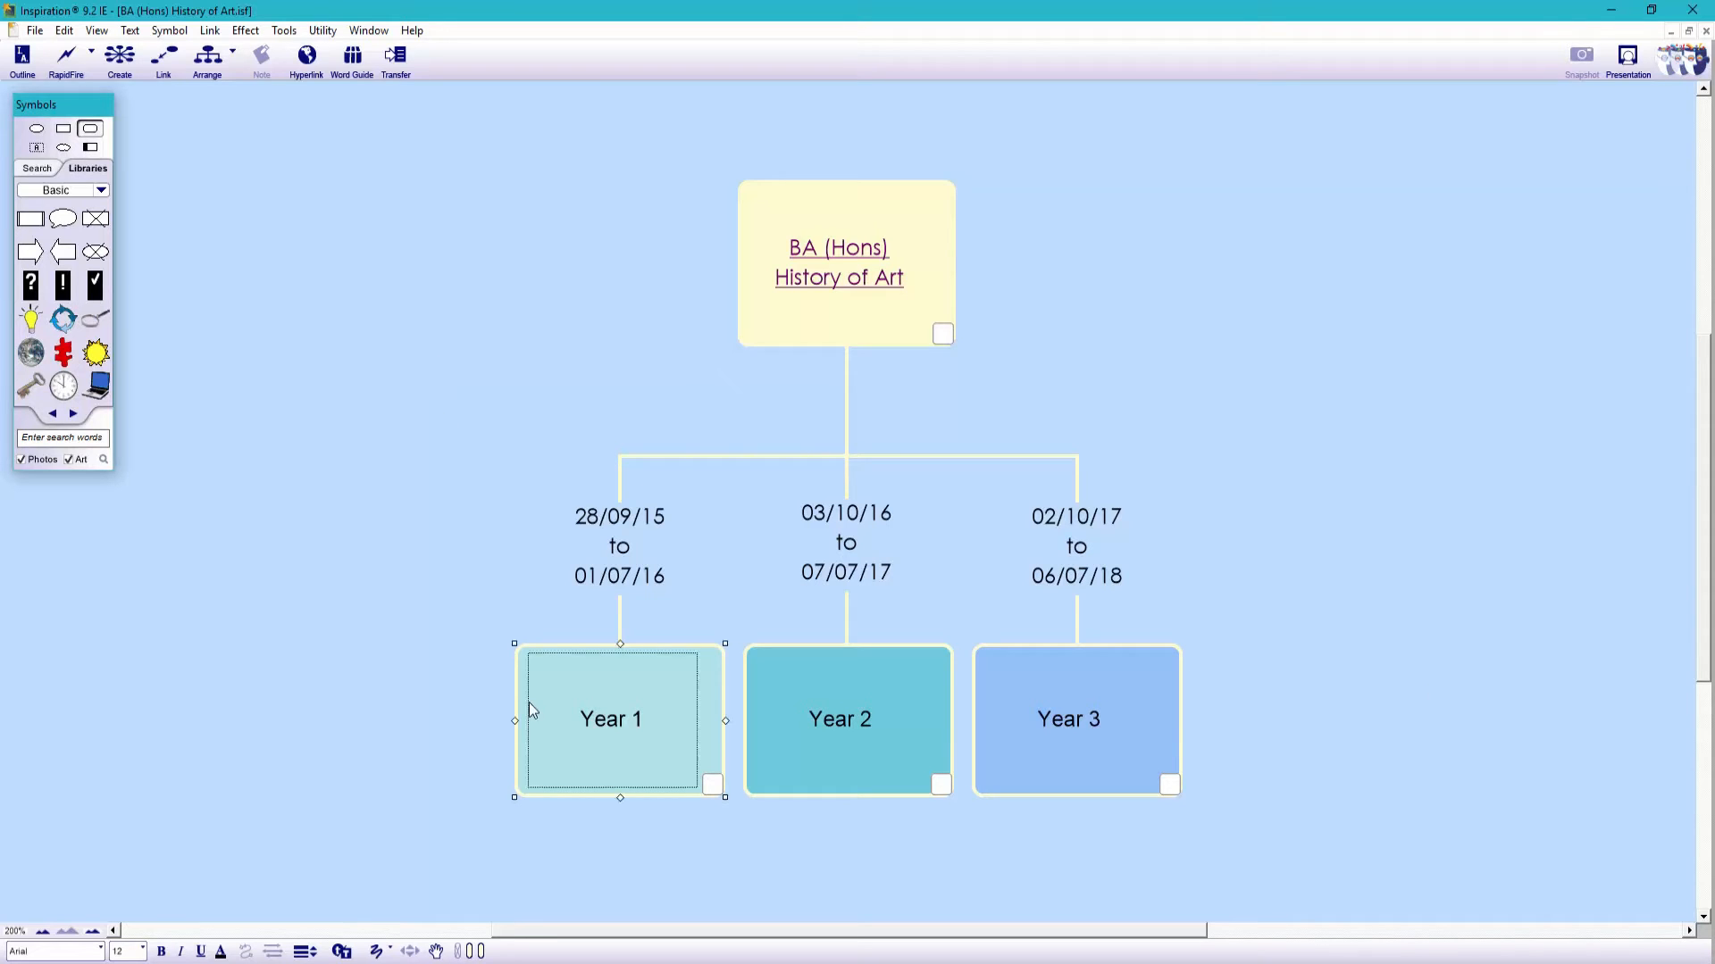
right_click(532, 710)
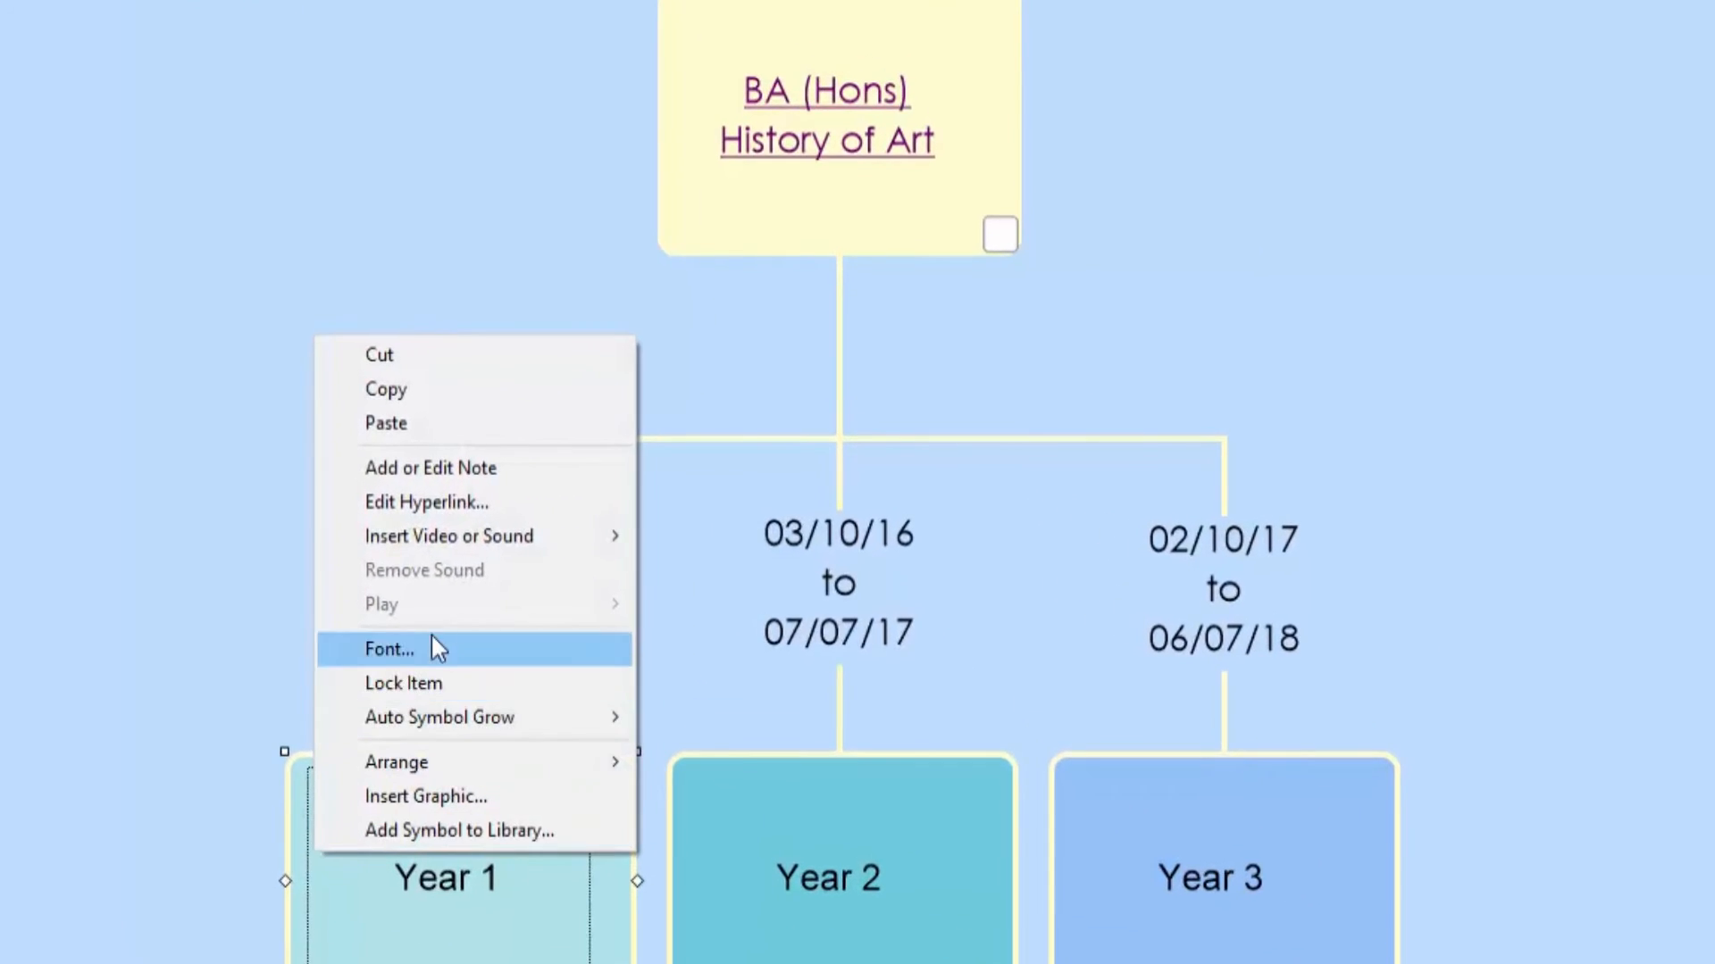
click(483, 505)
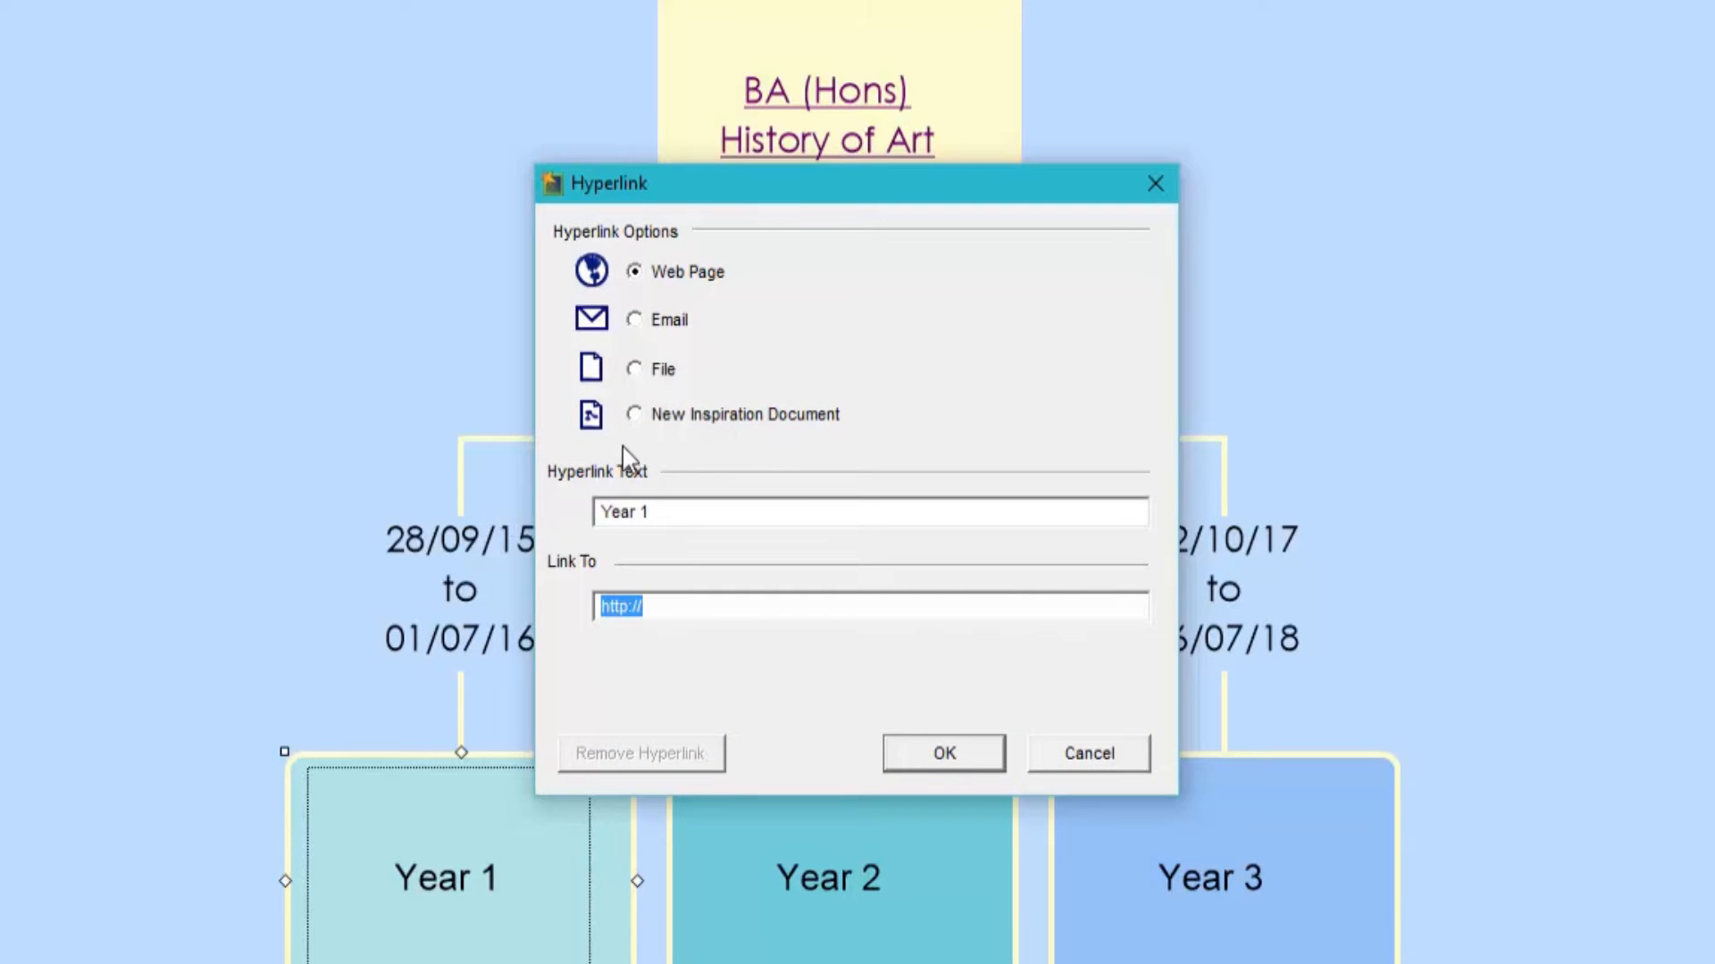
click(634, 414)
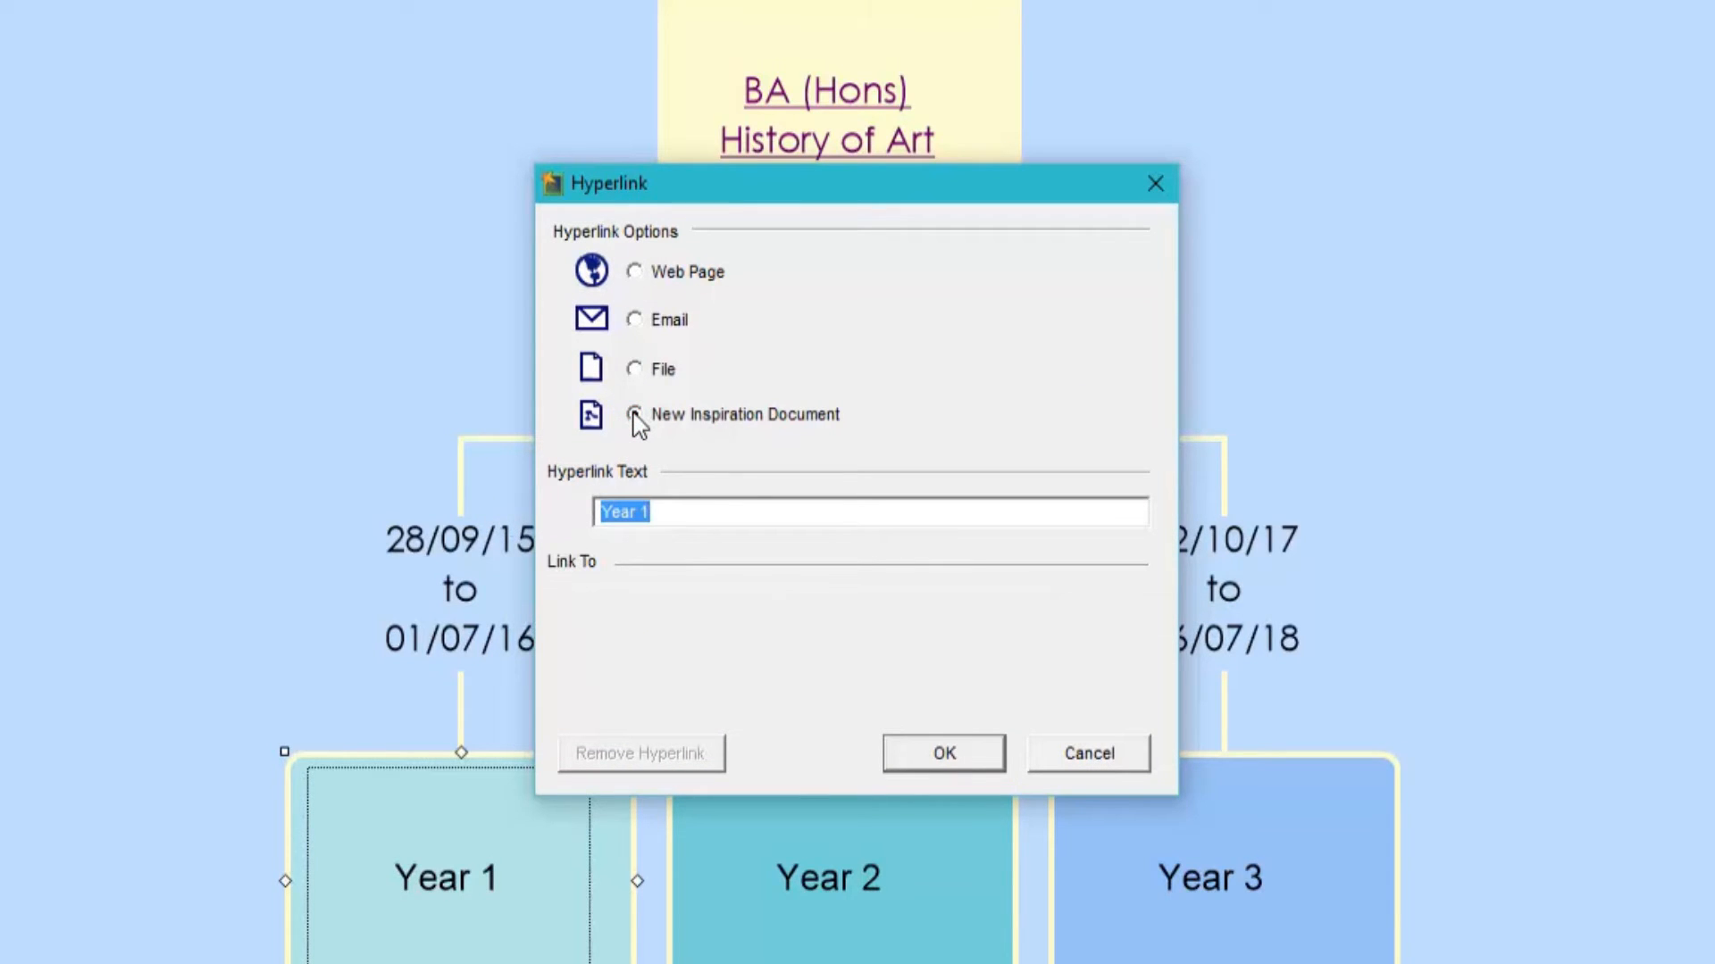
click(900, 750)
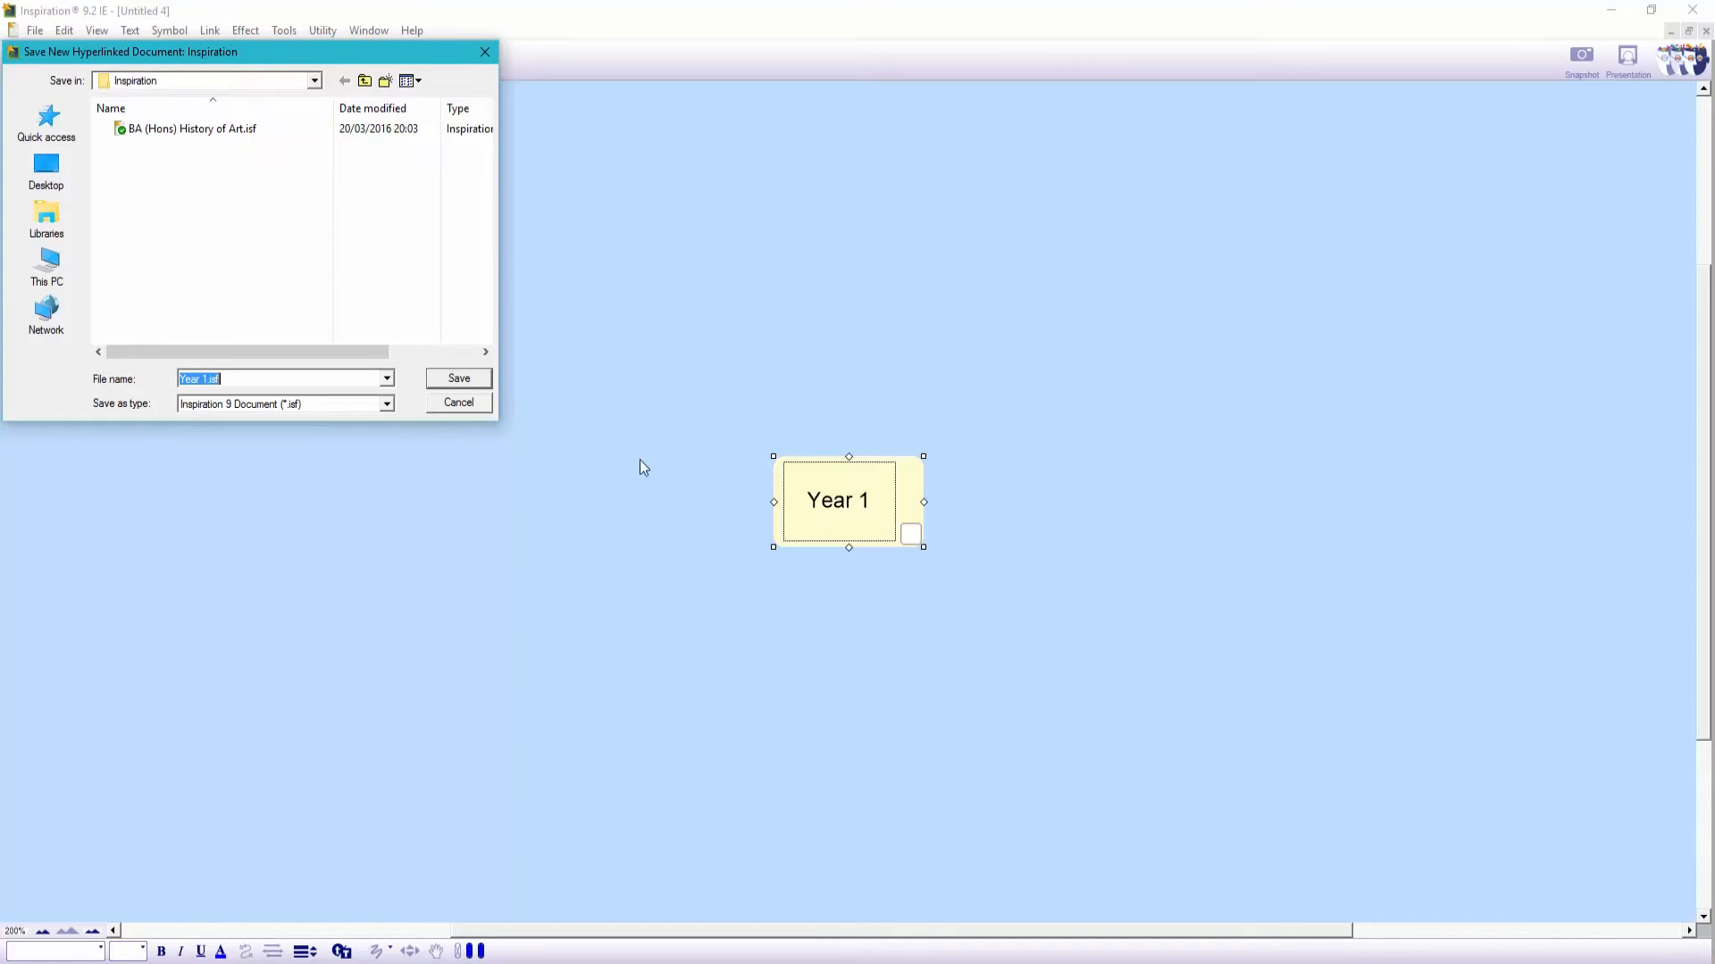
Save the new hyperlinked document as Year 1.isf in a new Year 1 subfolder of the Inspiration folder.
click(385, 82)
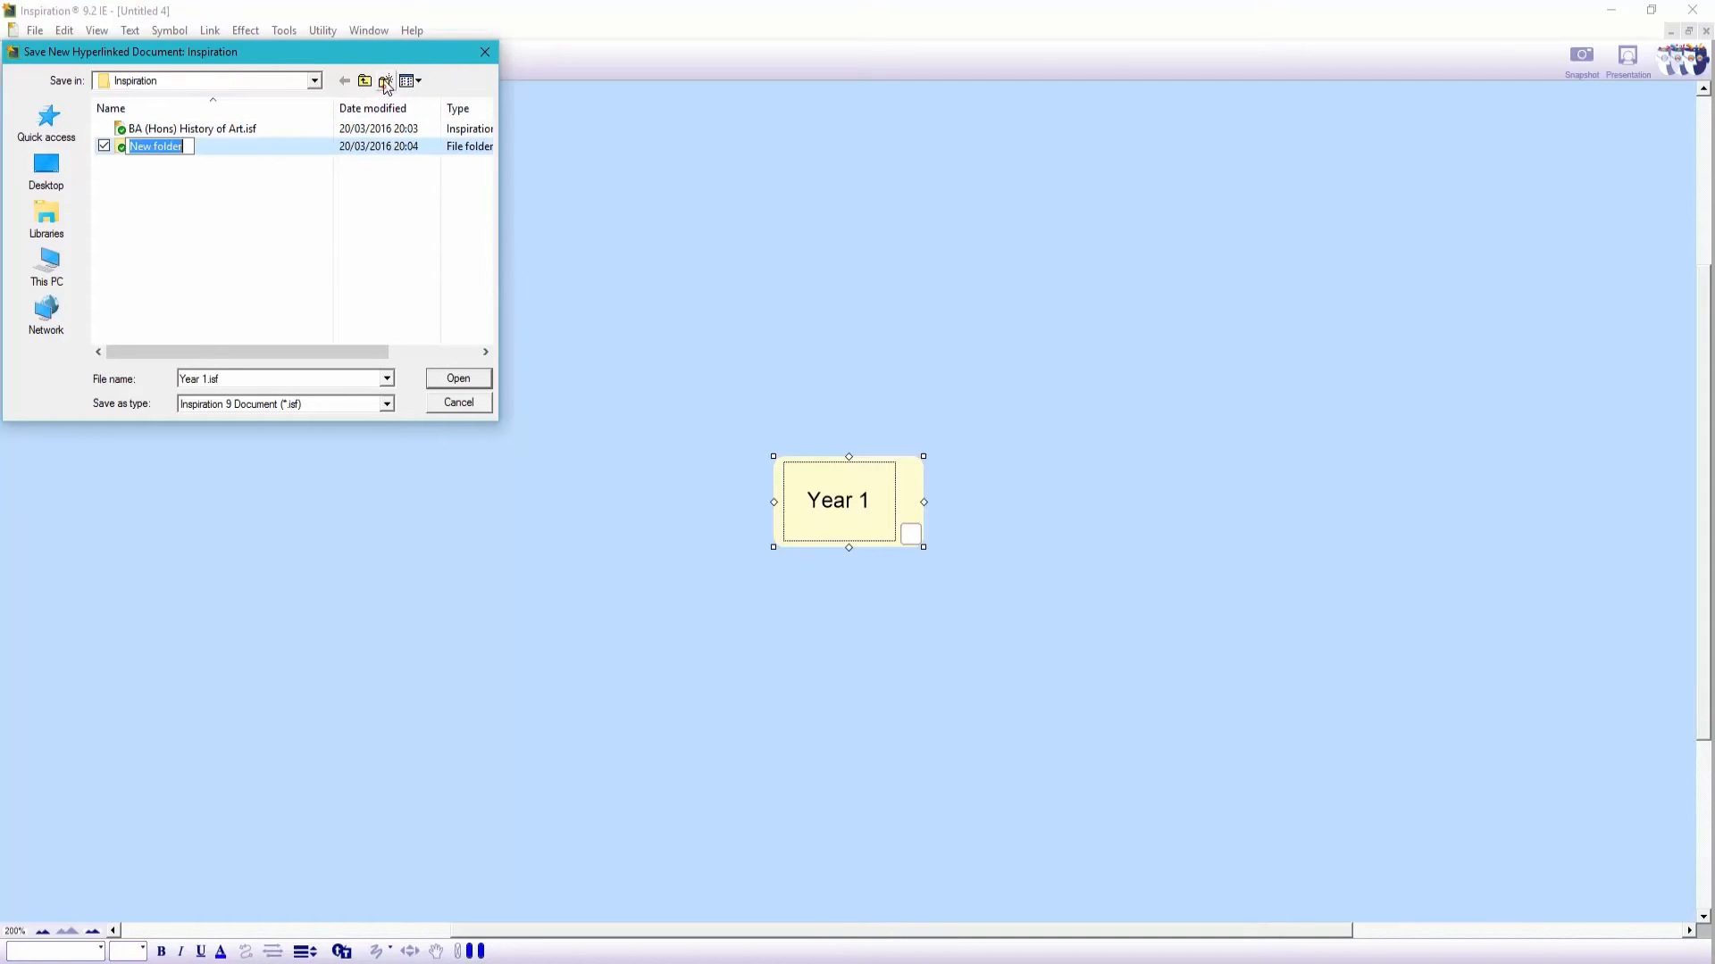
text(Year 1)
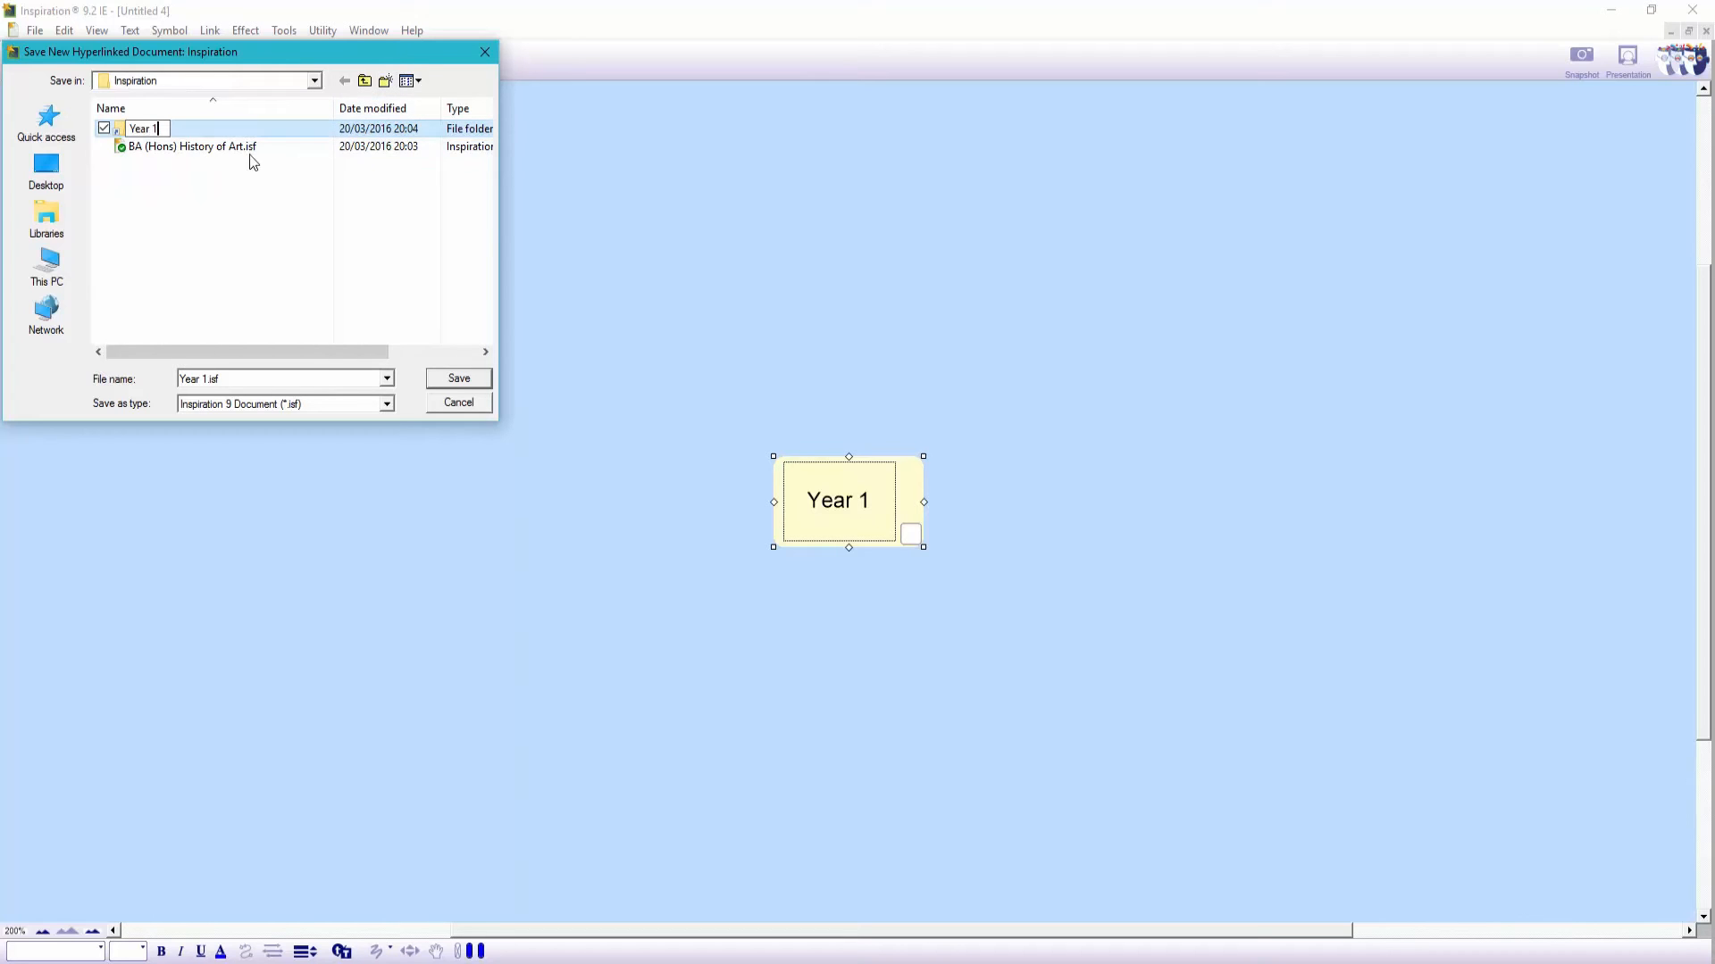
key(Return)
double_click(160, 134)
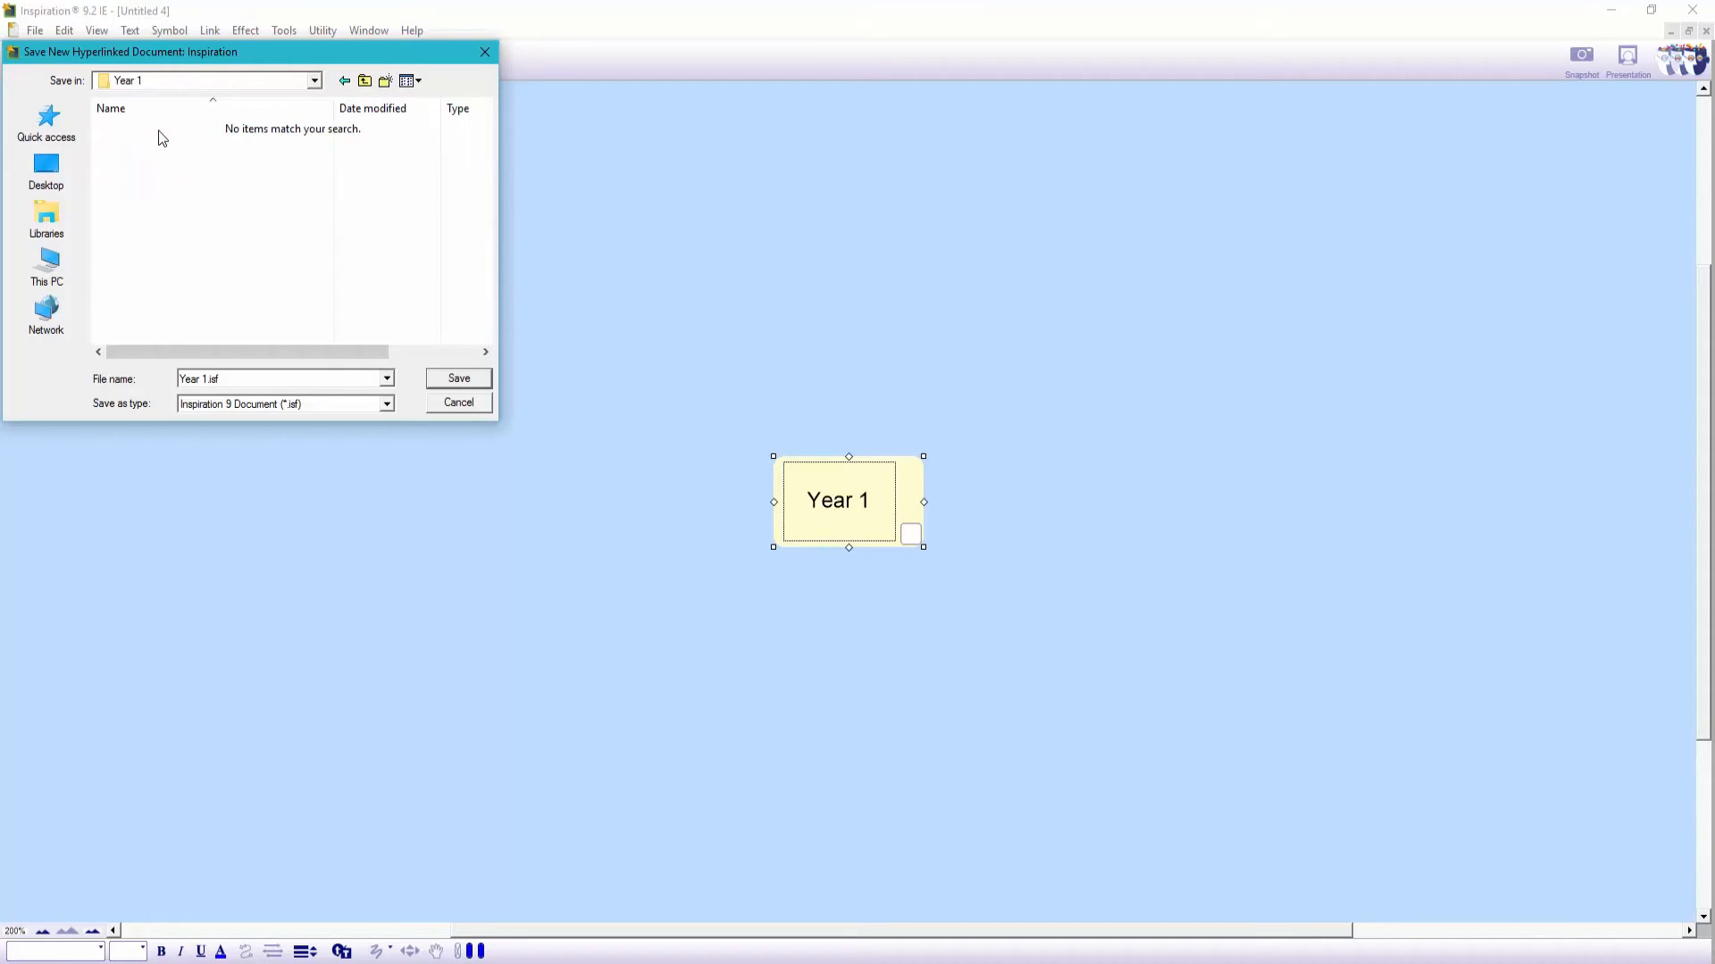
click(435, 378)
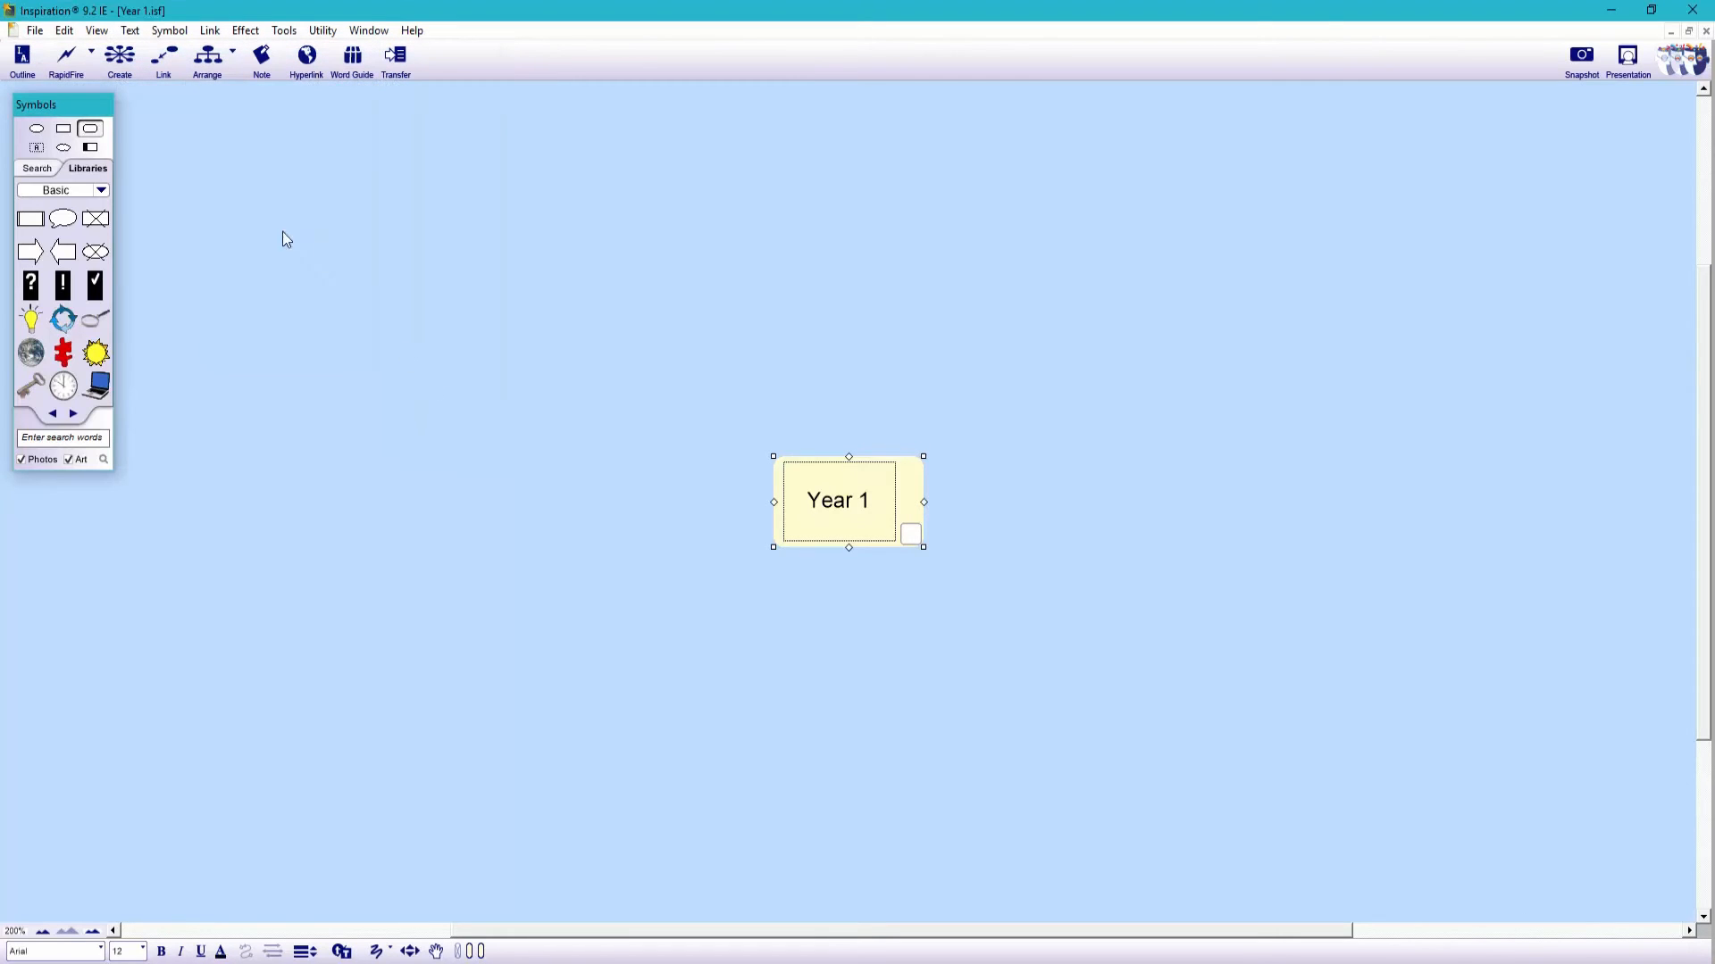
Add linked Autumn Term, Spring Term and Summer Term symbols to Year 1 using RapidFire.
click(65, 58)
text(Autumn)
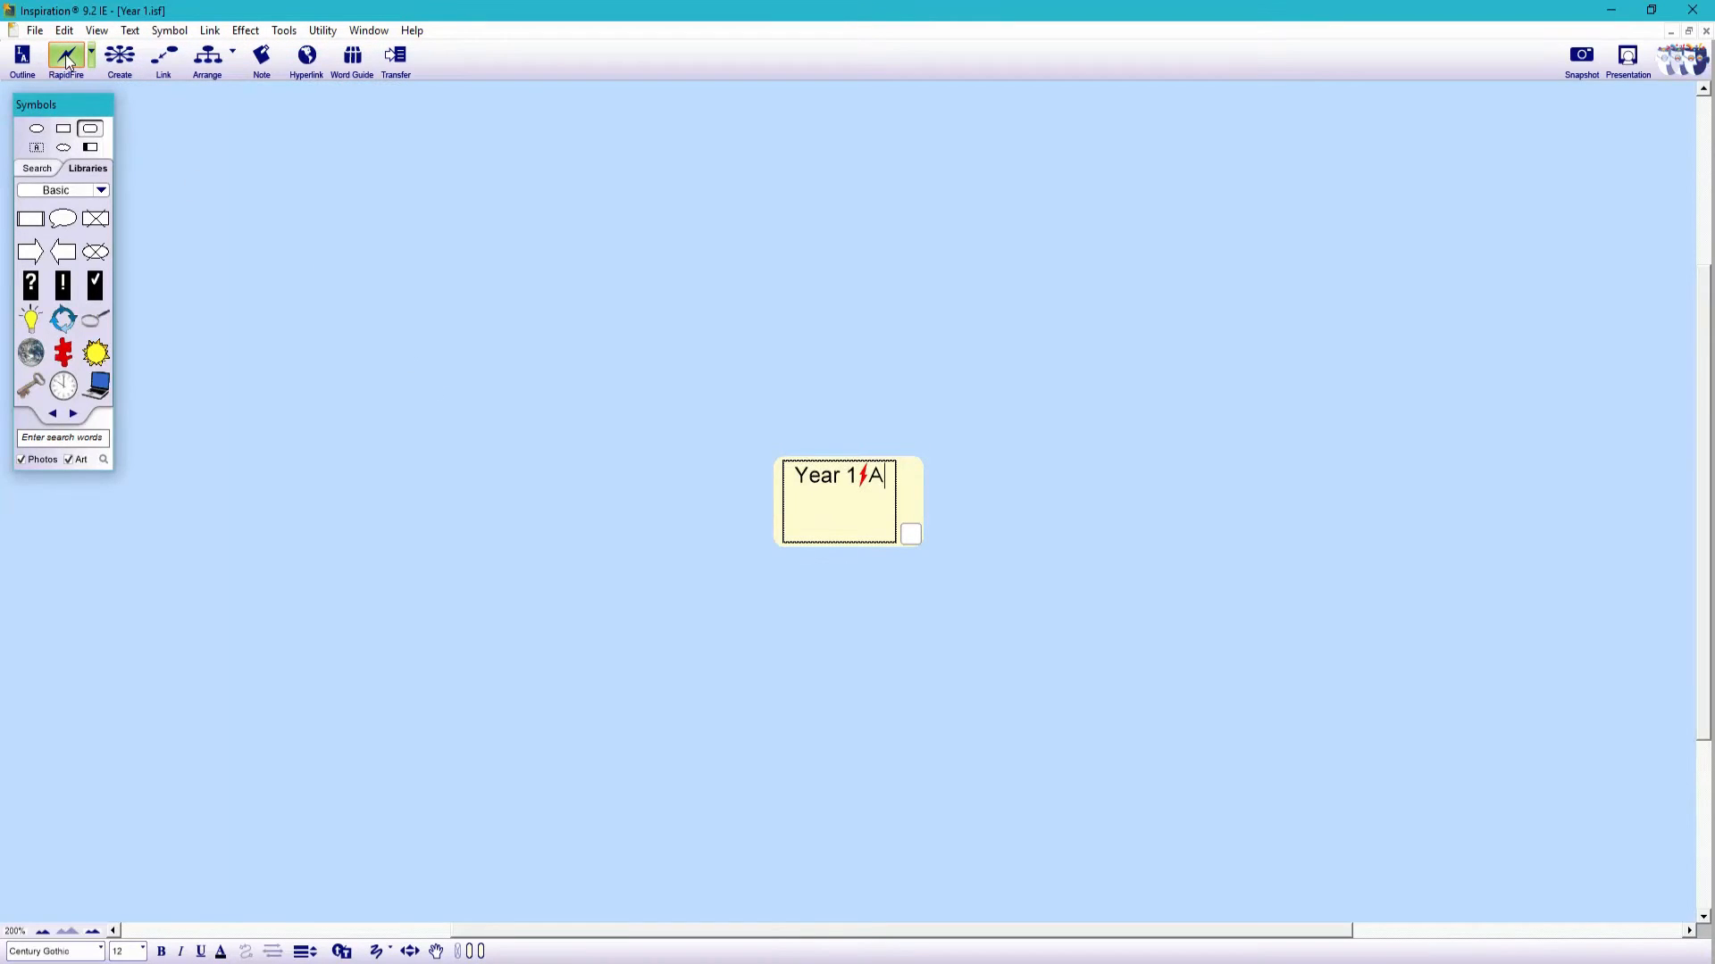
text( Term⚡)
key(Return)
text(S)
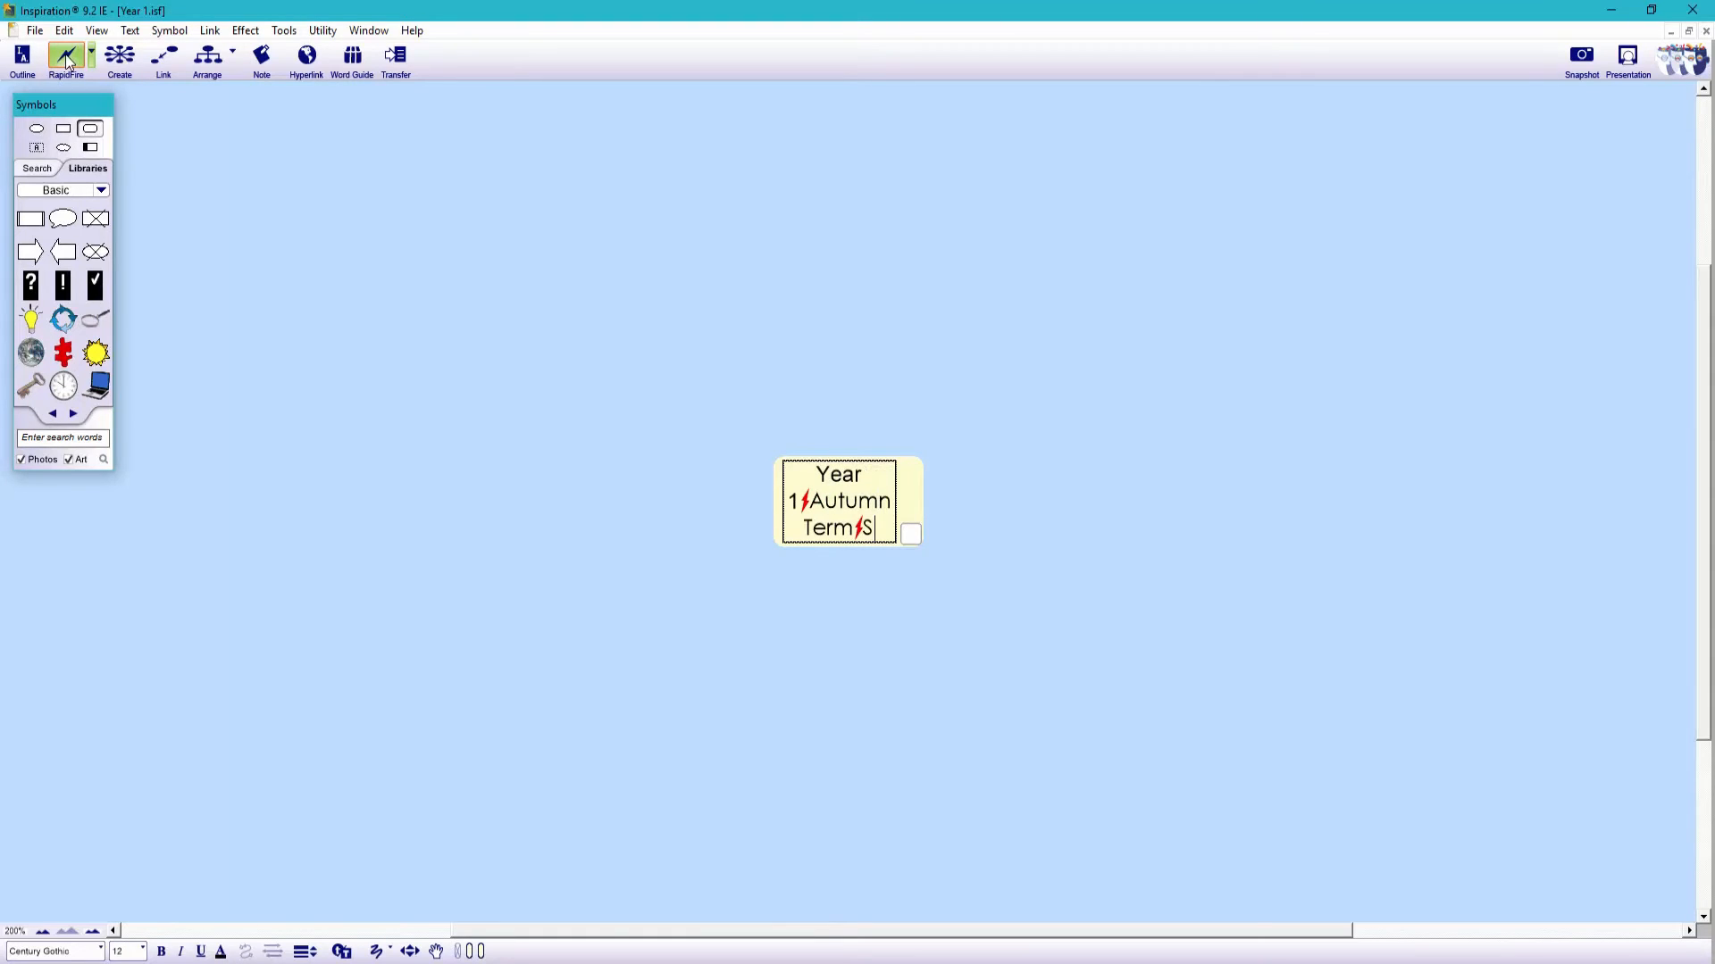
text(pring Term)
key(Return)
text(Summer Term)
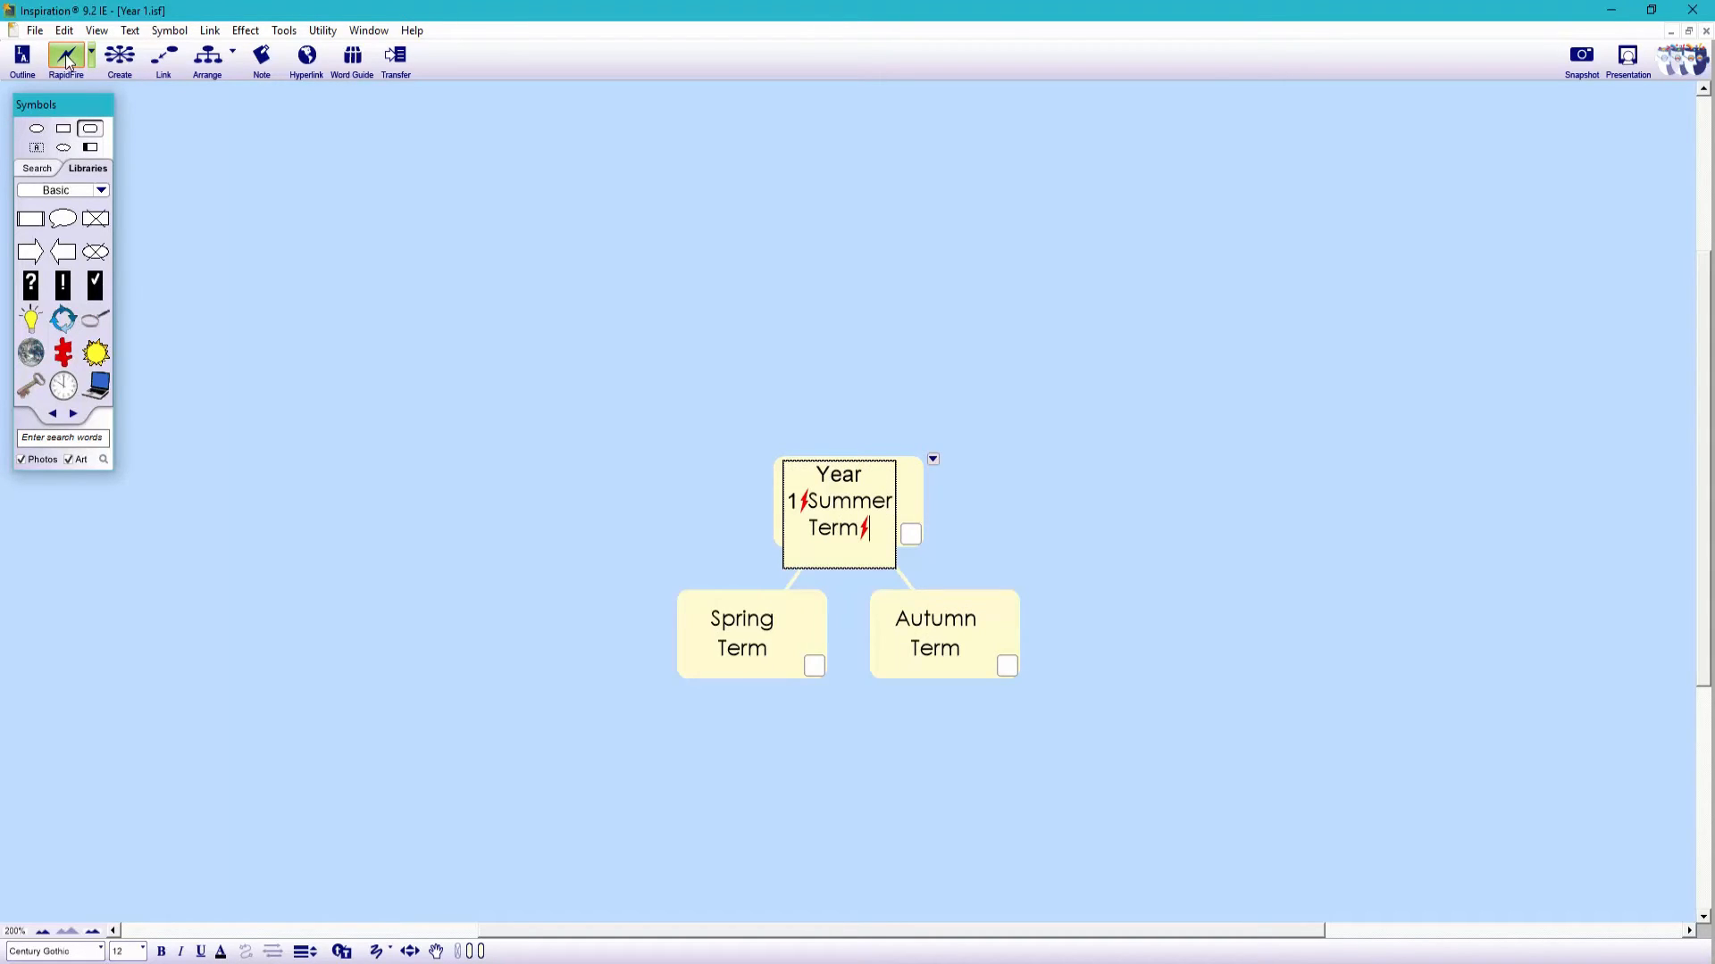
key(Return)
click(368, 416)
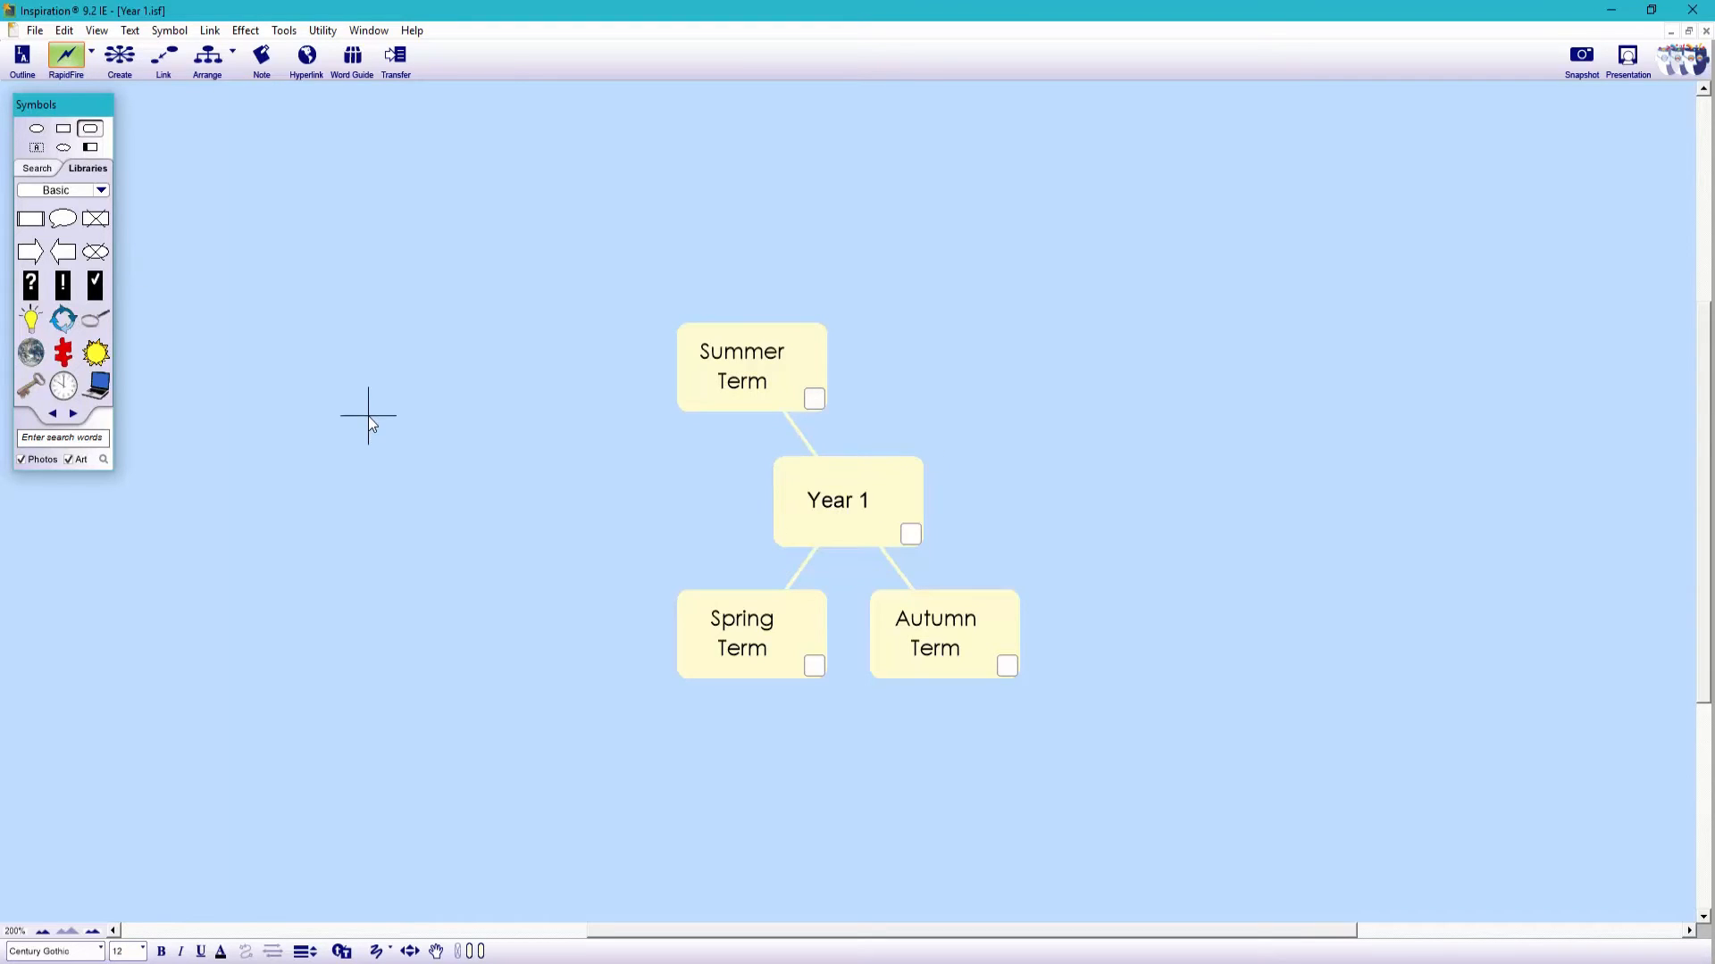
Lay the symbols out as a tree by toggling AutoArrange, and move Year 1 farther above the term symbols.
click(235, 60)
click(253, 183)
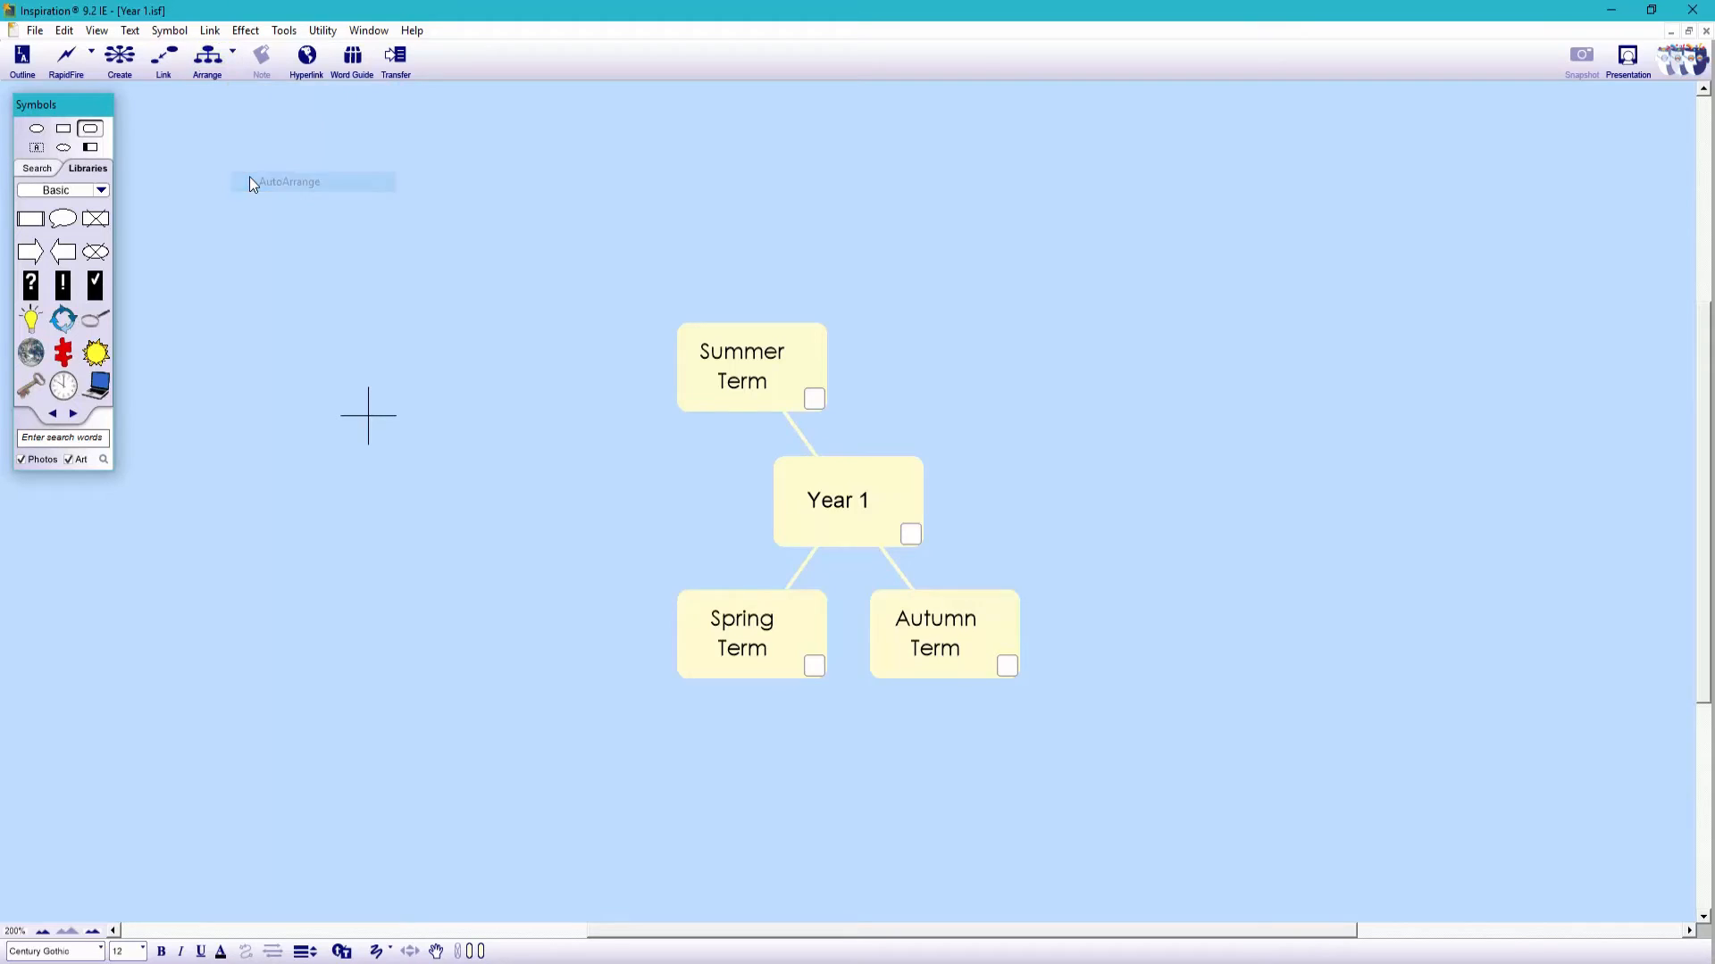
click(234, 61)
click(238, 178)
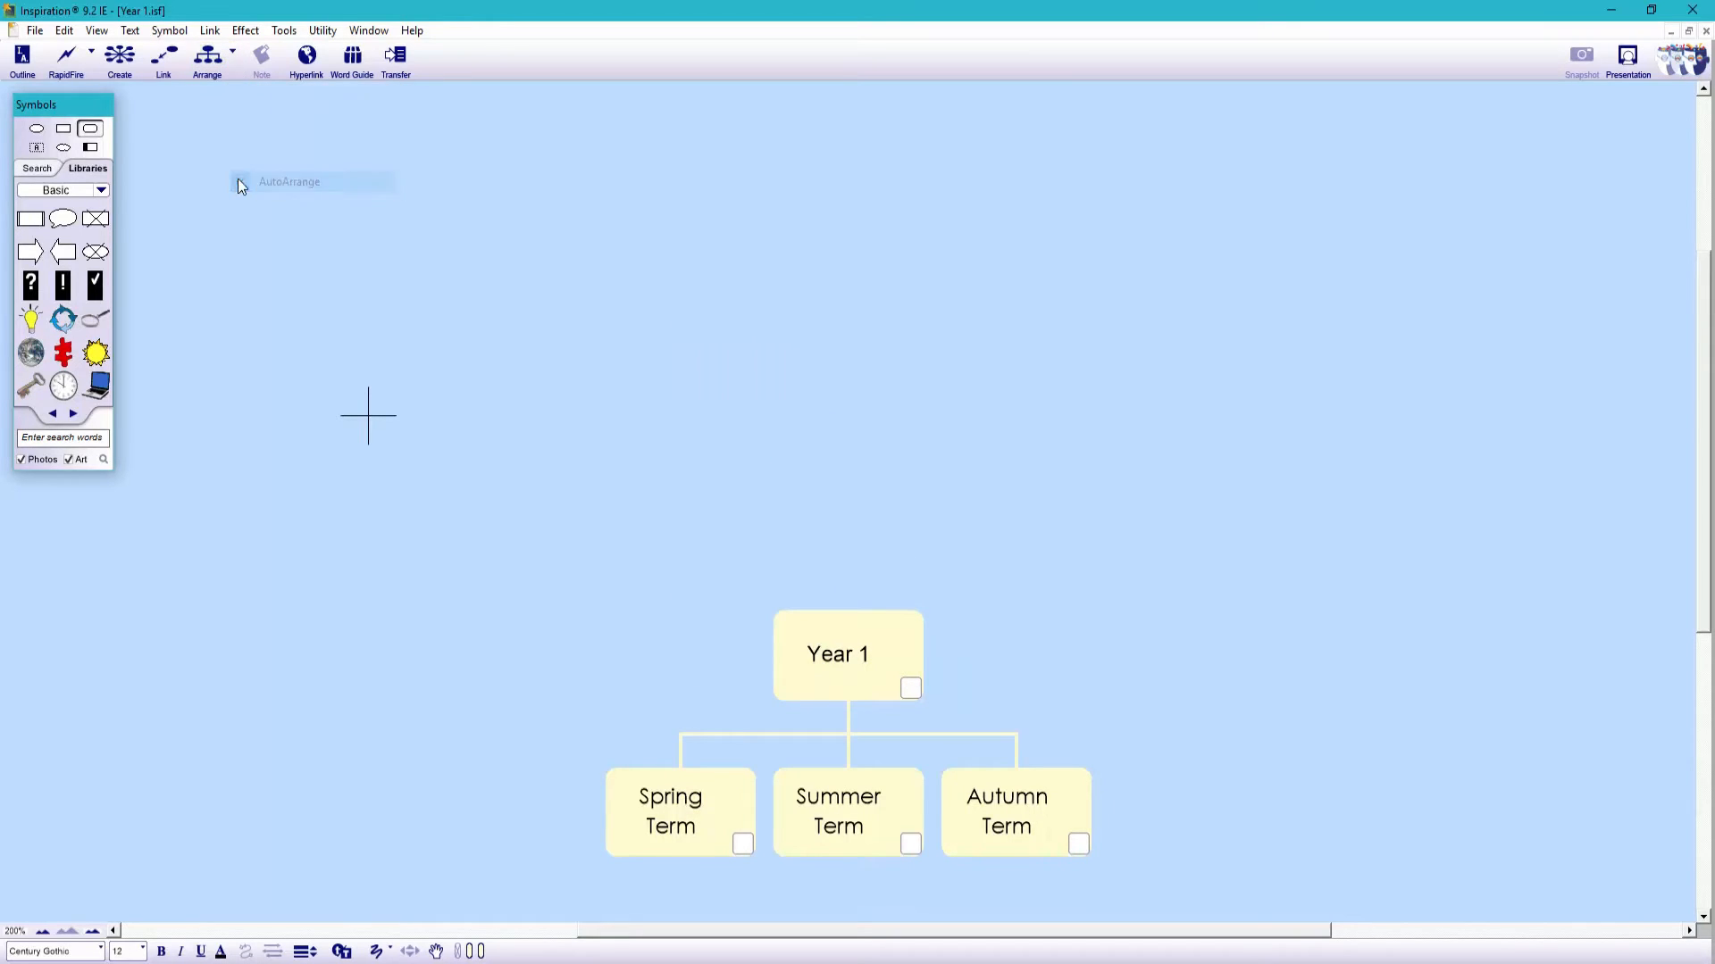
drag(855, 613, 861, 419)
Fill the three term symbols with light pink and the Year 1 symbol with light purple.
drag(568, 743, 1199, 853)
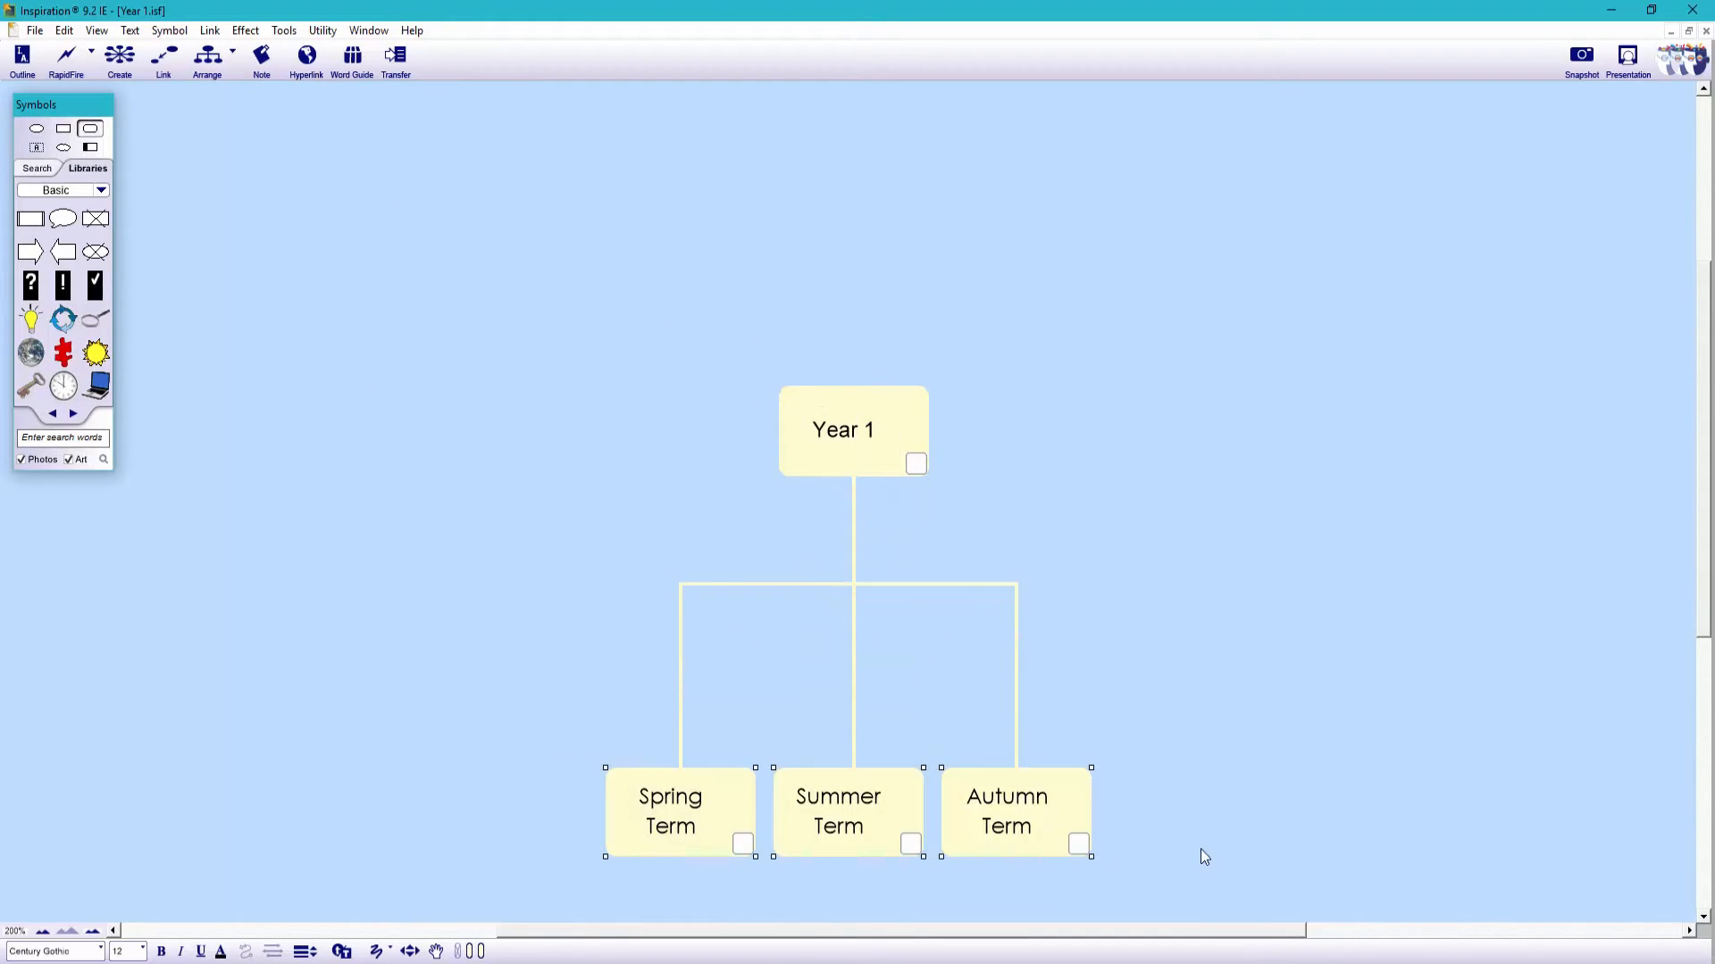
click(470, 952)
click(593, 894)
click(875, 433)
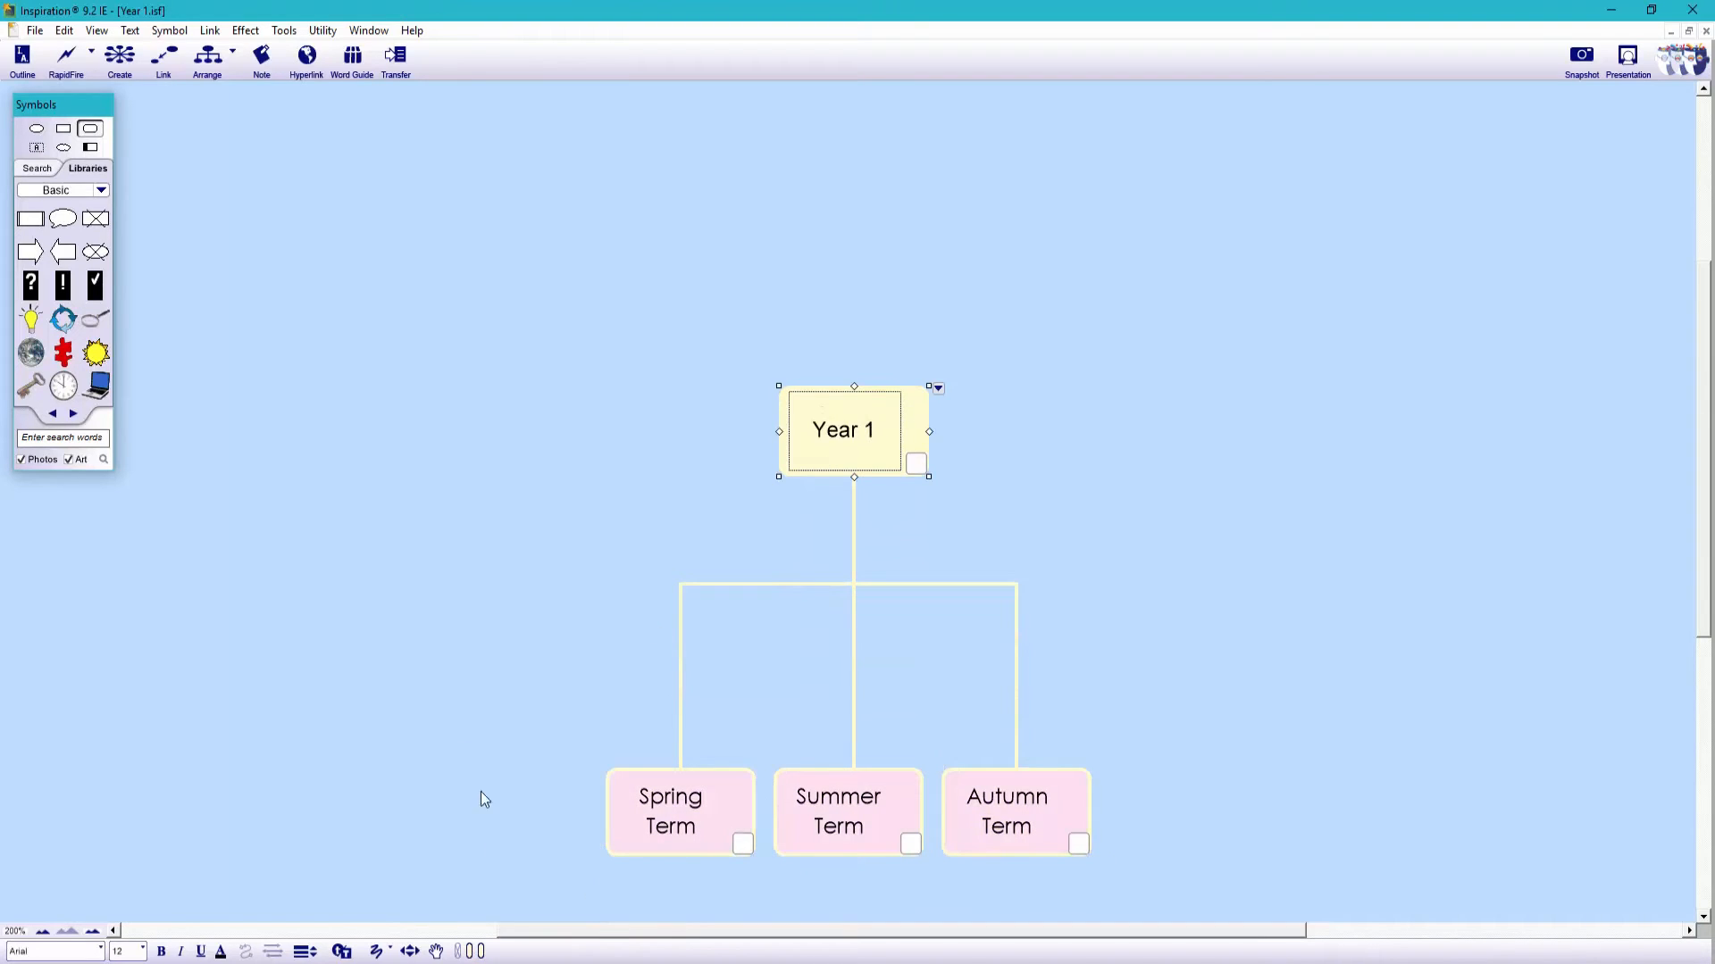
click(470, 952)
click(571, 907)
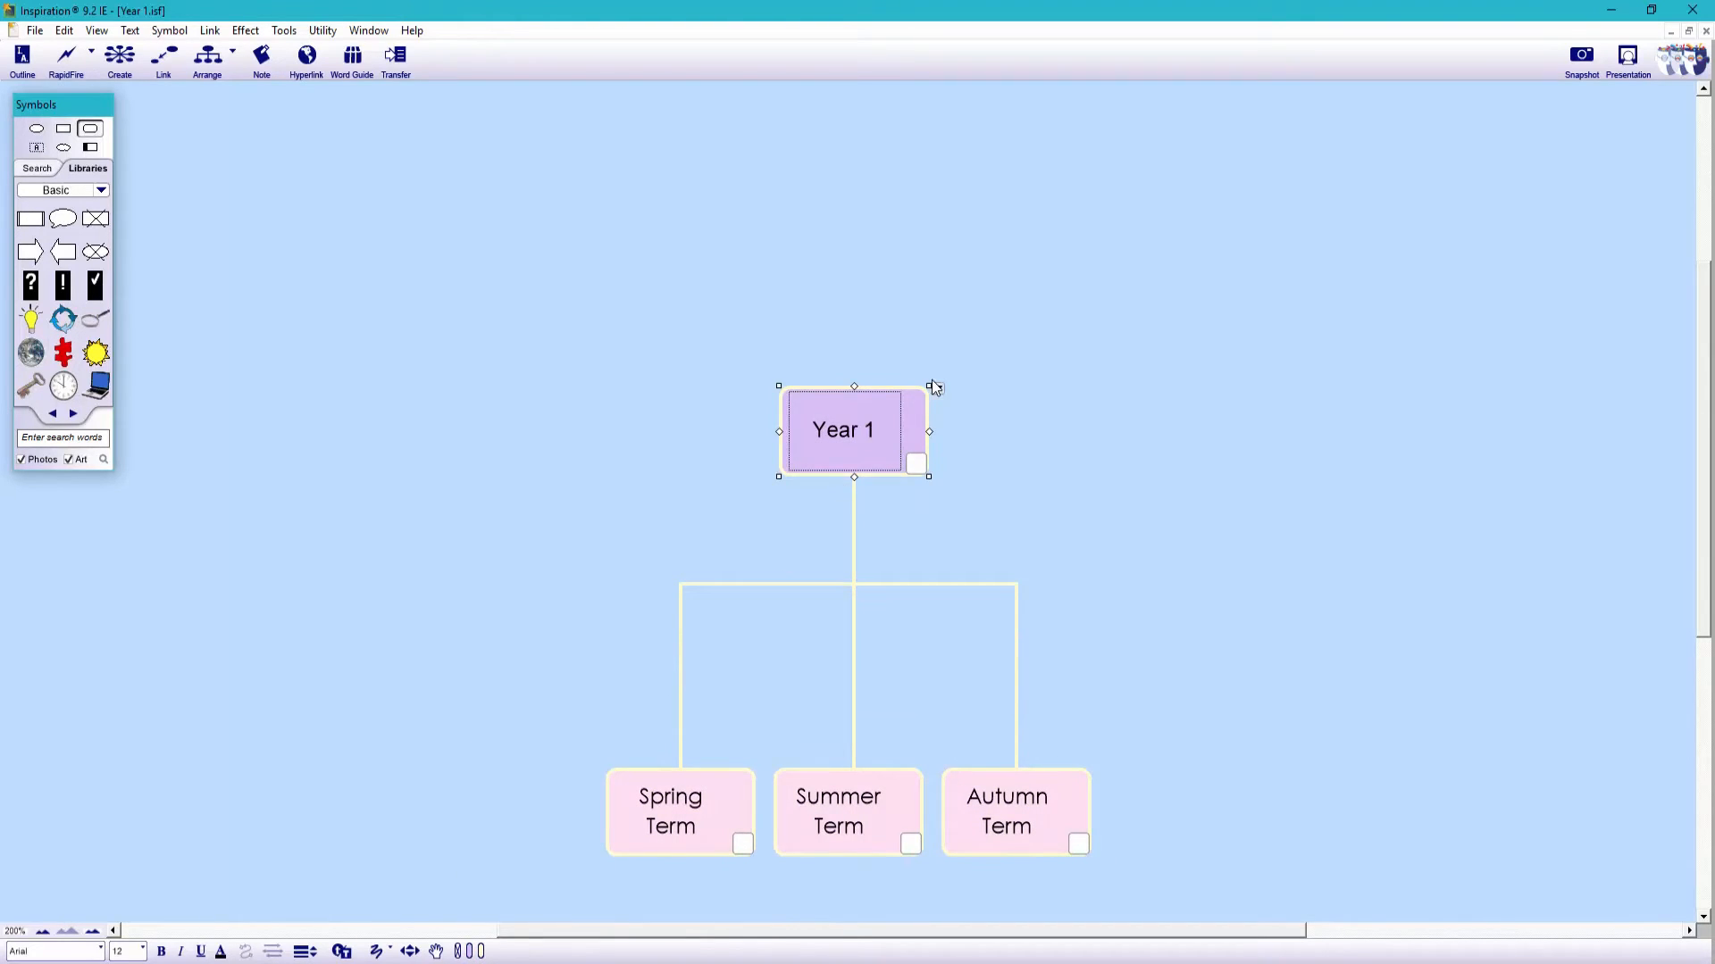
Enlarge the Year 1 symbol and add 28/09/15 to 01/07/16 on a second line of its text.
drag(934, 386, 1026, 280)
click(907, 363)
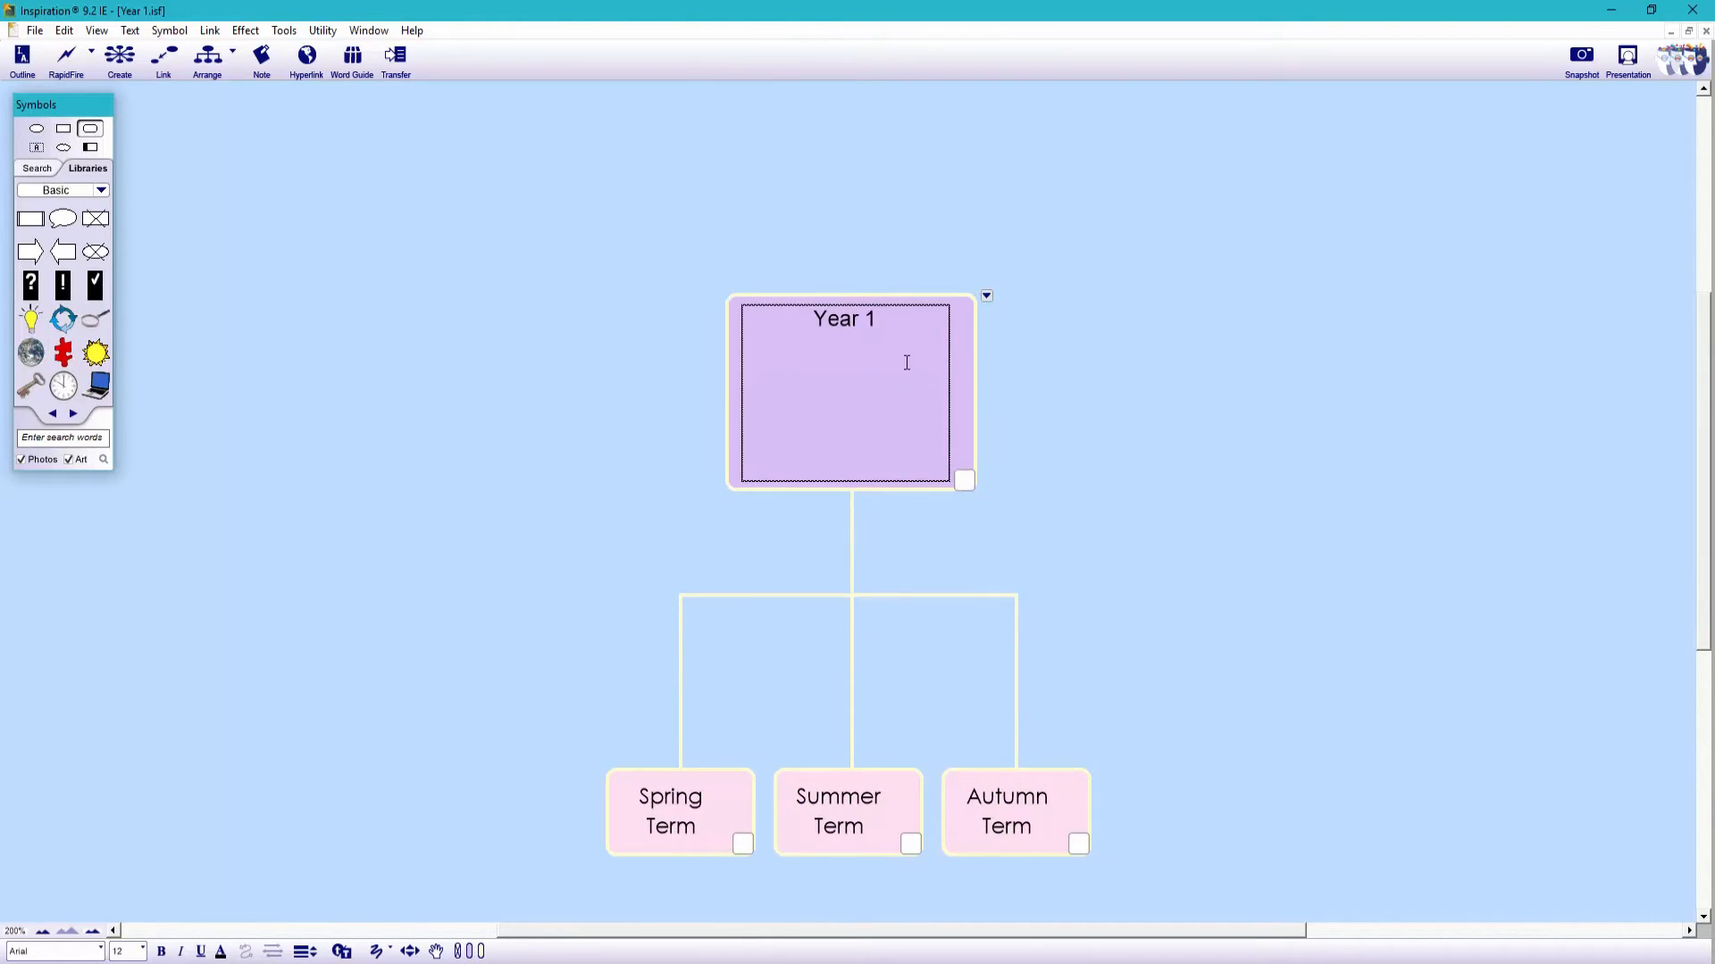
key(Return)
text(28/09/15 to 01/07/16)
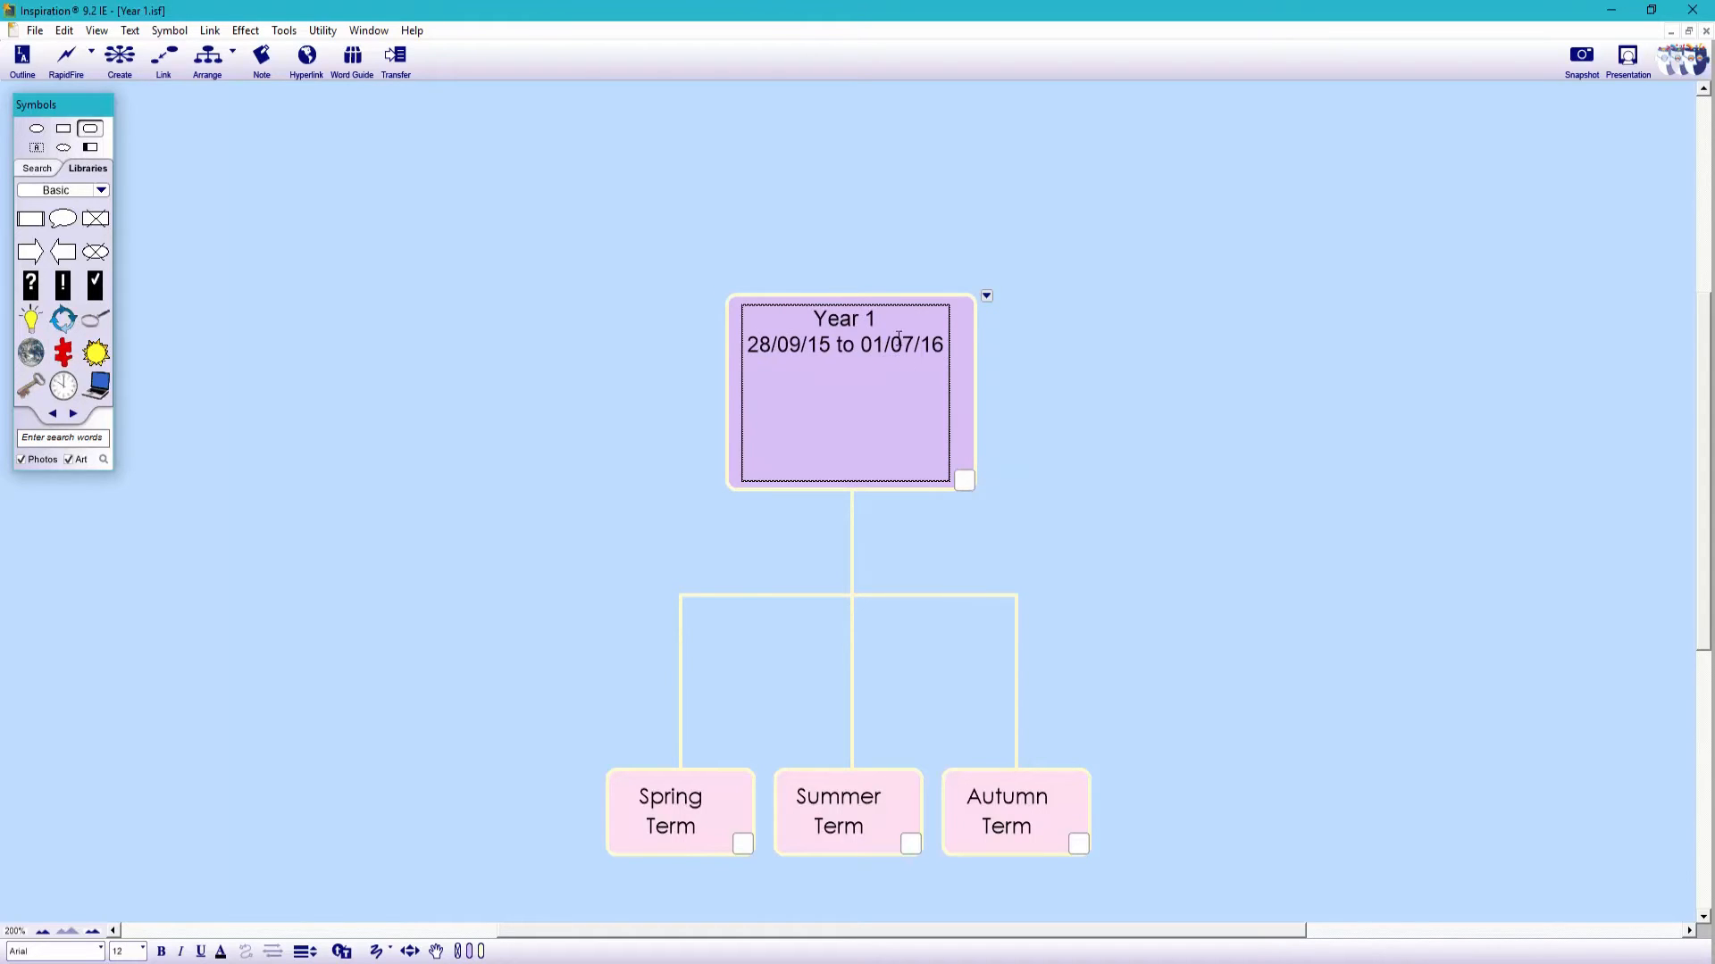
Format the Year 1 heading text in teal blue at 18 point.
drag(879, 320, 762, 315)
click(219, 951)
click(241, 814)
click(141, 951)
click(161, 827)
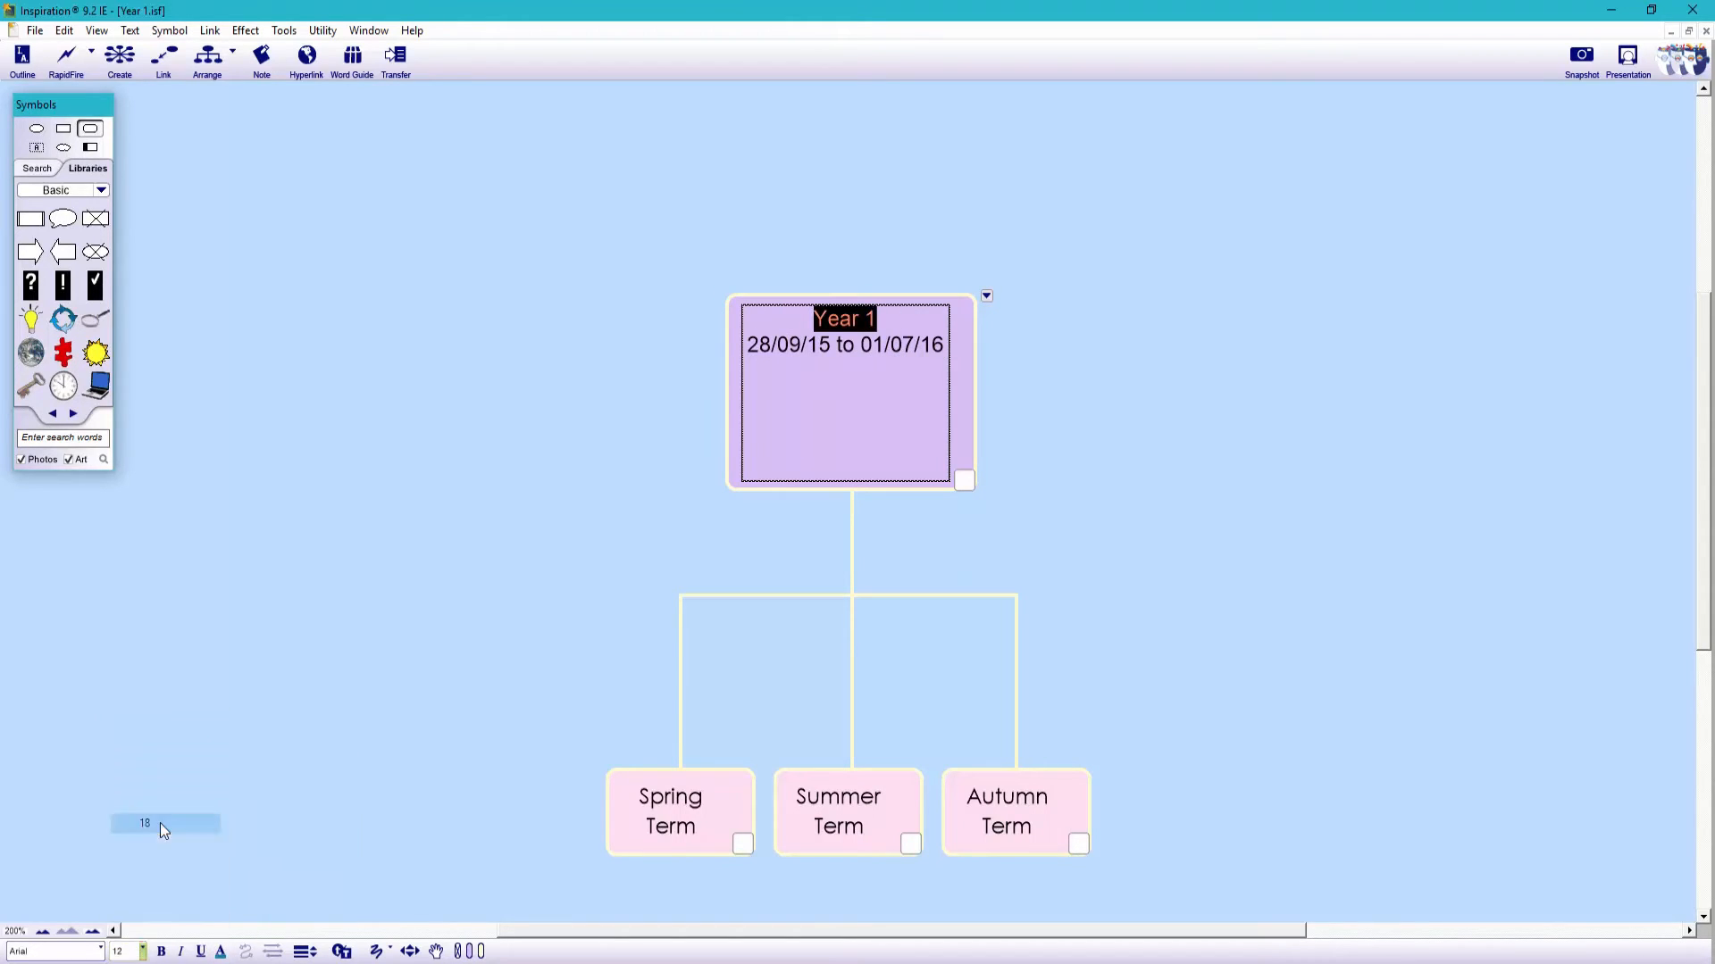
click(1359, 674)
Enlarge the Autumn Term symbol and repeat the same resize on the Spring Term and Summer Term symbols.
click(1067, 792)
drag(1091, 768, 1164, 694)
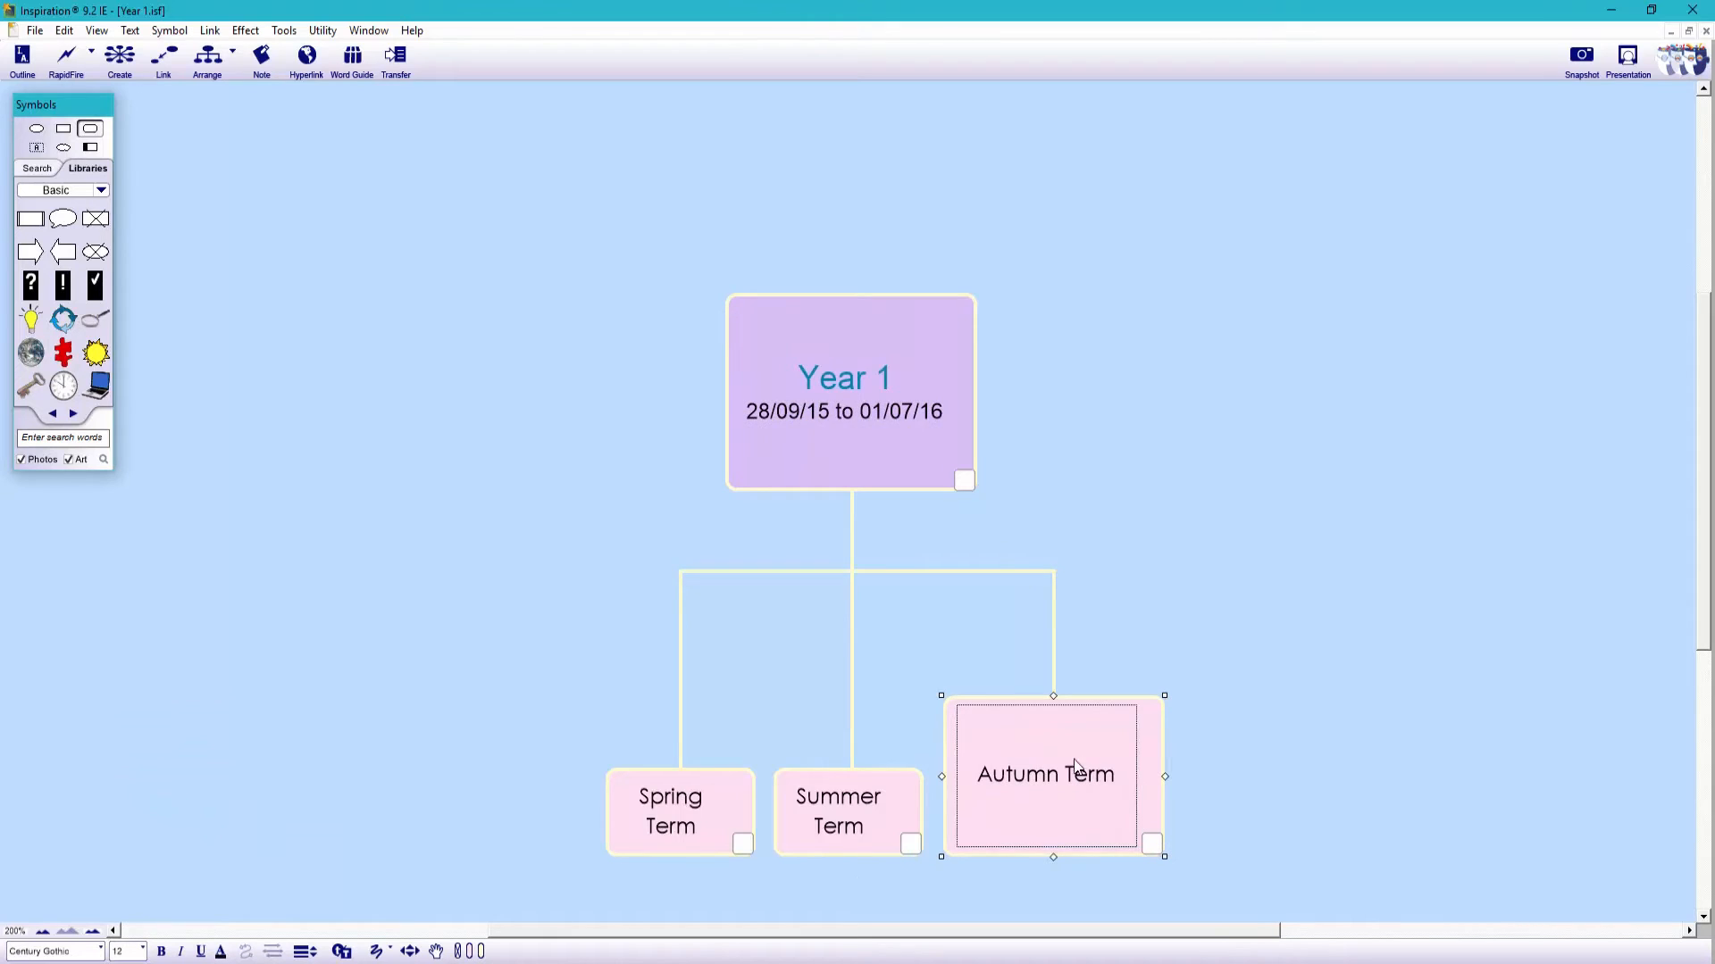
drag(470, 721, 928, 870)
click(64, 31)
click(89, 311)
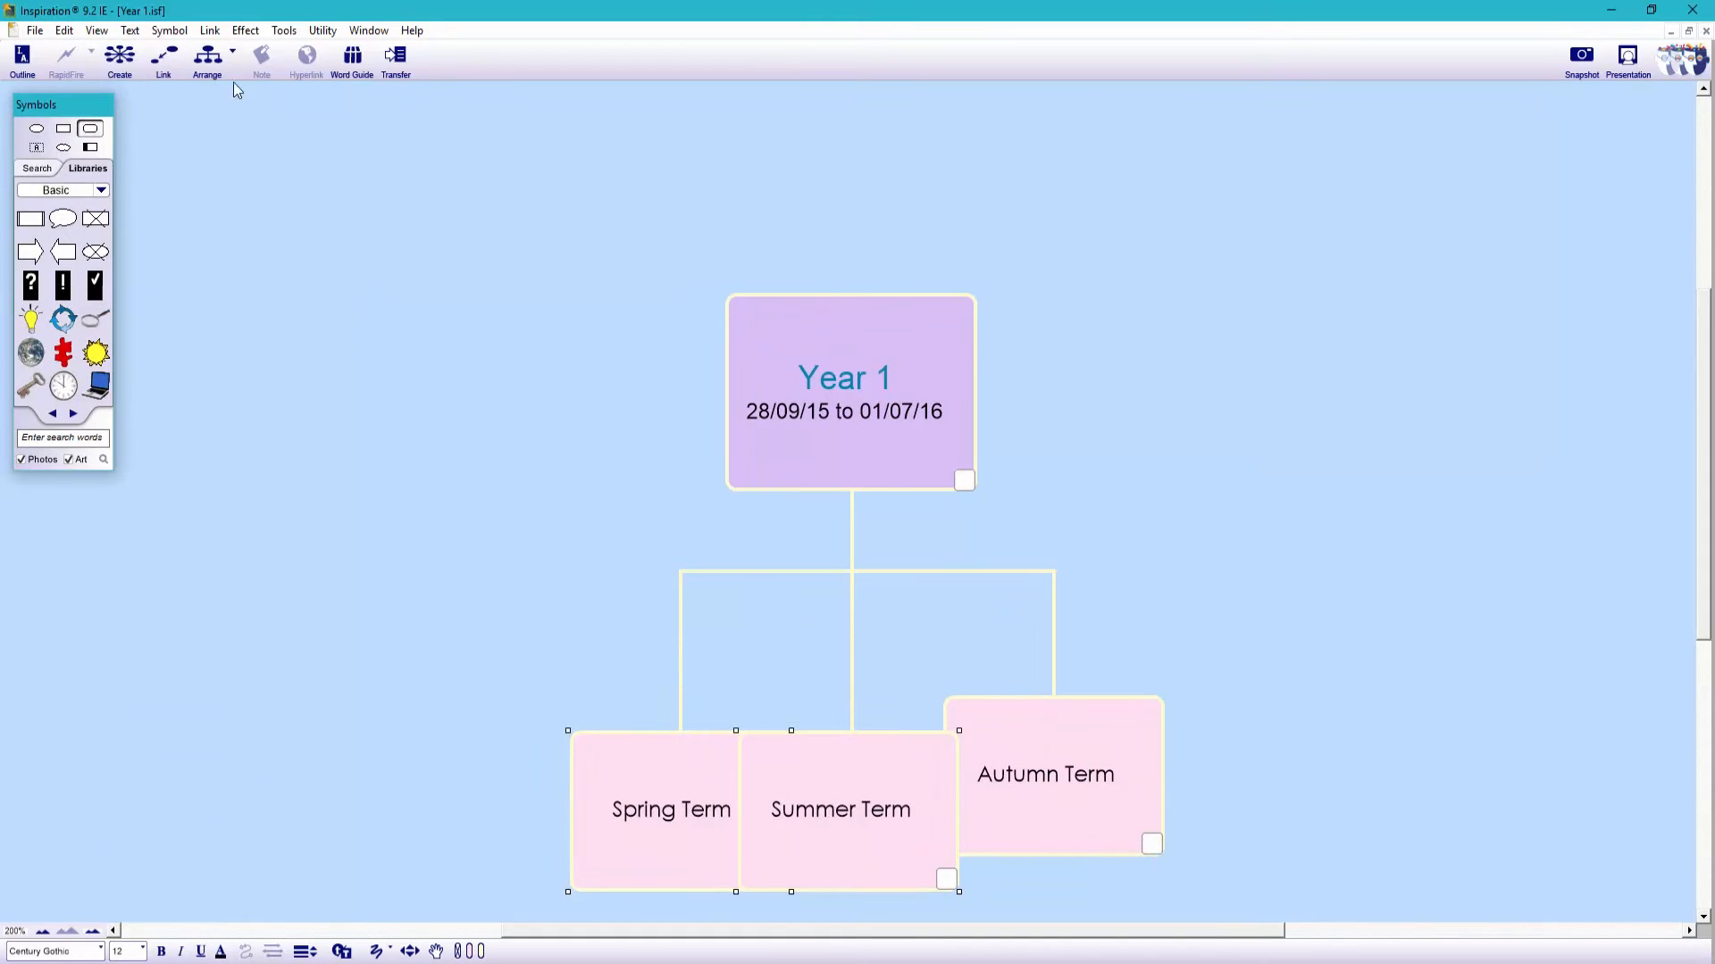
Rearrange the diagram as a tree and move the three term symbols farther below Year 1.
click(208, 56)
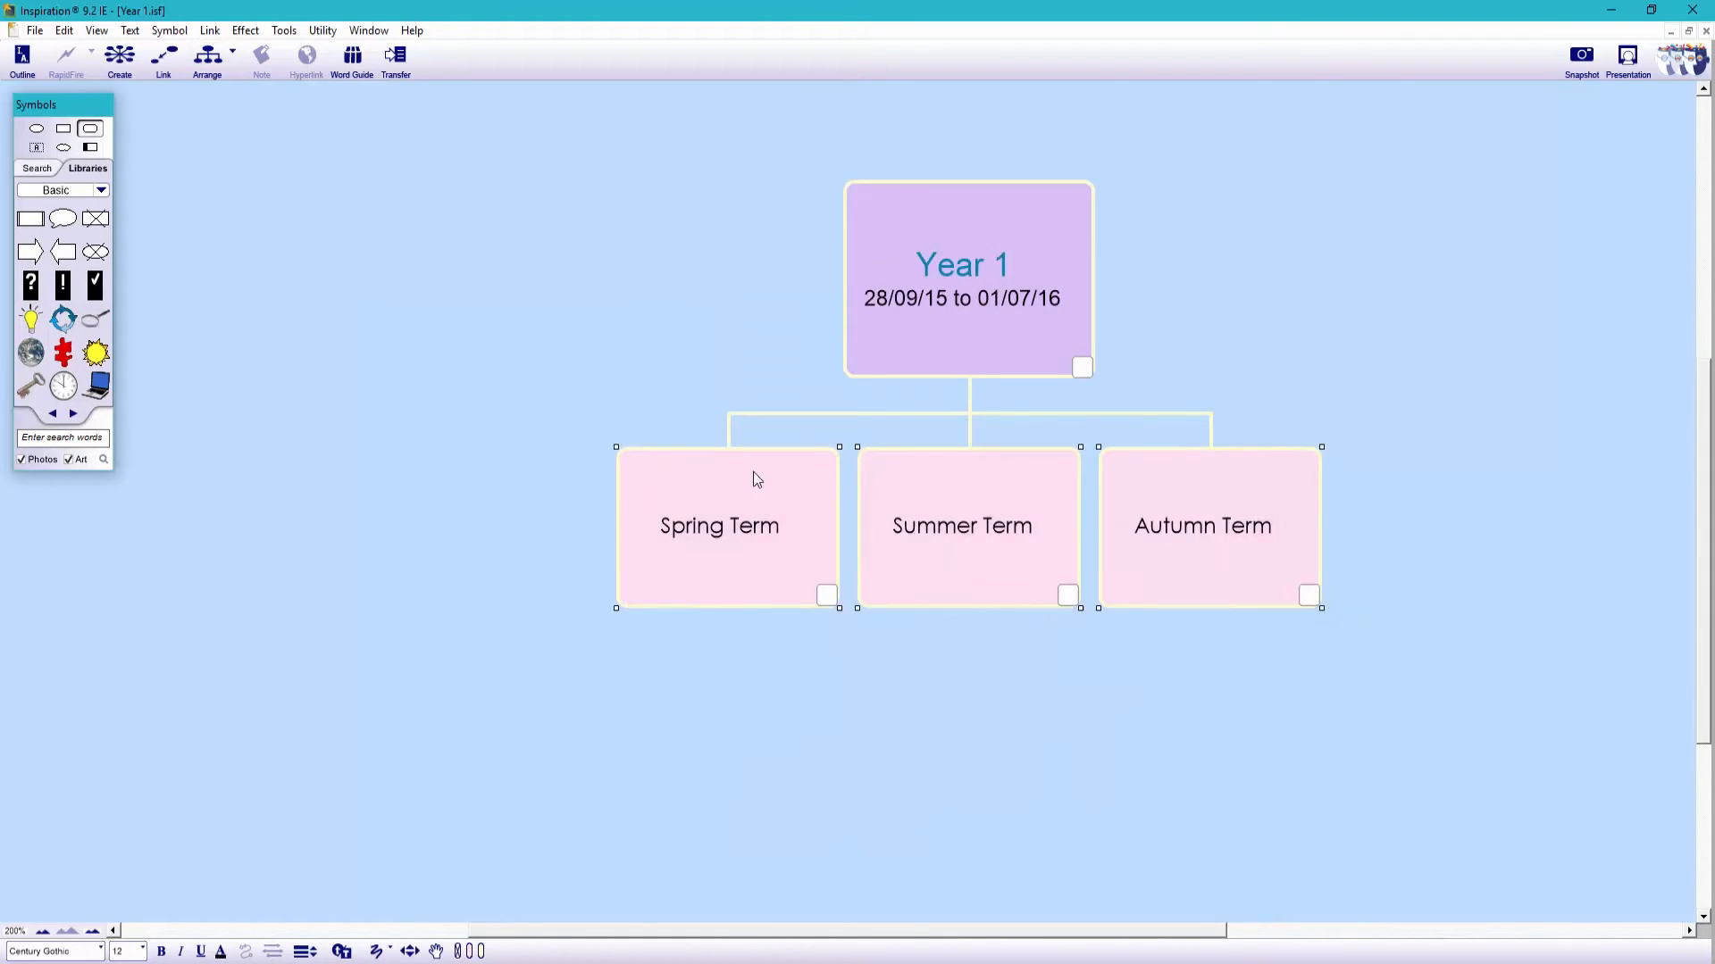
drag(757, 454, 759, 623)
drag(1012, 217, 1015, 229)
click(844, 553)
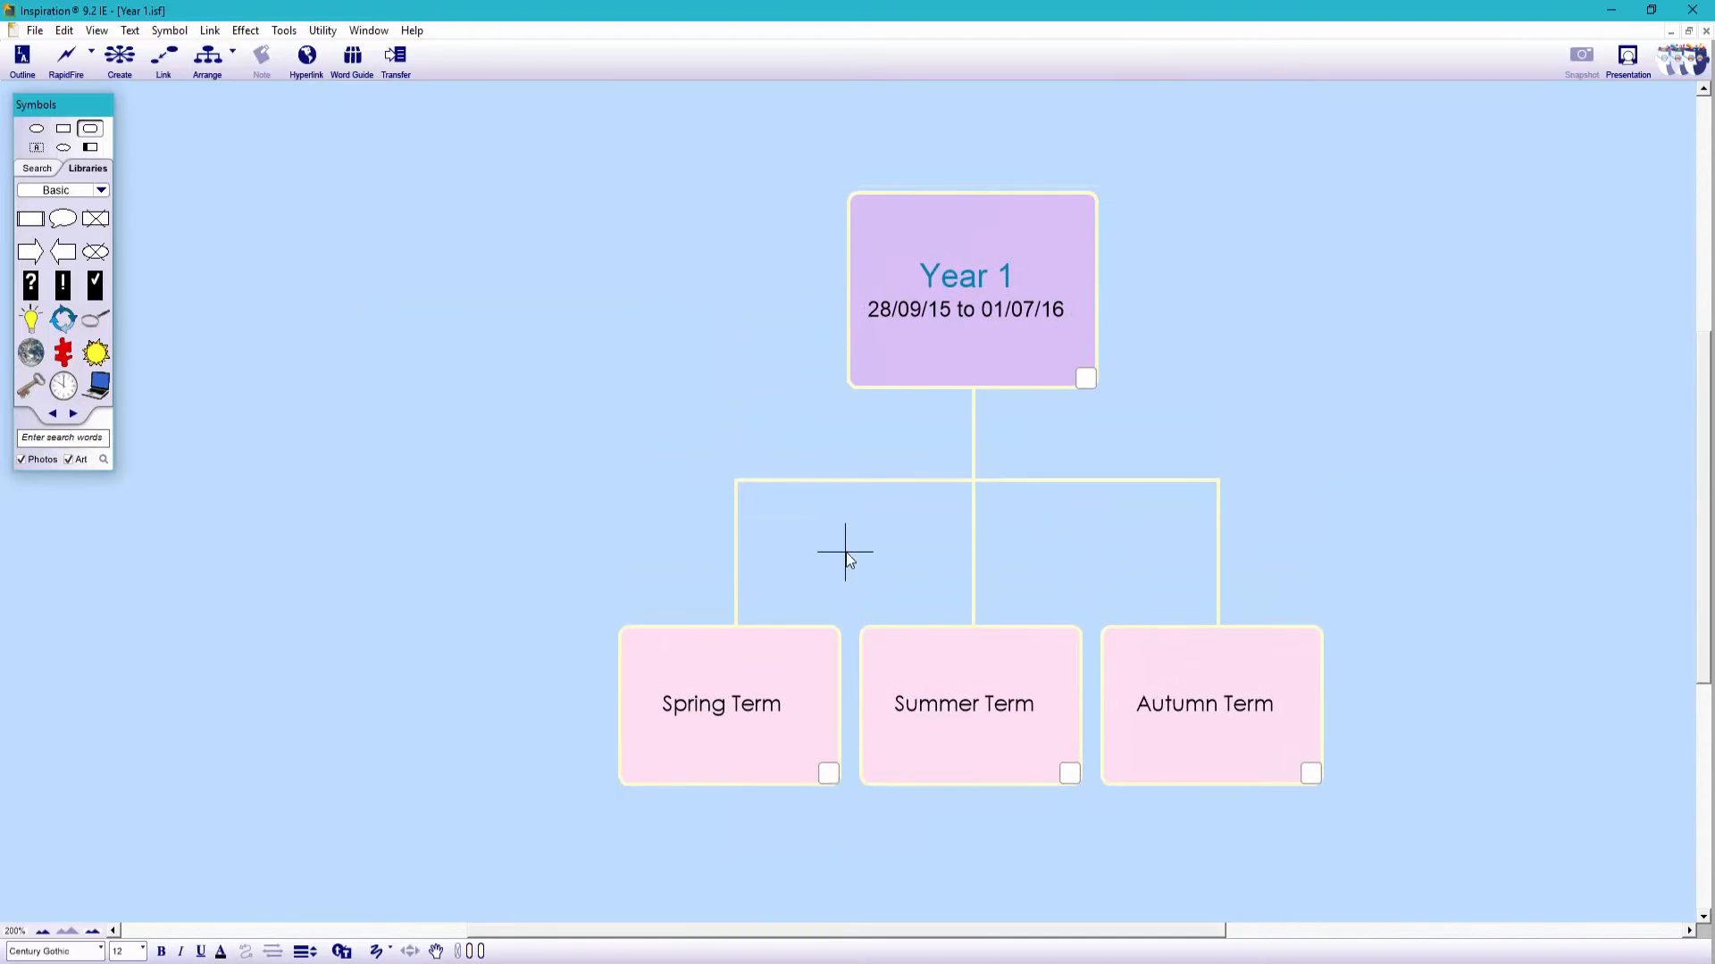
Change the Spring Term and Autumn Term links to Double Curve and try reshaping the Spring Term curve with its handle.
click(884, 479)
click(245, 952)
click(299, 928)
click(1107, 480)
click(246, 952)
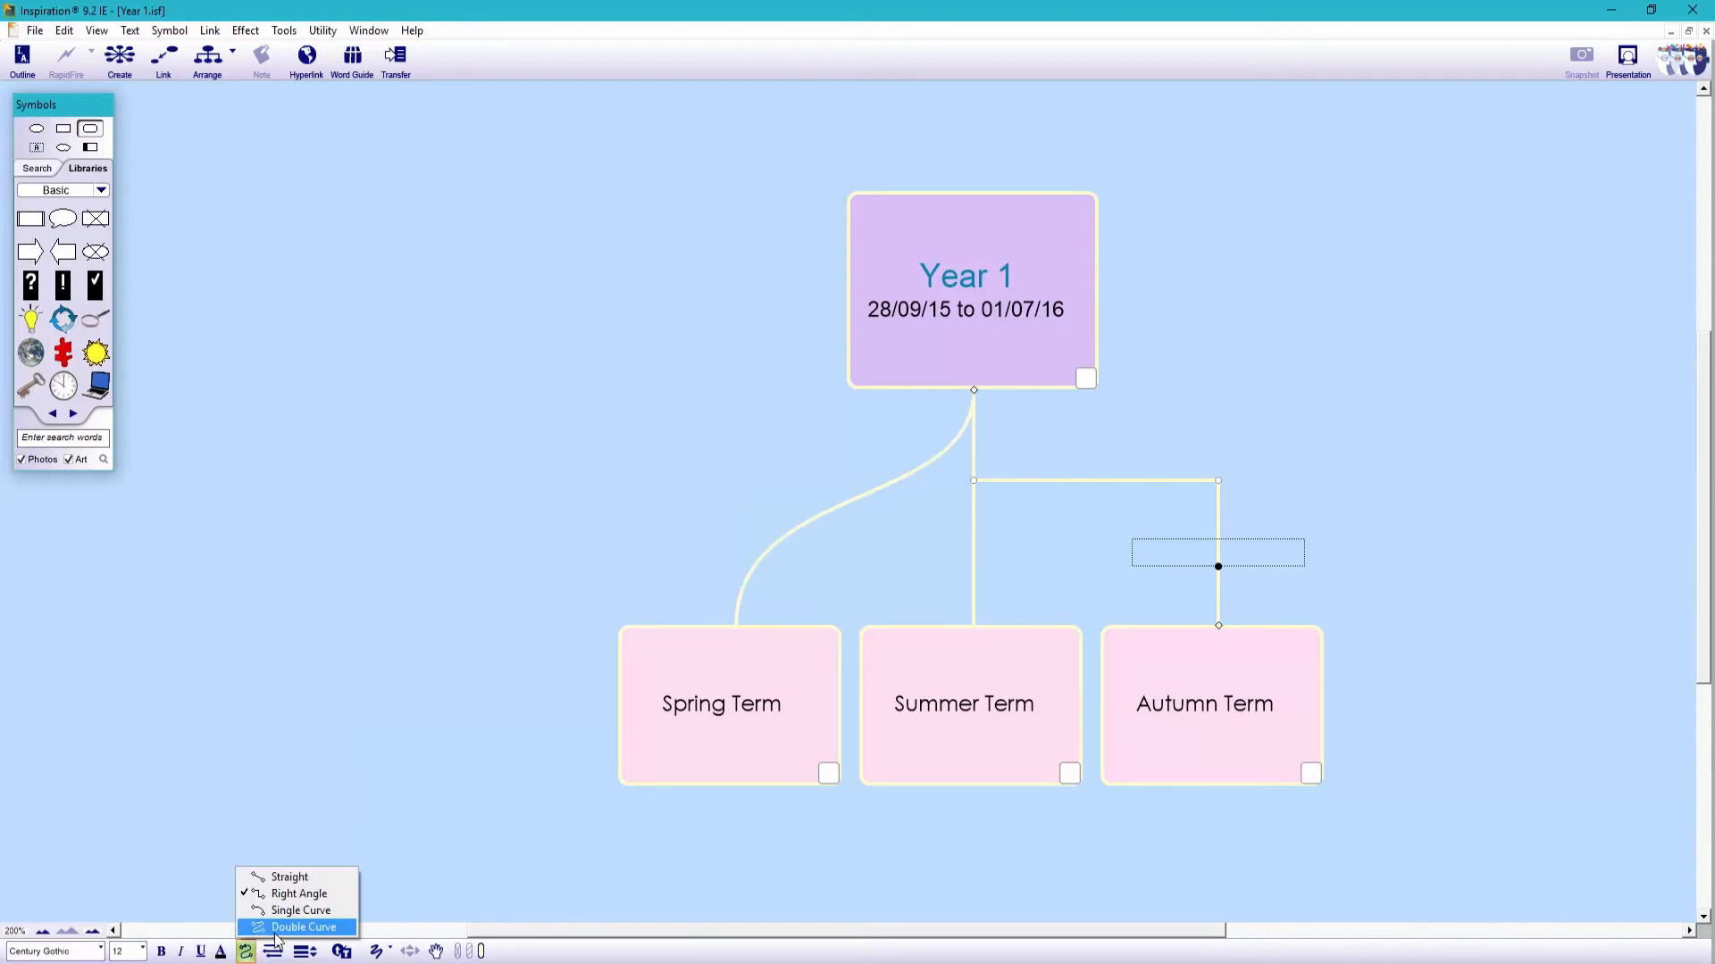
click(299, 928)
click(746, 586)
drag(727, 486, 673, 473)
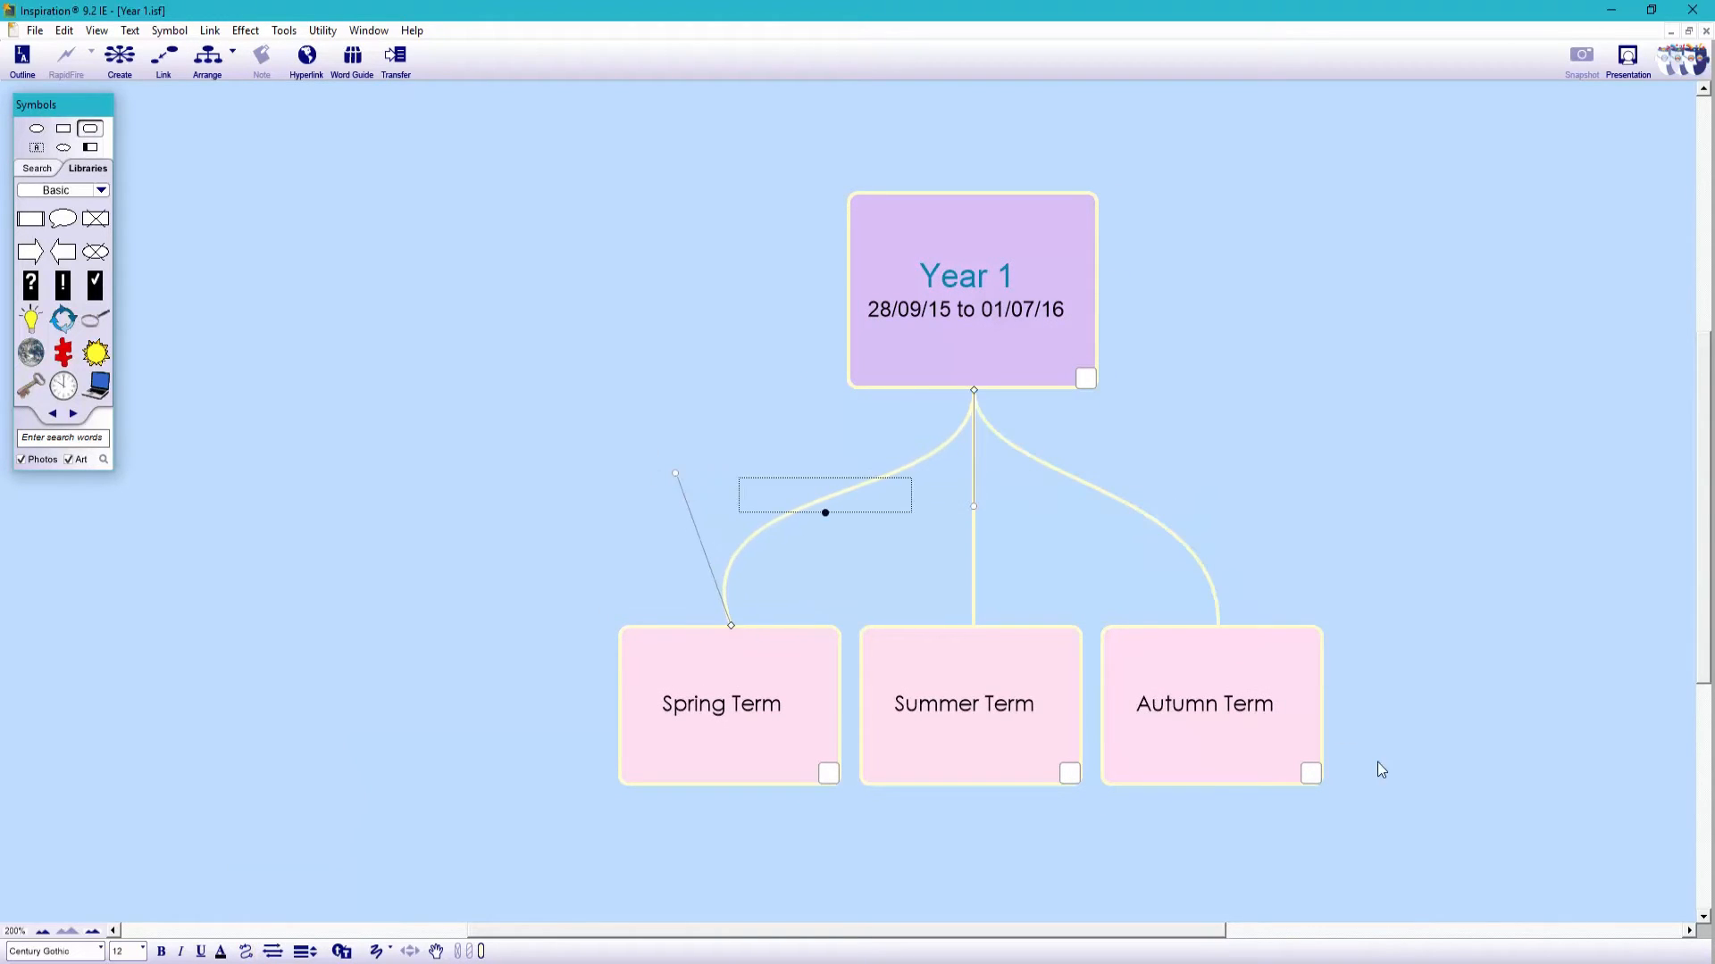
Select the whole diagram and move it to the middle of the page.
drag(1377, 763, 625, 277)
drag(999, 259, 914, 263)
click(674, 597)
Label the Spring Term link with 28/09/15 to 11/12/16 on three lines.
click(746, 509)
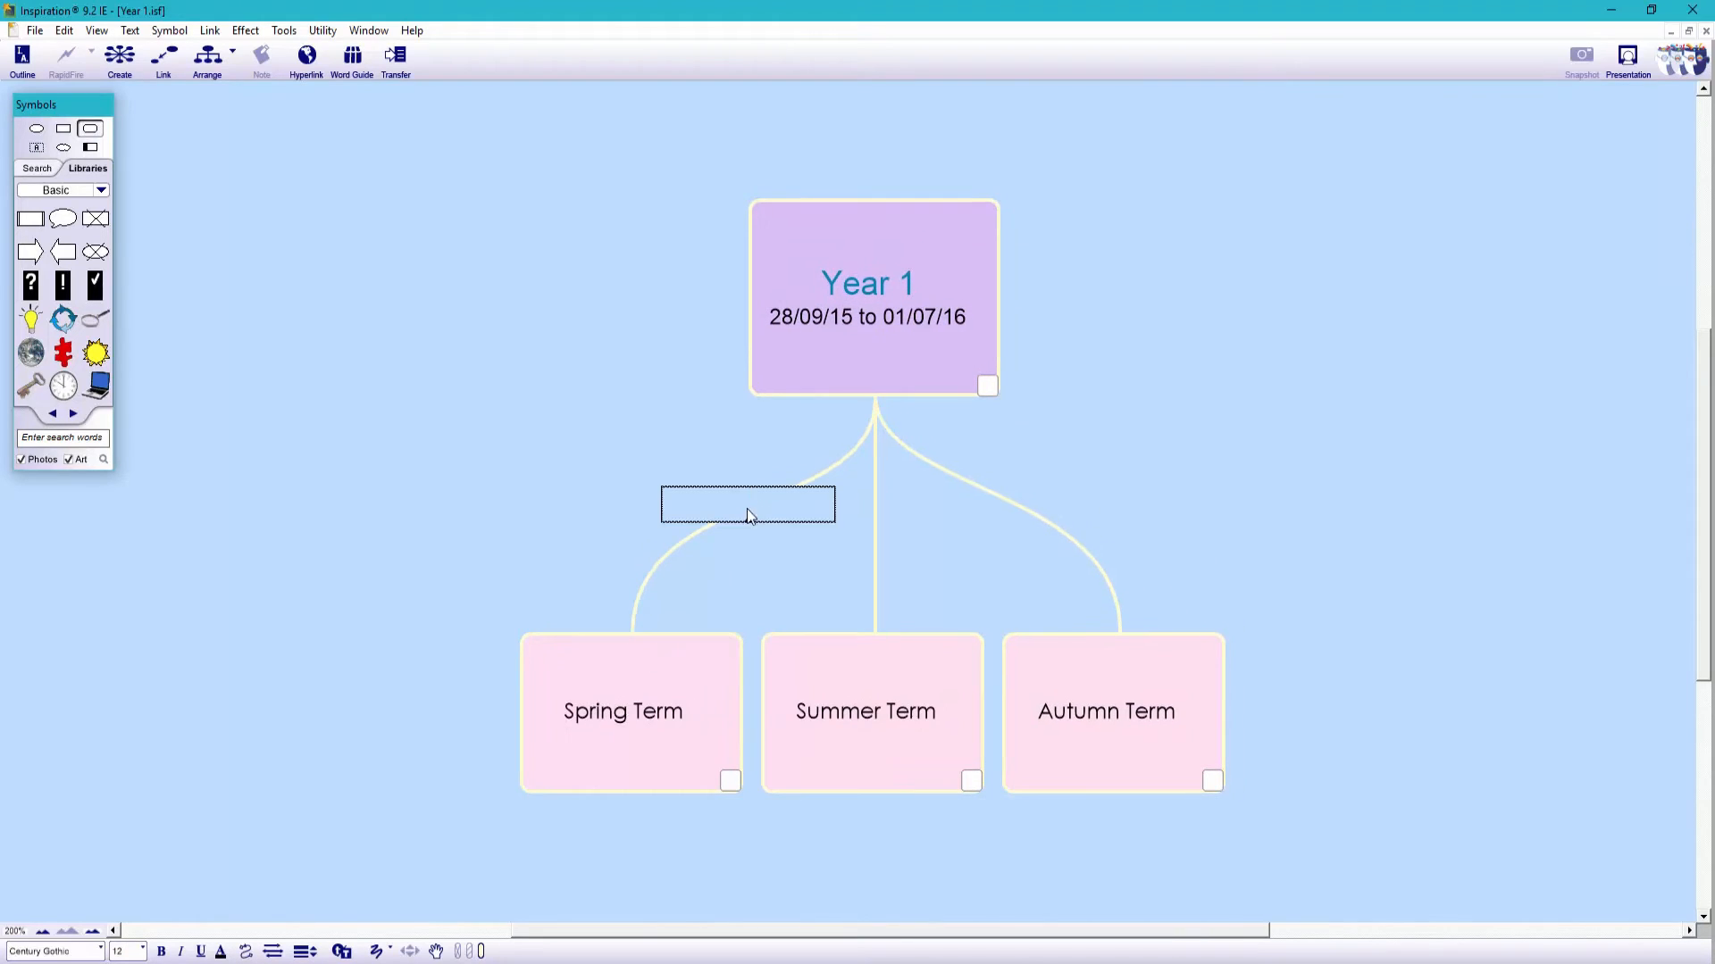
text(28/09/15)
key(Return)
text(to)
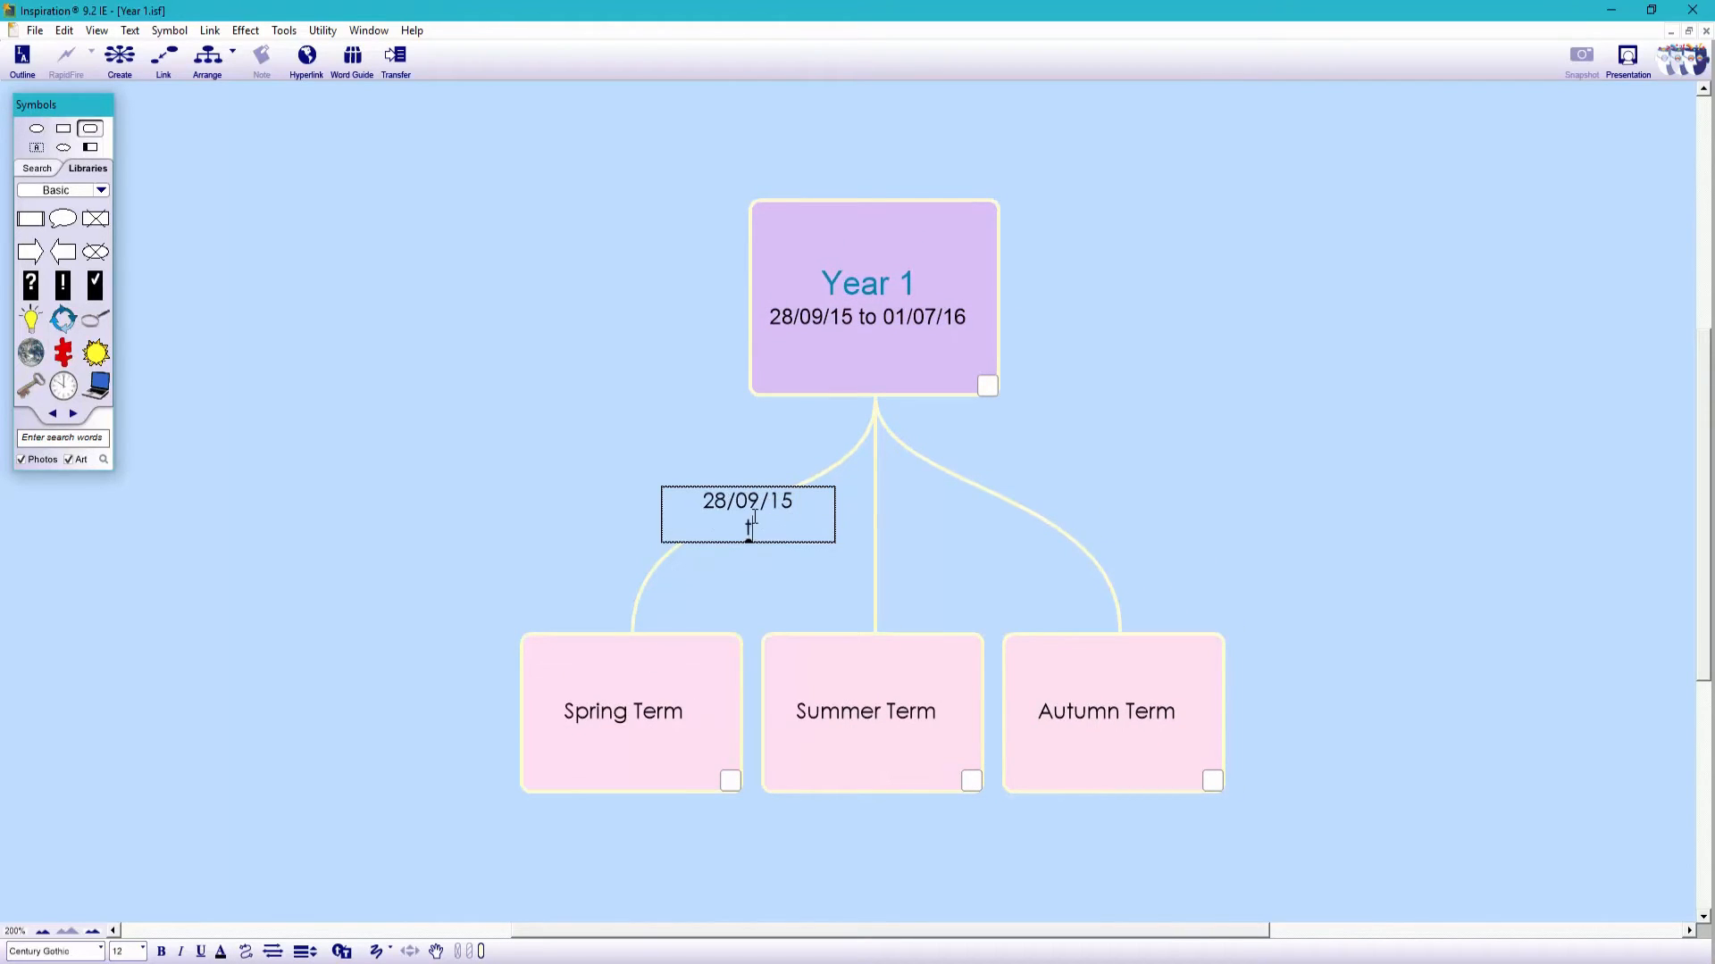
key(Return)
text(11/12/16)
Label the Summer Term link with 04/01/16 to 18/03/16 on three lines.
click(876, 521)
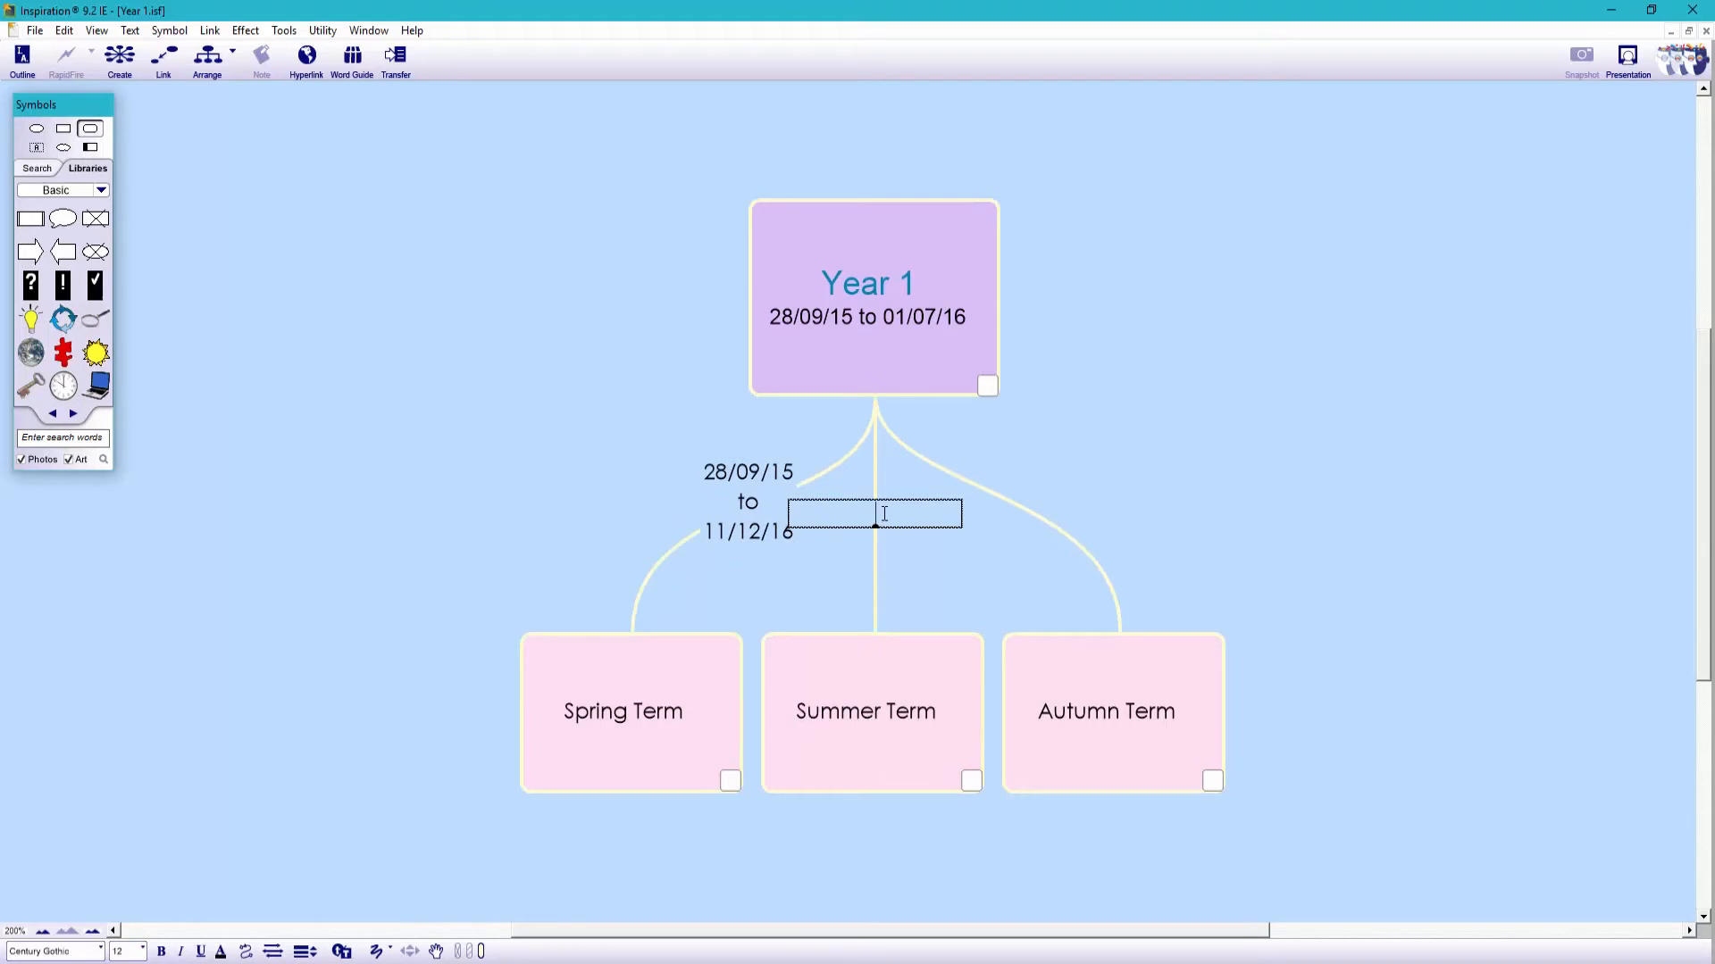
text(04/01/16)
key(Return)
text(to)
key(Return)
text(18/03/16)
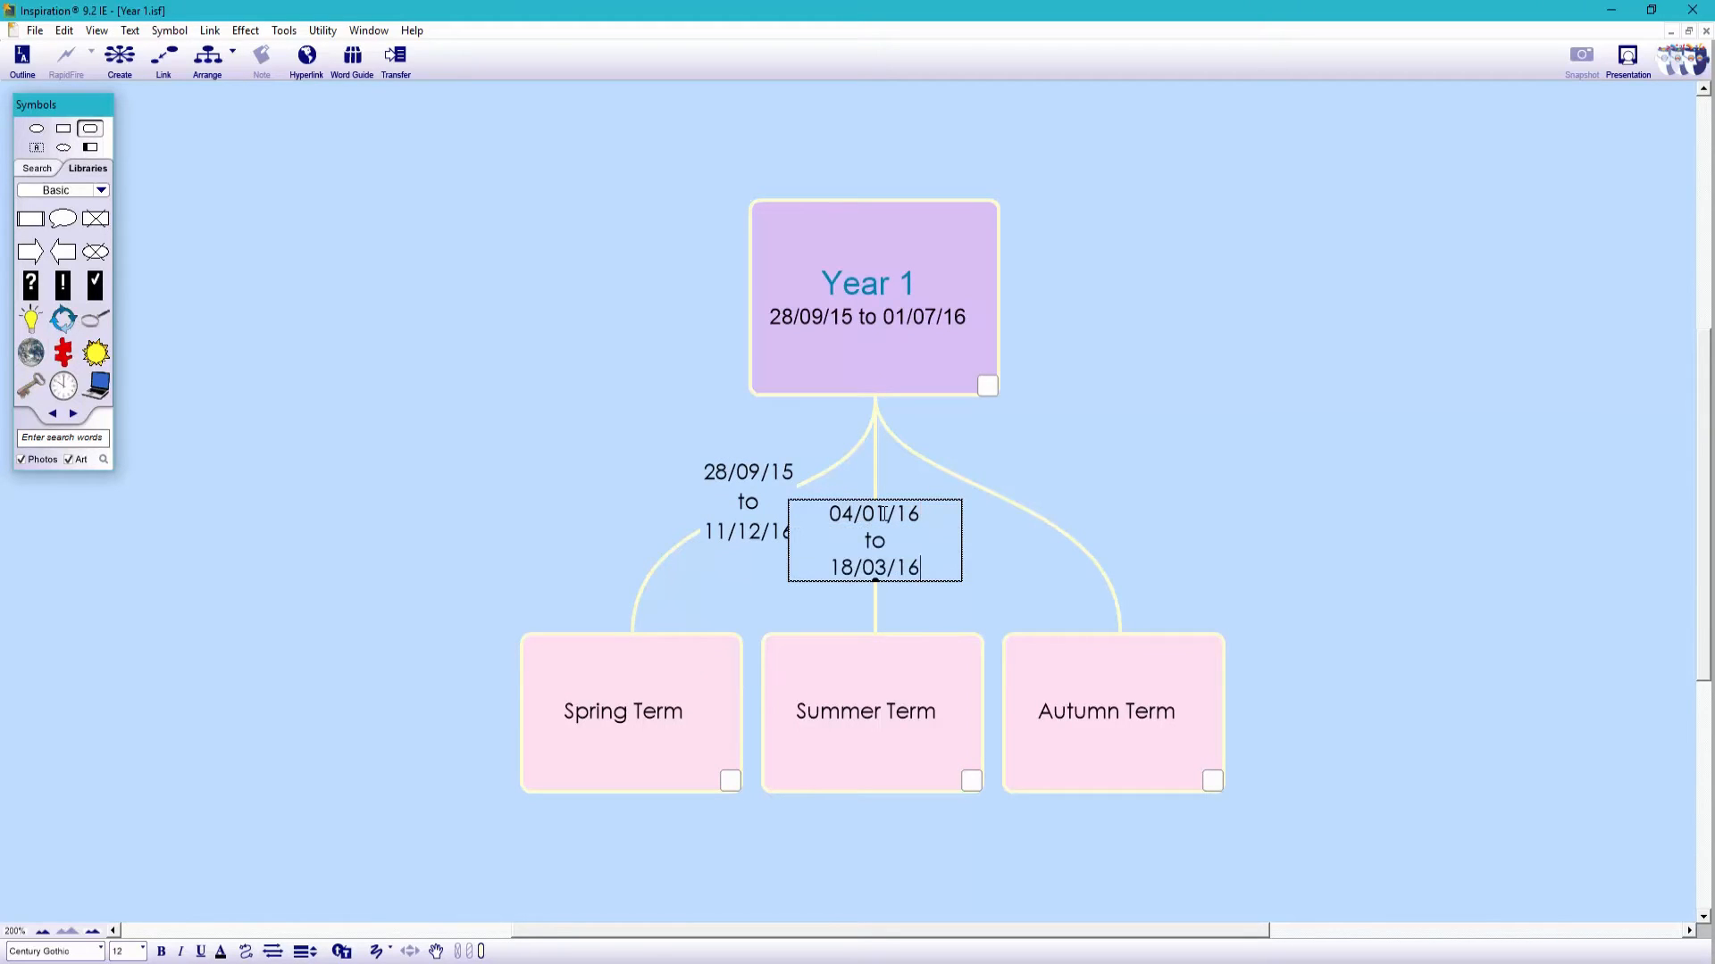
Label the Autumn Term link with 18/04/16 to 01/07/16 on three lines.
click(1029, 516)
text(18/04/16)
key(Return)
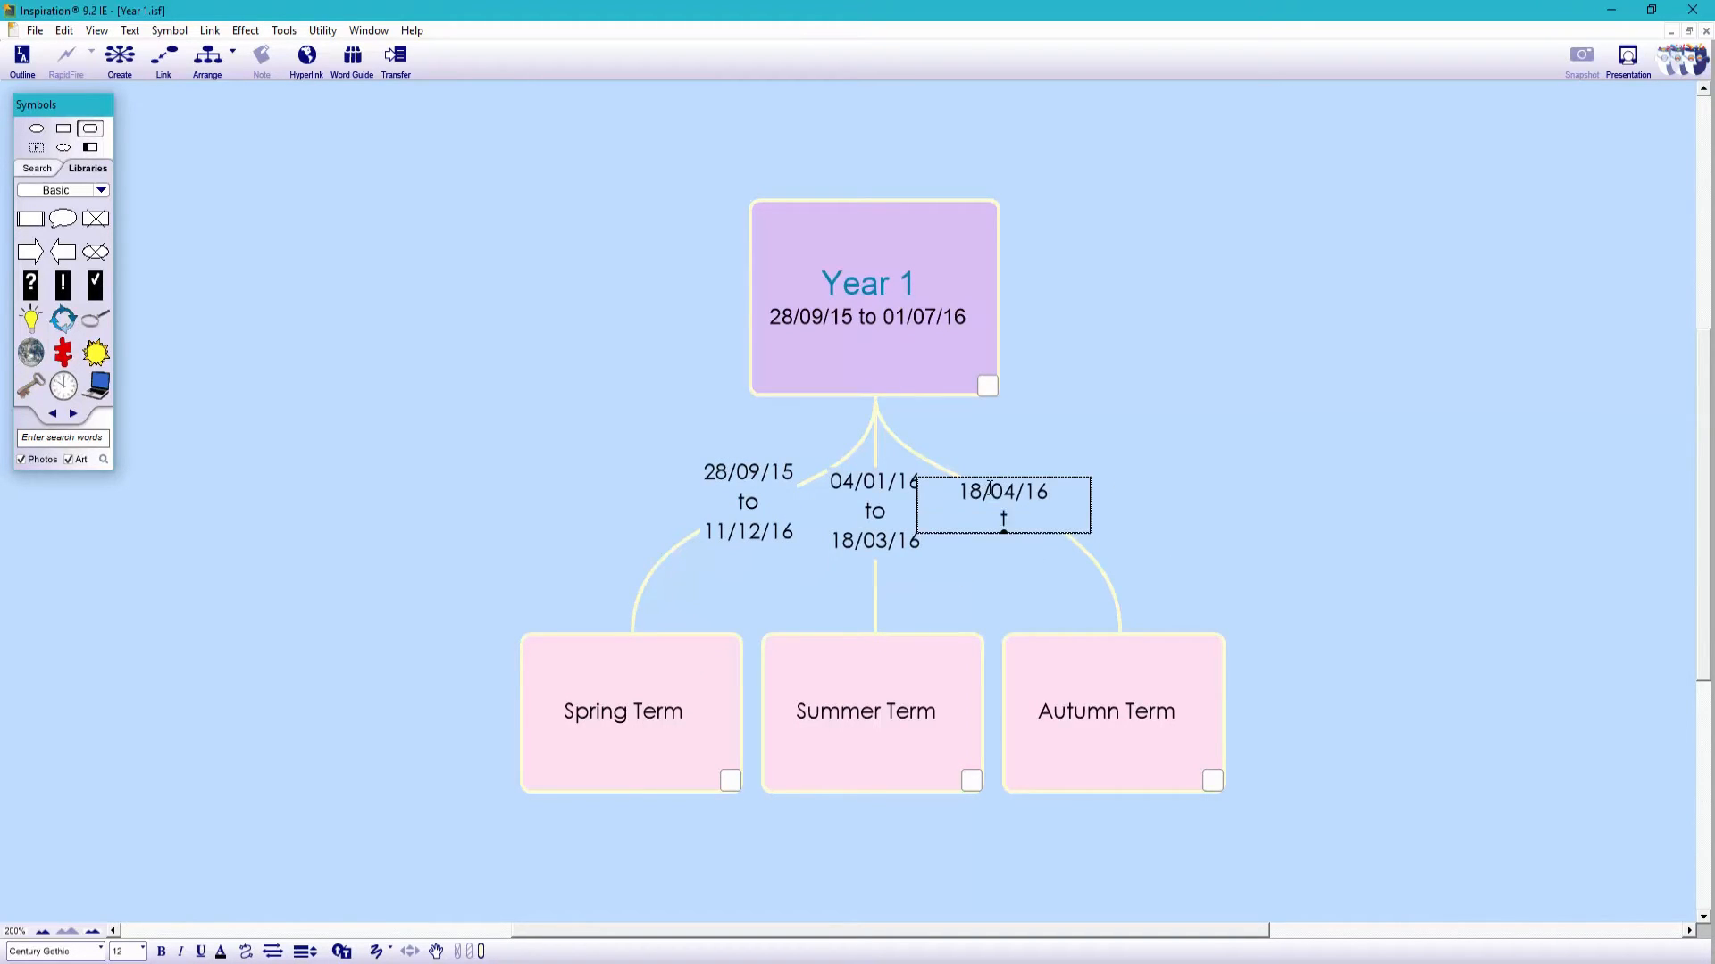
text(to)
key(Return)
text(01/07/16)
click(1378, 543)
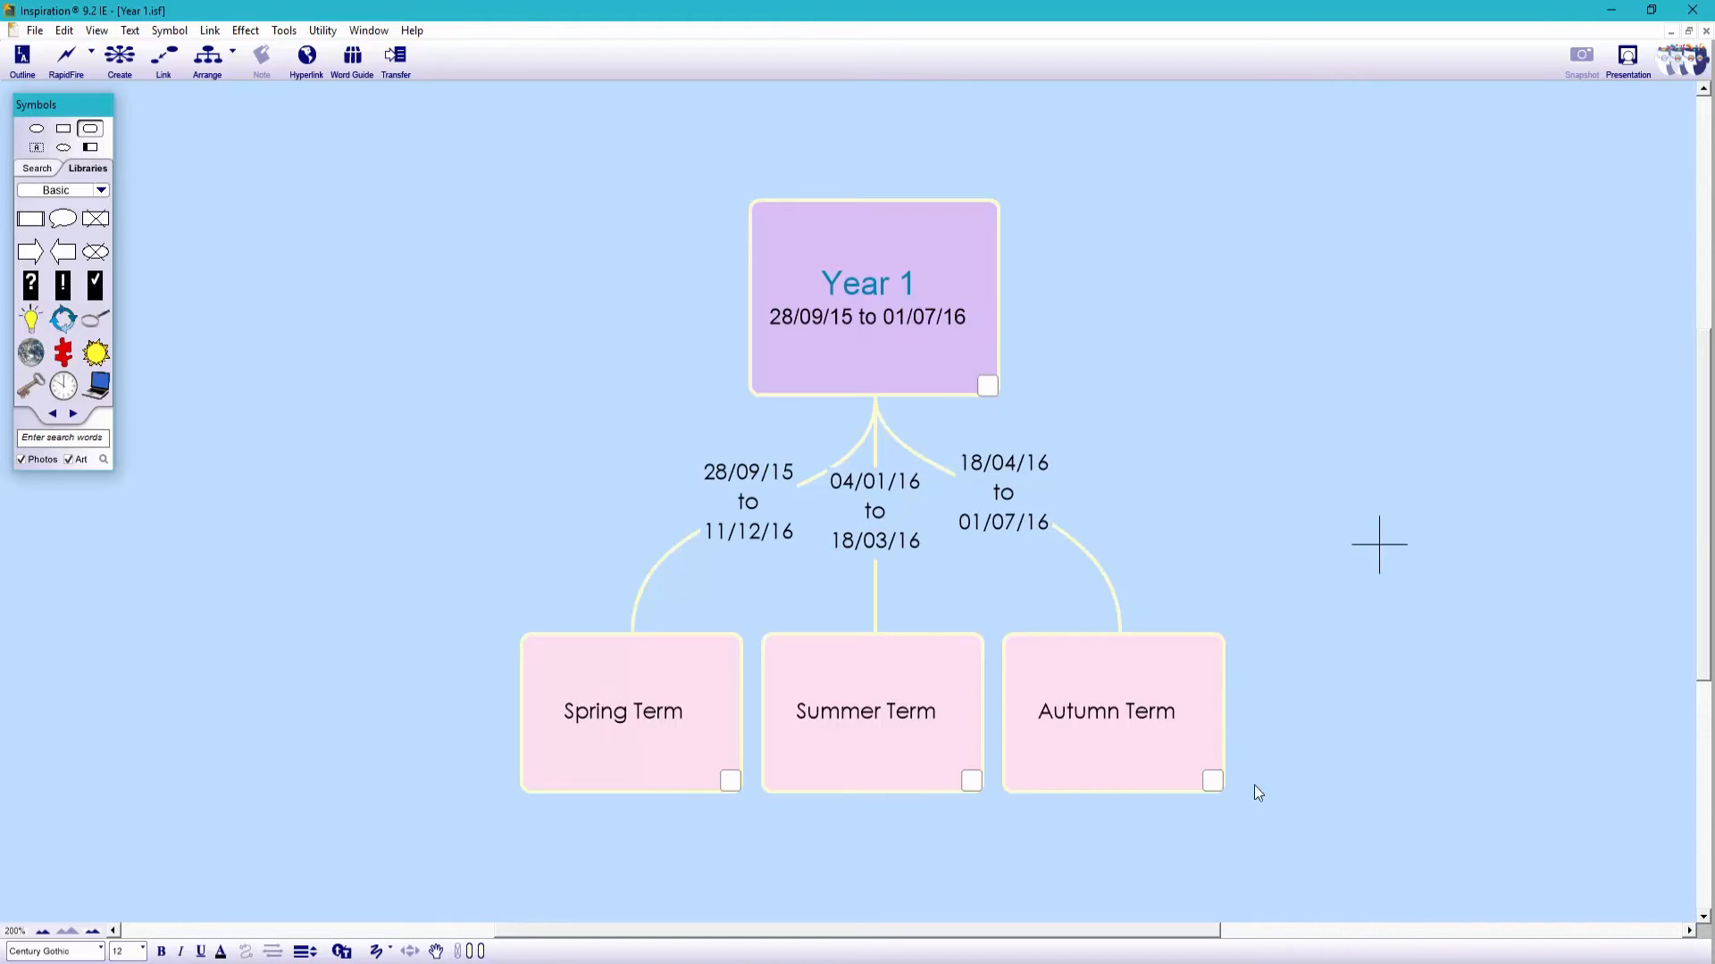
Spread the Spring Term and Autumn Term symbols outward and slide their date labels farther down the links.
drag(633, 725, 537, 730)
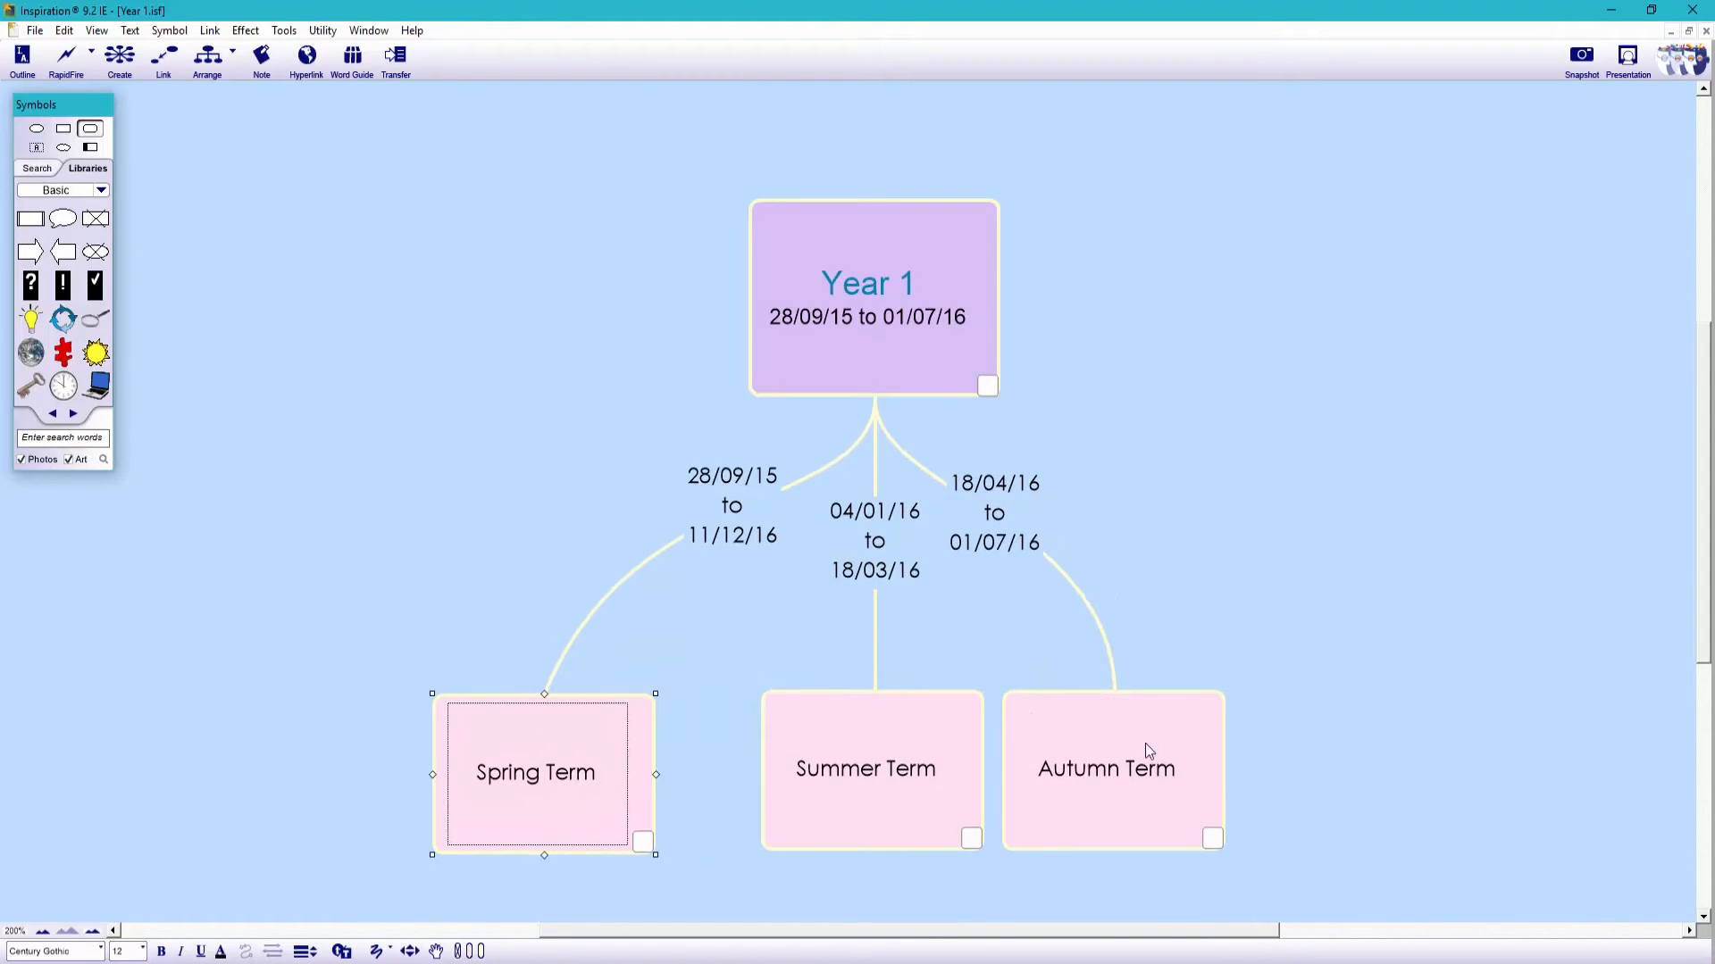
drag(1145, 743, 1223, 742)
drag(732, 536, 693, 557)
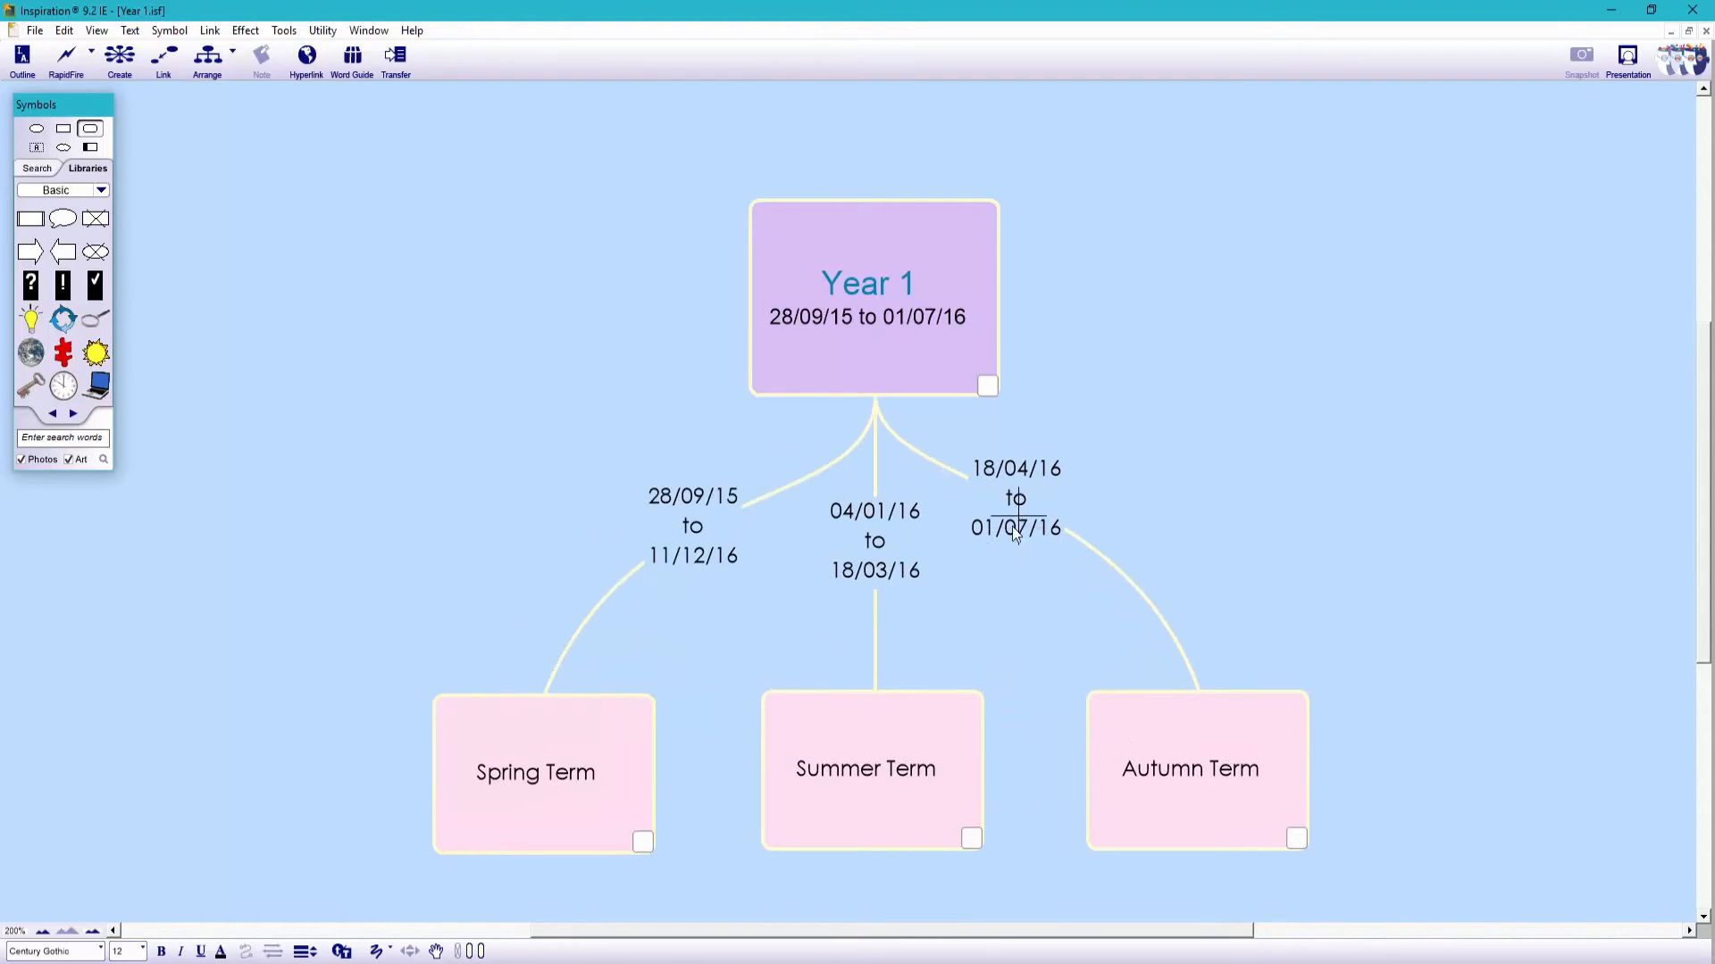
drag(1013, 529, 1090, 581)
click(690, 571)
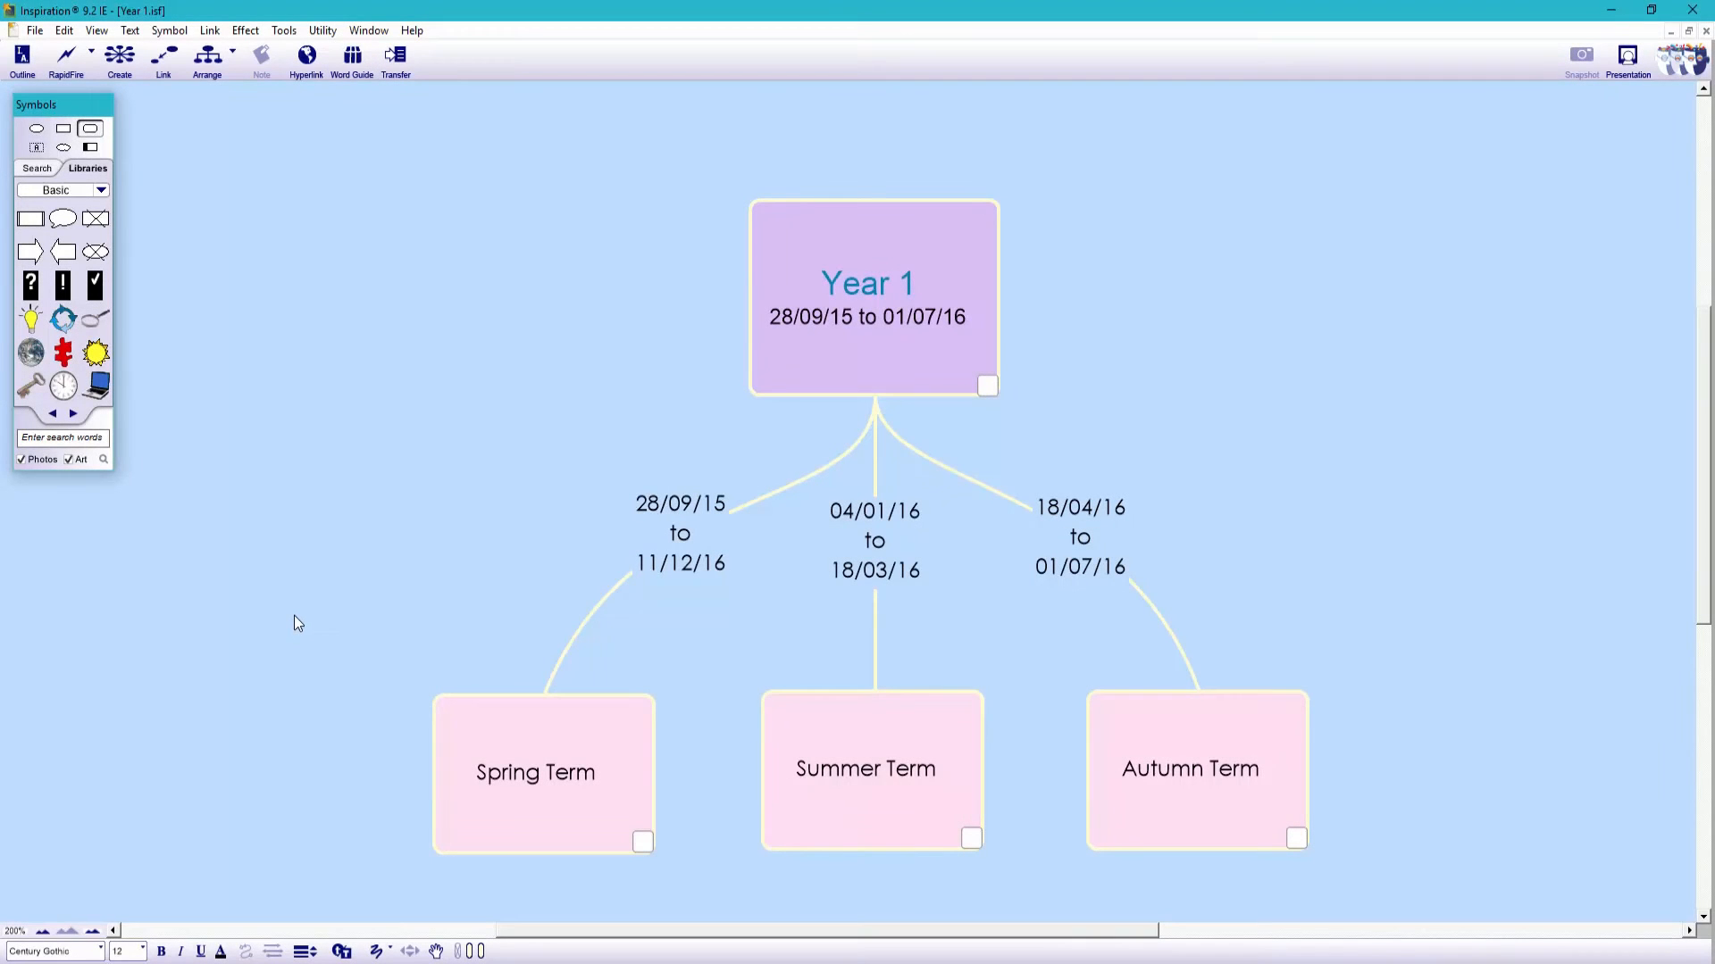
Place the home symbol from the StudyMap custom library beside Spring Term and label it HOME.
click(101, 191)
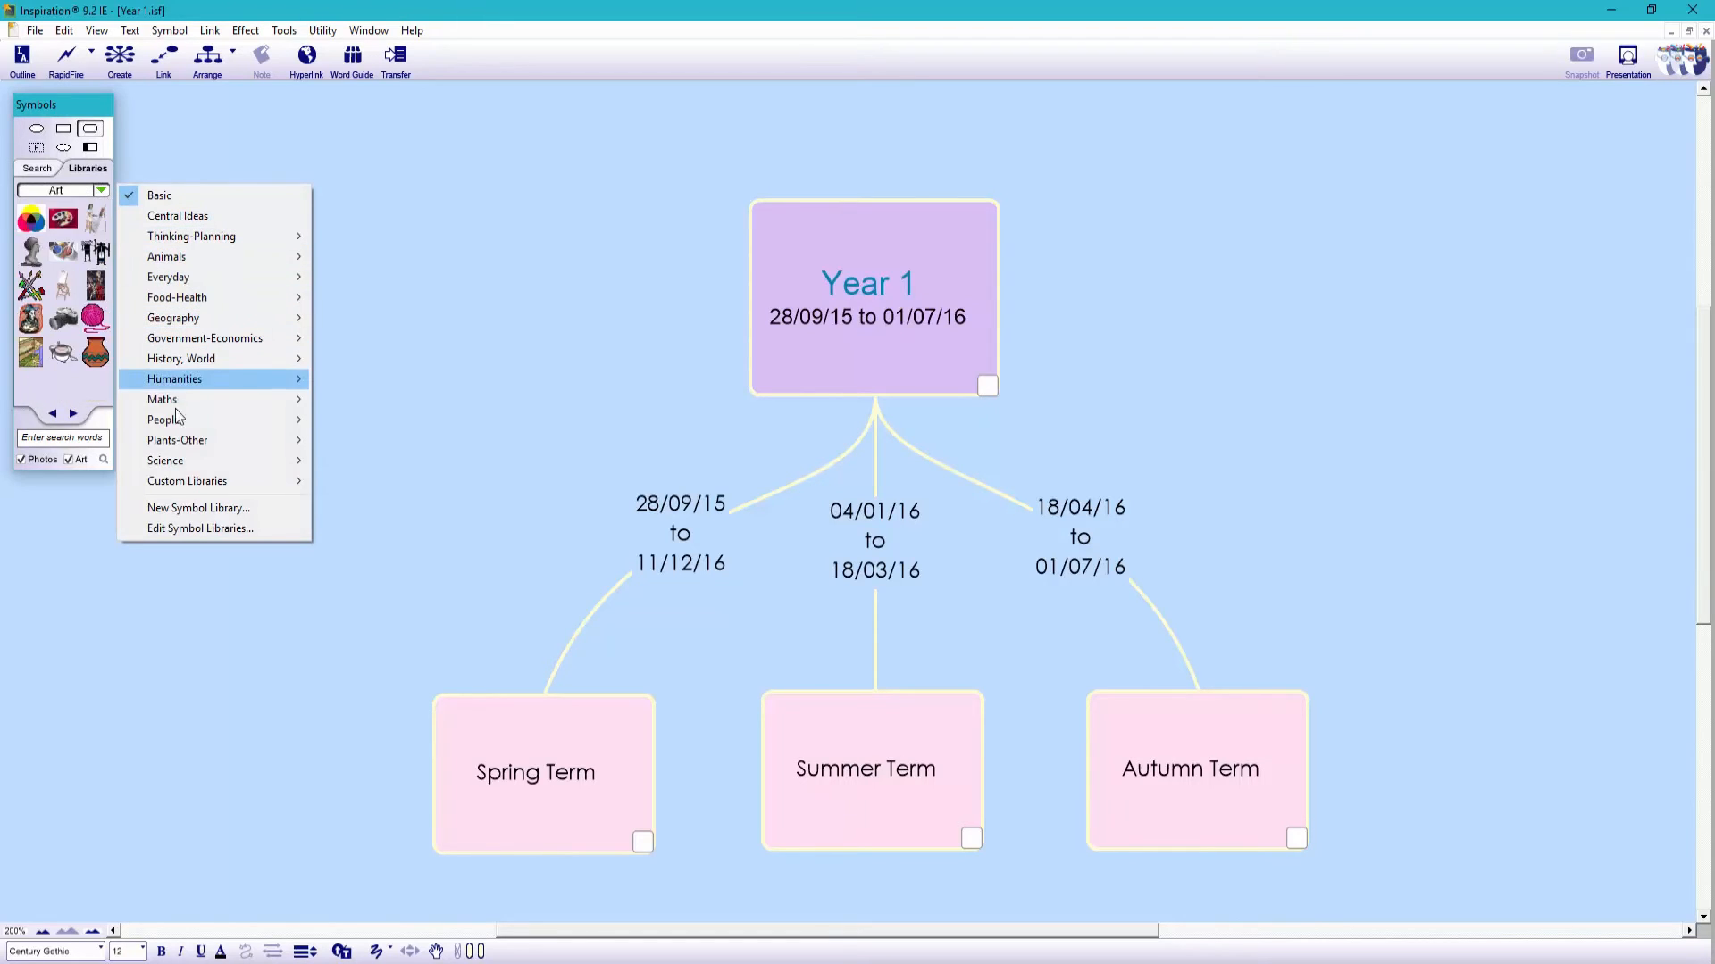
mouse_move(176, 485)
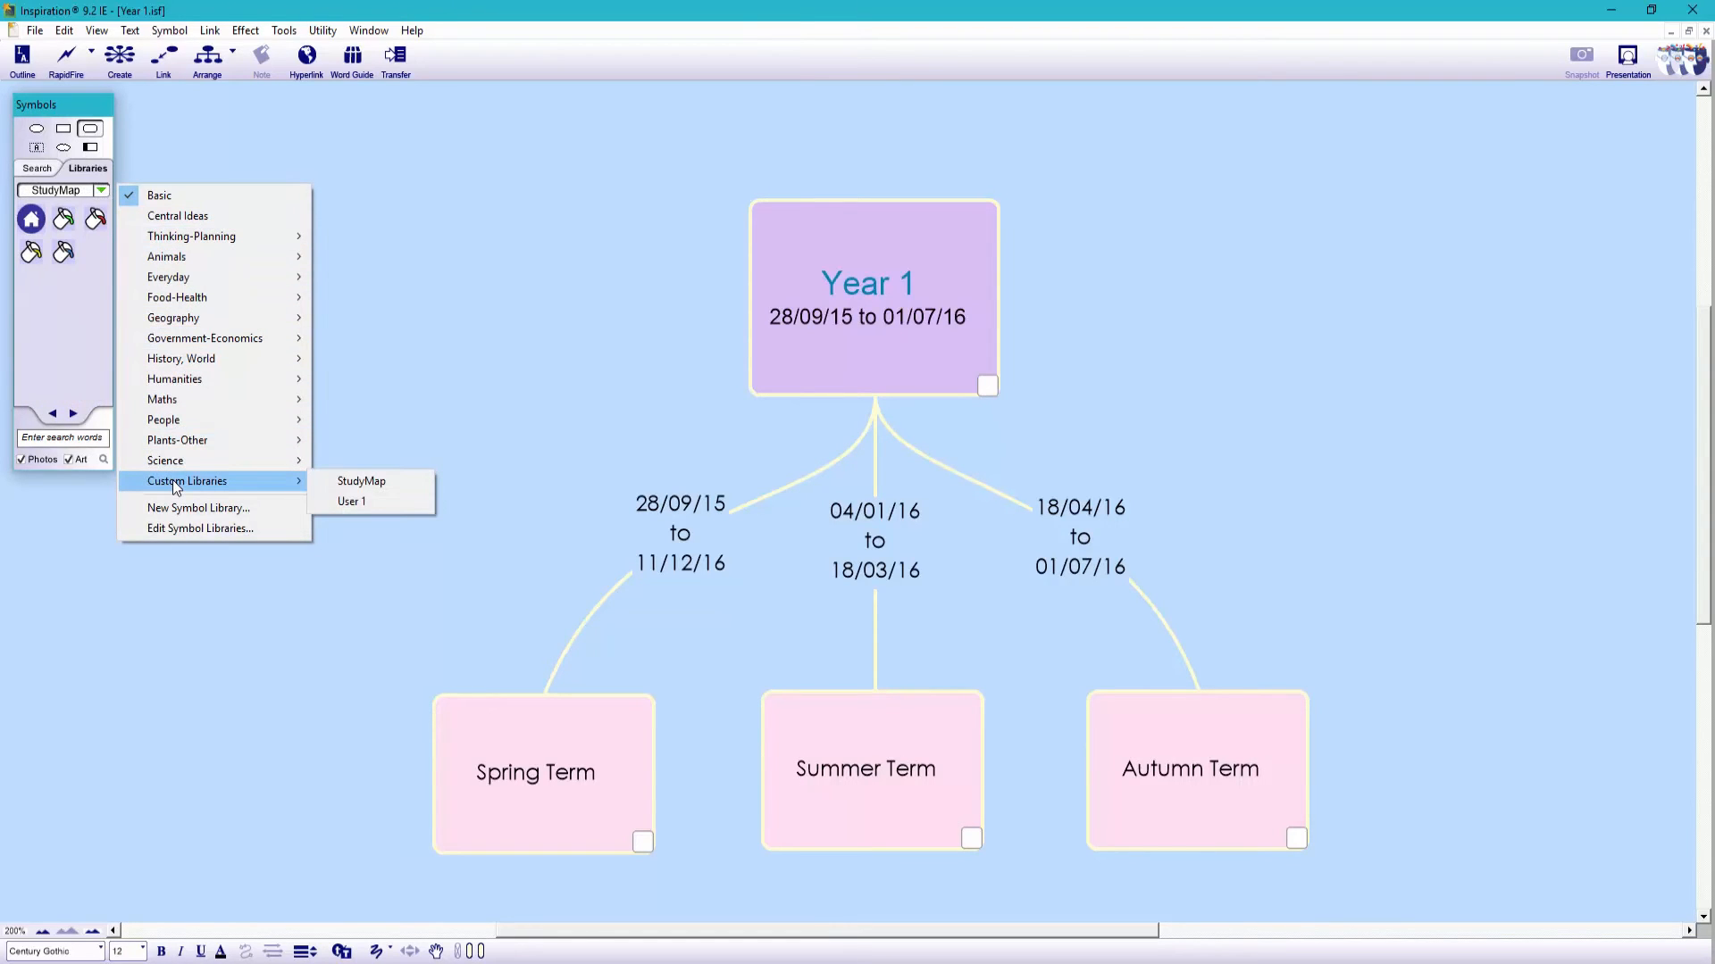
click(325, 484)
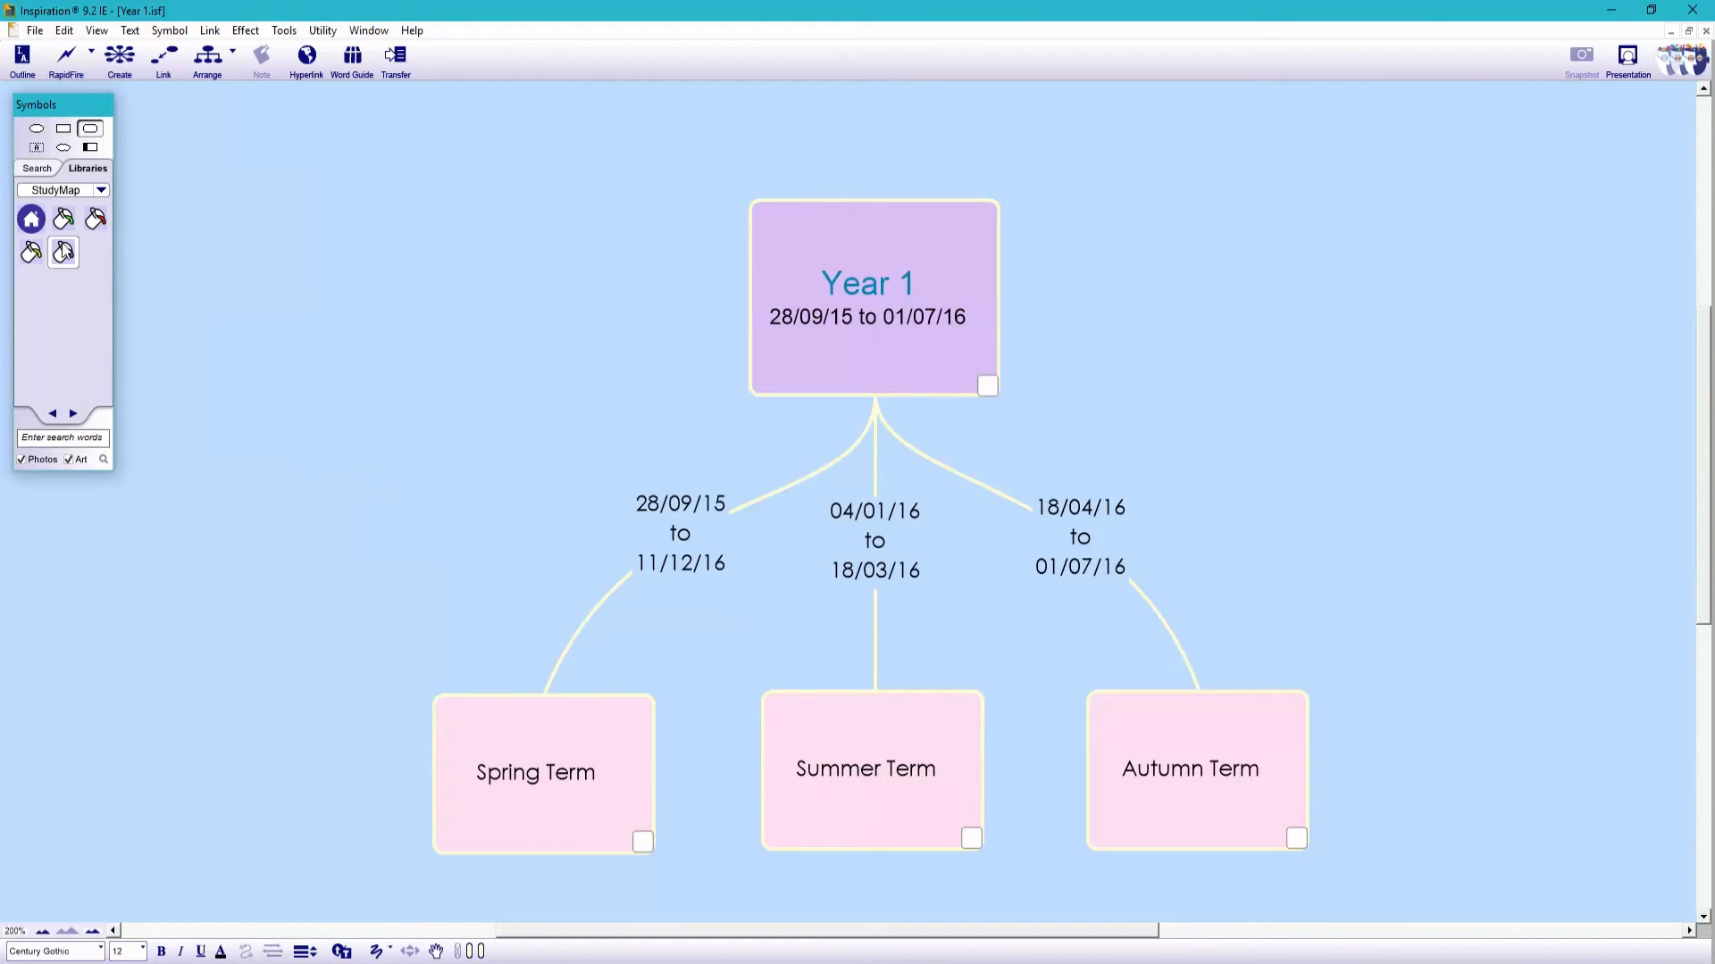
drag(37, 231, 268, 802)
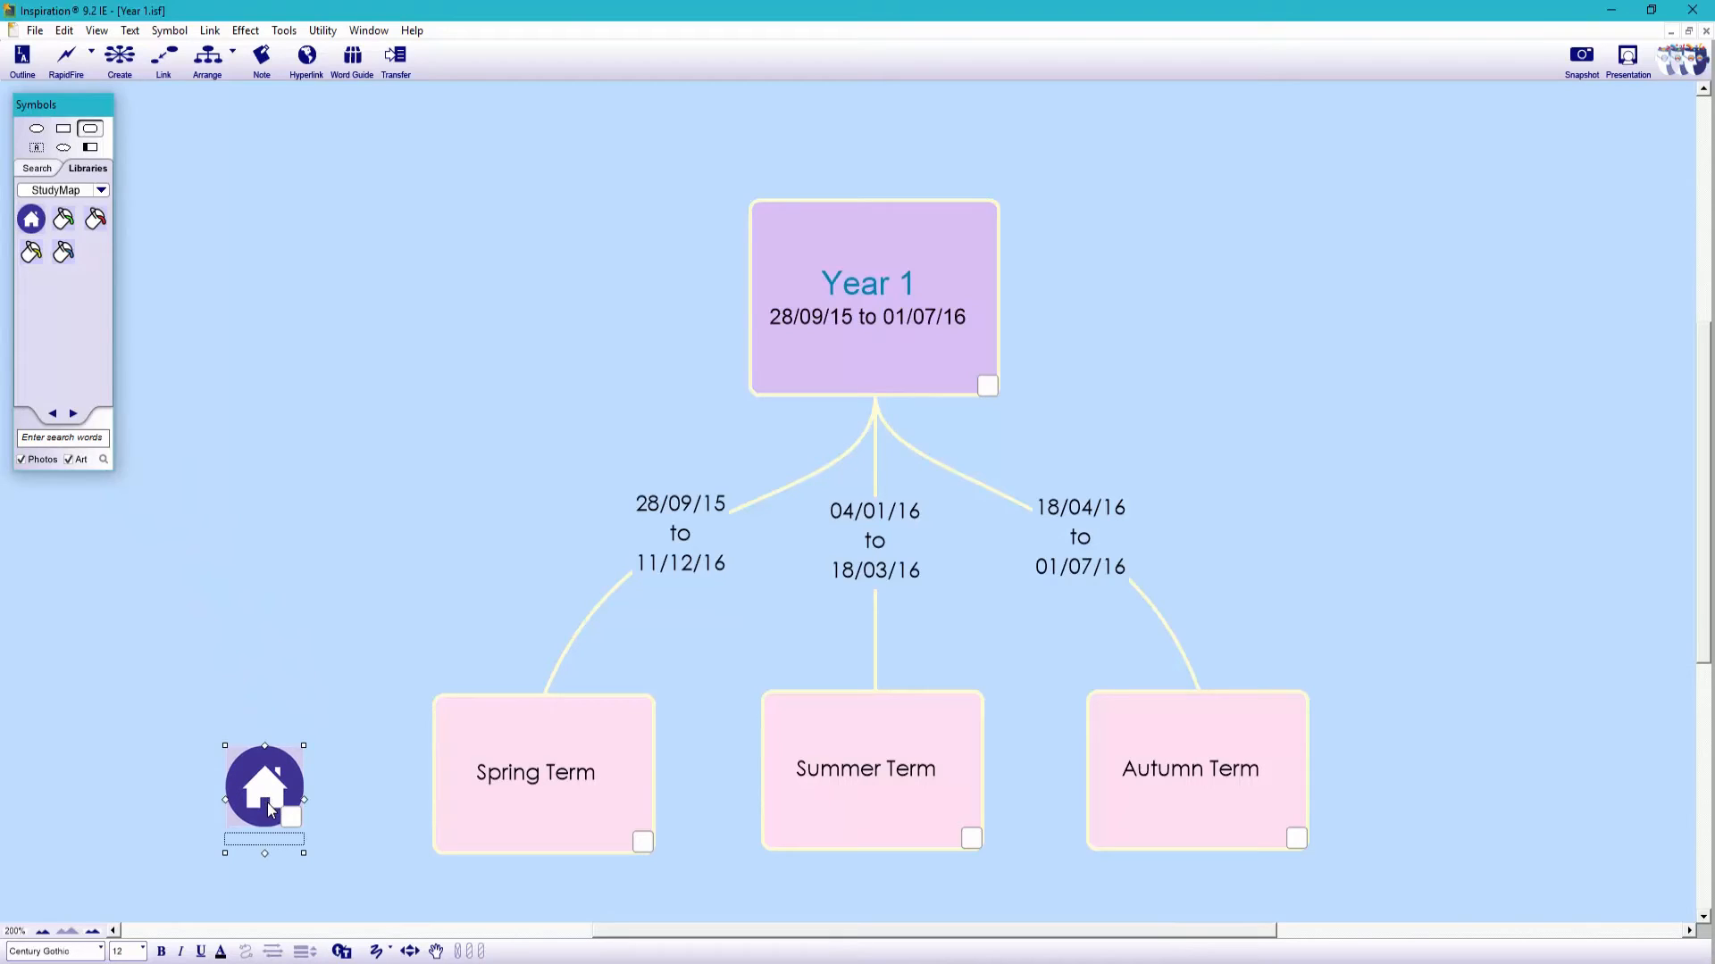
click(265, 844)
text(HOME)
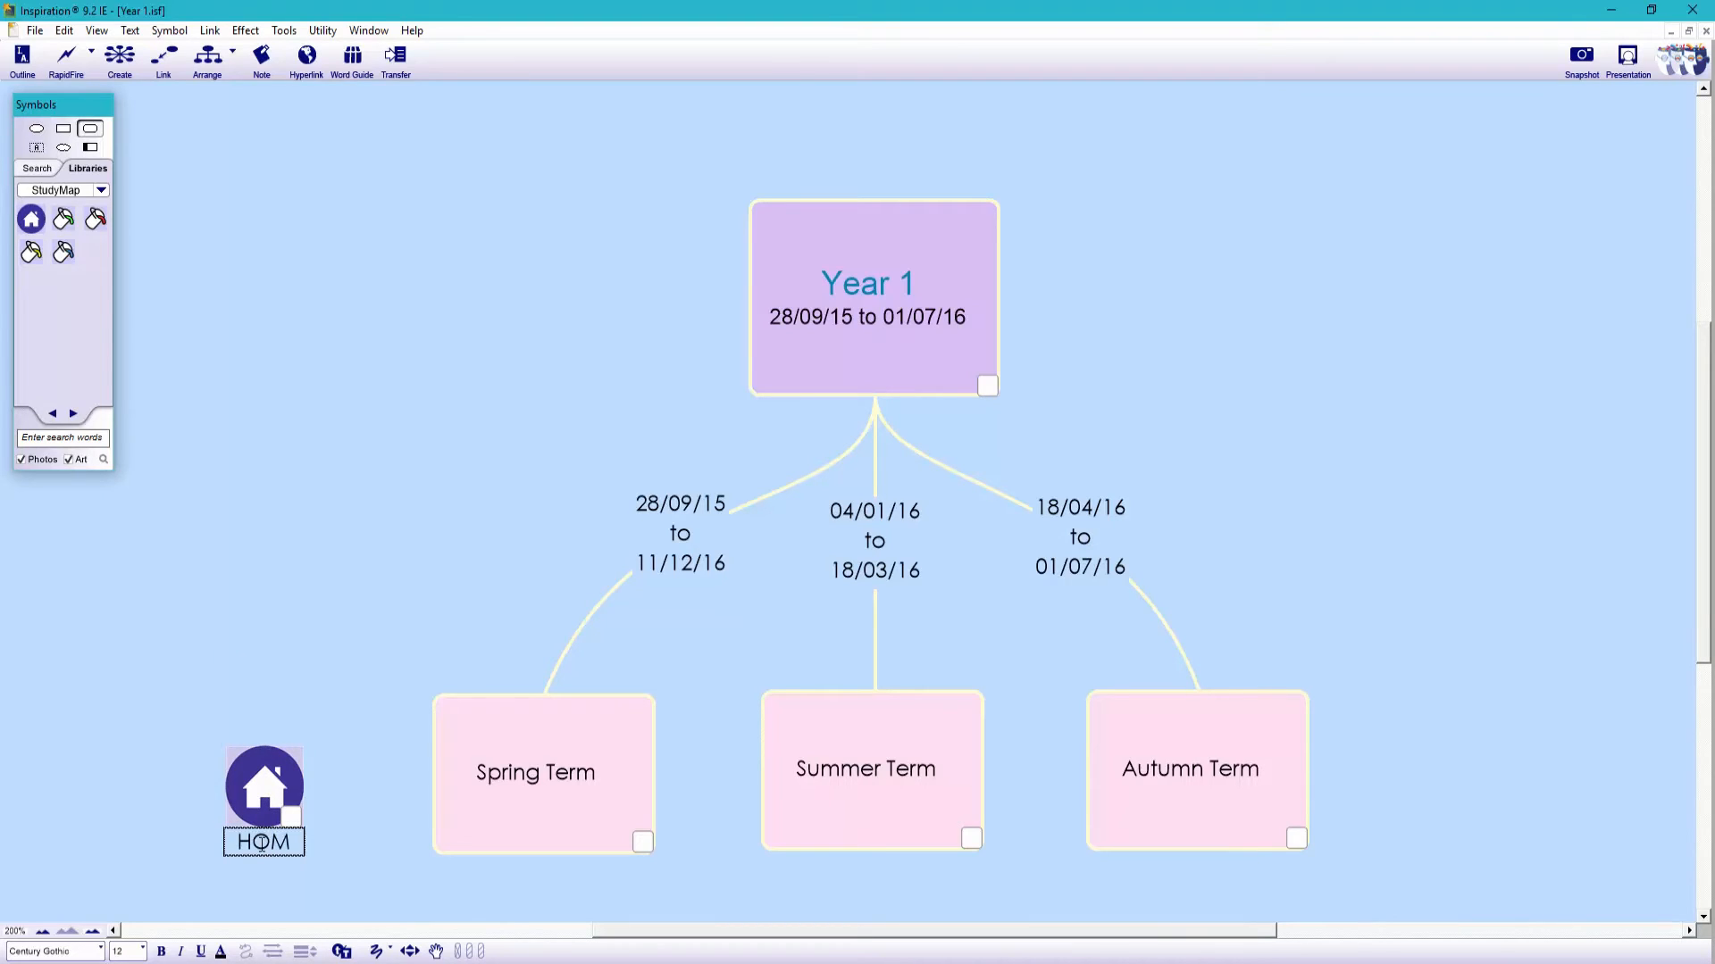
click(191, 799)
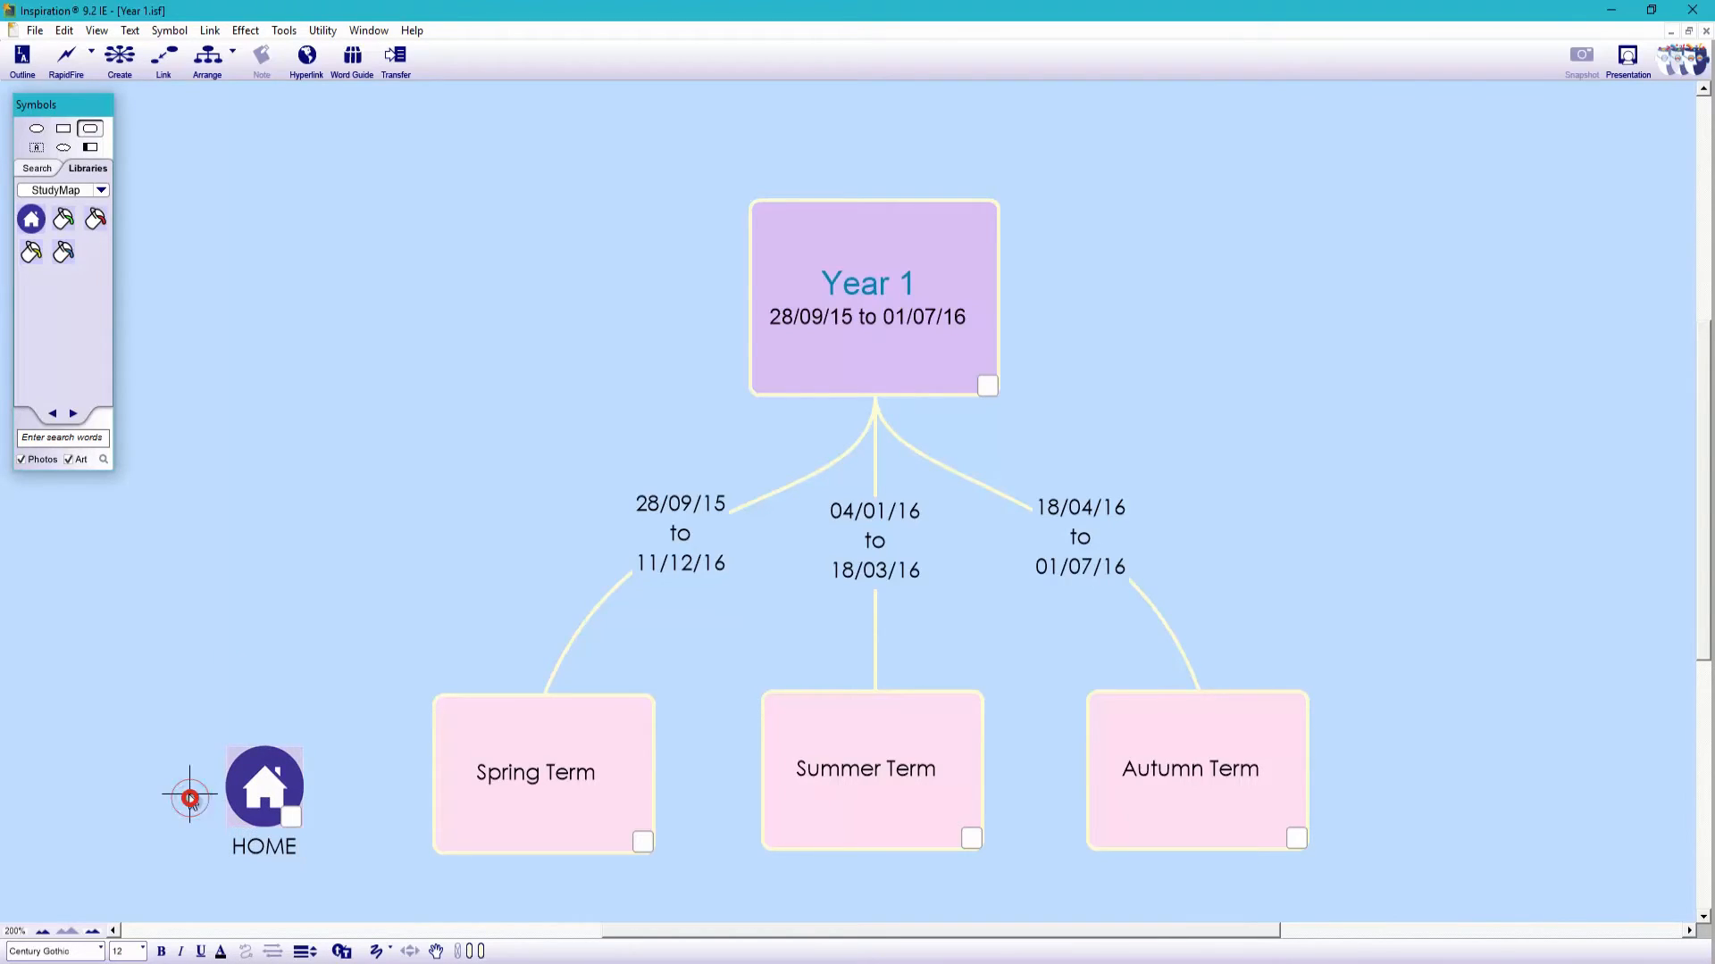
Hyperlink the HOME symbol to the file BA (Hons) History of Art.isf in the Inspiration folder.
right_click(248, 791)
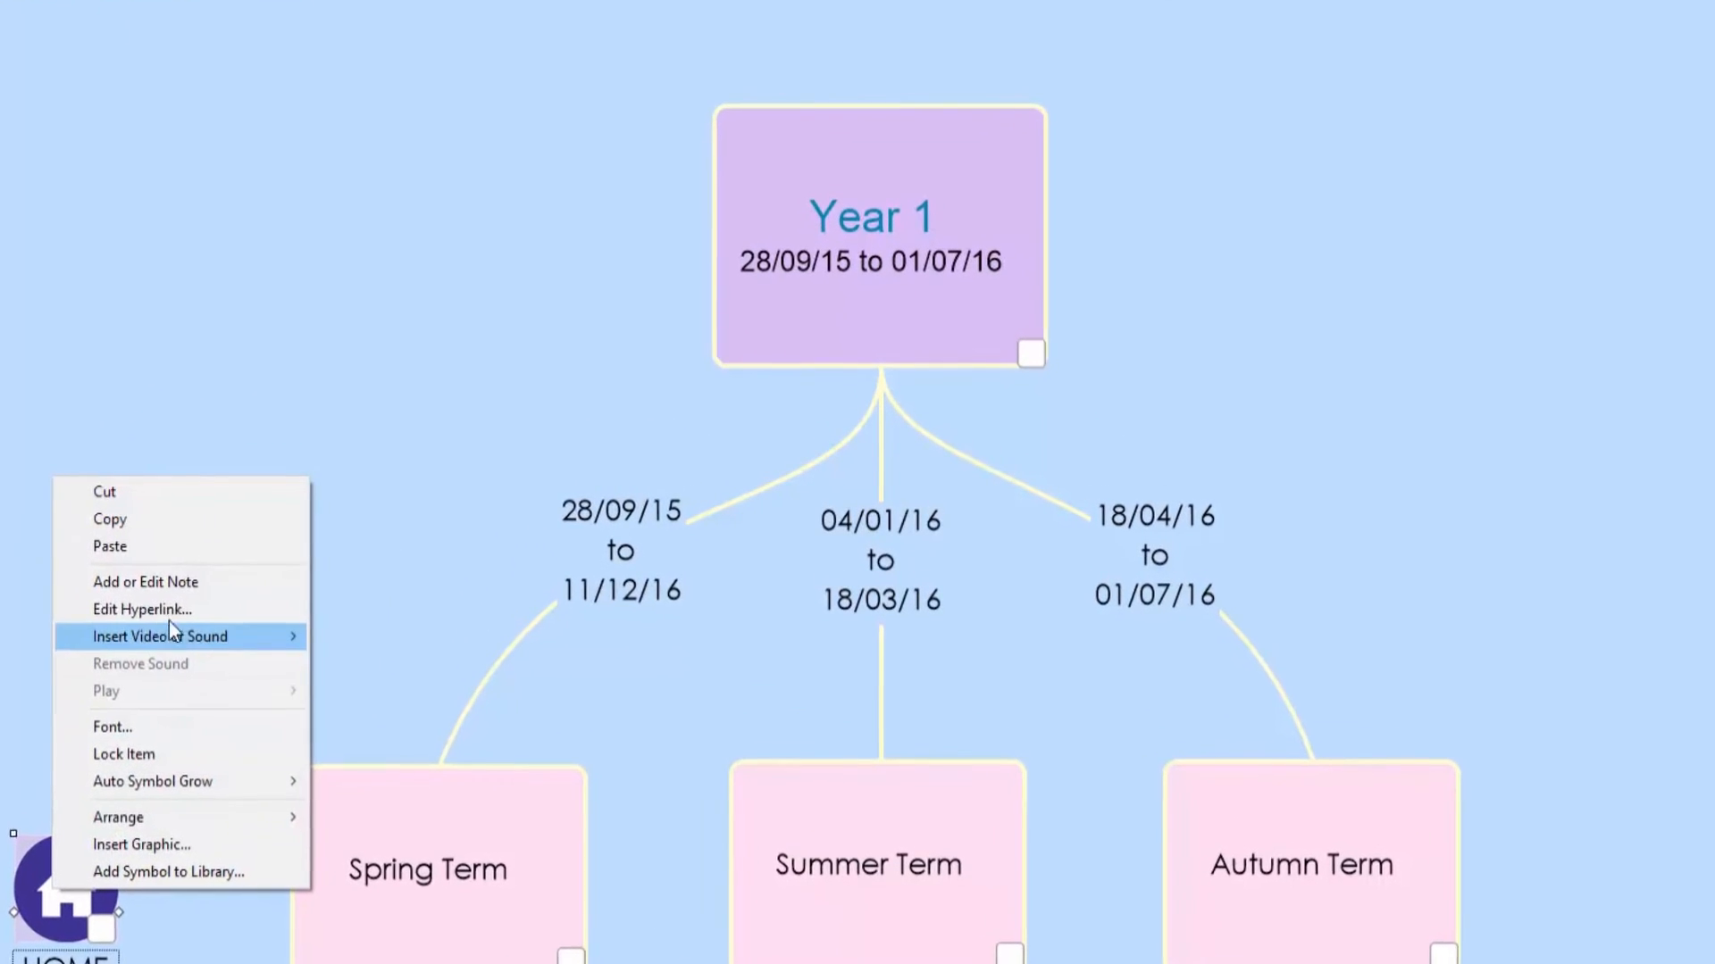
click(175, 604)
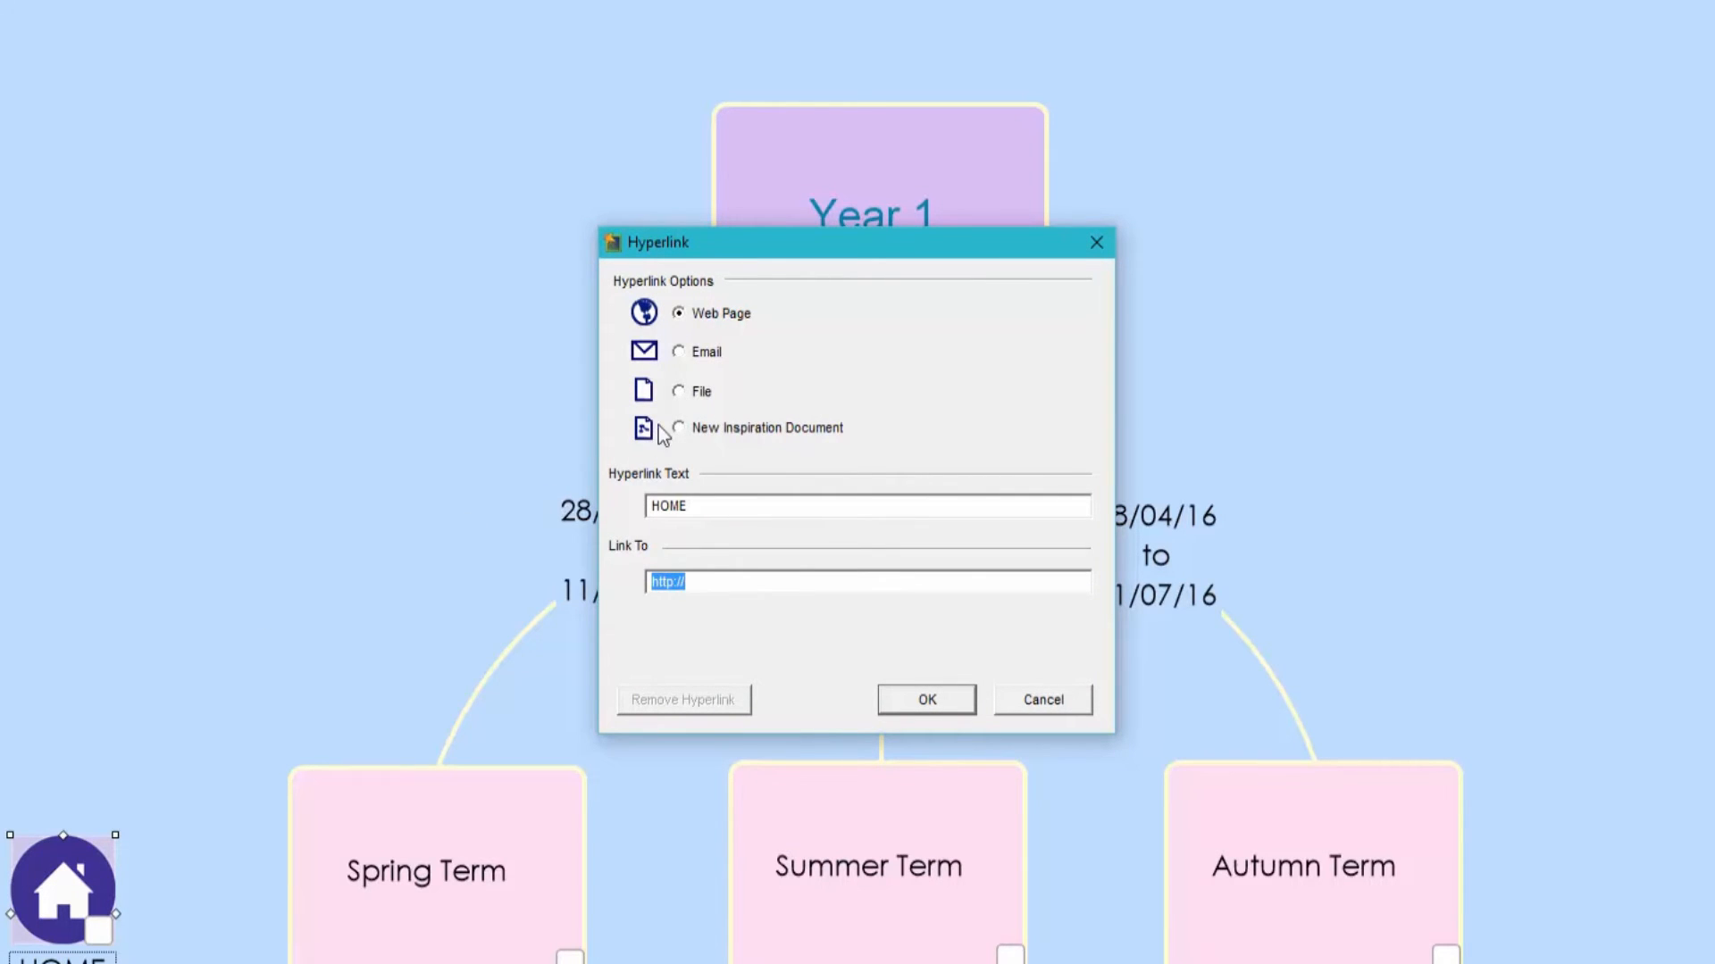
click(679, 391)
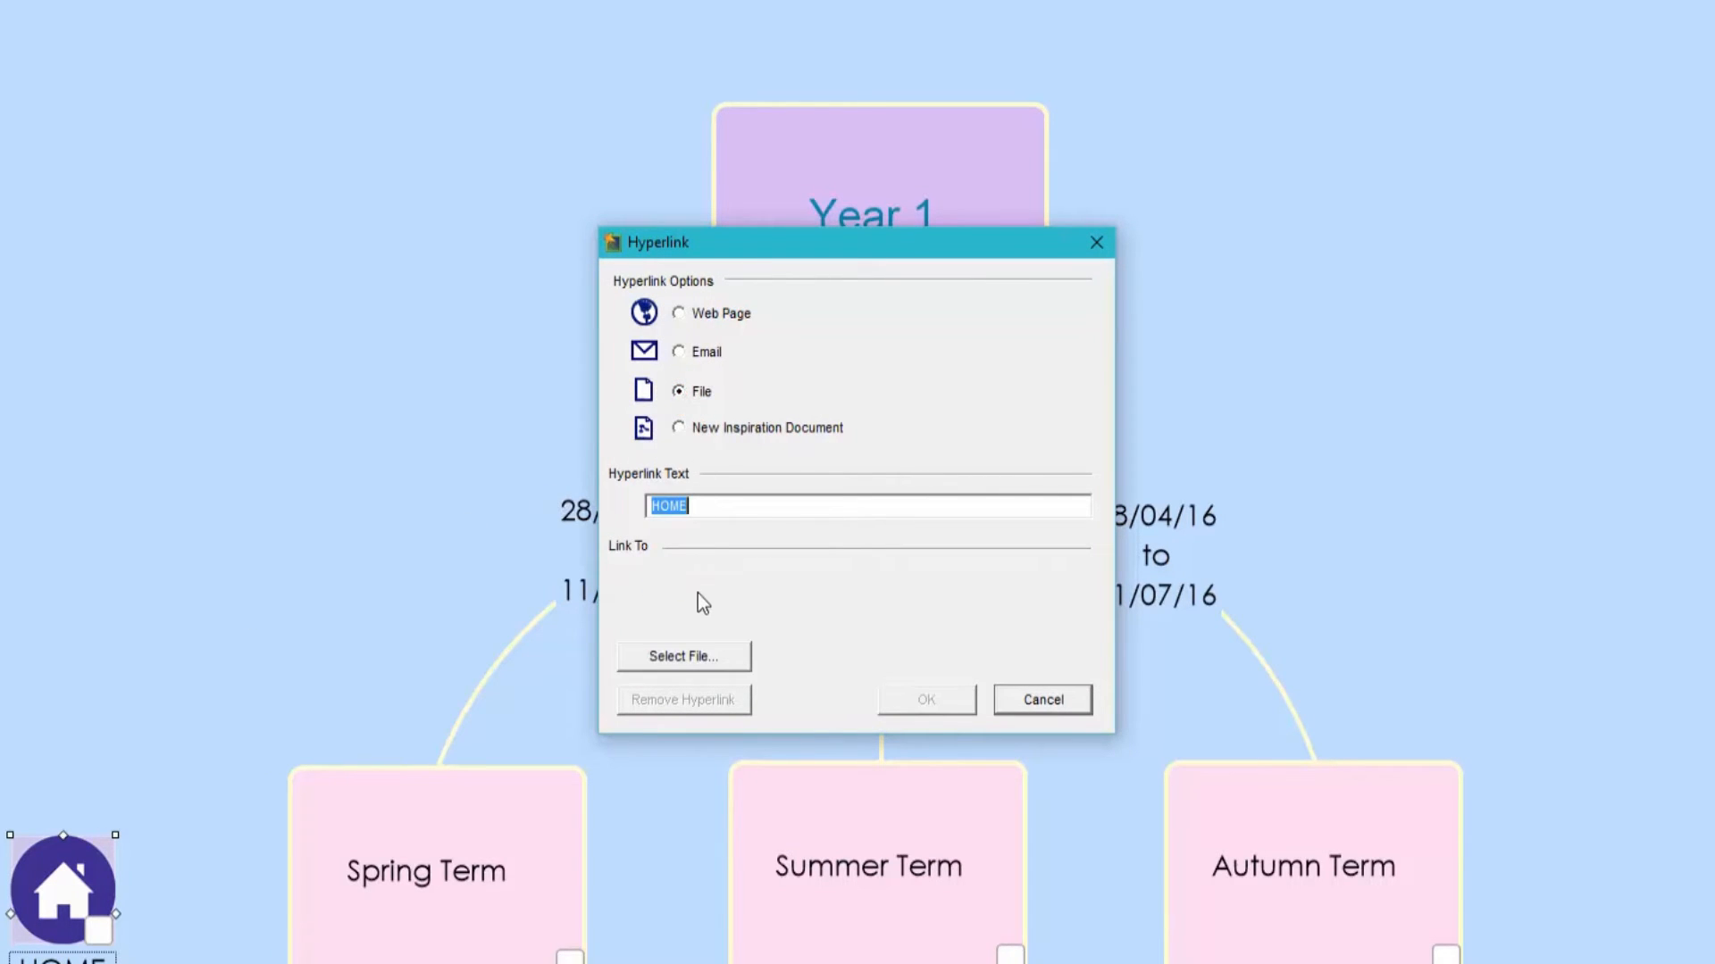
click(719, 659)
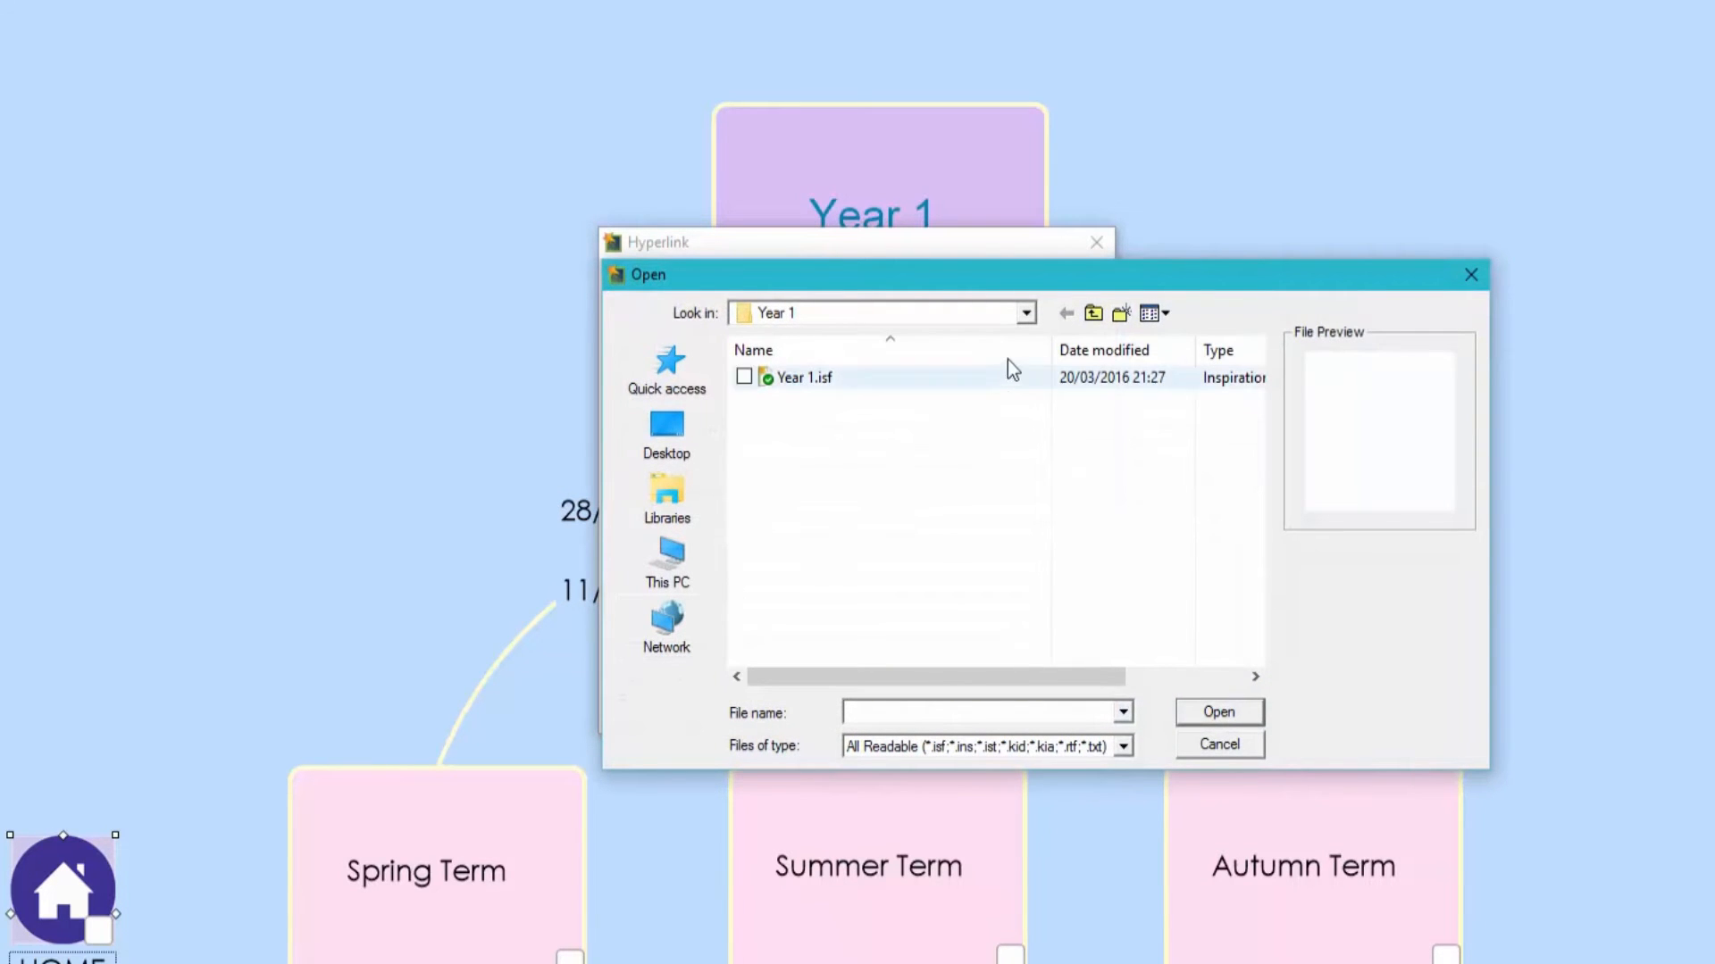
click(1096, 316)
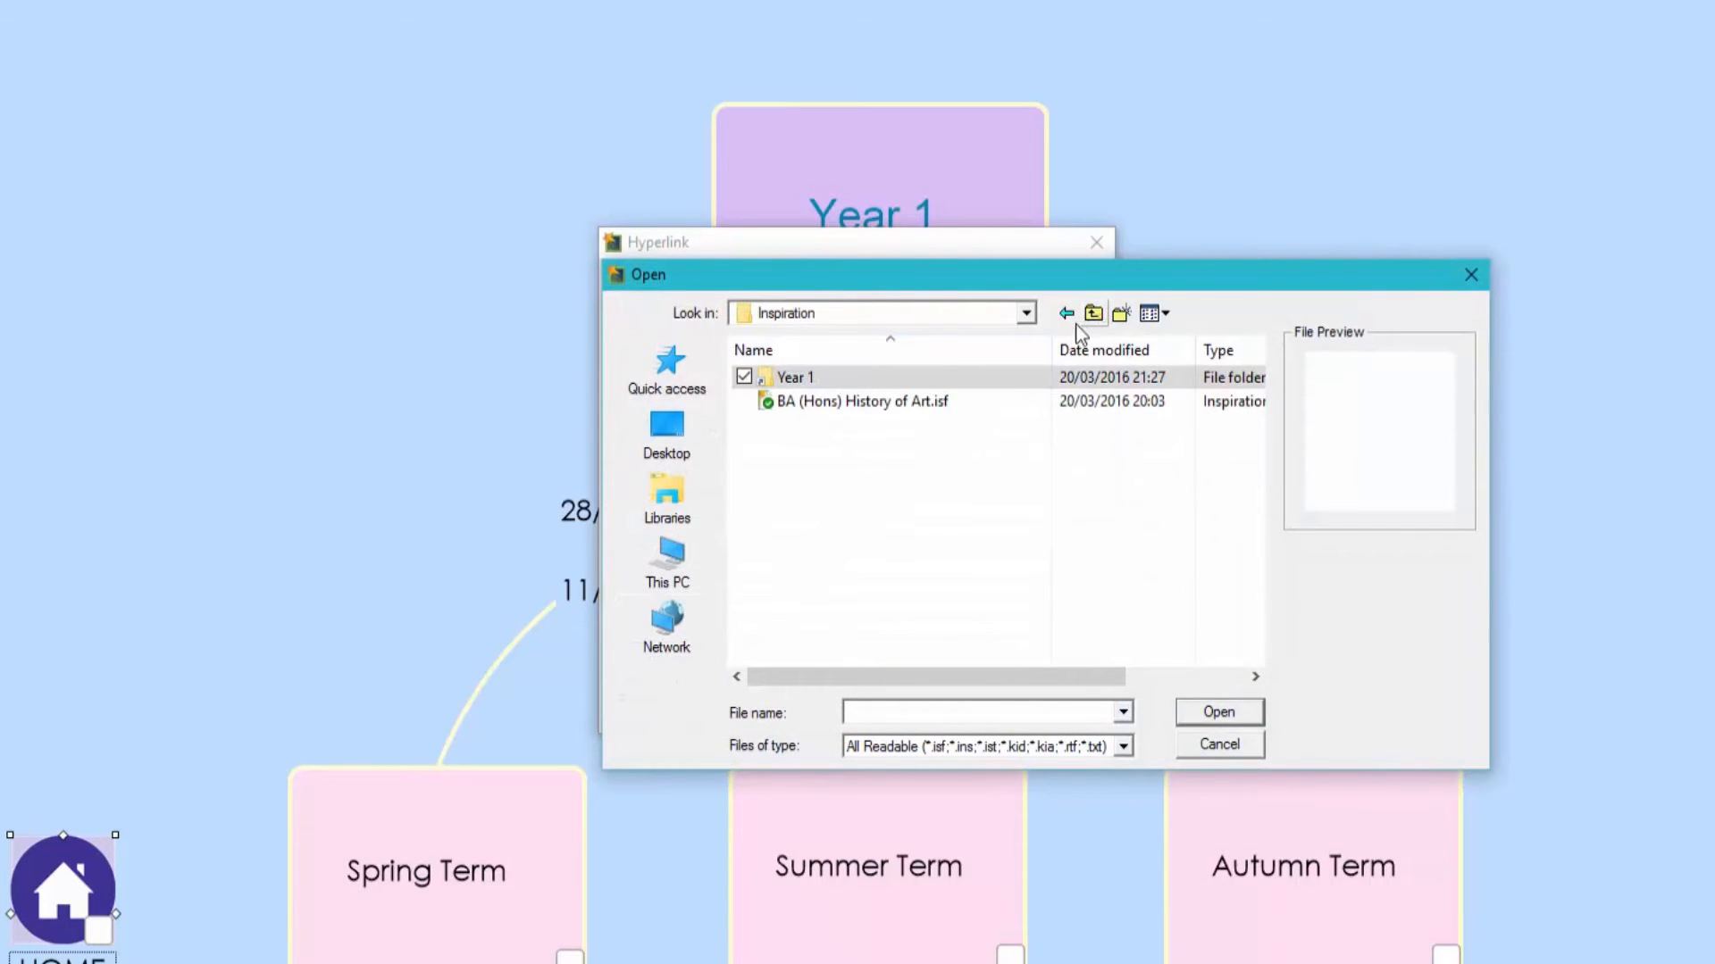
click(980, 399)
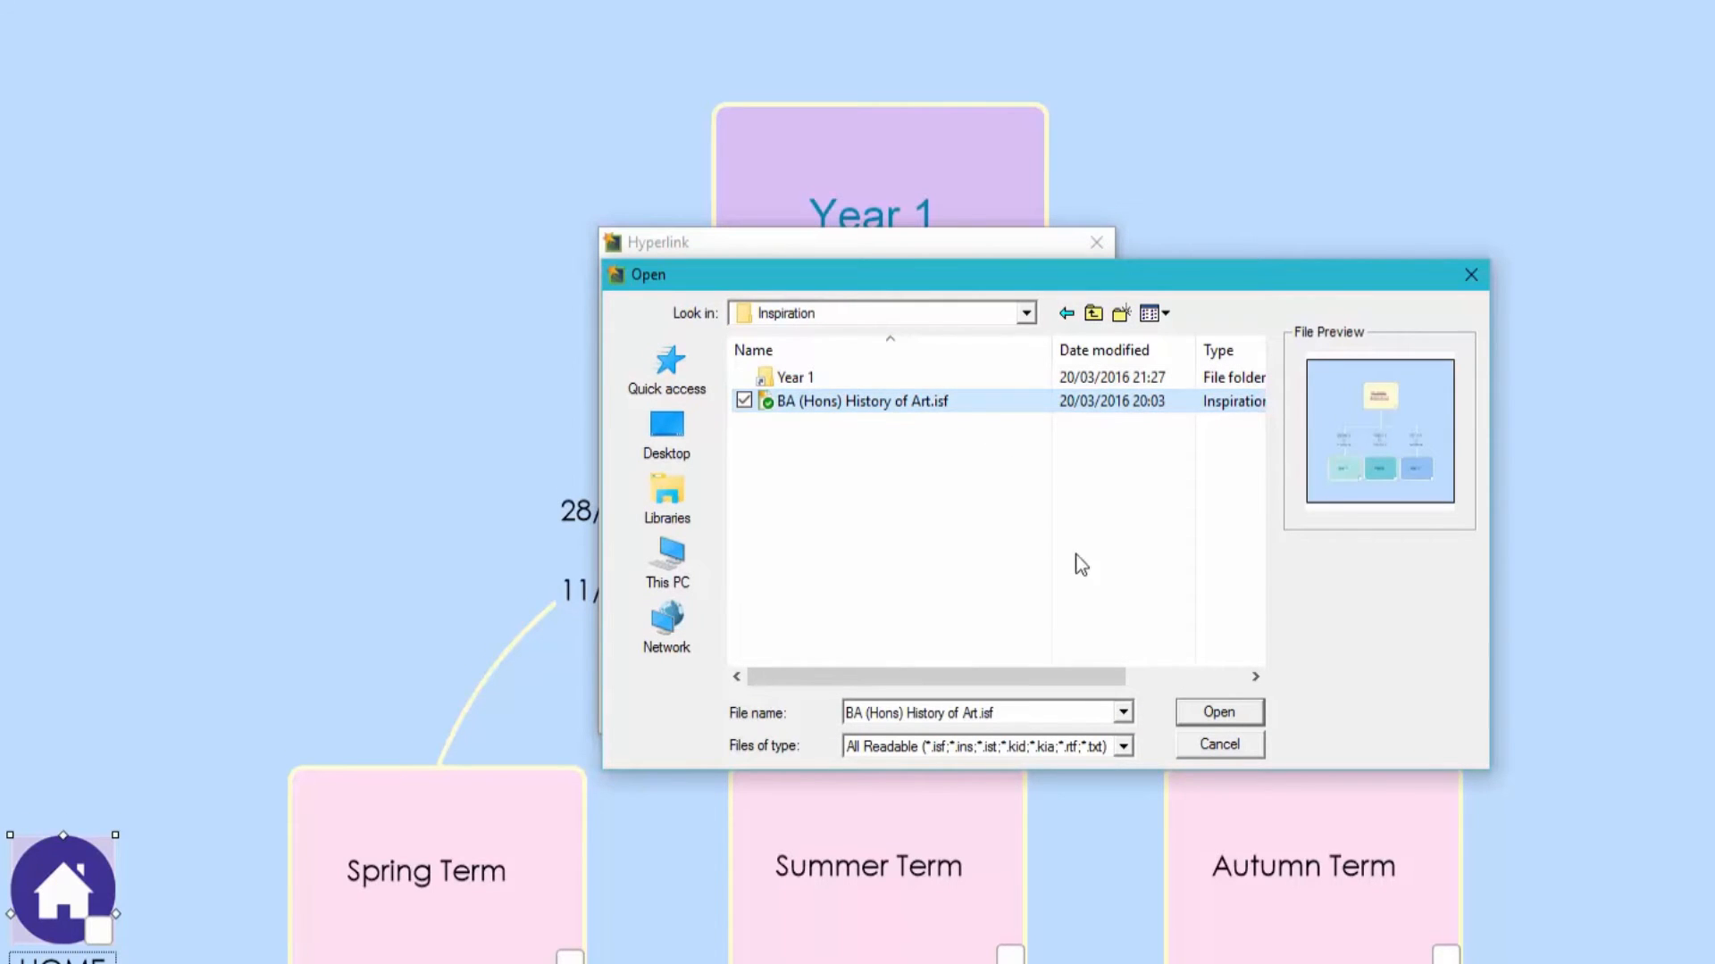
click(1210, 711)
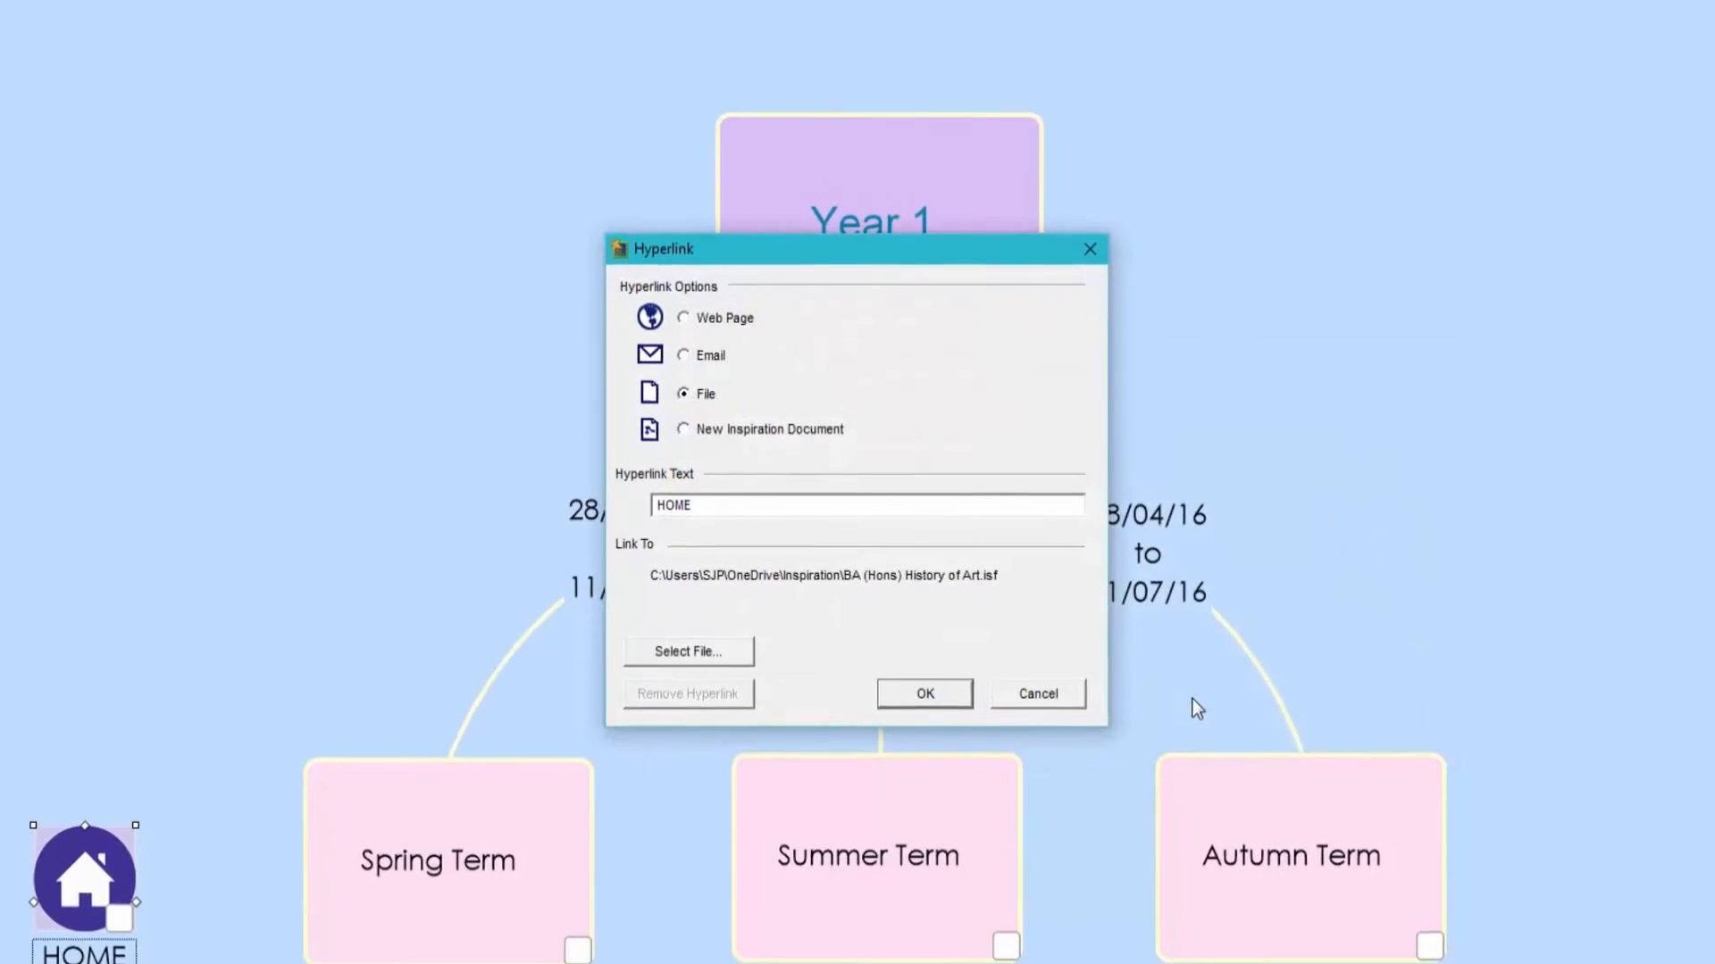
click(921, 681)
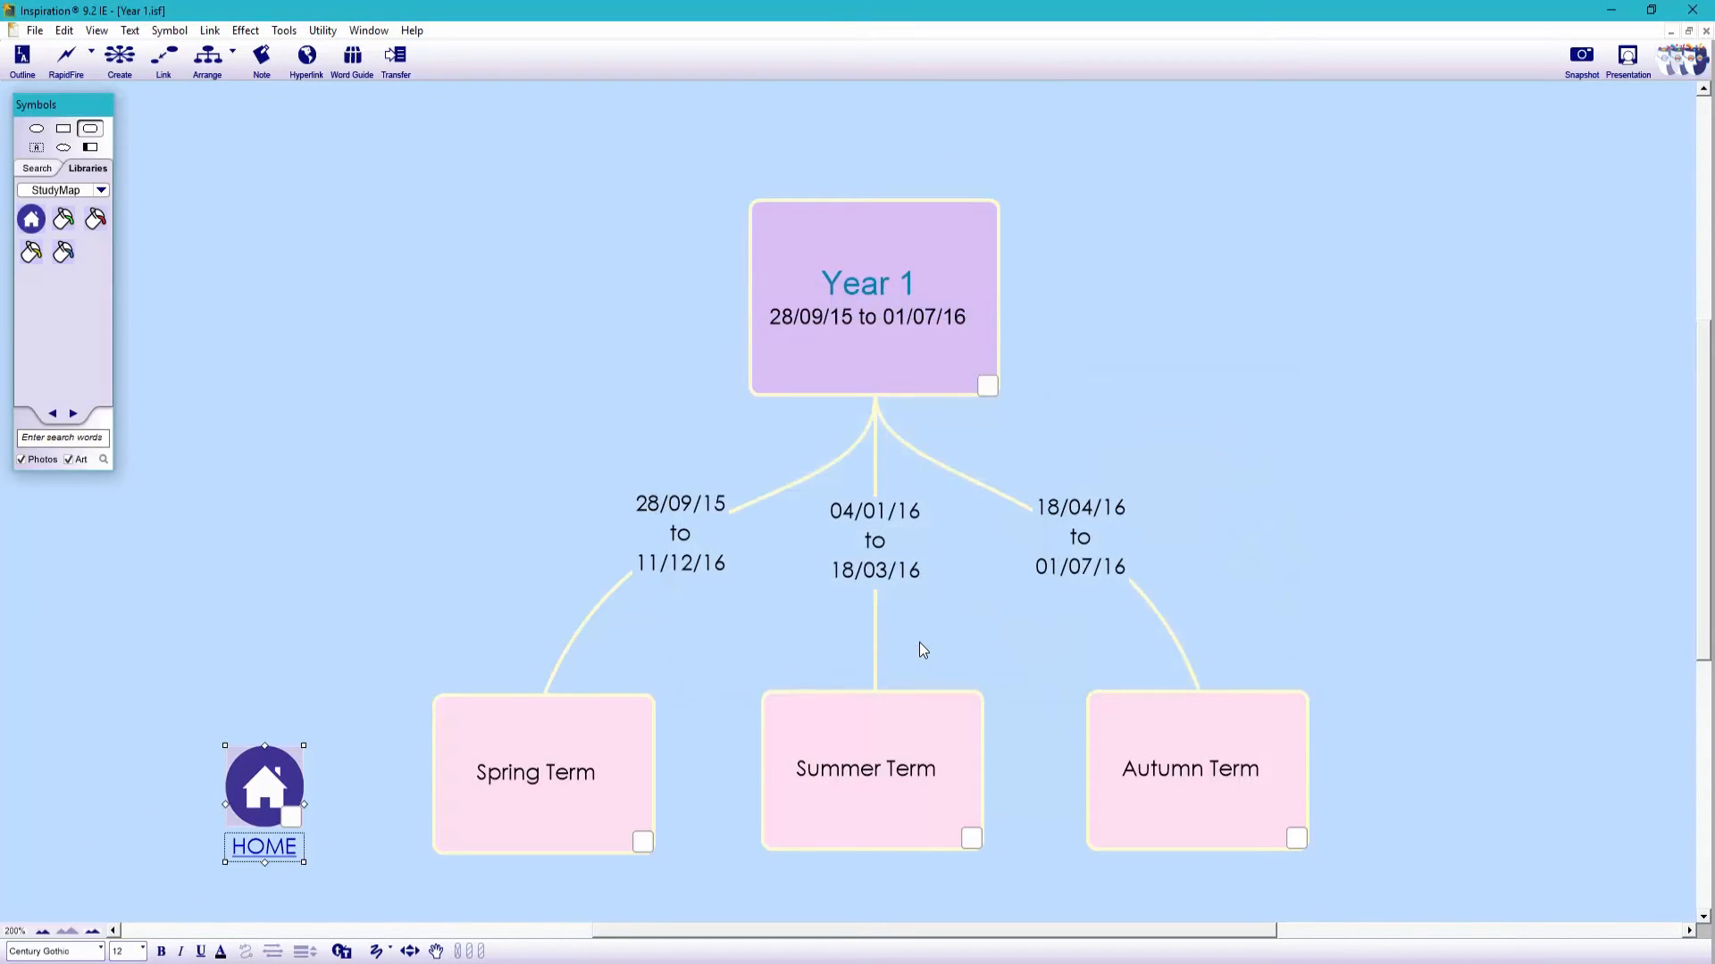
Save the Year 1 map, and follow the HOME link and the Year 1 link back to test them.
key(ctrl+s)
click(368, 608)
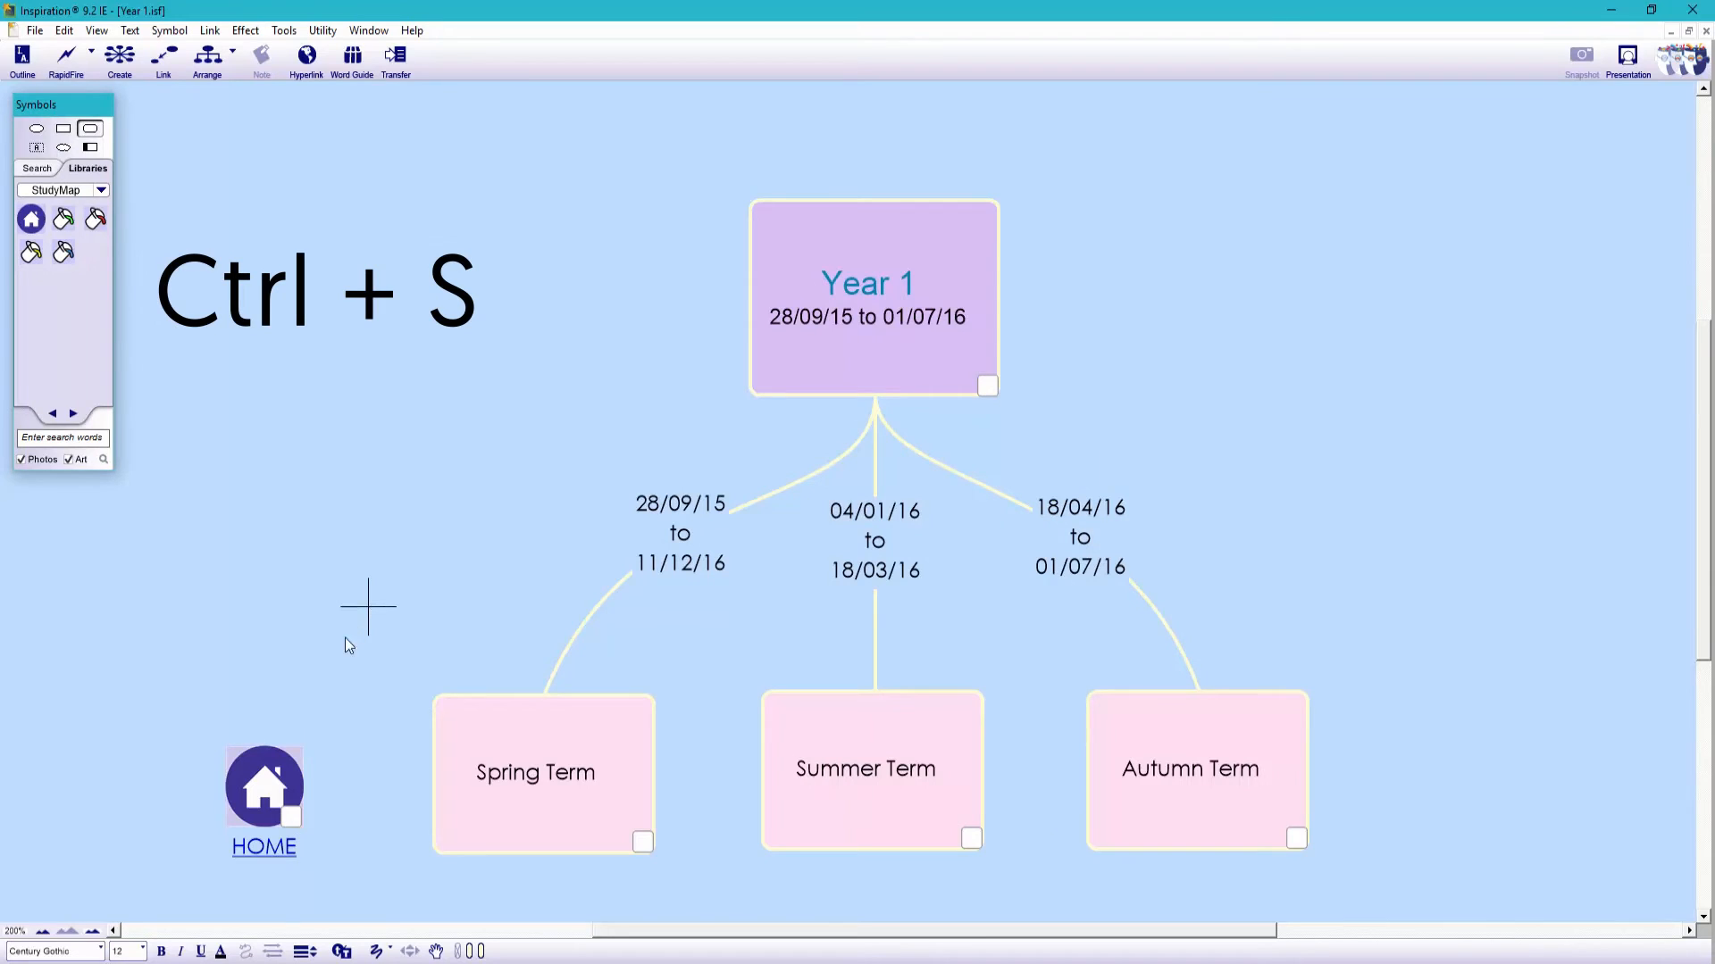
click(260, 846)
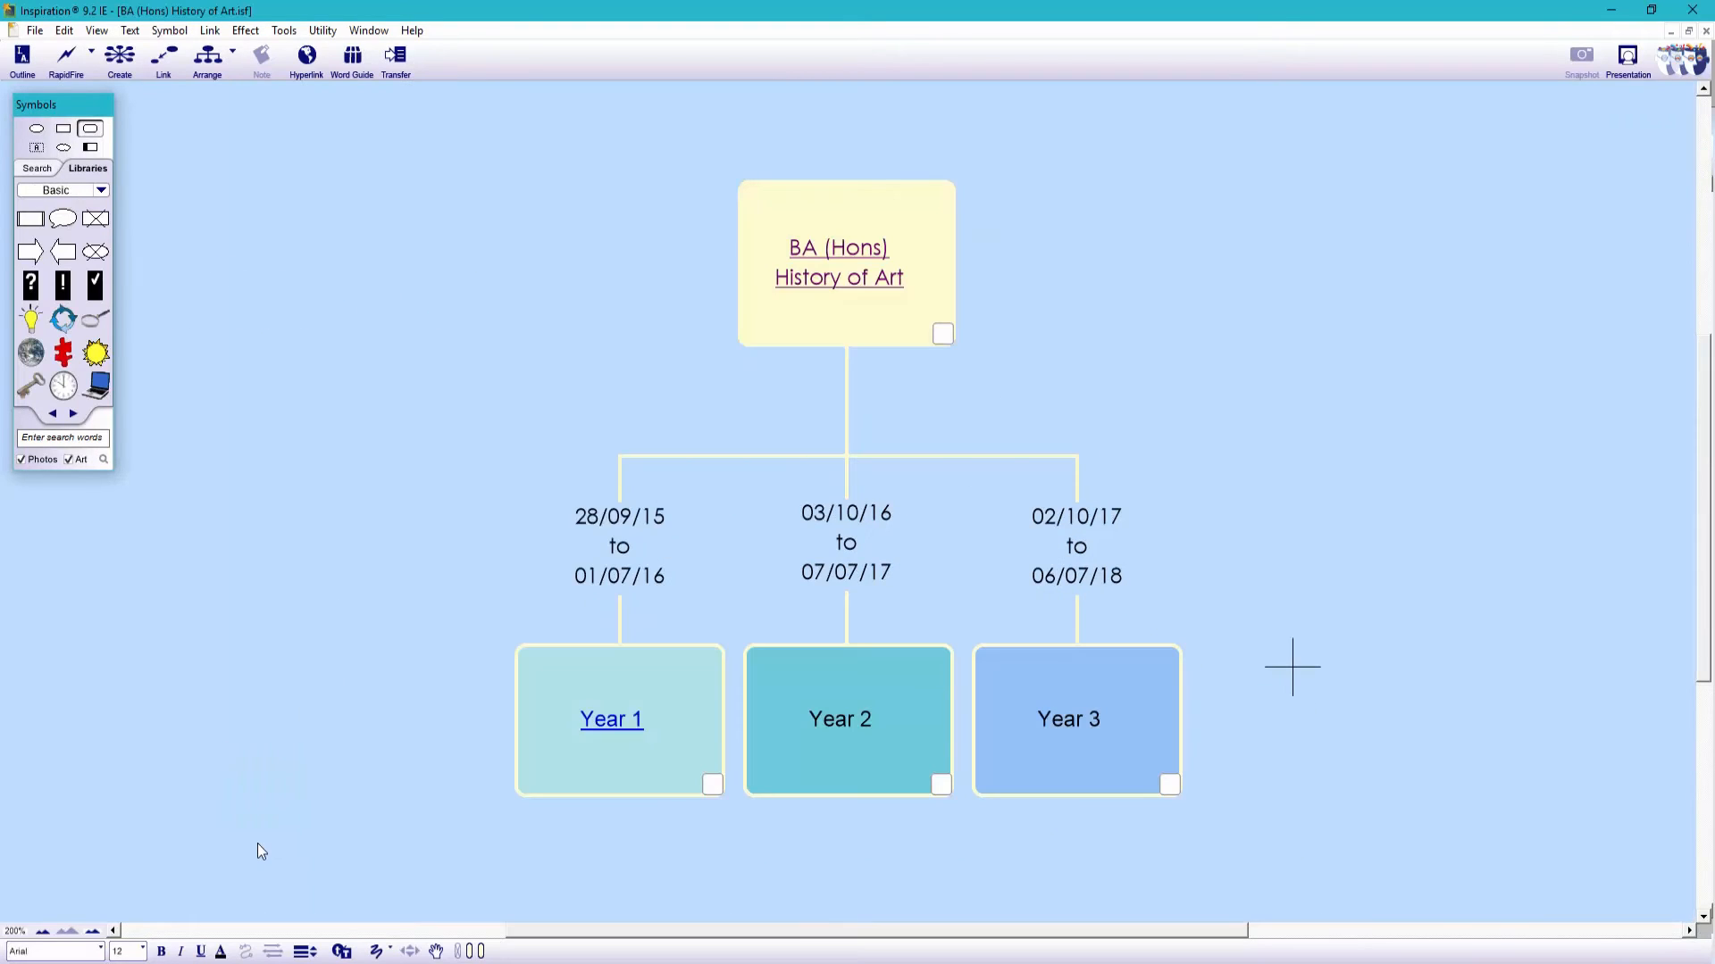
click(600, 732)
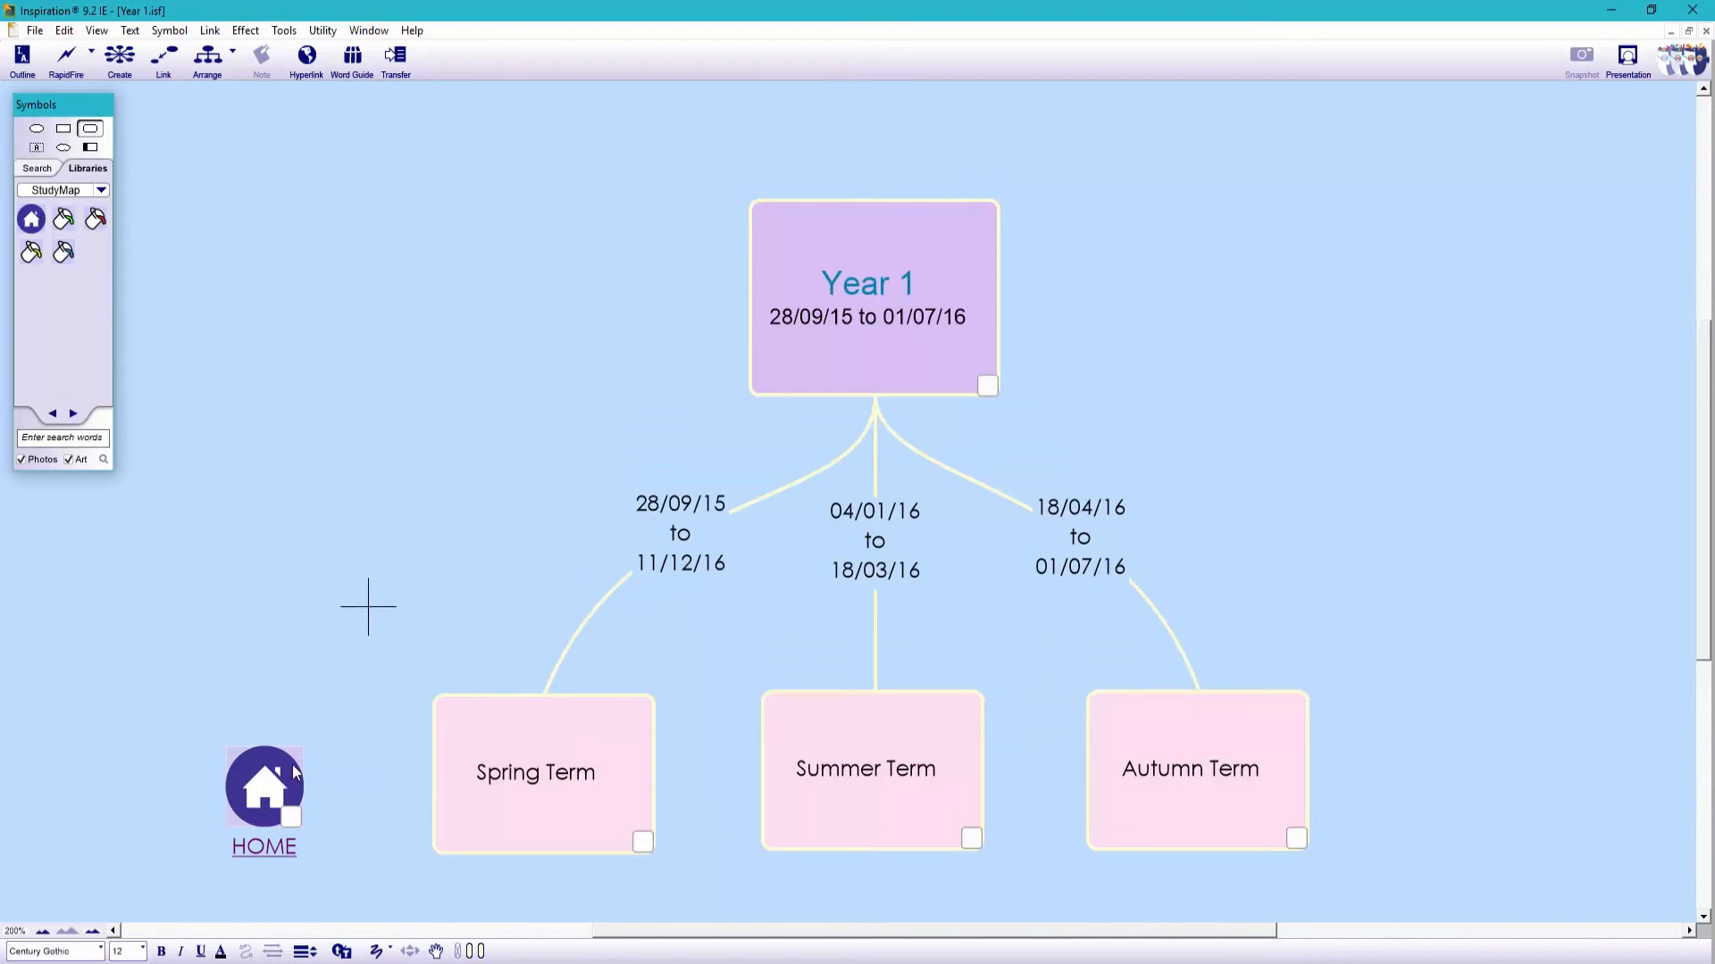
Copy the linked HOME symbol, and hyperlink Spring Term to a new Inspiration document saved as Spring Term.isf in the Year 1 folder.
click(265, 770)
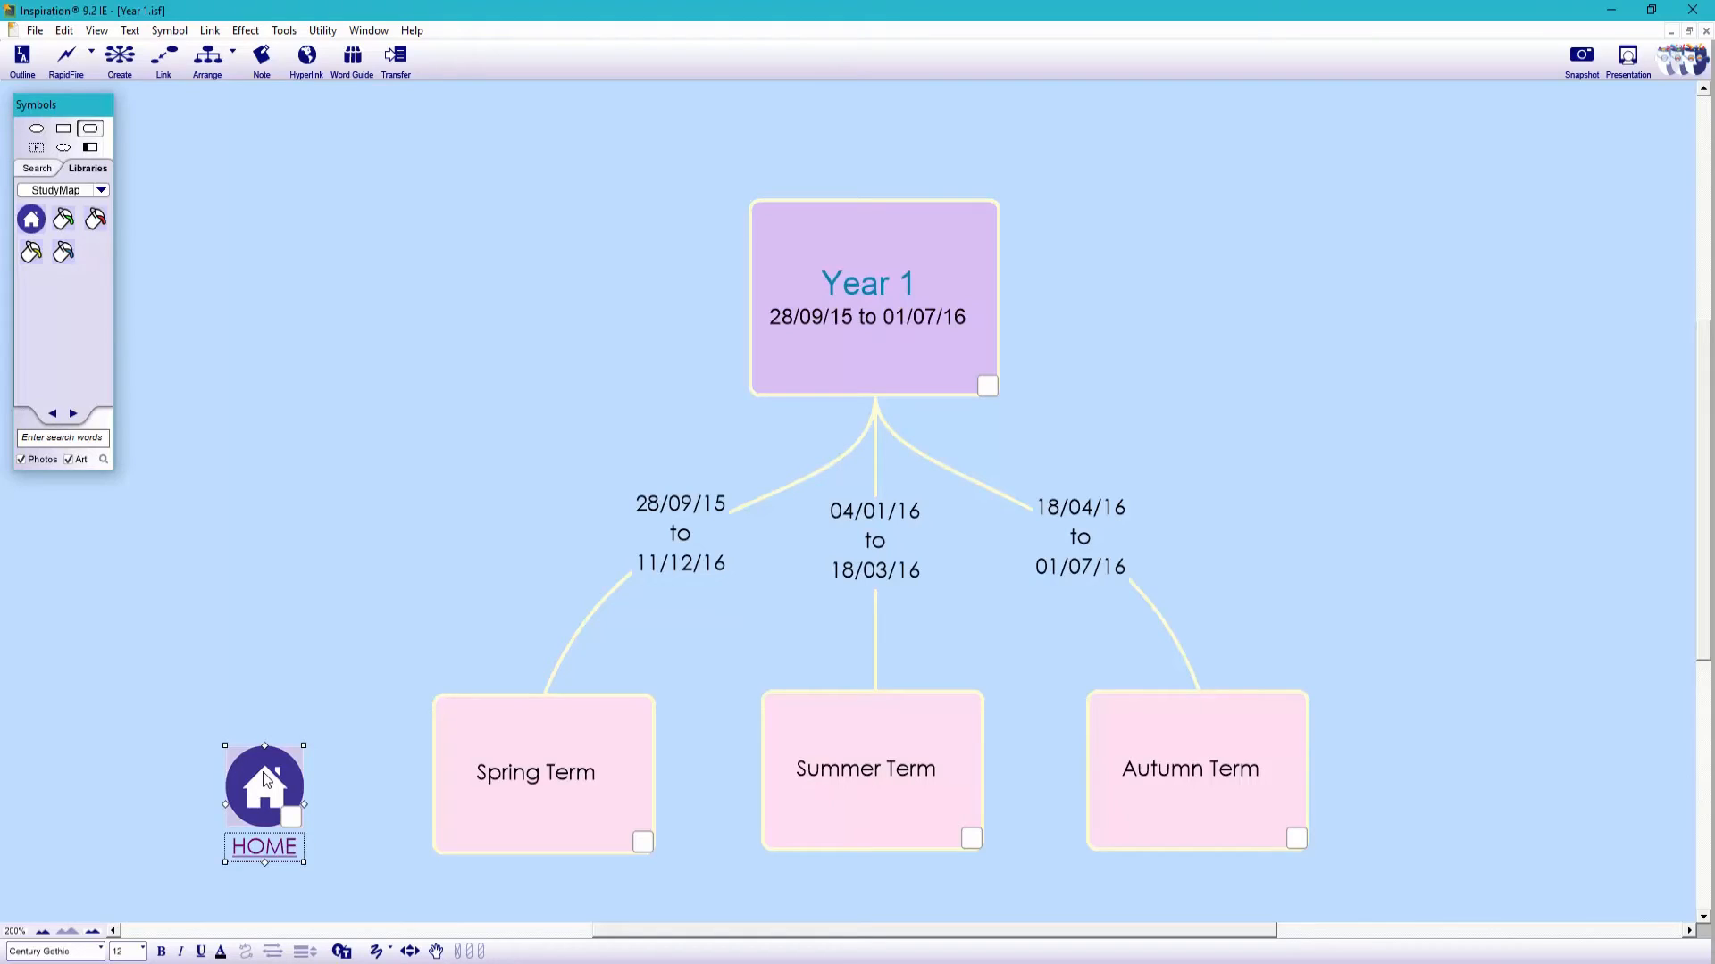
key(ctrl+c)
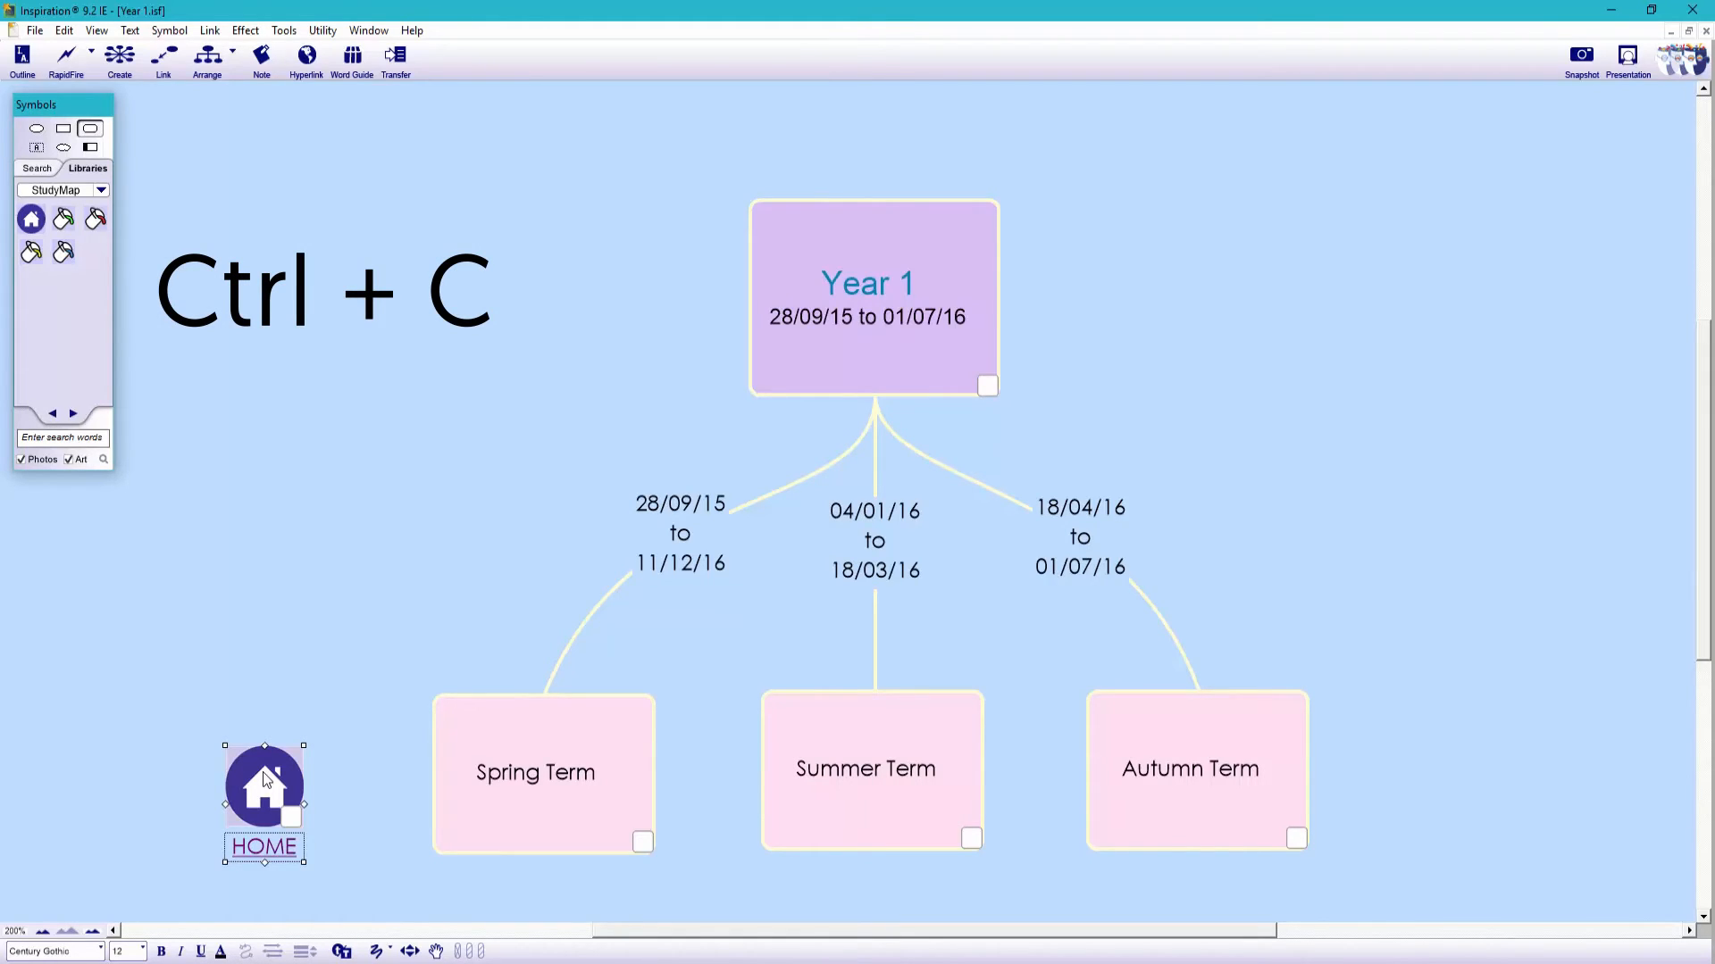
right_click(519, 761)
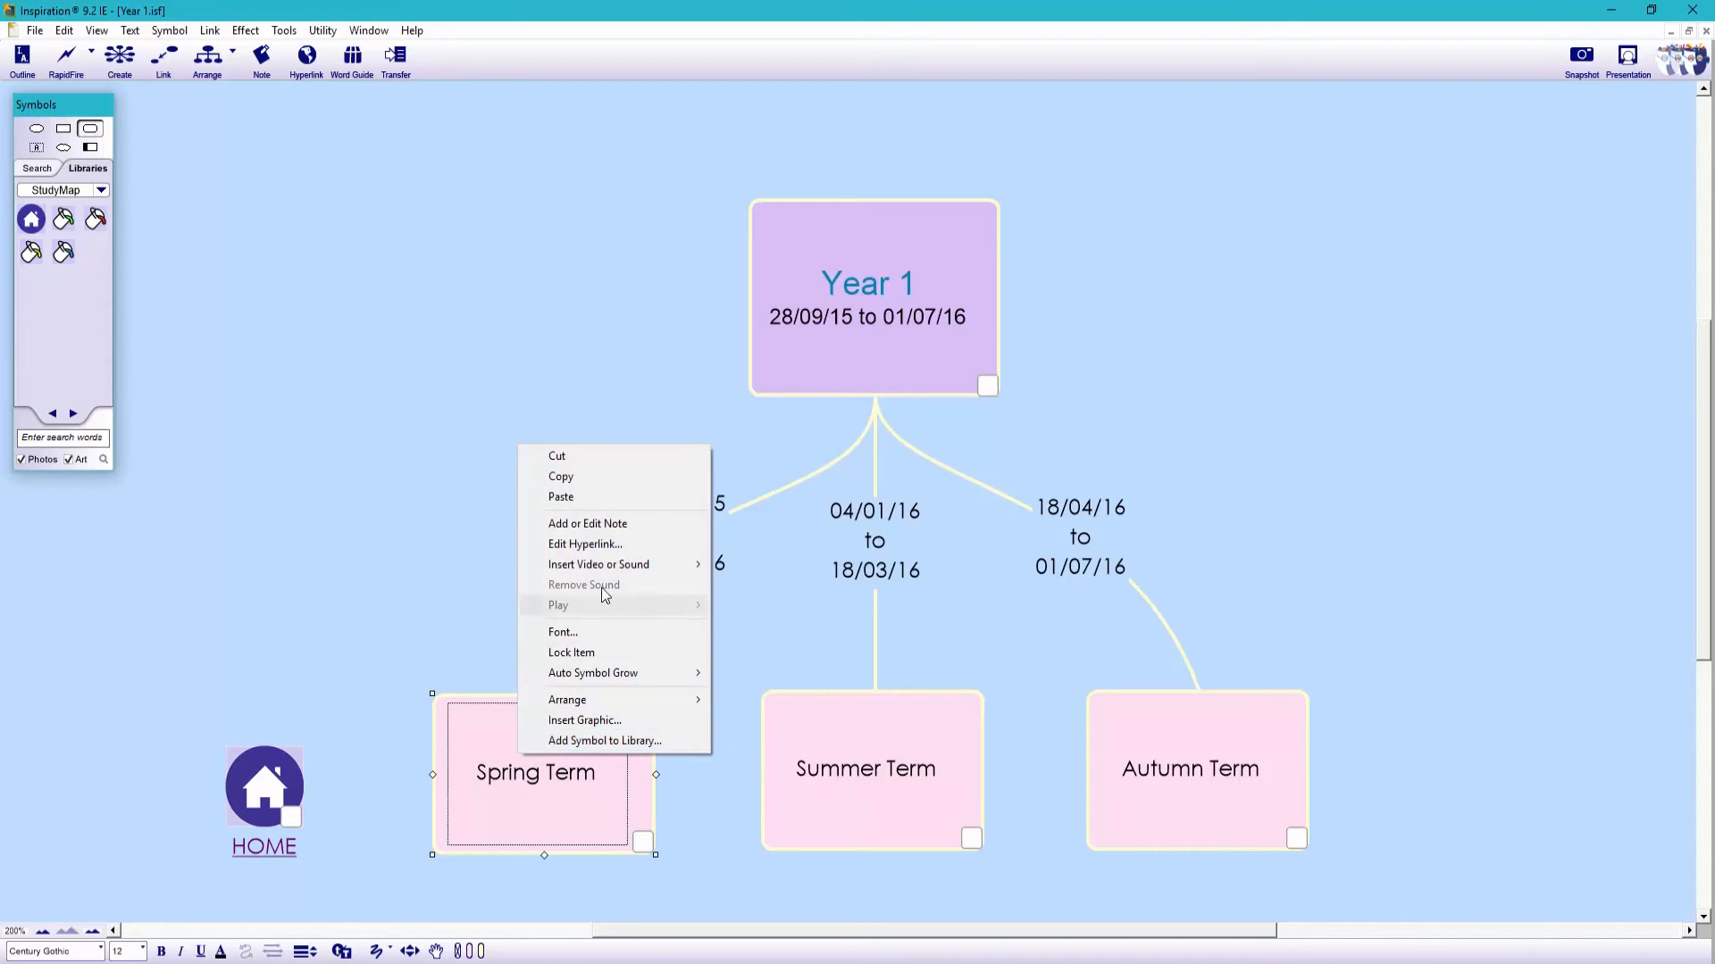
click(601, 544)
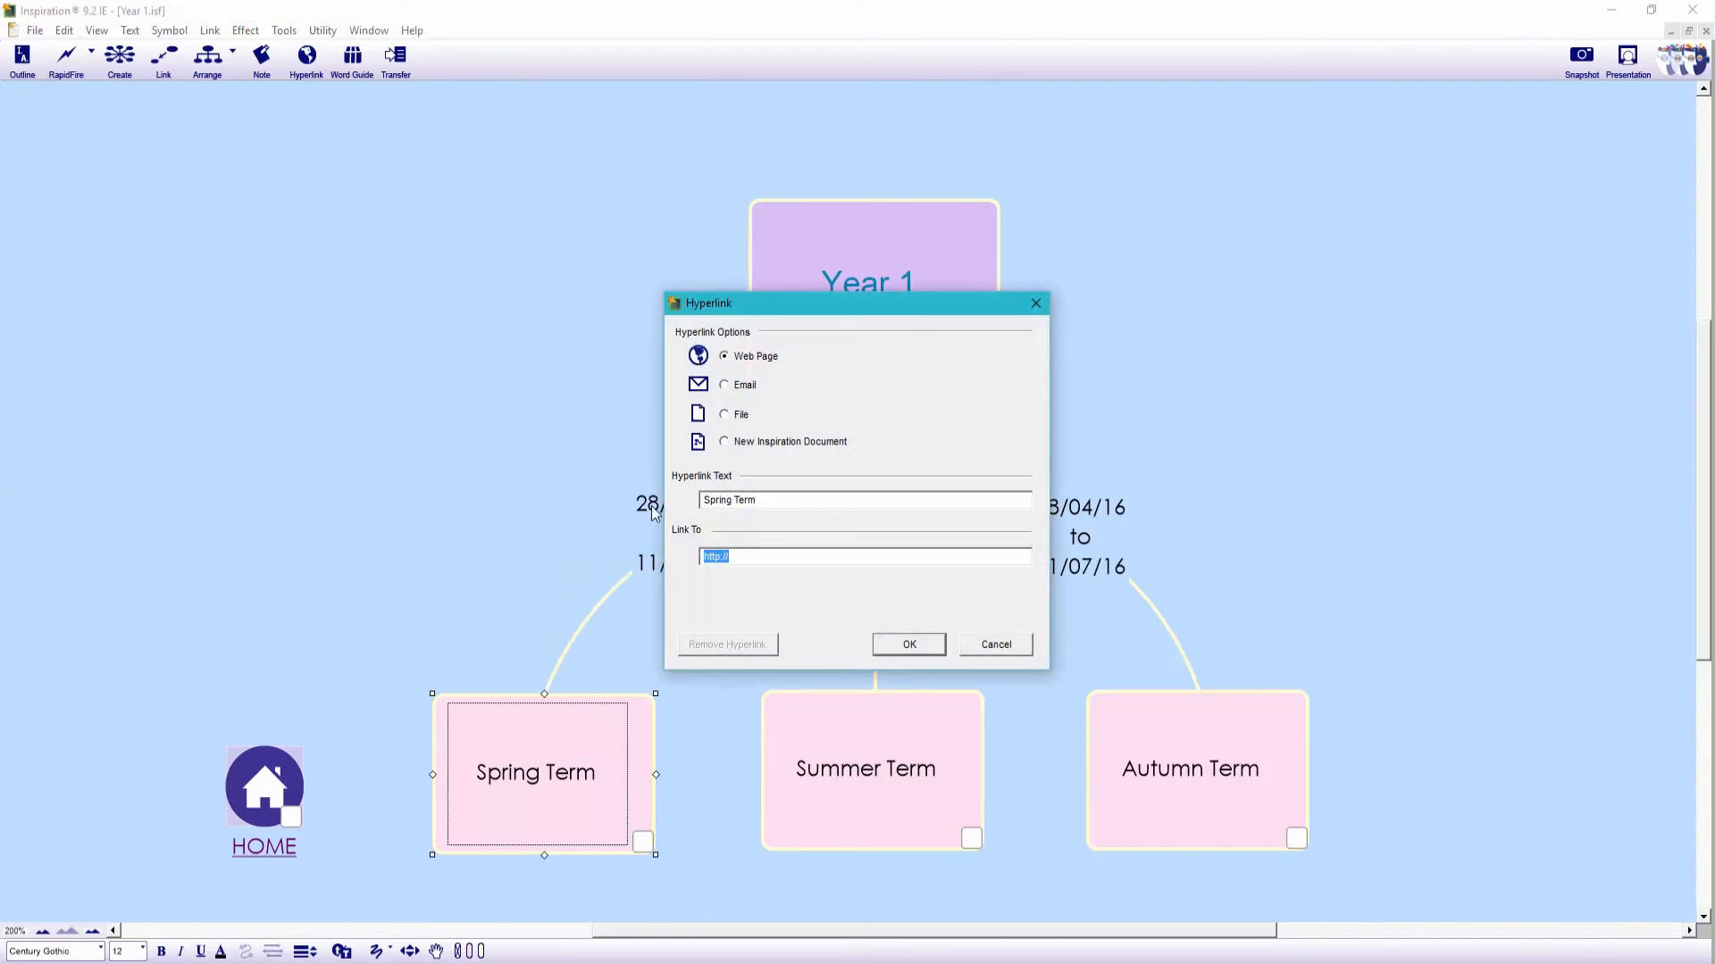
click(735, 443)
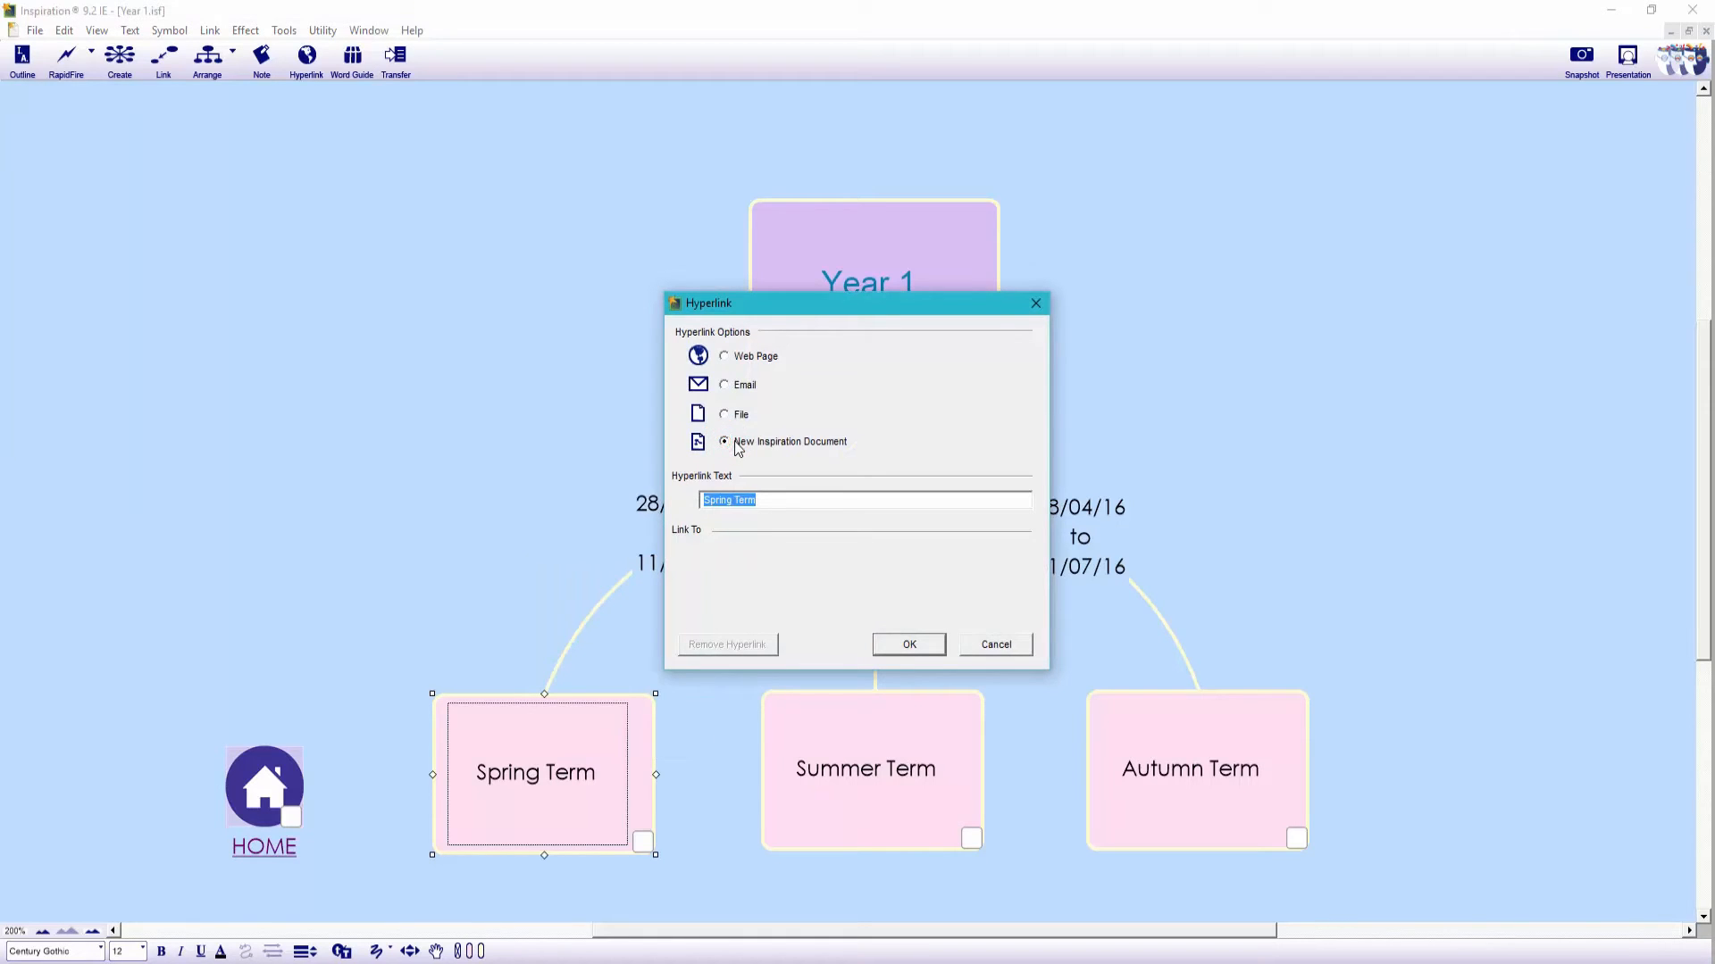
click(906, 645)
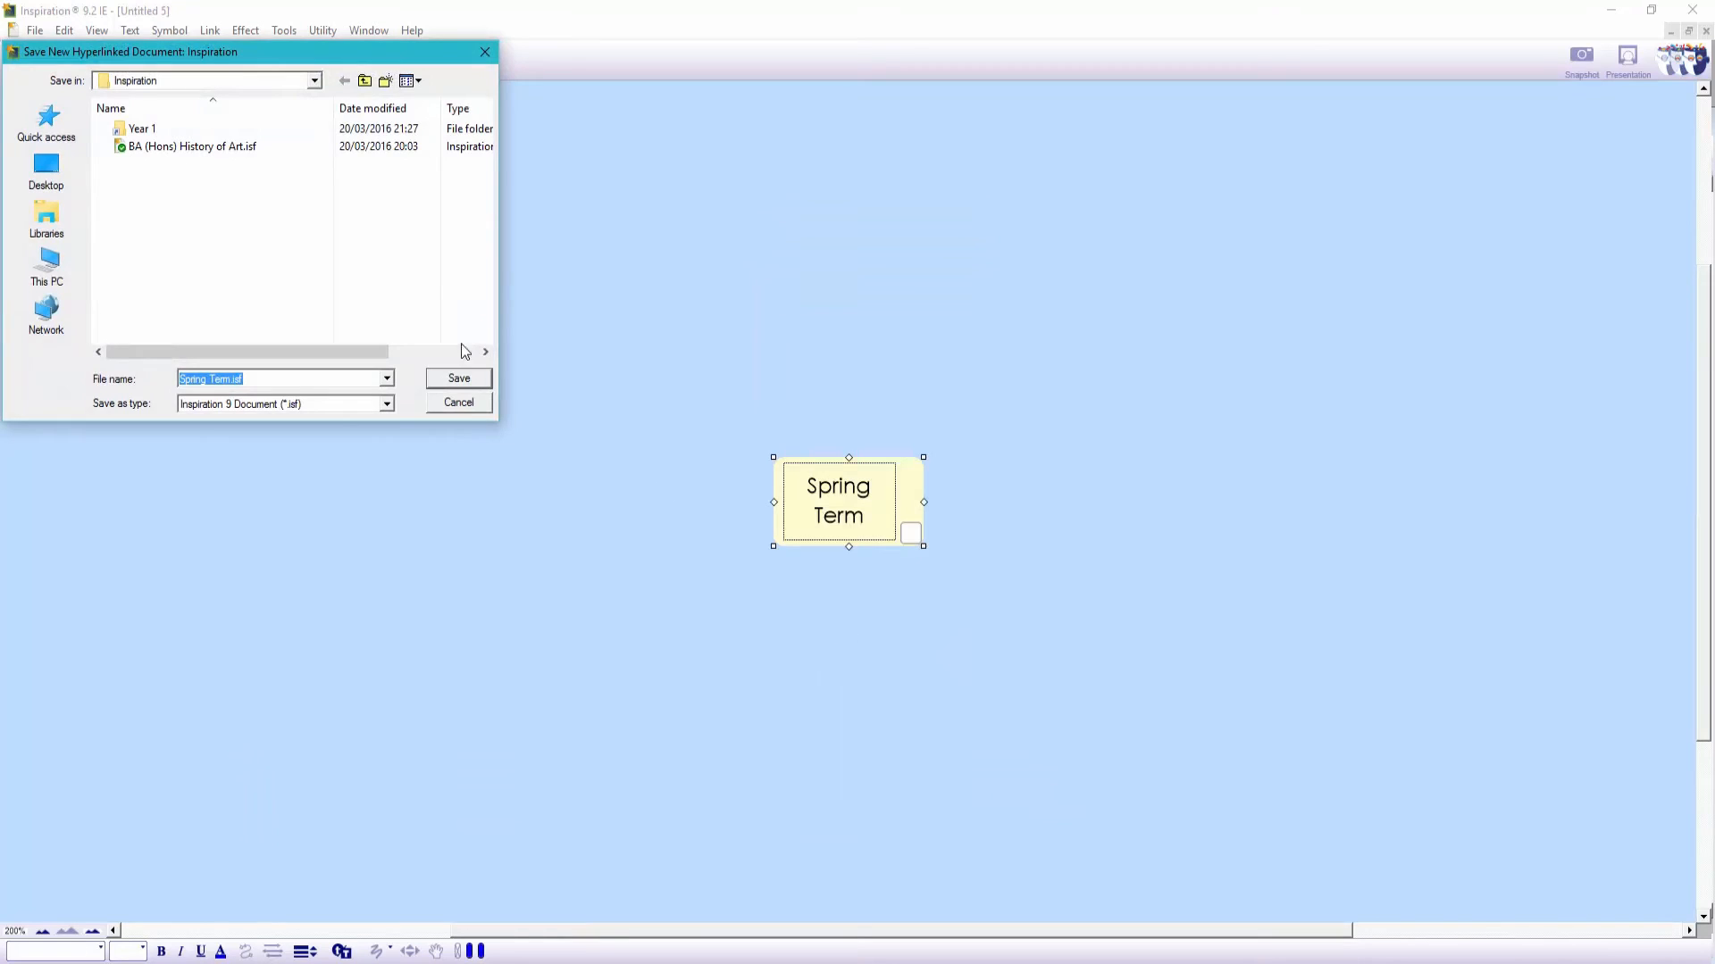
double_click(143, 128)
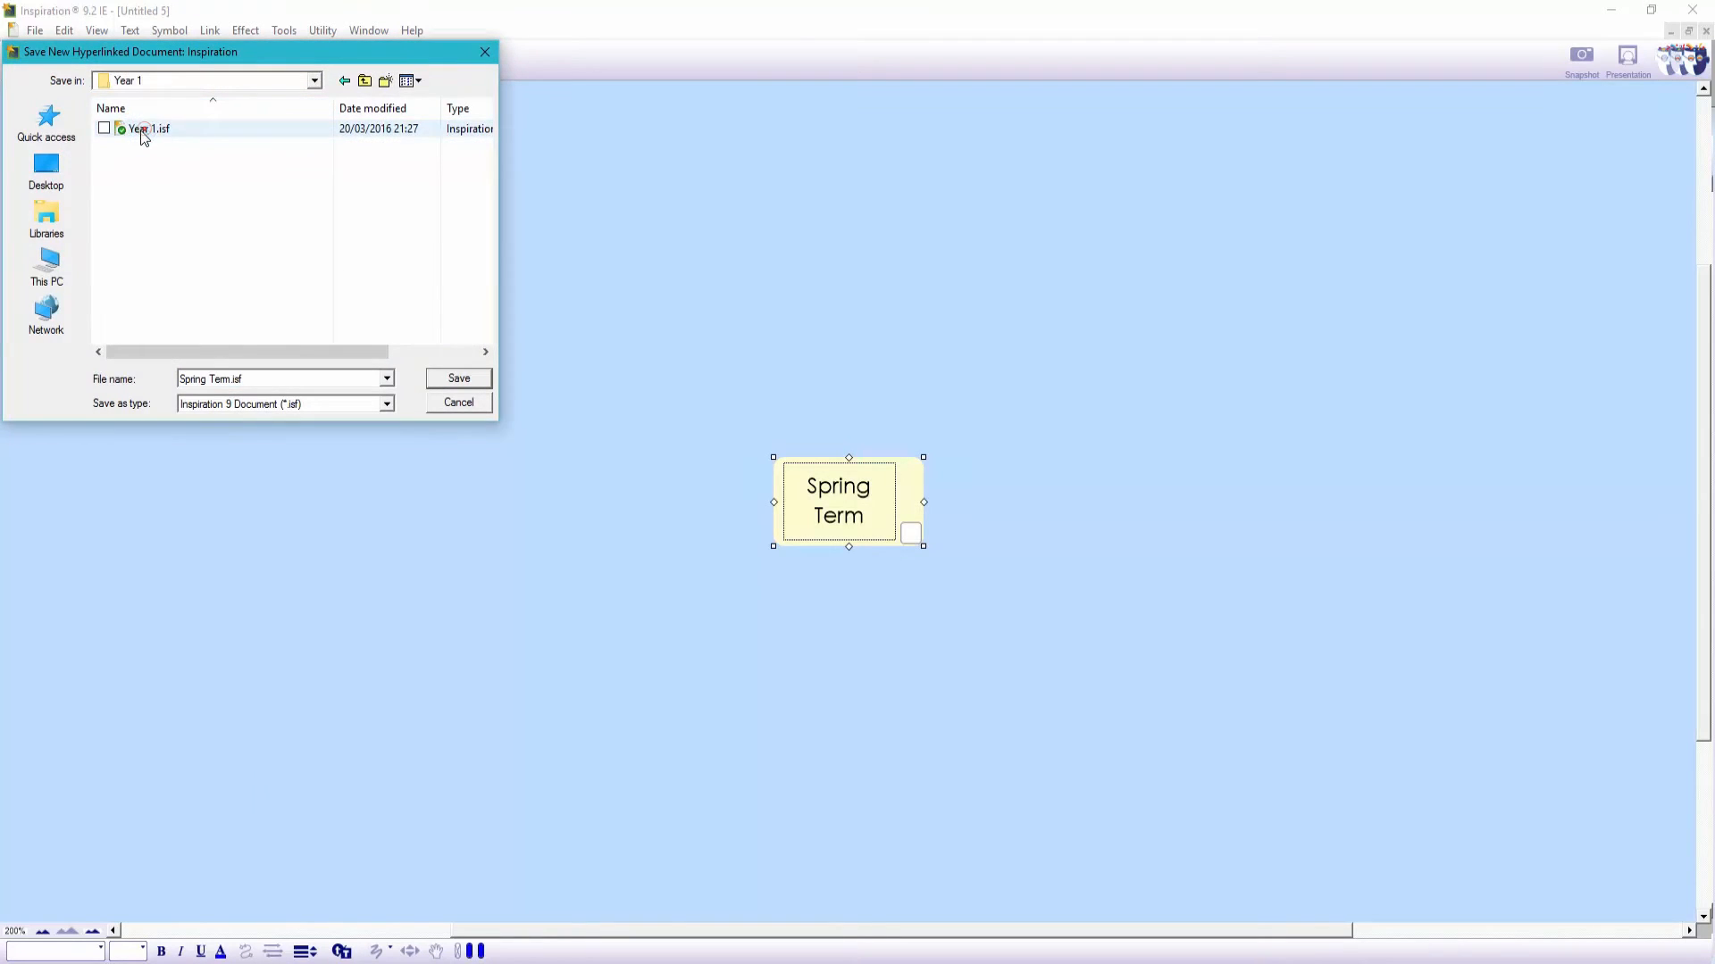
click(438, 384)
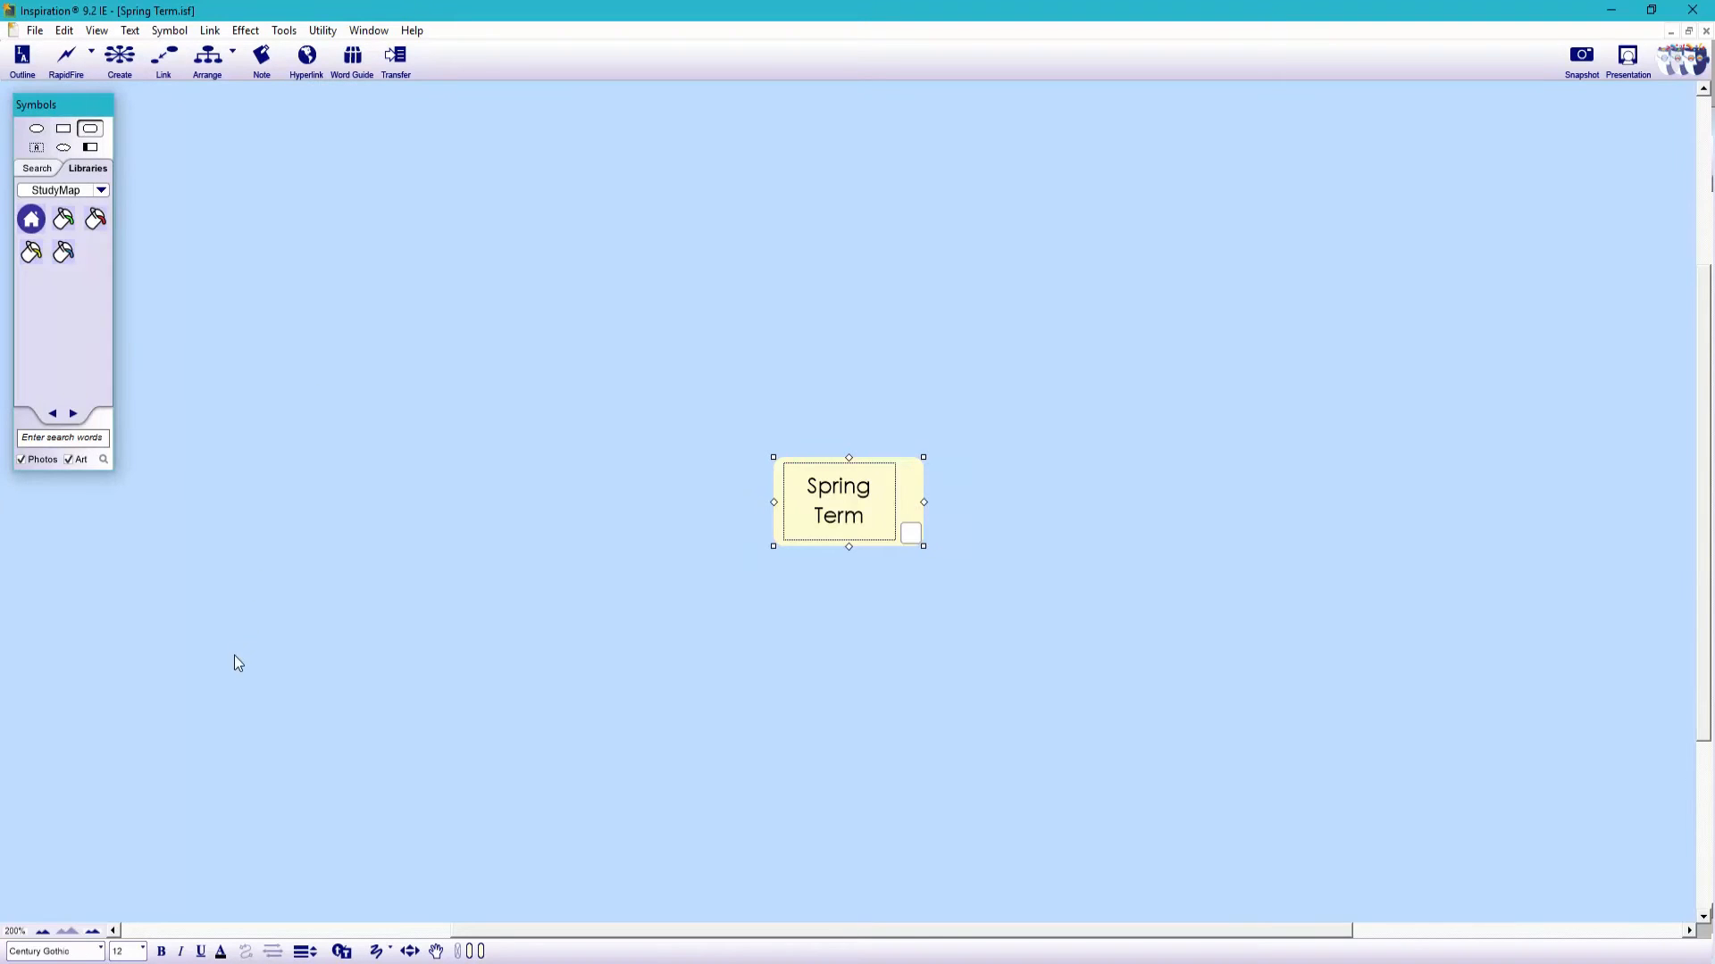
Paste the linked HOME symbol into the empty area below and to the left of Spring Term.
click(272, 715)
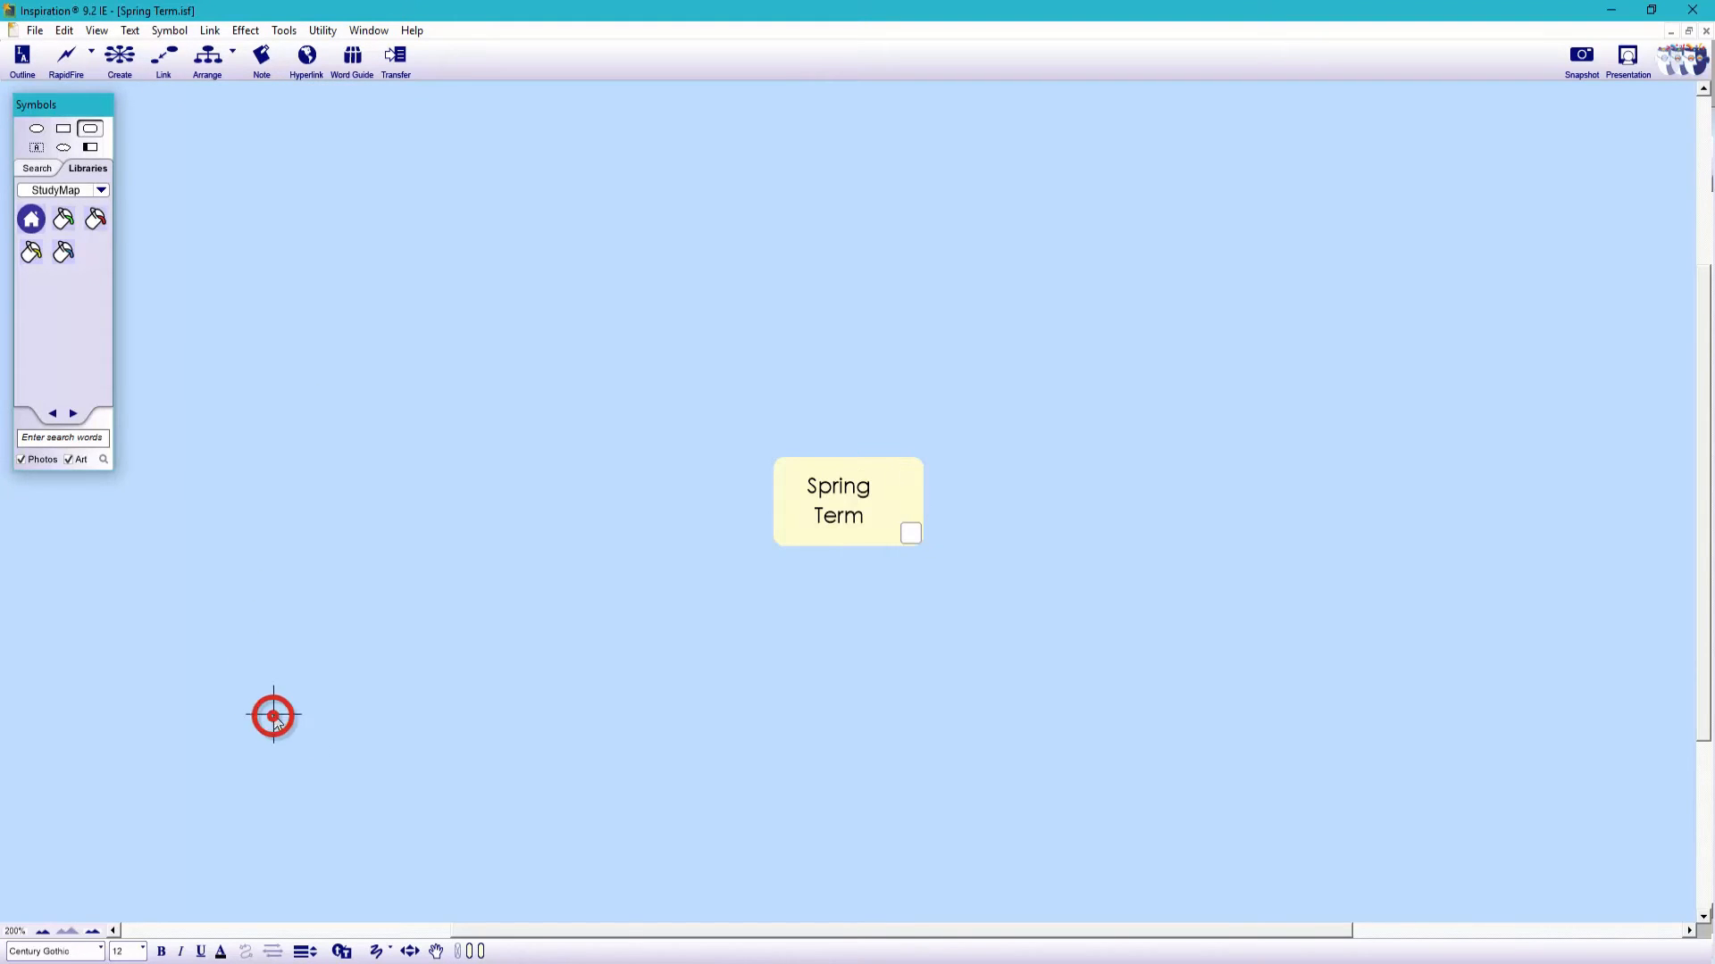
right_click(273, 715)
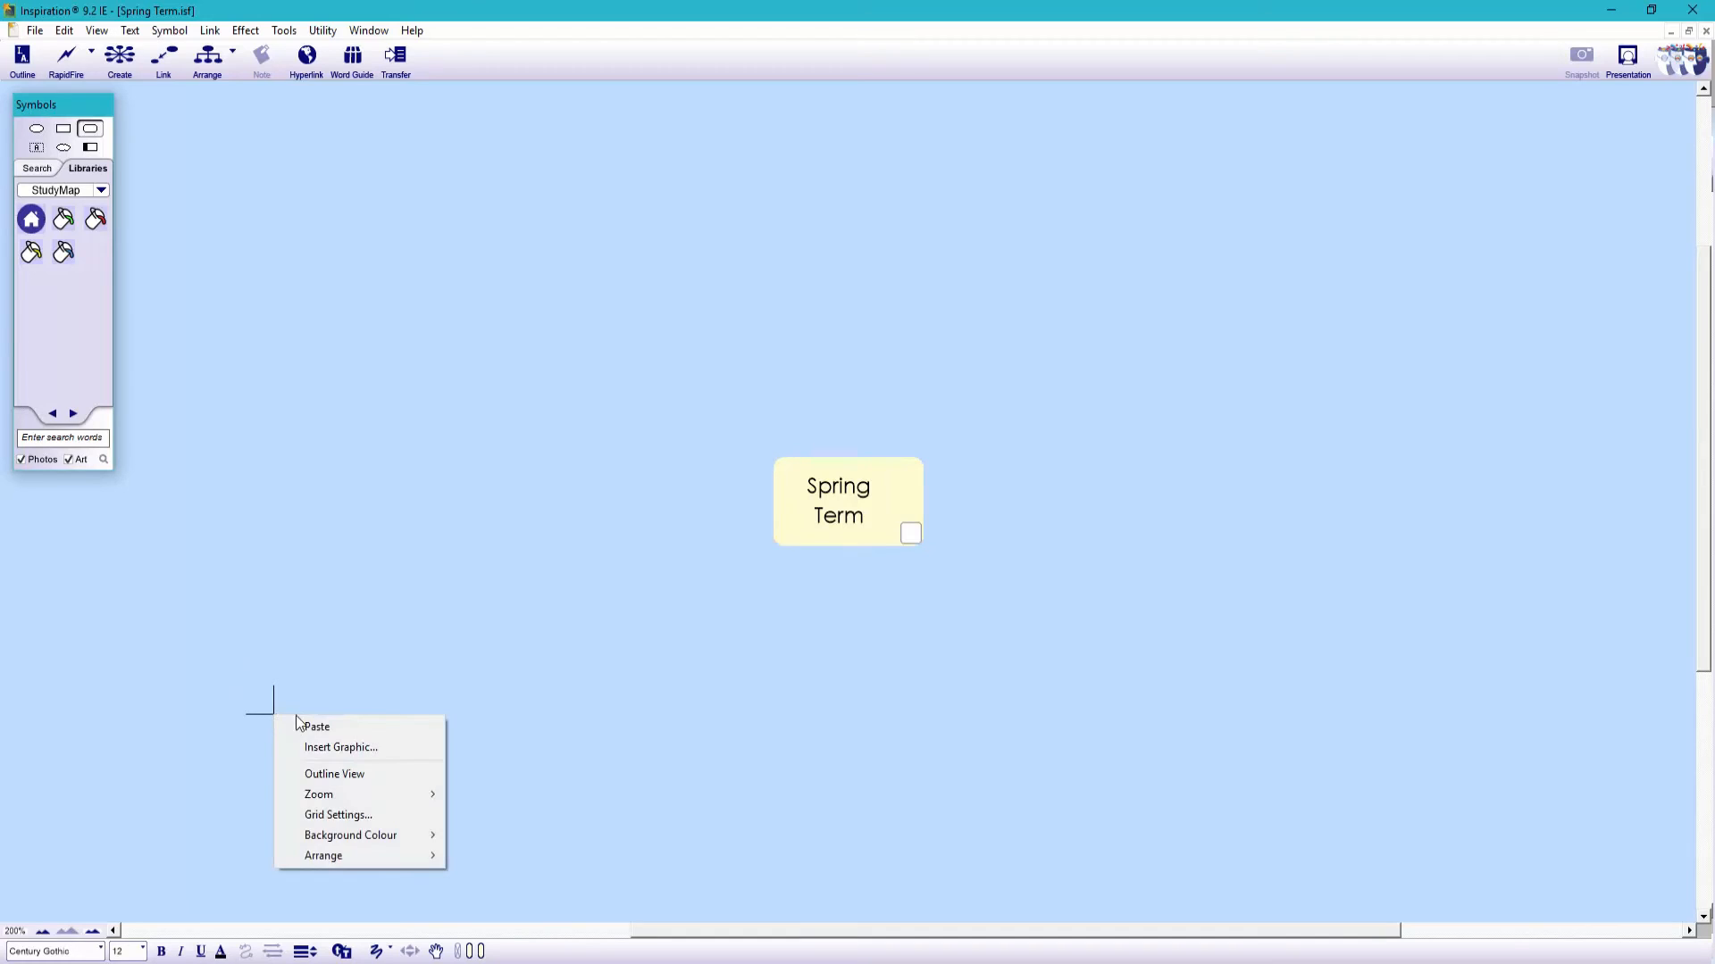
click(309, 722)
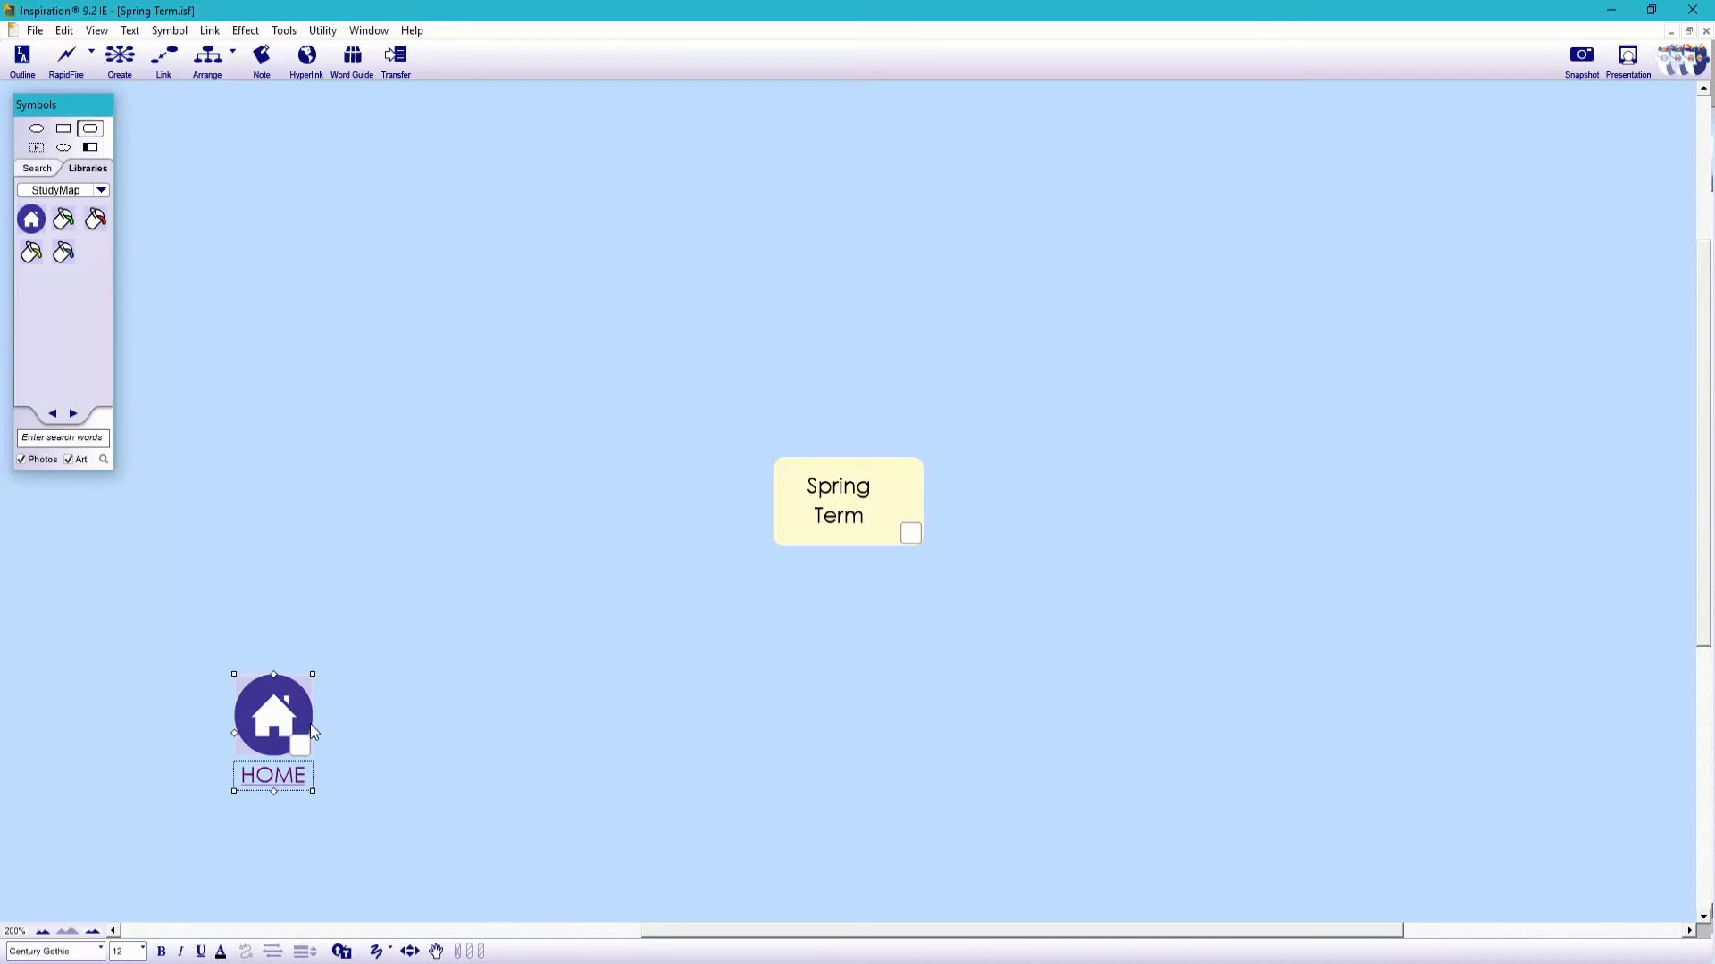
Use RapidFire on Spring Term to add Art History: A Survey, Debates in Art History, Doing Art History, and Material and Process in Art.
click(831, 525)
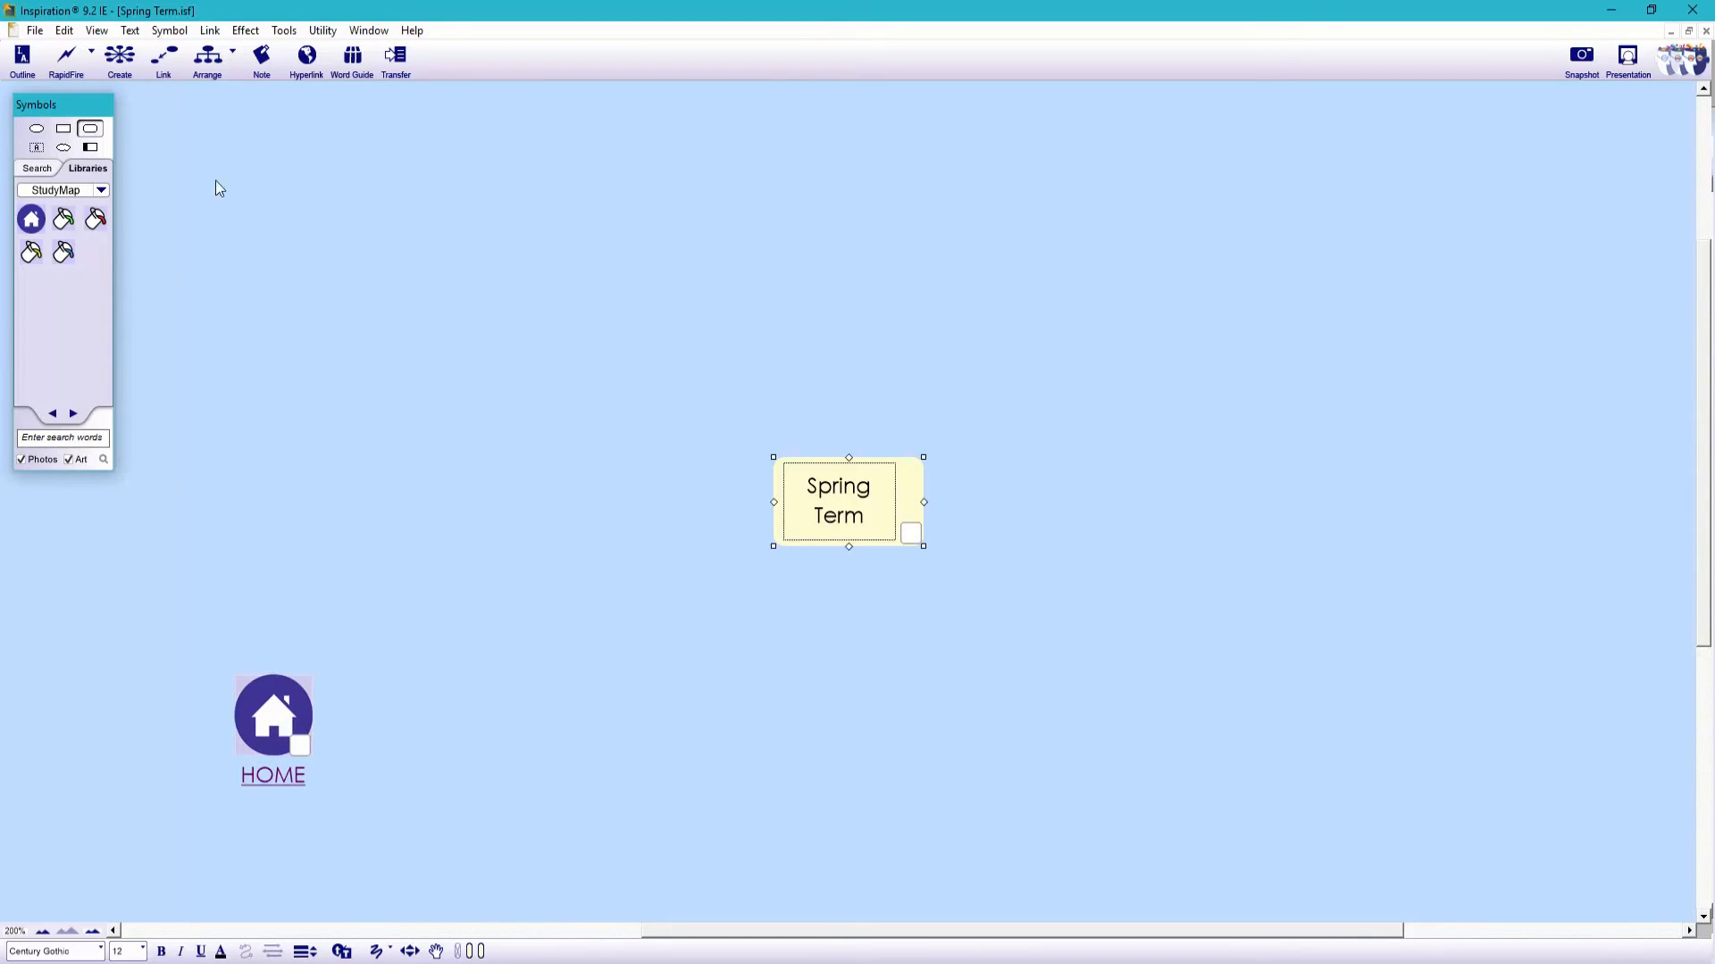
click(67, 60)
text(Art History: A Survey)
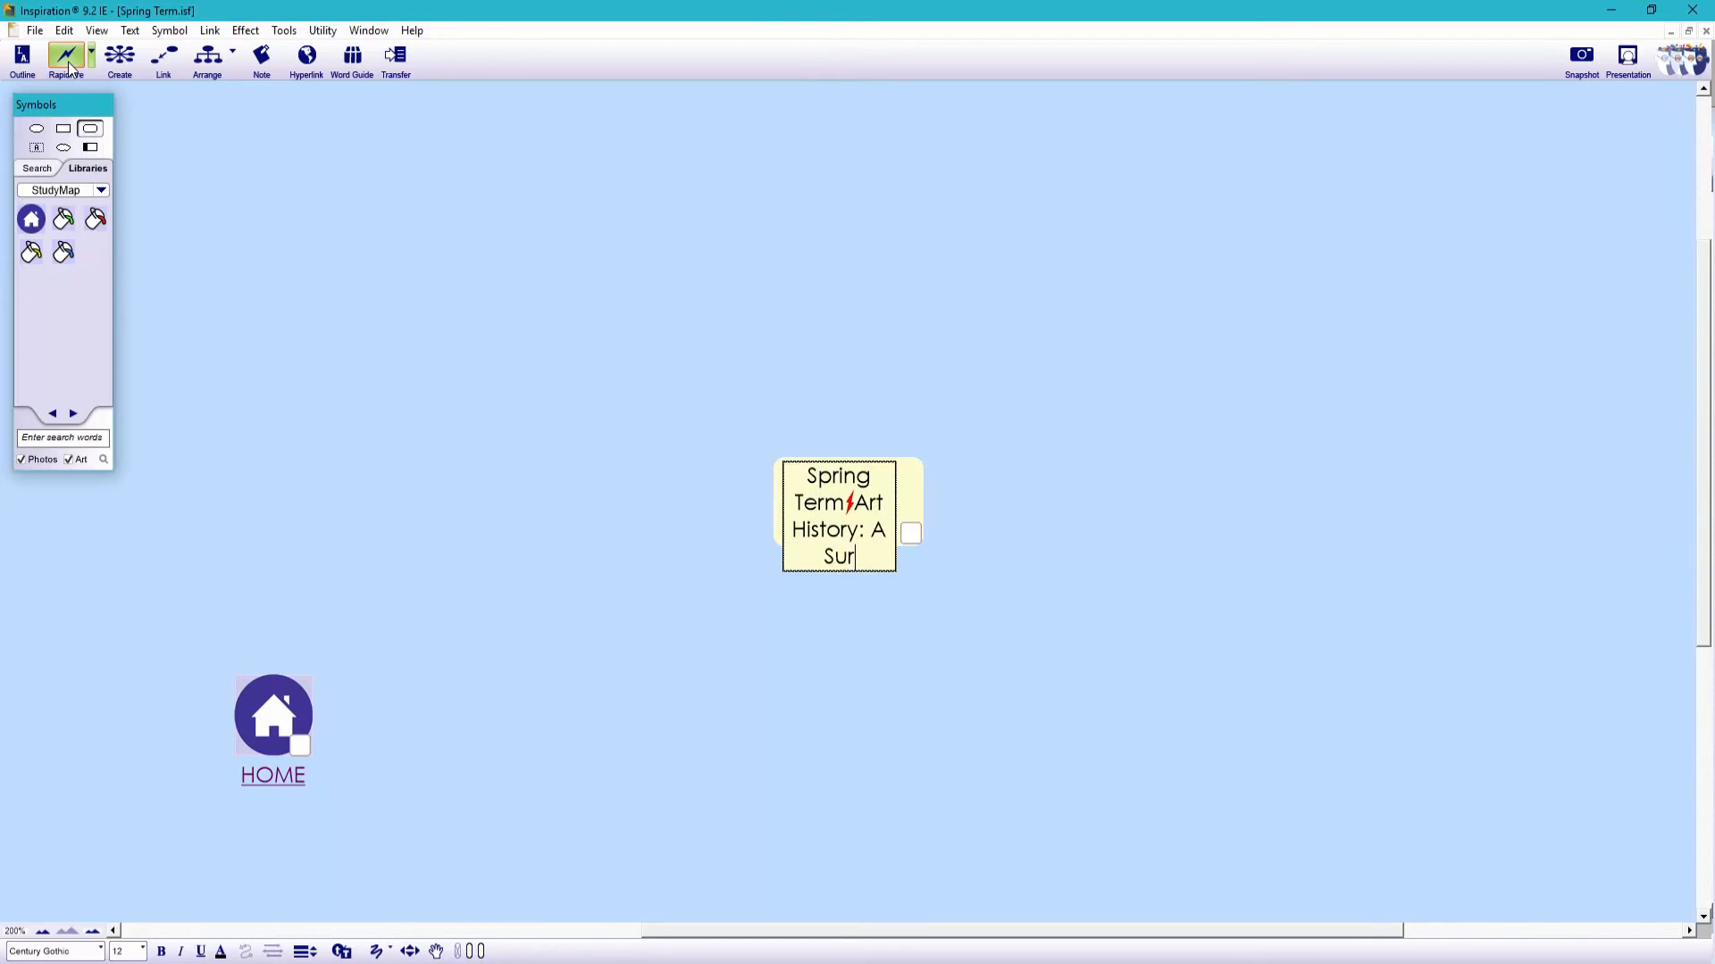
key(Return)
text(Debates in Art History)
key(Return)
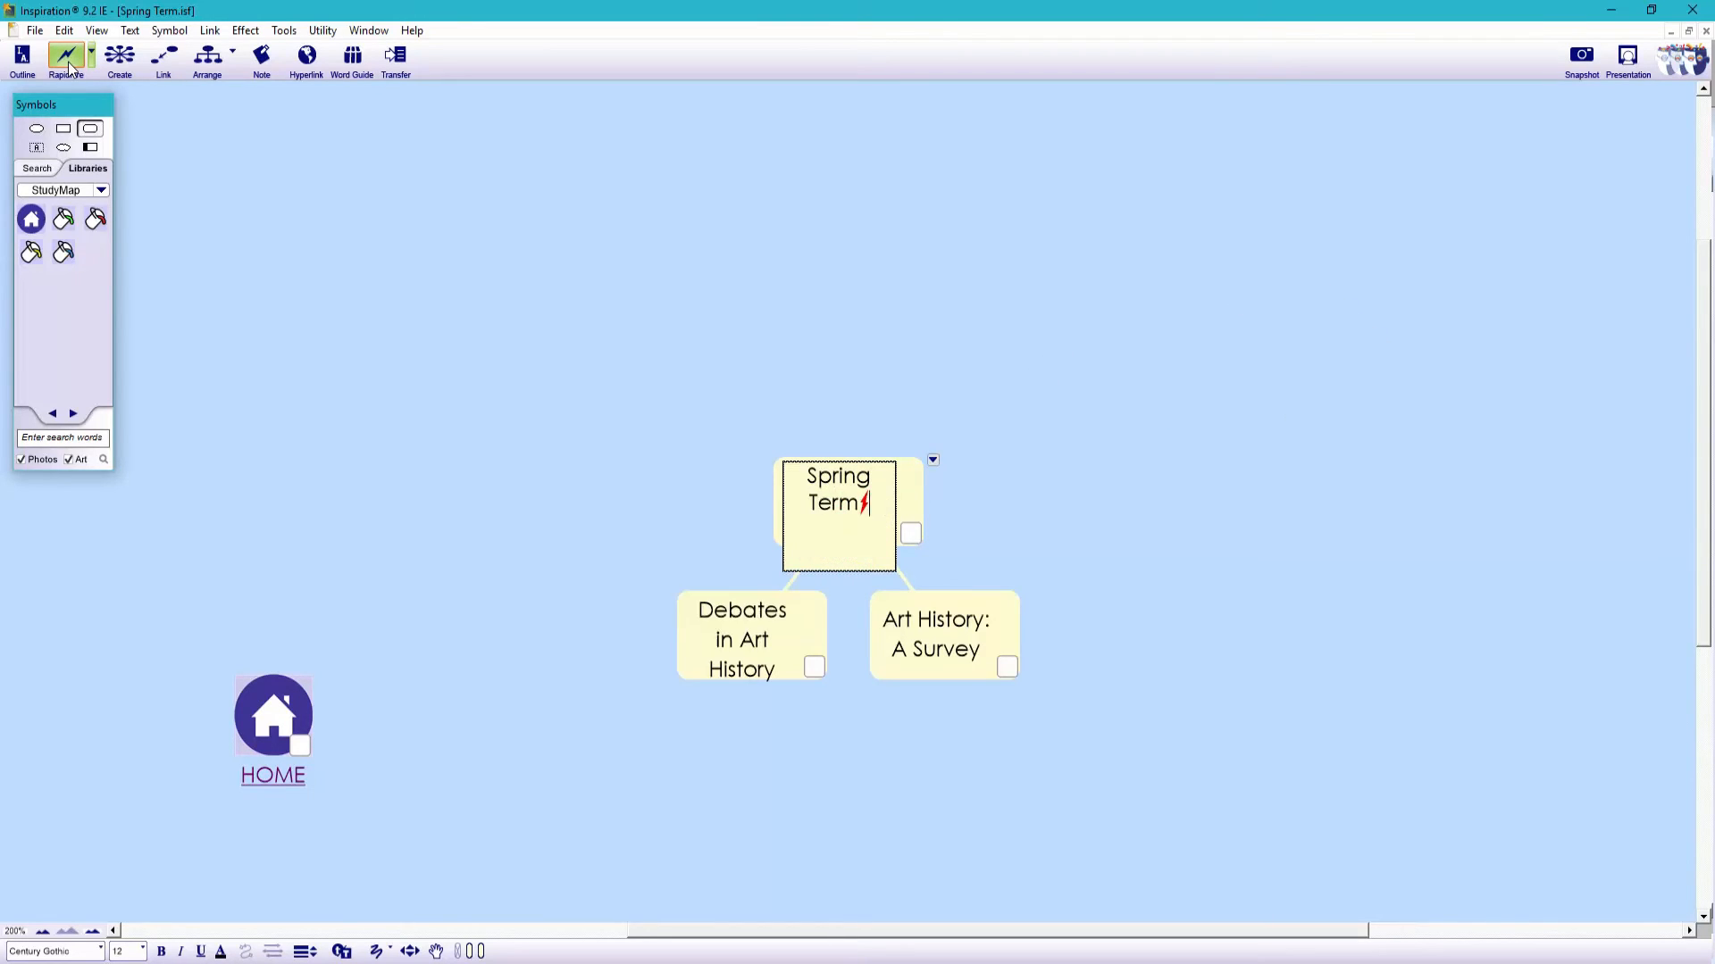
text(Doing Art History)
key(Return)
text(Material and )
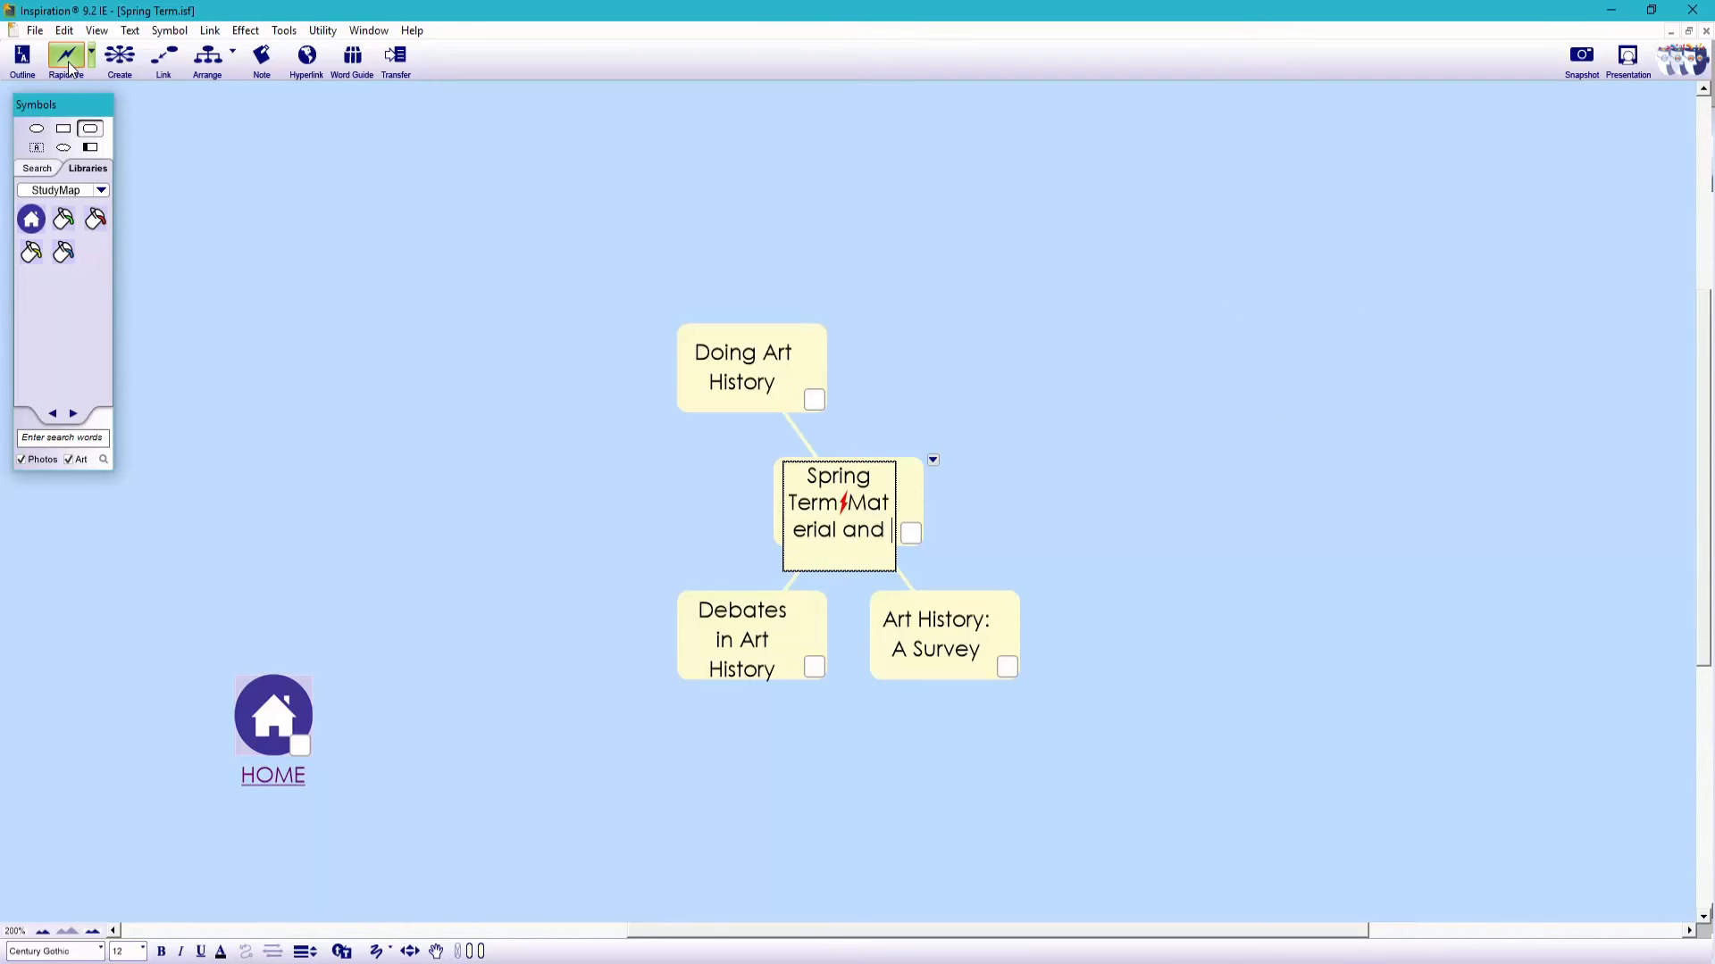
text(Process in Art)
click(69, 67)
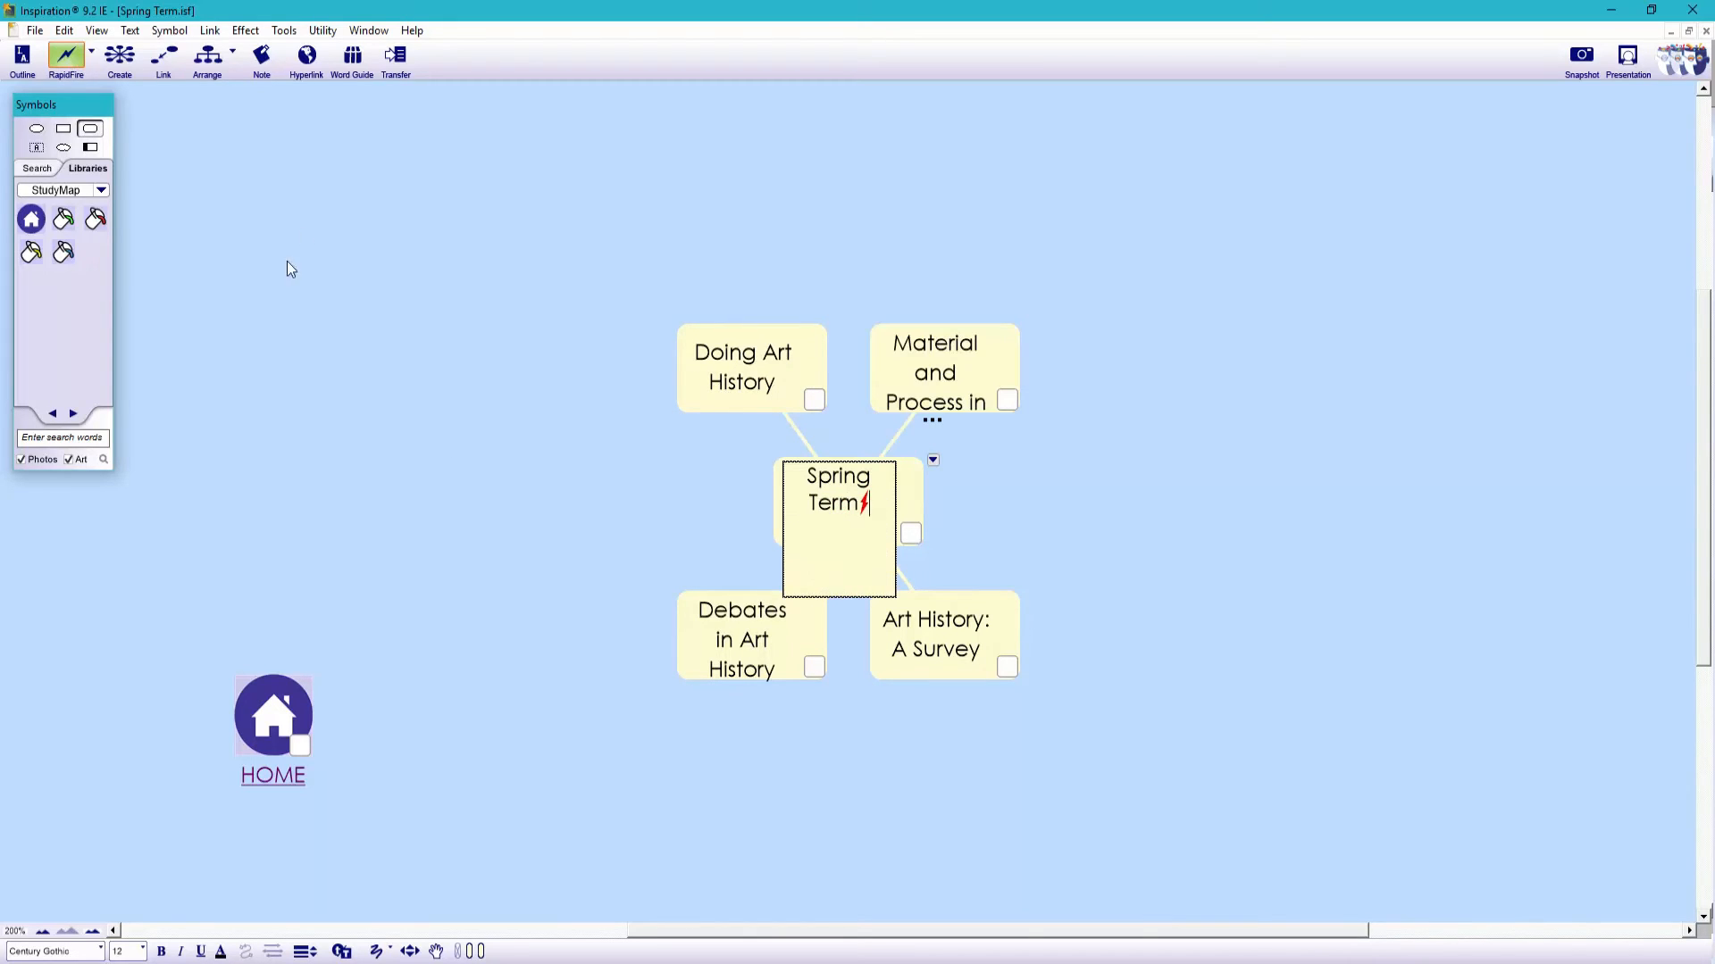
click(451, 438)
Arrange the map as a tree with the four modules in a row beneath Spring Term, and move Spring Term higher.
click(233, 52)
click(239, 179)
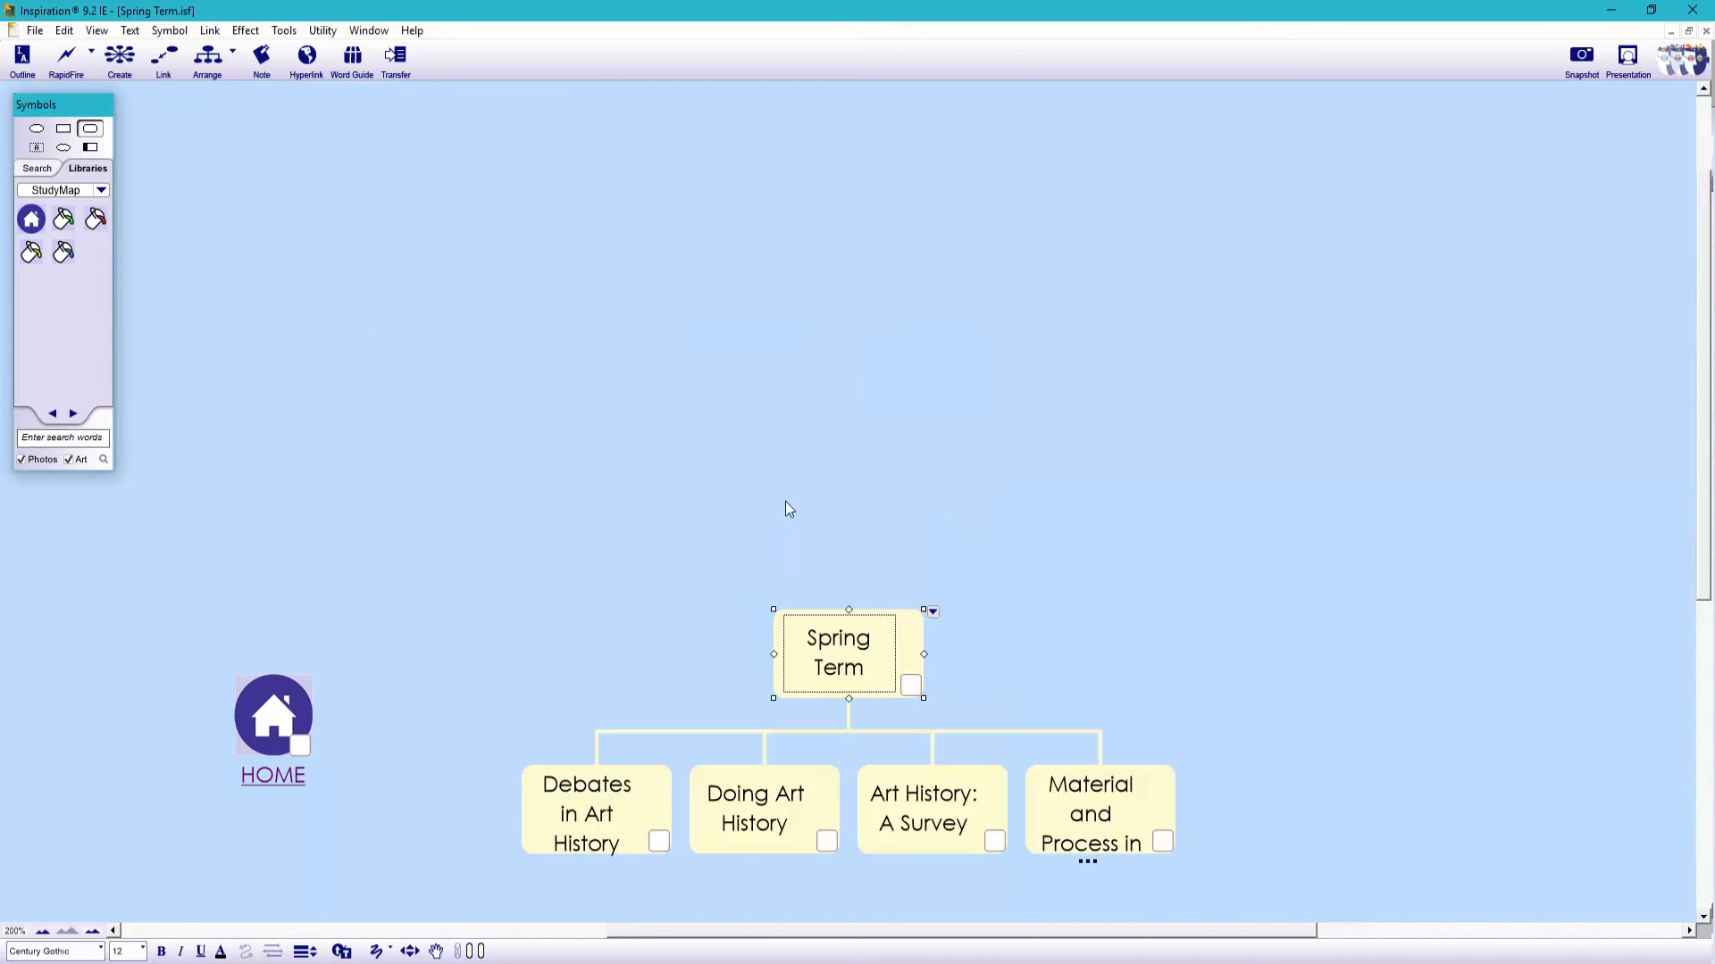
drag(893, 631, 896, 477)
Enlarge the Debates in Art History symbol and give the other three module symbols the same size.
click(640, 791)
drag(523, 765, 465, 696)
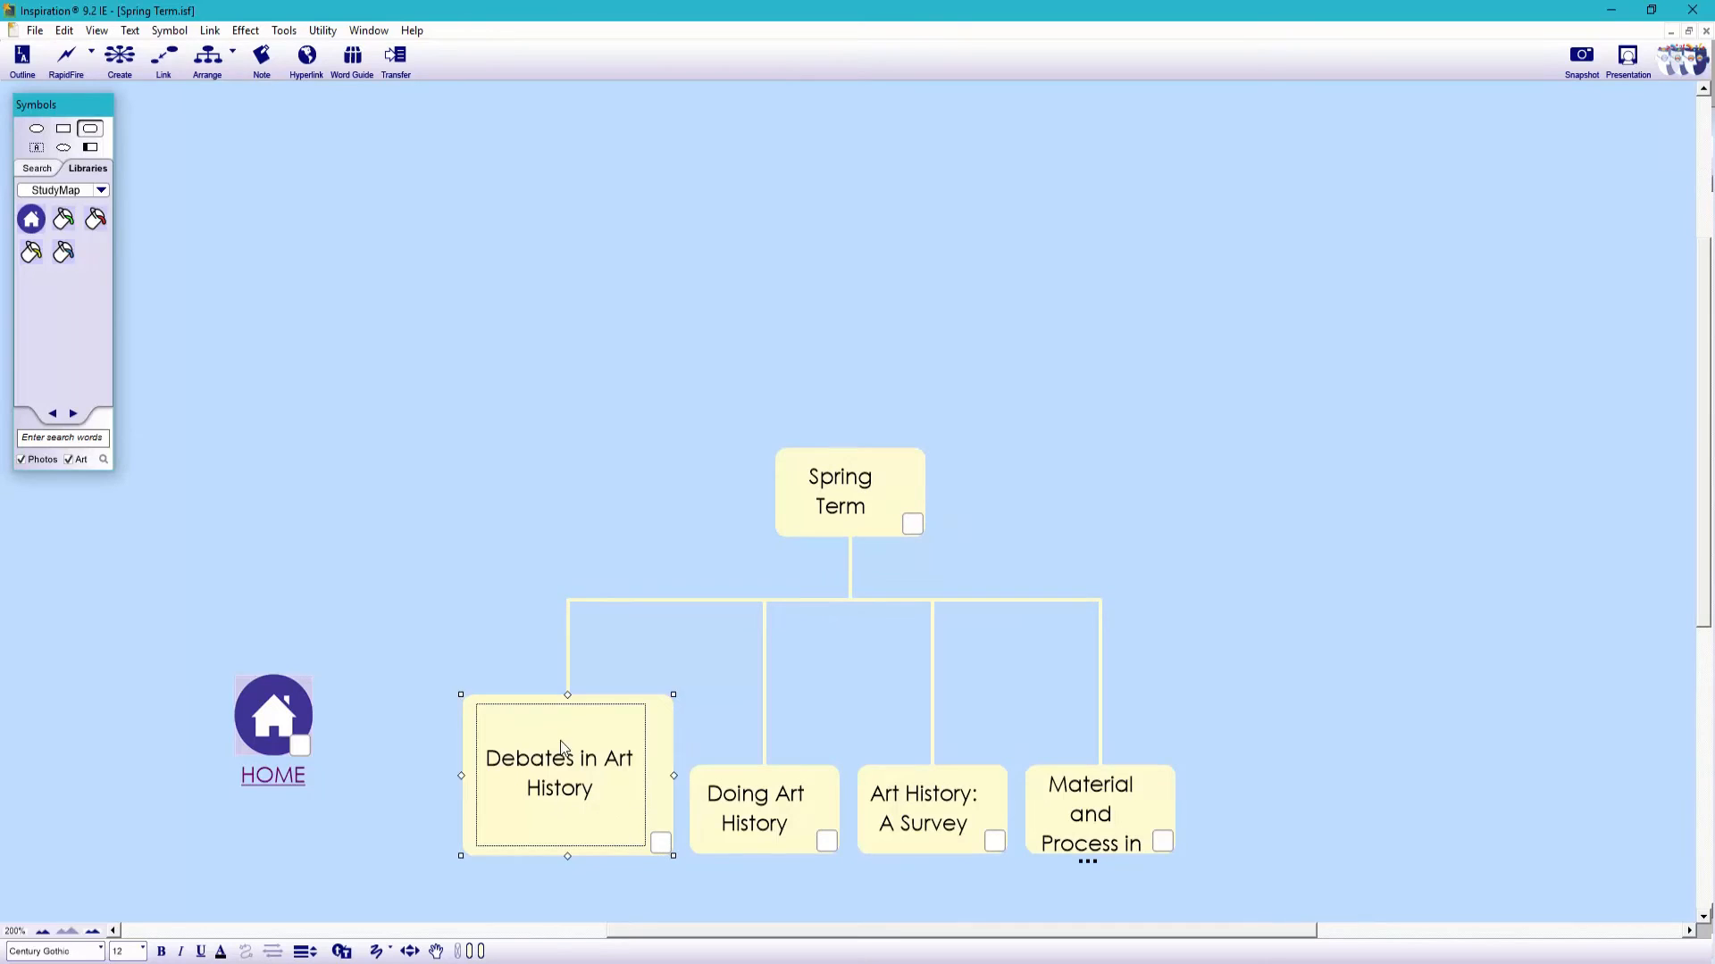
drag(1303, 830, 741, 783)
click(65, 31)
click(91, 308)
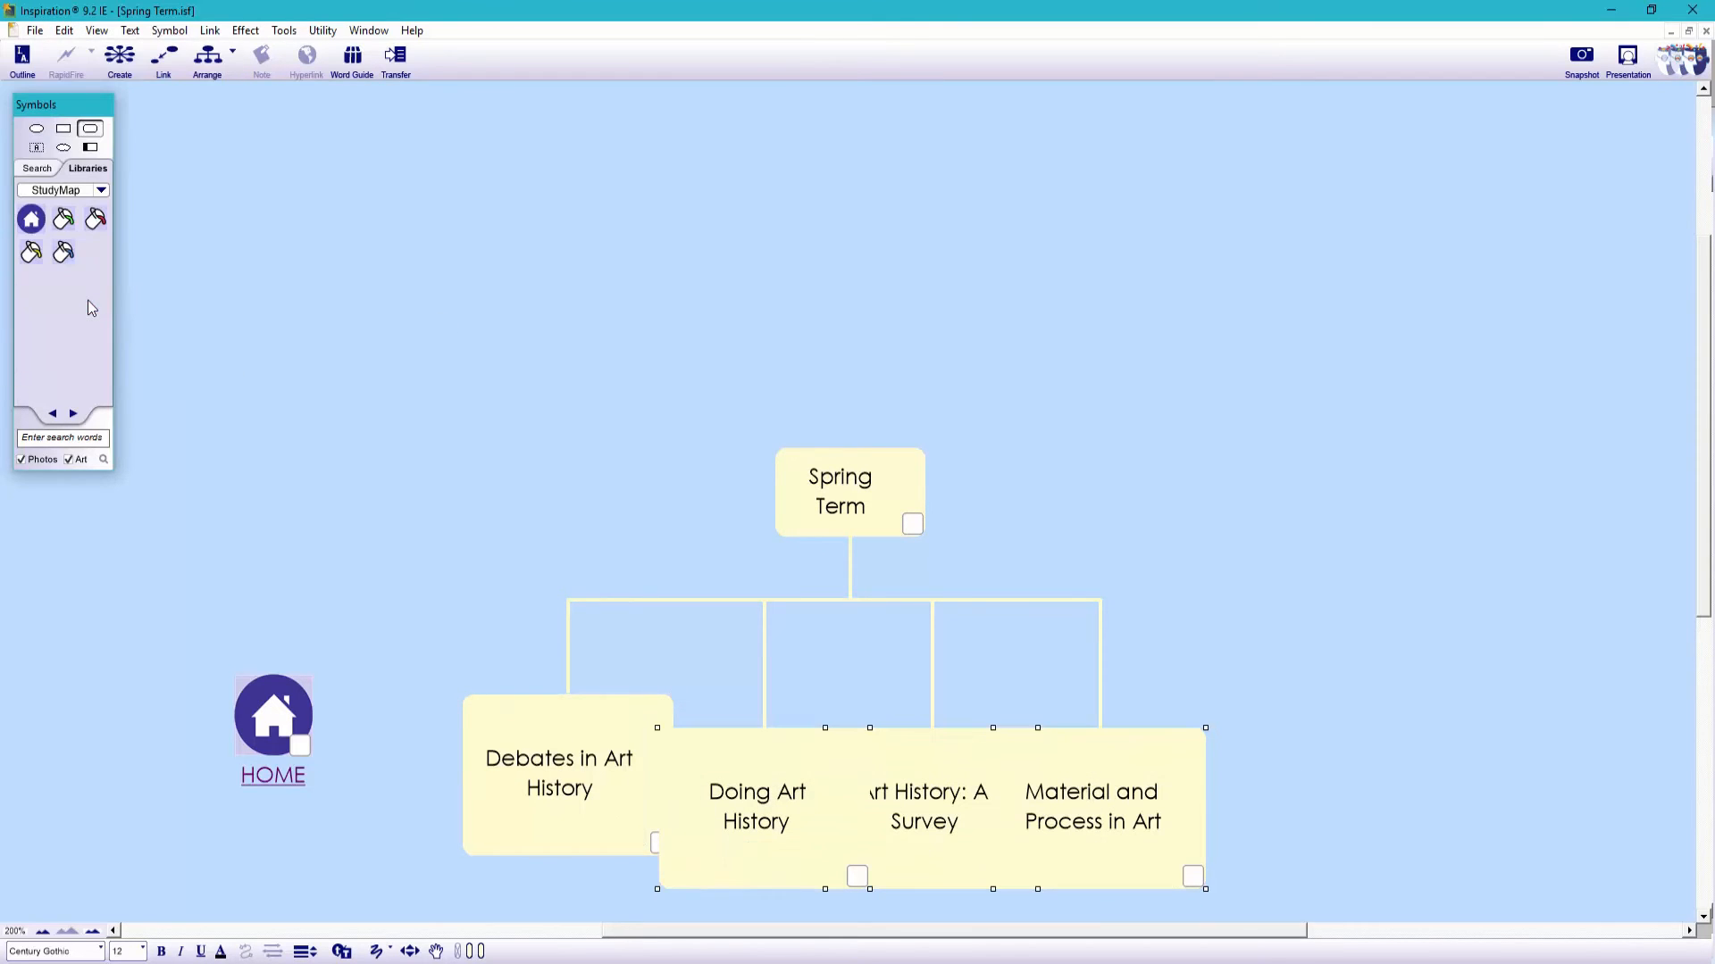
Rearrange the tree to space the enlarged modules evenly, and enlarge Spring Term and move it higher above them.
click(233, 52)
click(239, 179)
click(233, 52)
click(240, 179)
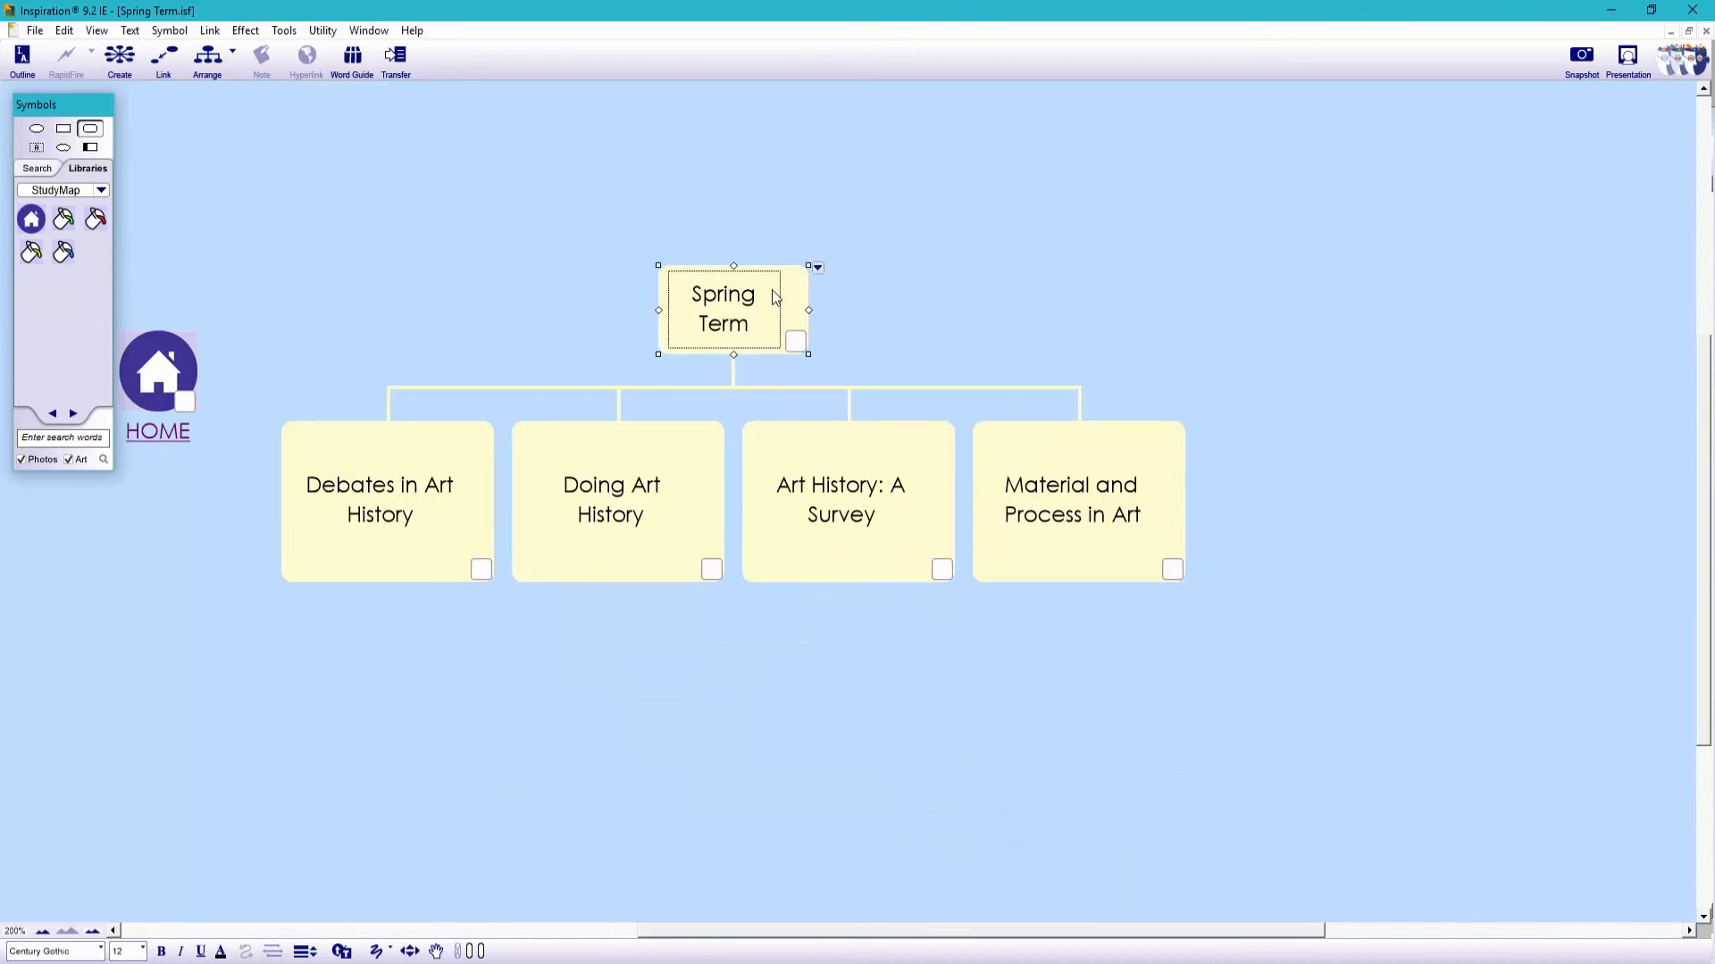
drag(772, 289, 861, 89)
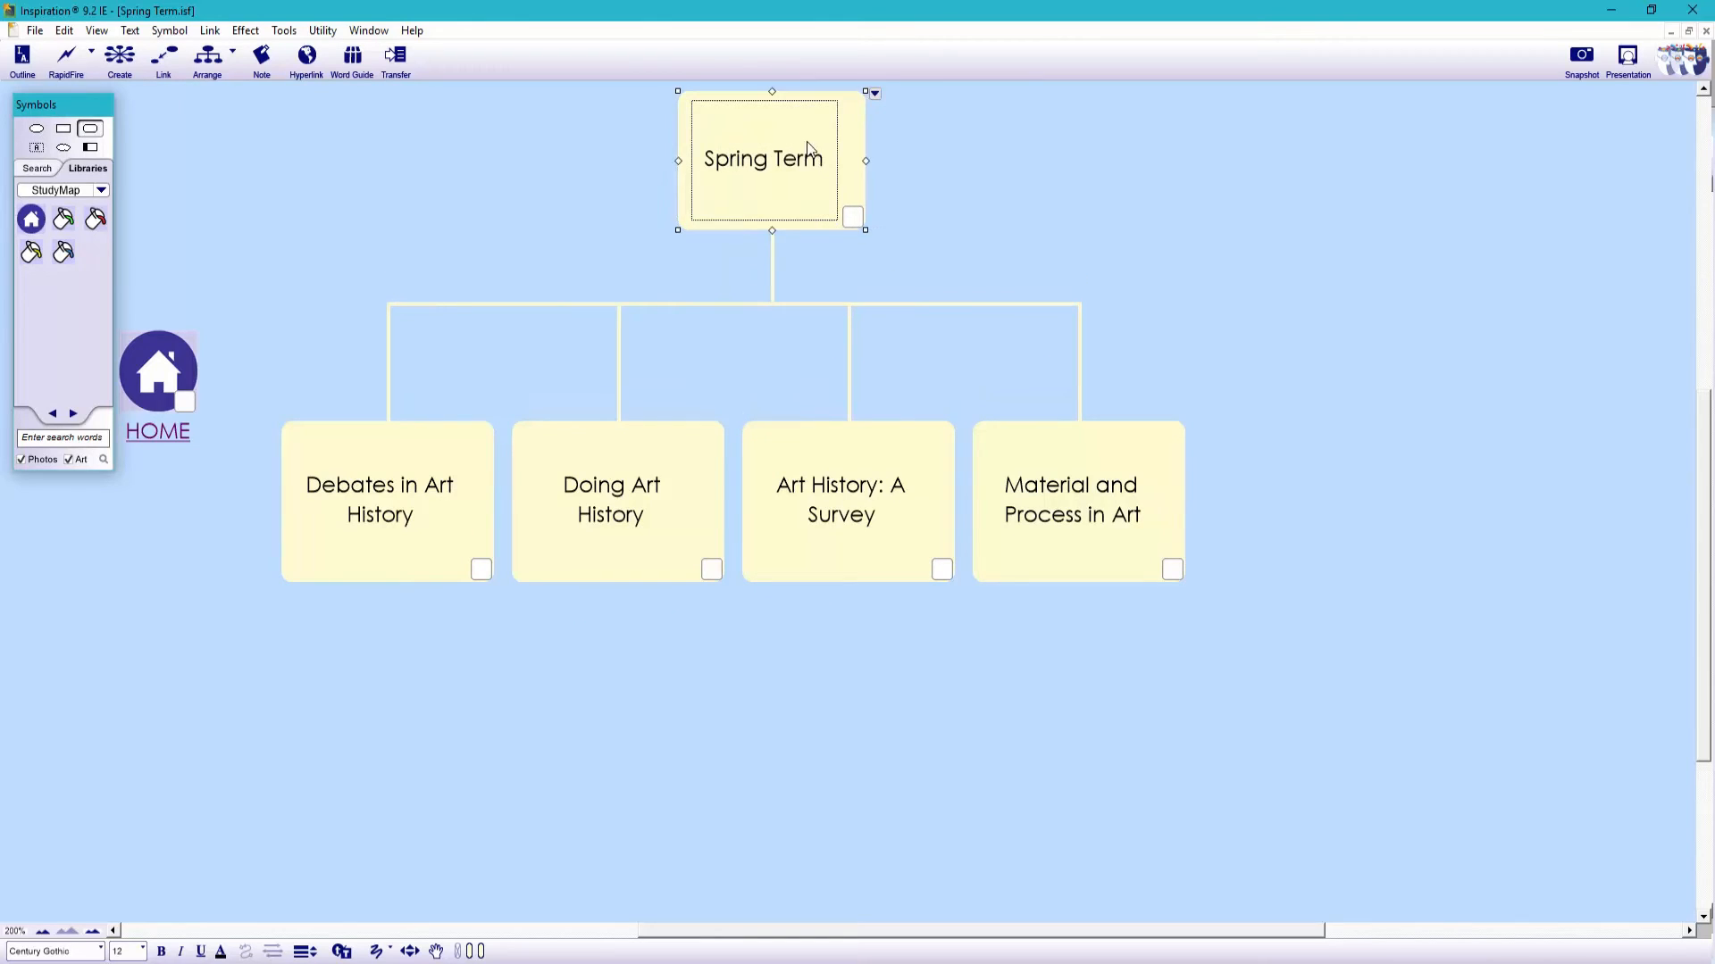
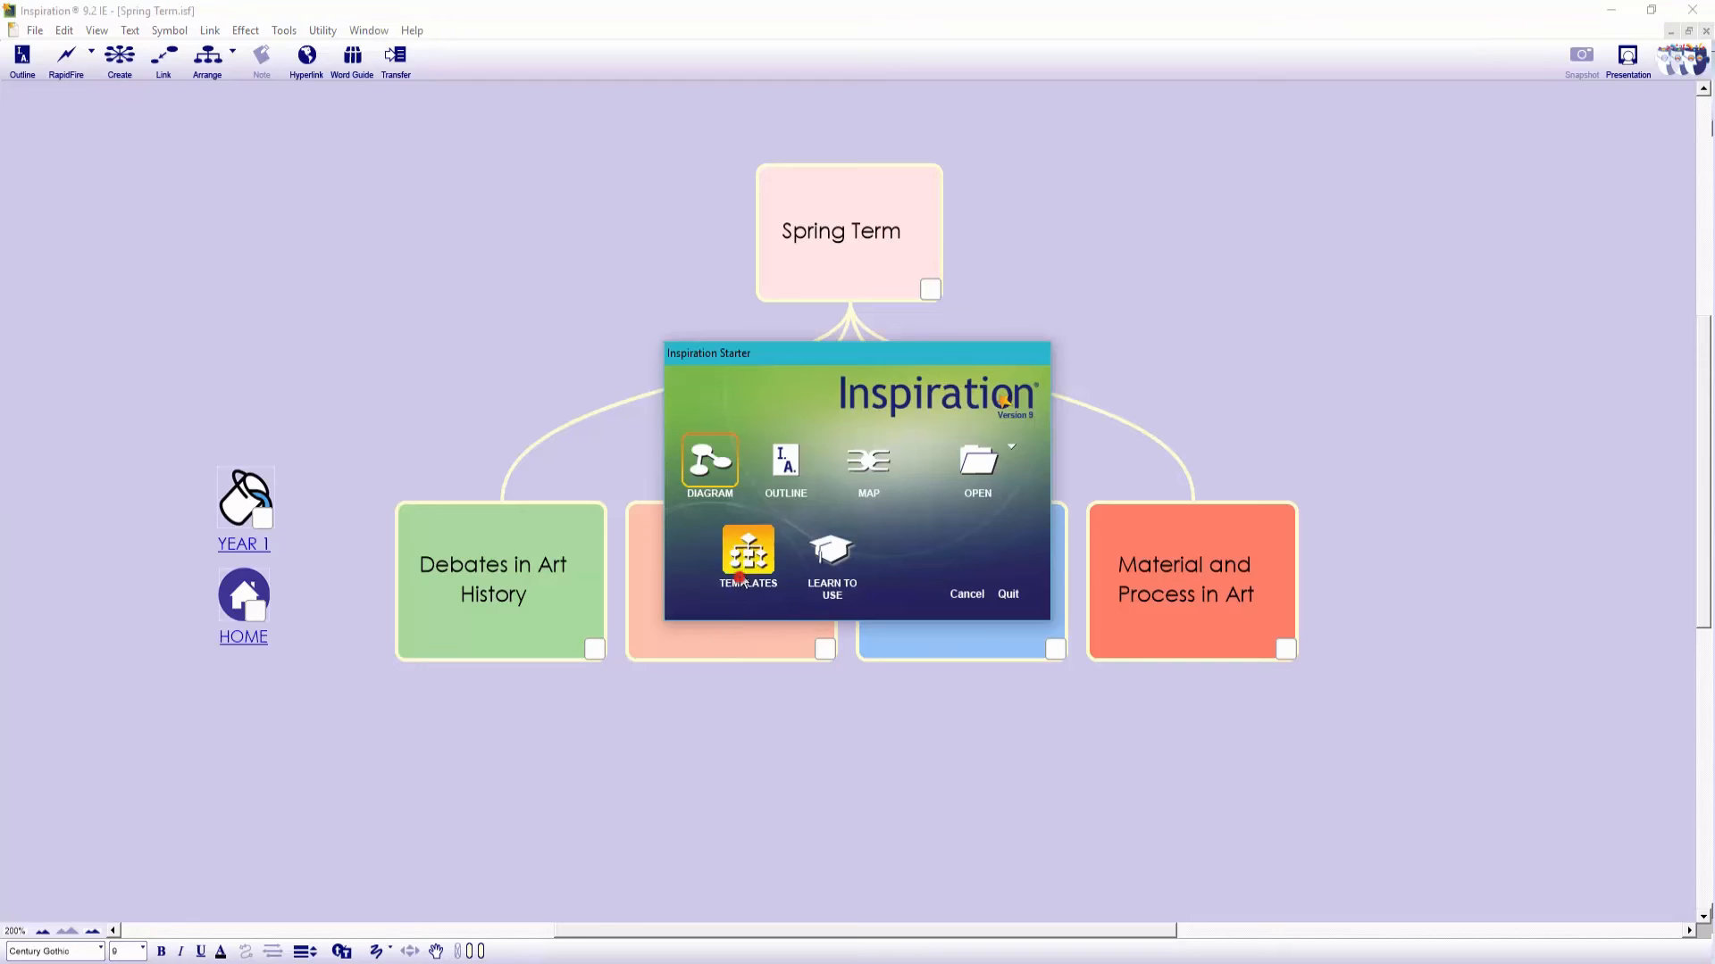
Open a new document from Module Template.ist in the Personal Templates folder.
click(747, 555)
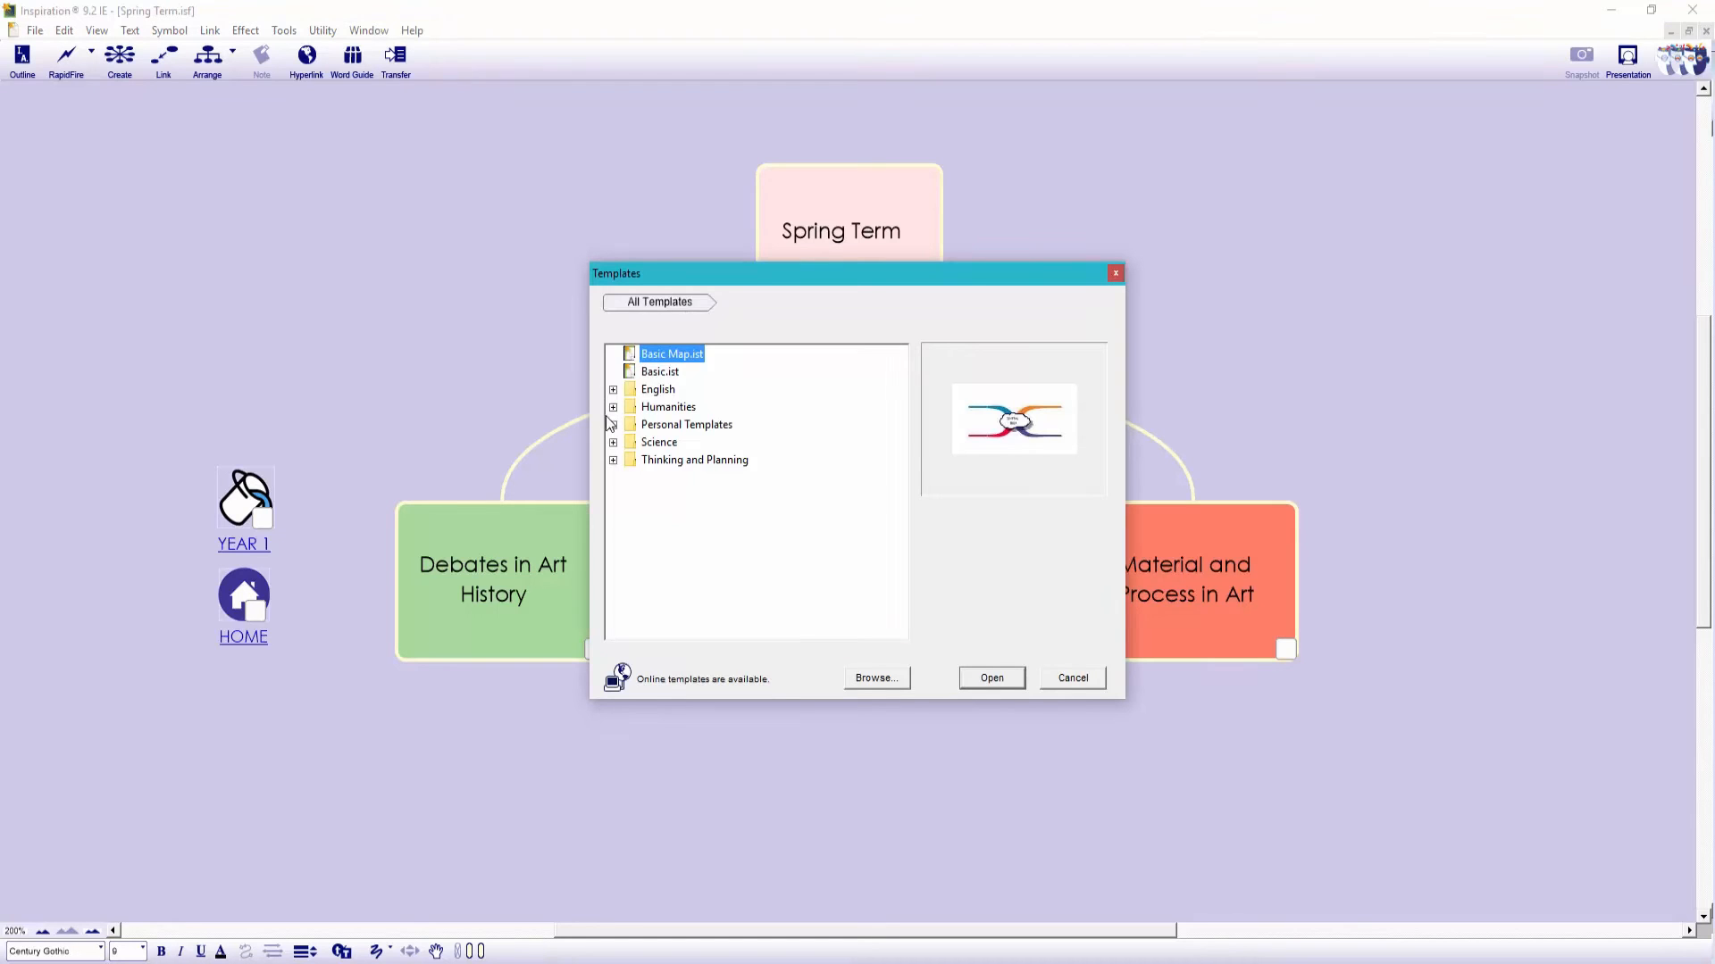
click(613, 425)
click(670, 444)
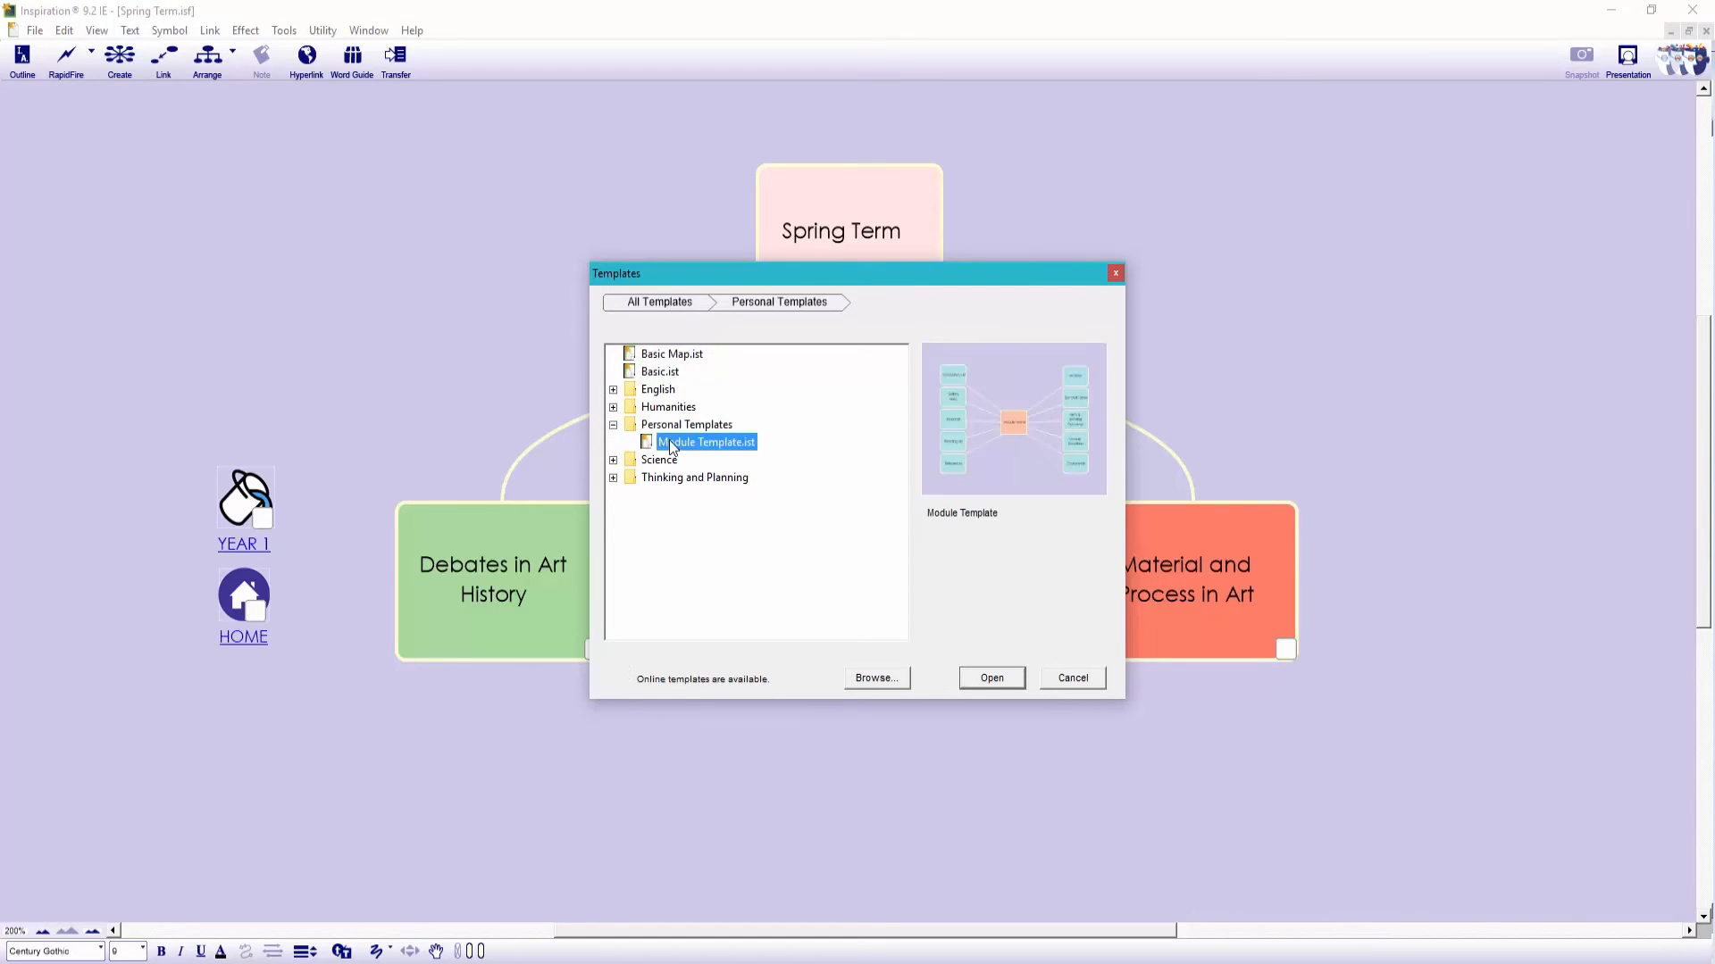
click(983, 678)
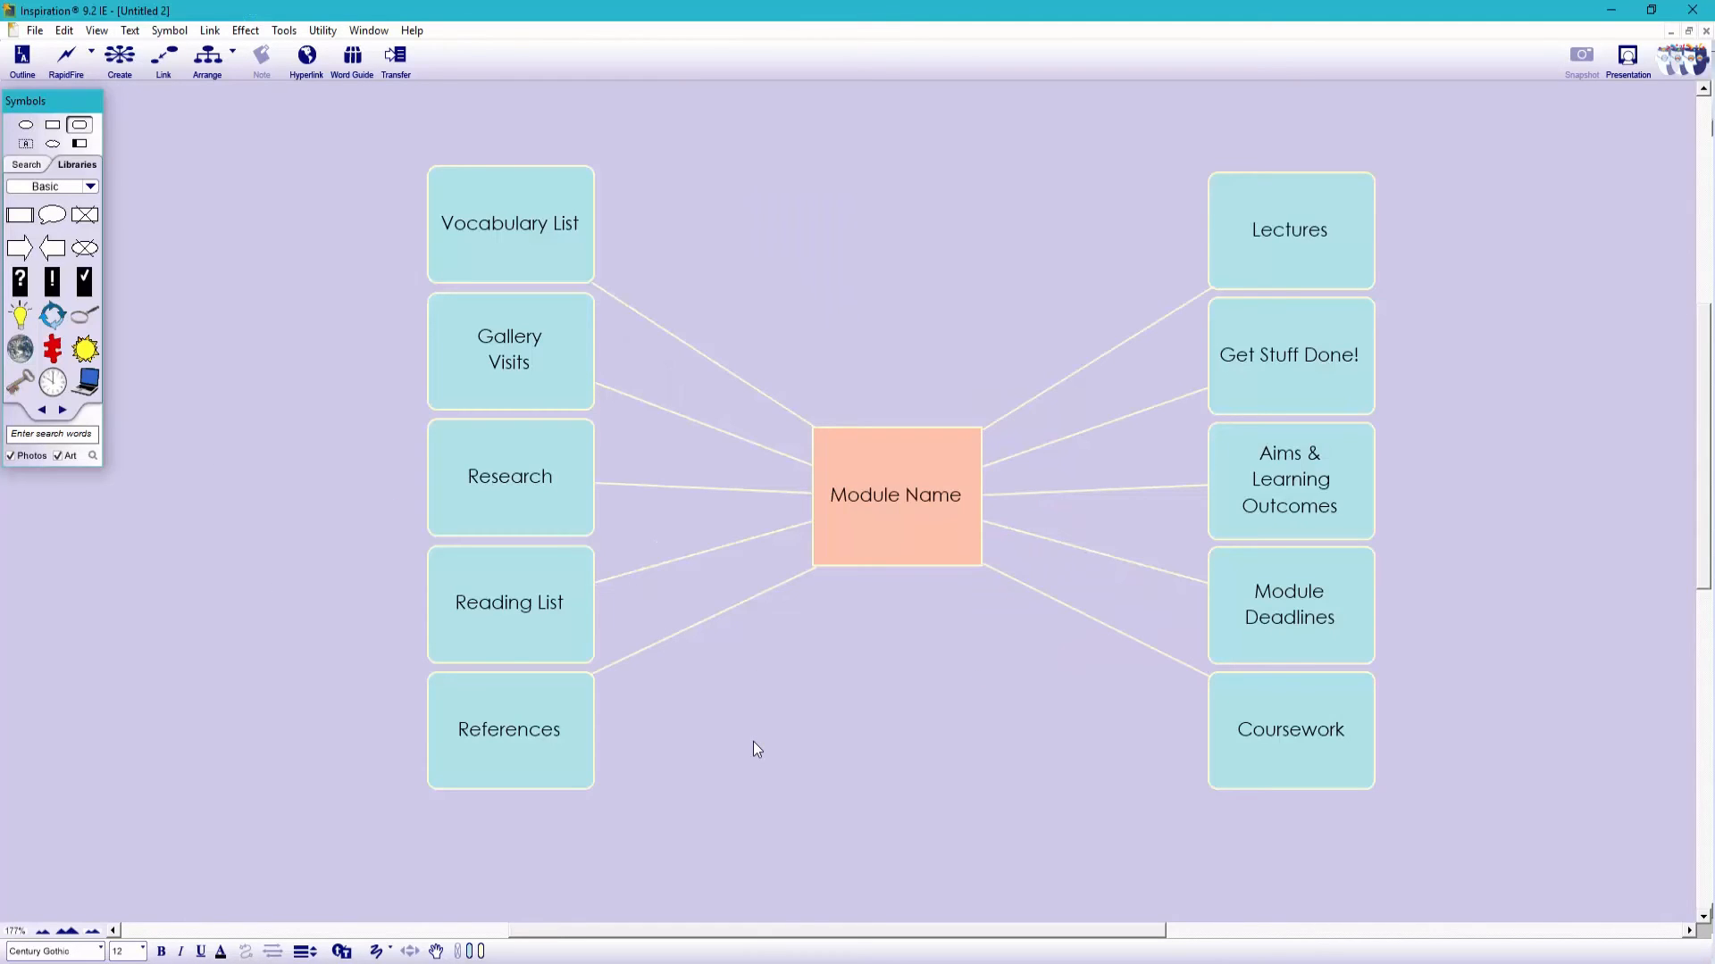
Replace the central Module Name text with Debates in Art History.
click(888, 502)
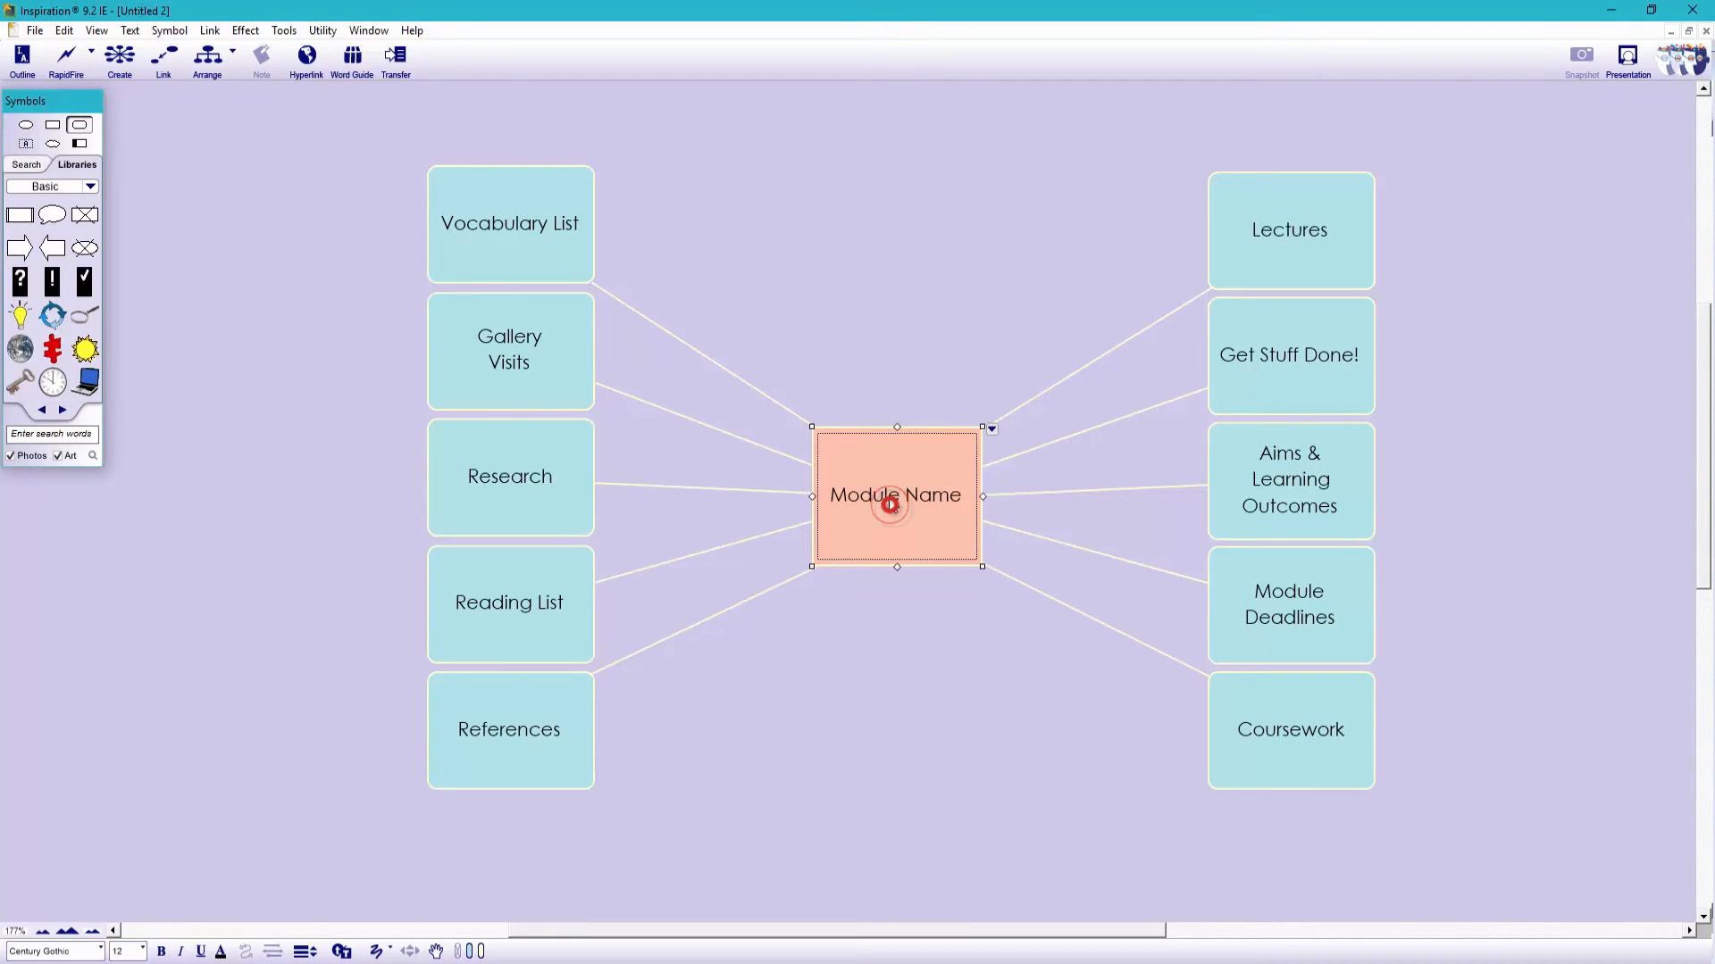
text(Debates in )
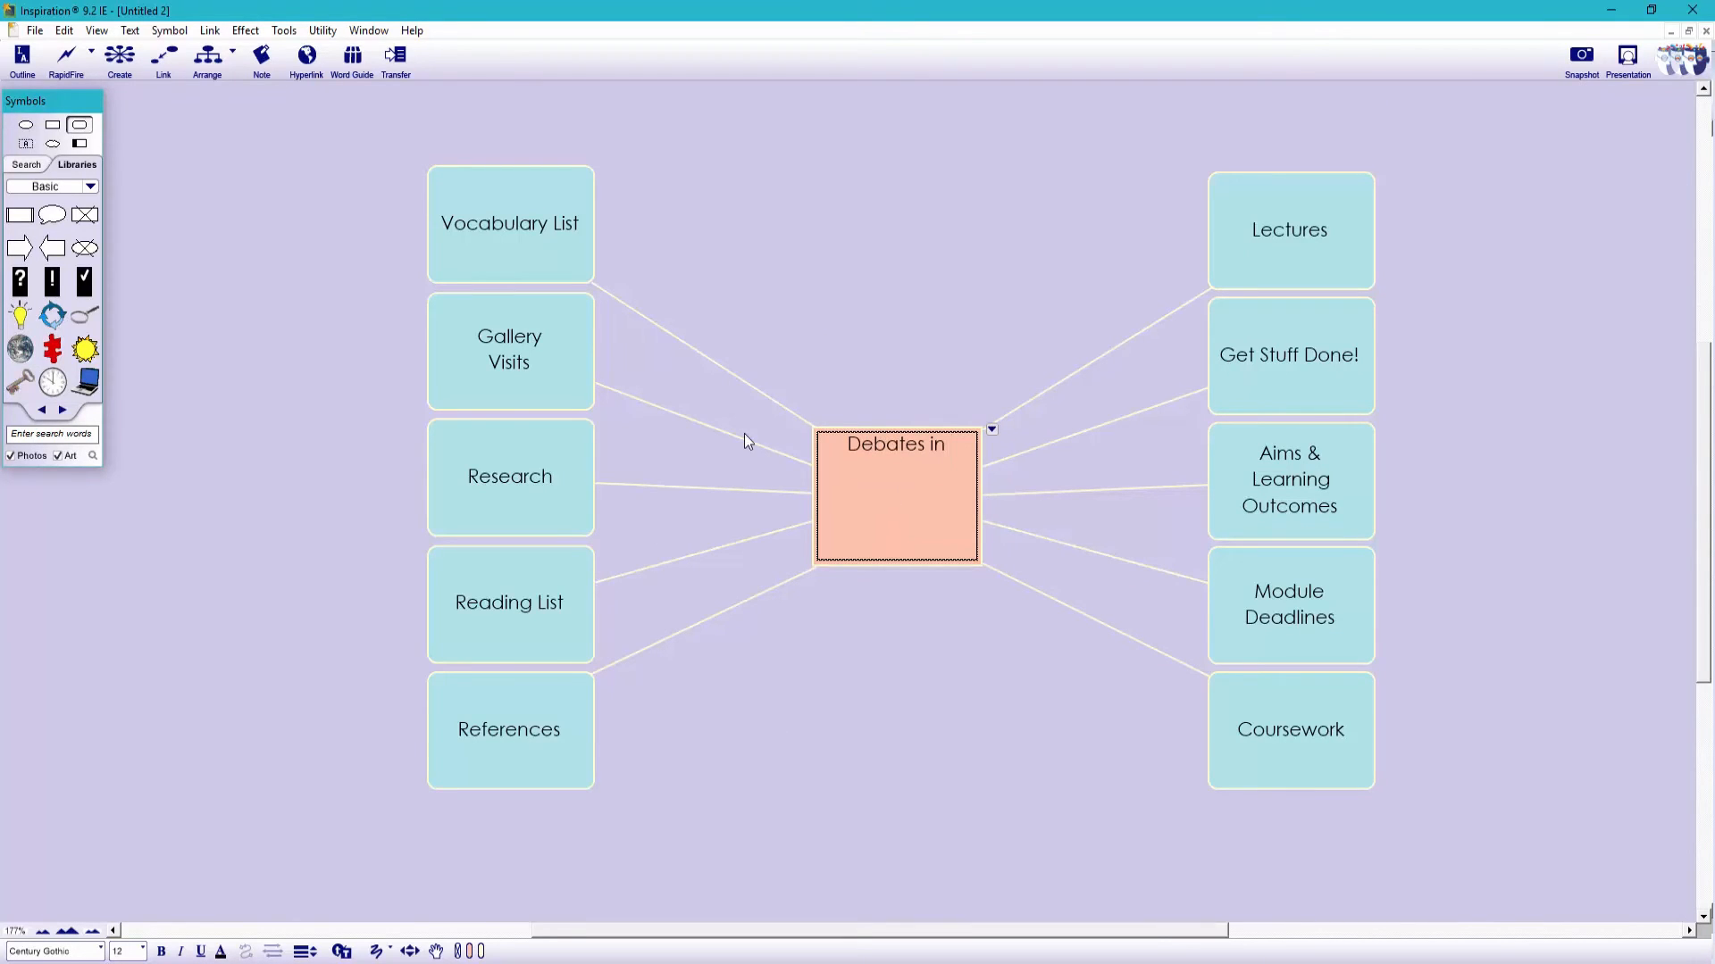
text(Art History)
click(839, 701)
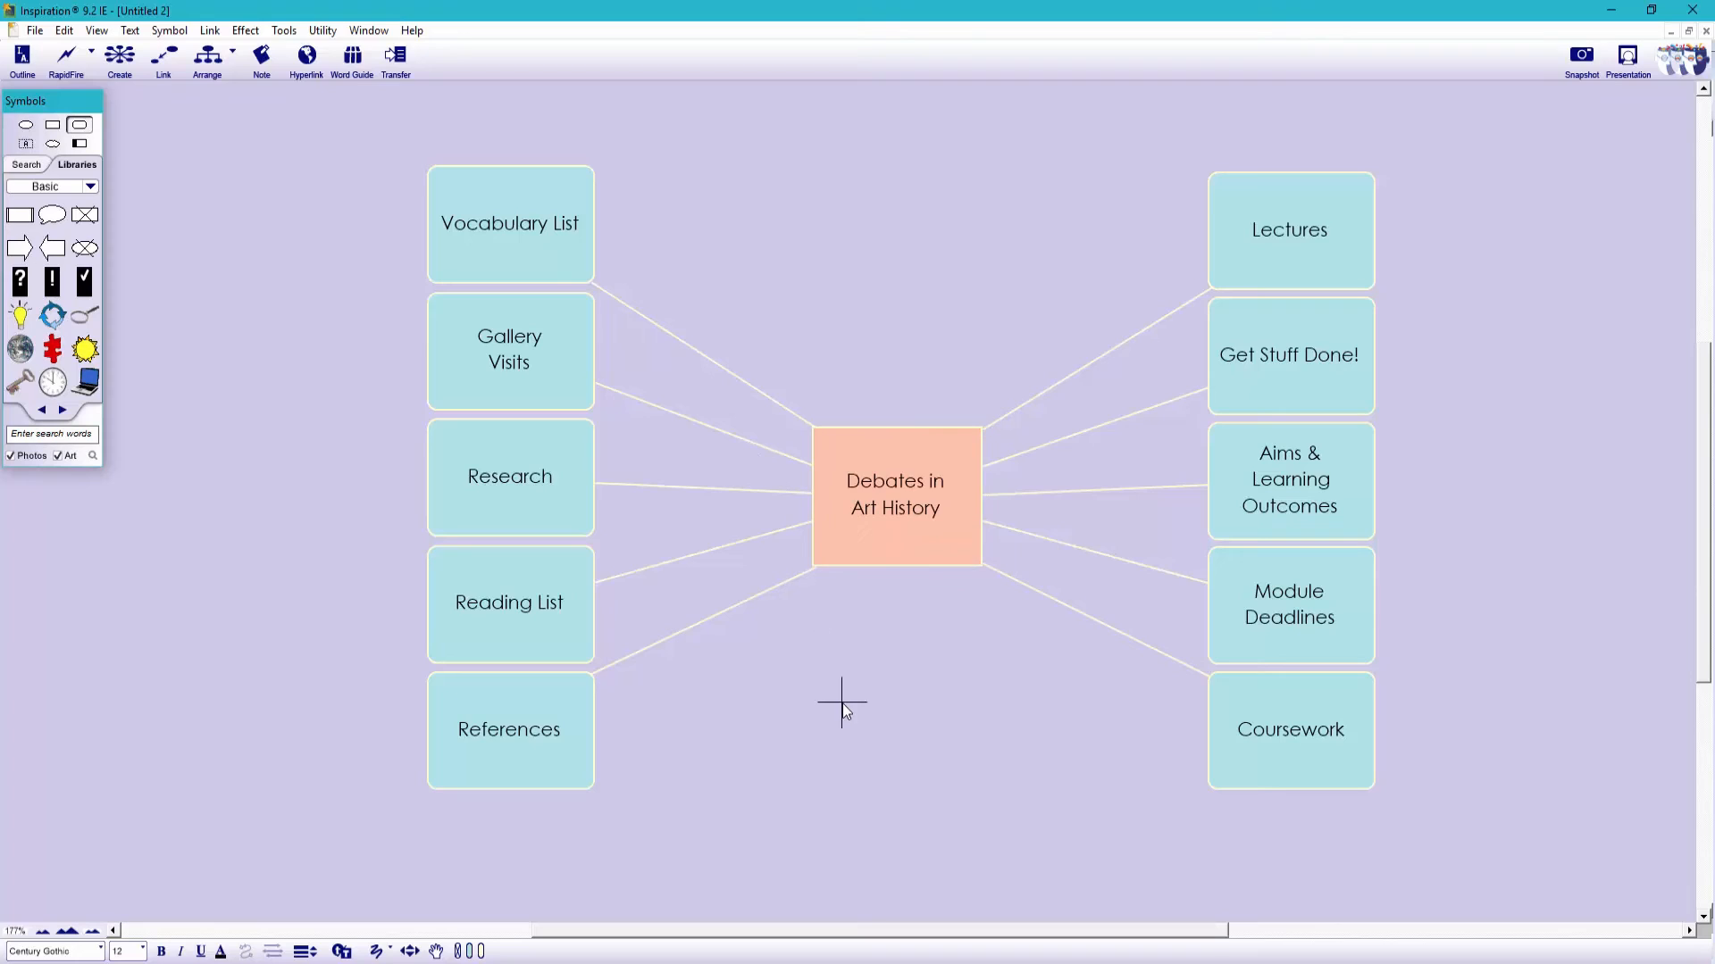
Replace the Gallery Visits symbol's text with Picture Analysis.
double_click(529, 356)
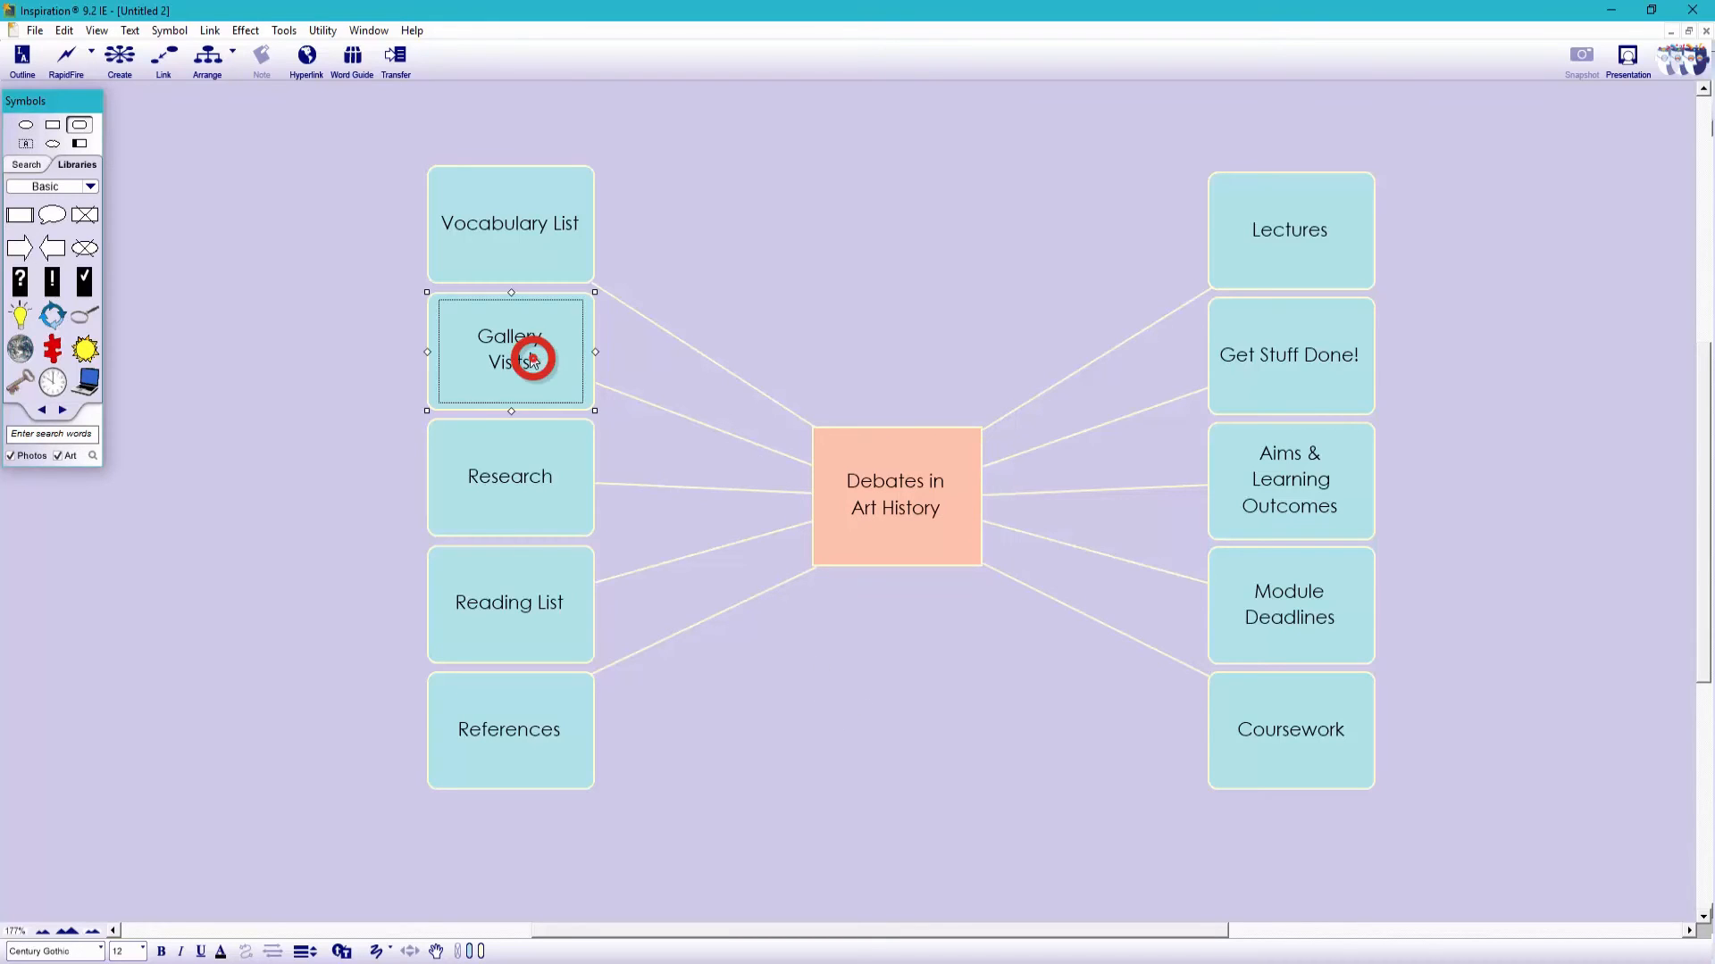
key(ctrl+a)
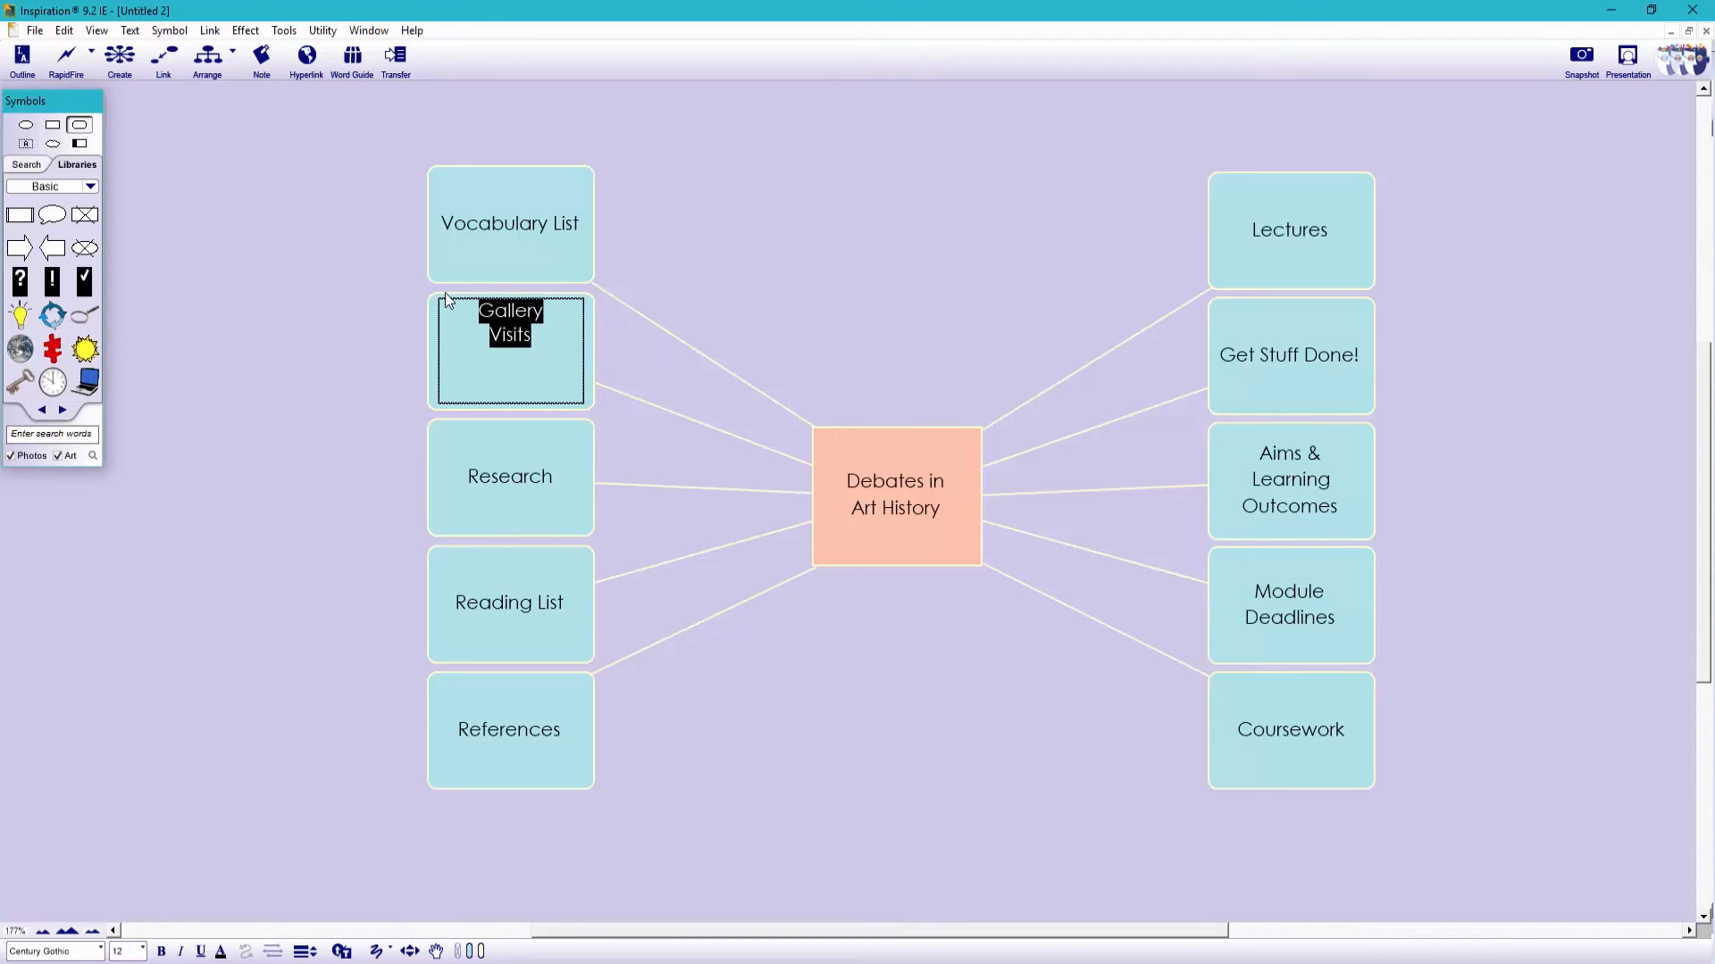
text(Picture Analysis)
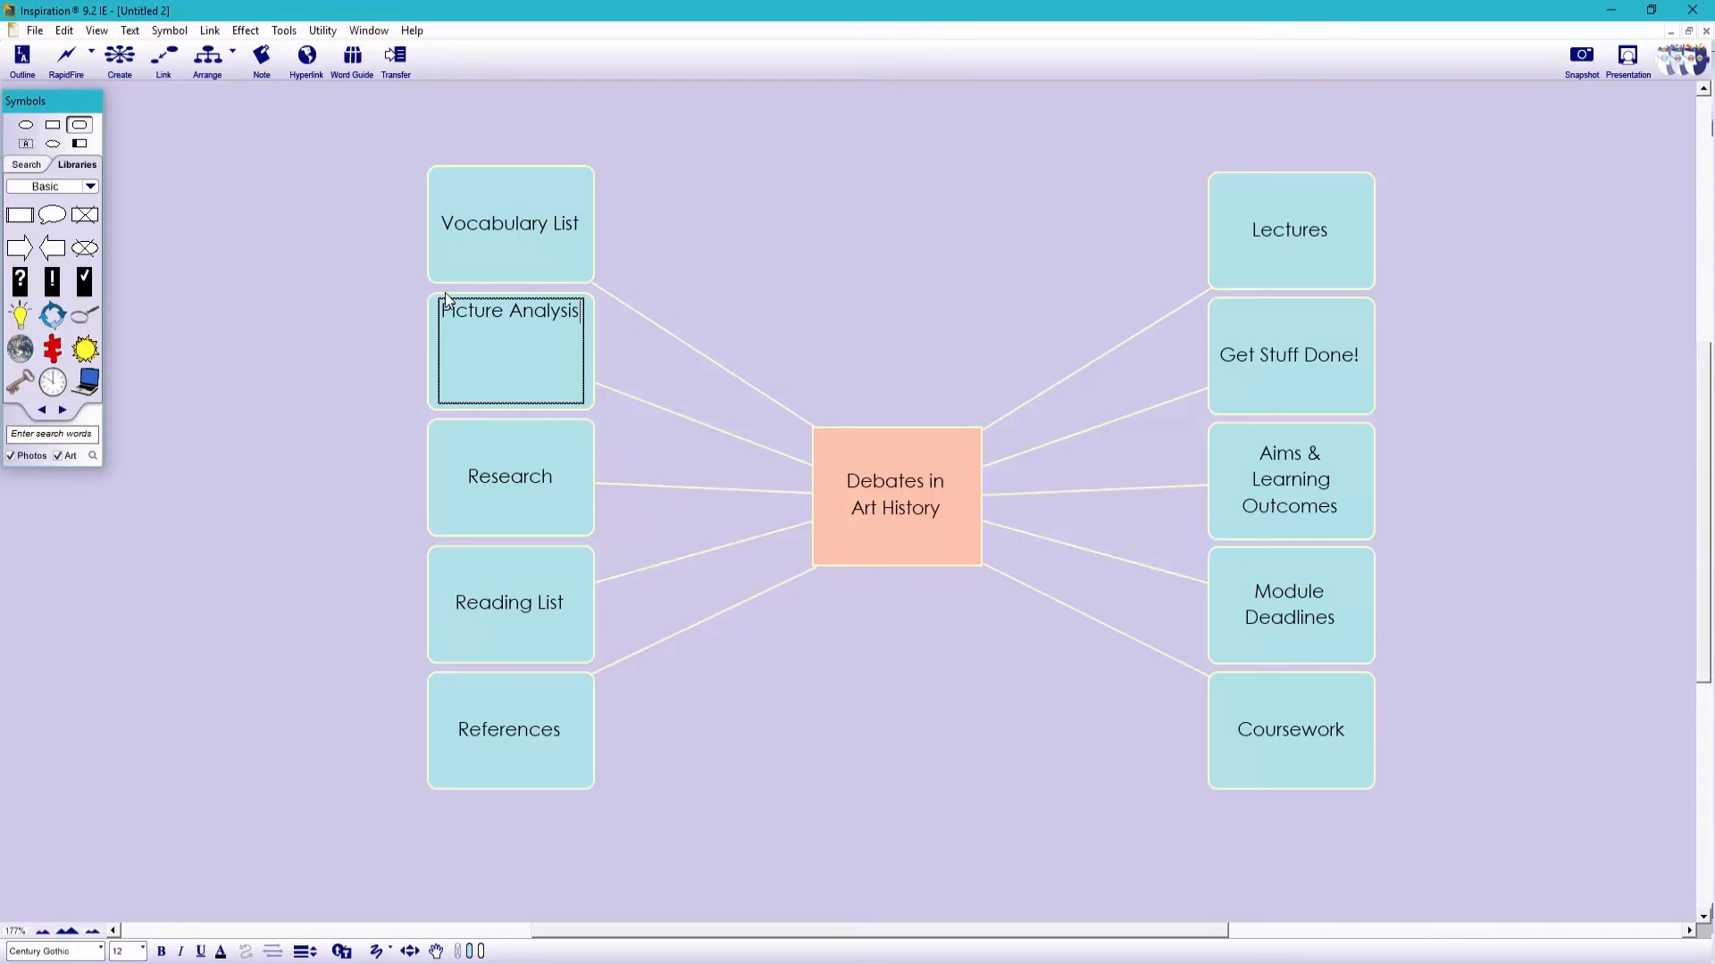
click(770, 783)
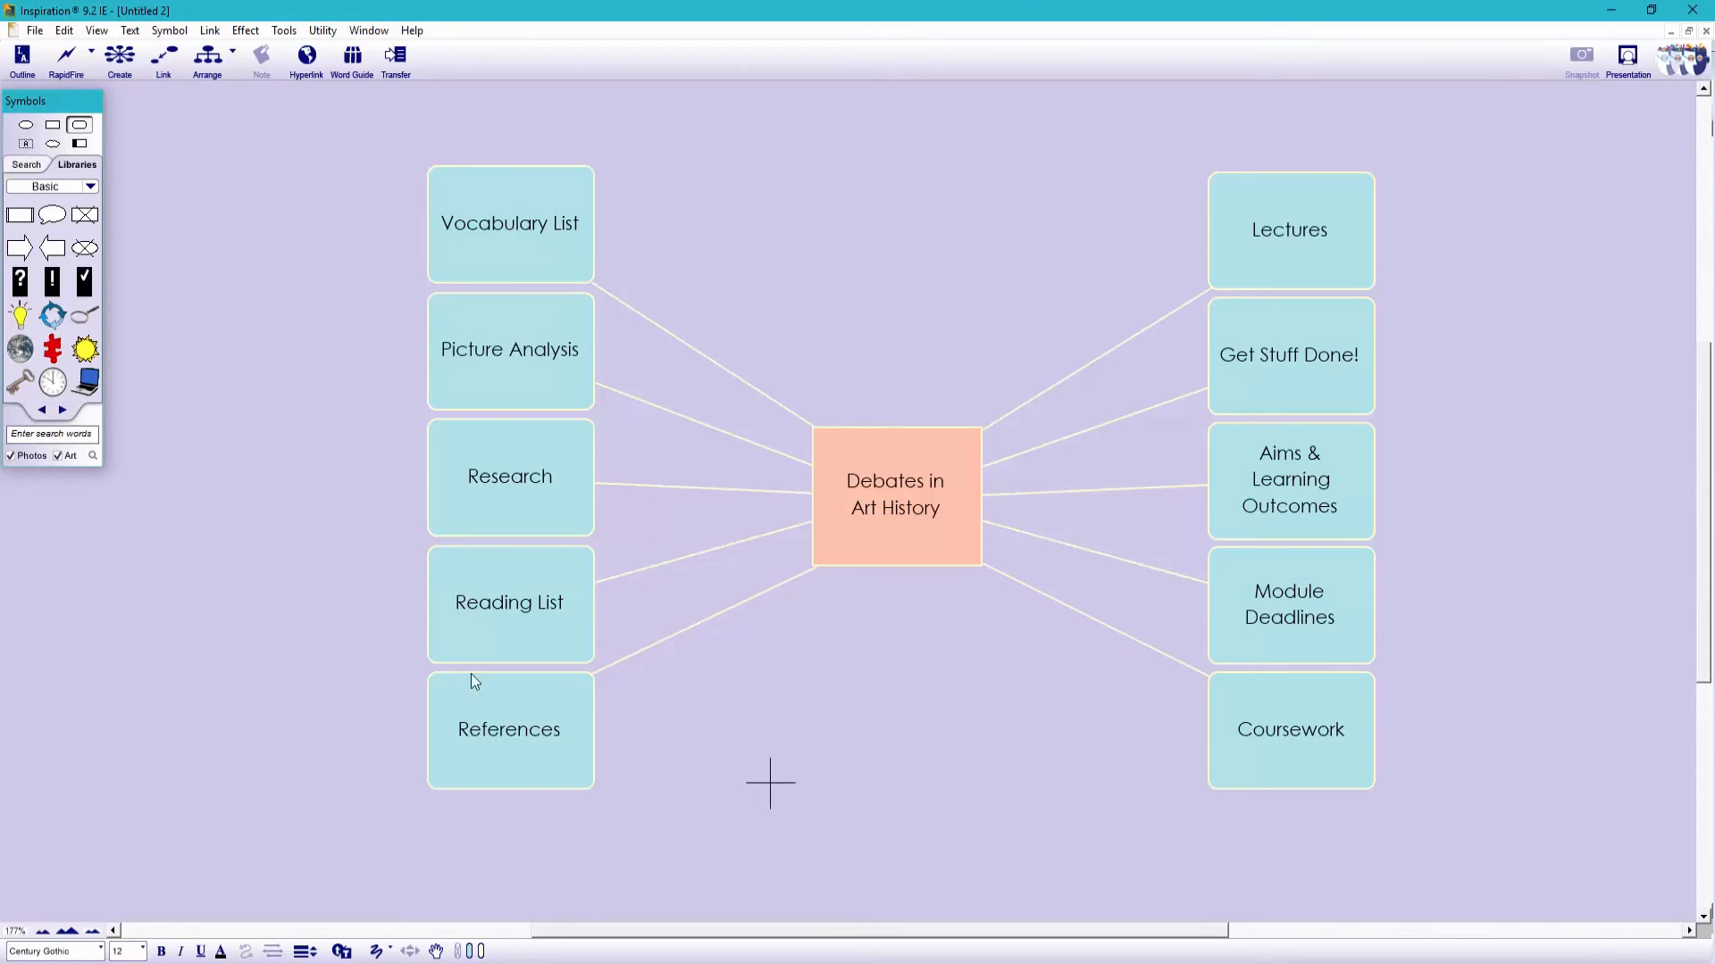
Fill both columns of outer topic symbols, Vocabulary List to References and Lectures to Coursework, with light green.
drag(625, 815, 422, 184)
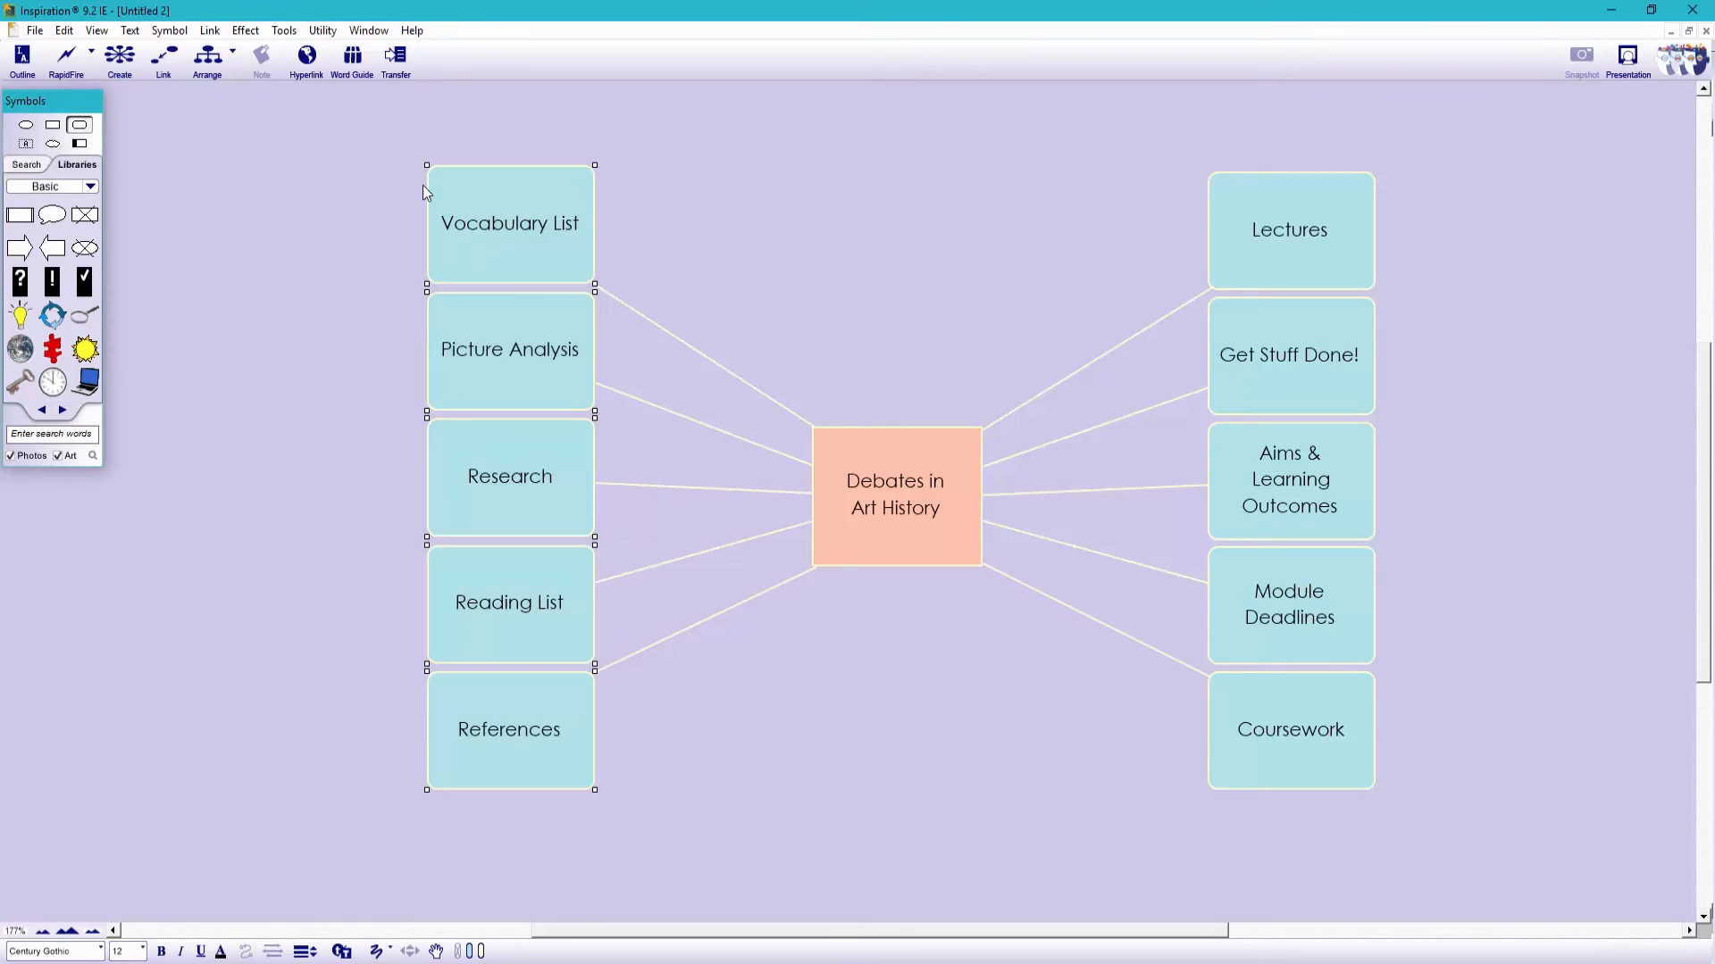
click(471, 949)
click(519, 909)
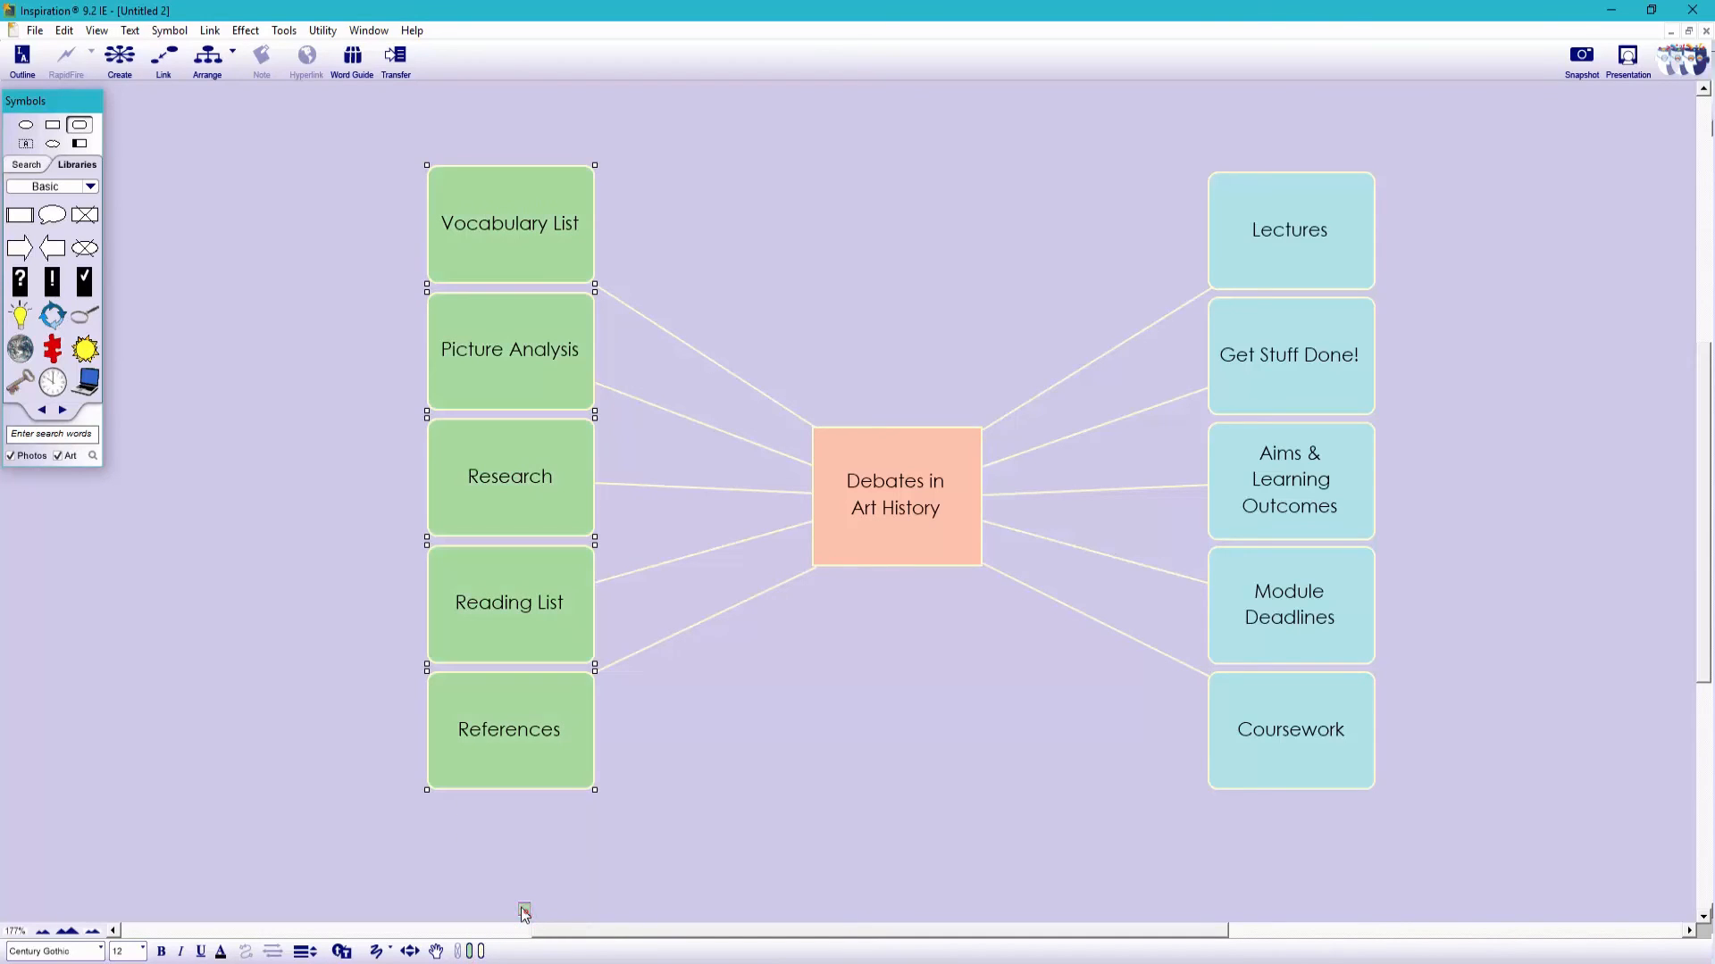
drag(1402, 815, 1230, 179)
click(471, 948)
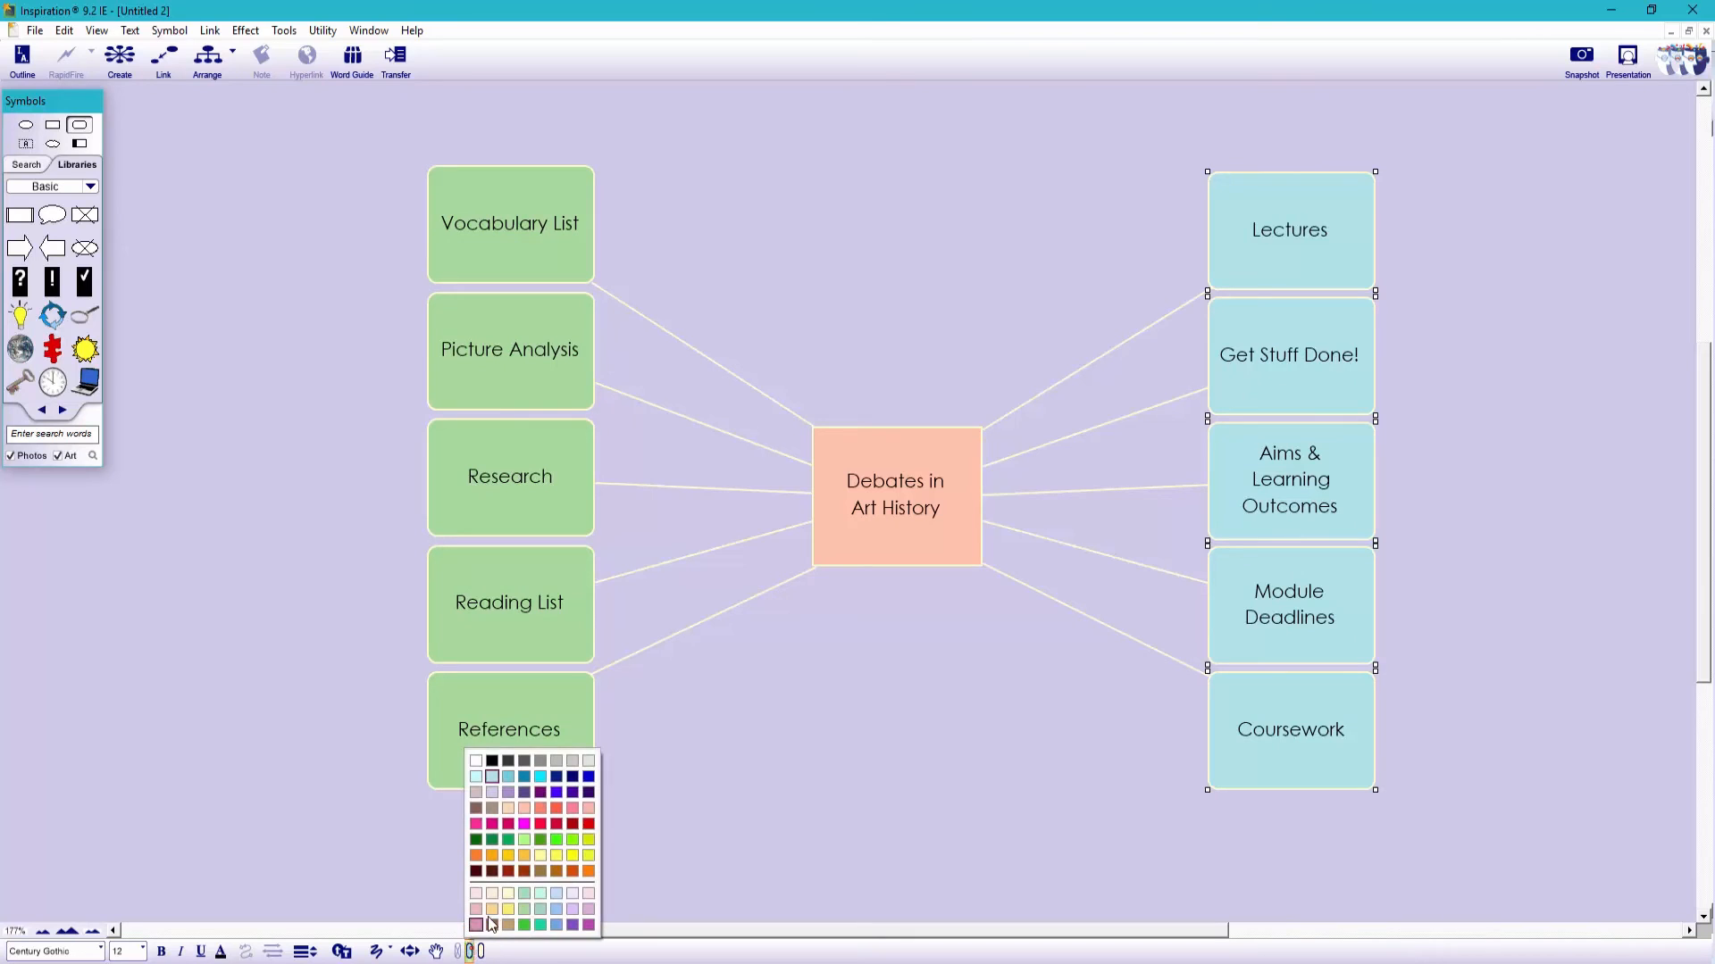
click(526, 910)
click(399, 807)
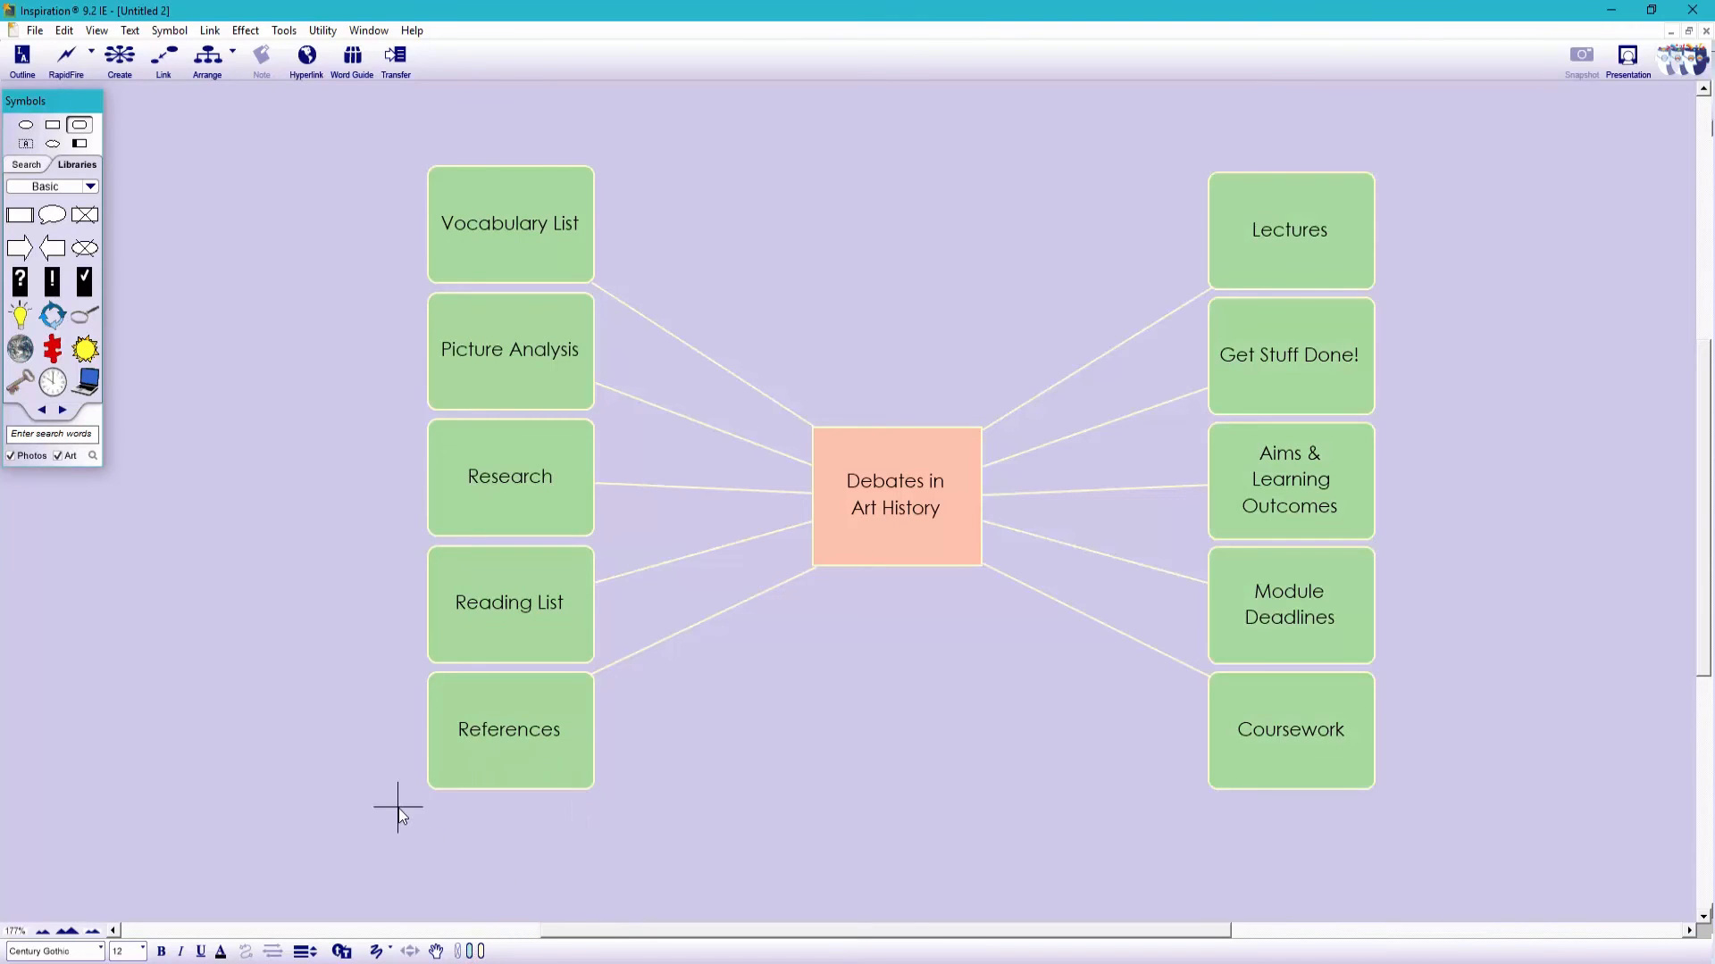
Save the module map as Debates in Art History.isf in the Year 1 folder and close it.
click(35, 30)
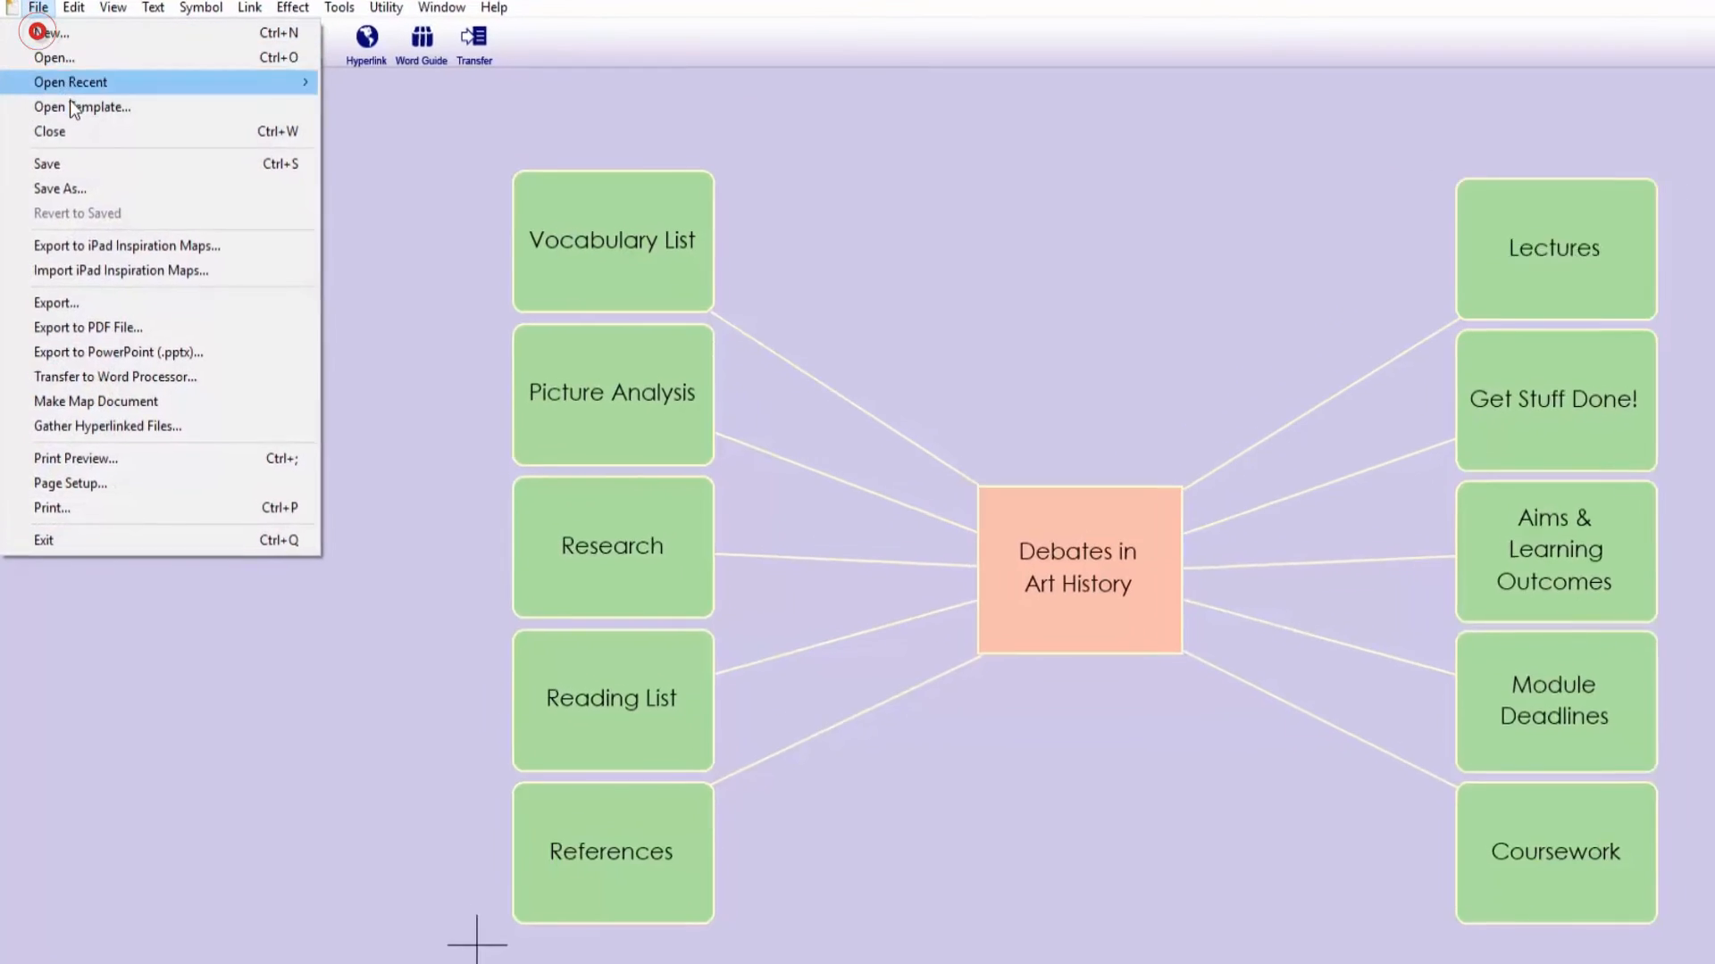
click(61, 189)
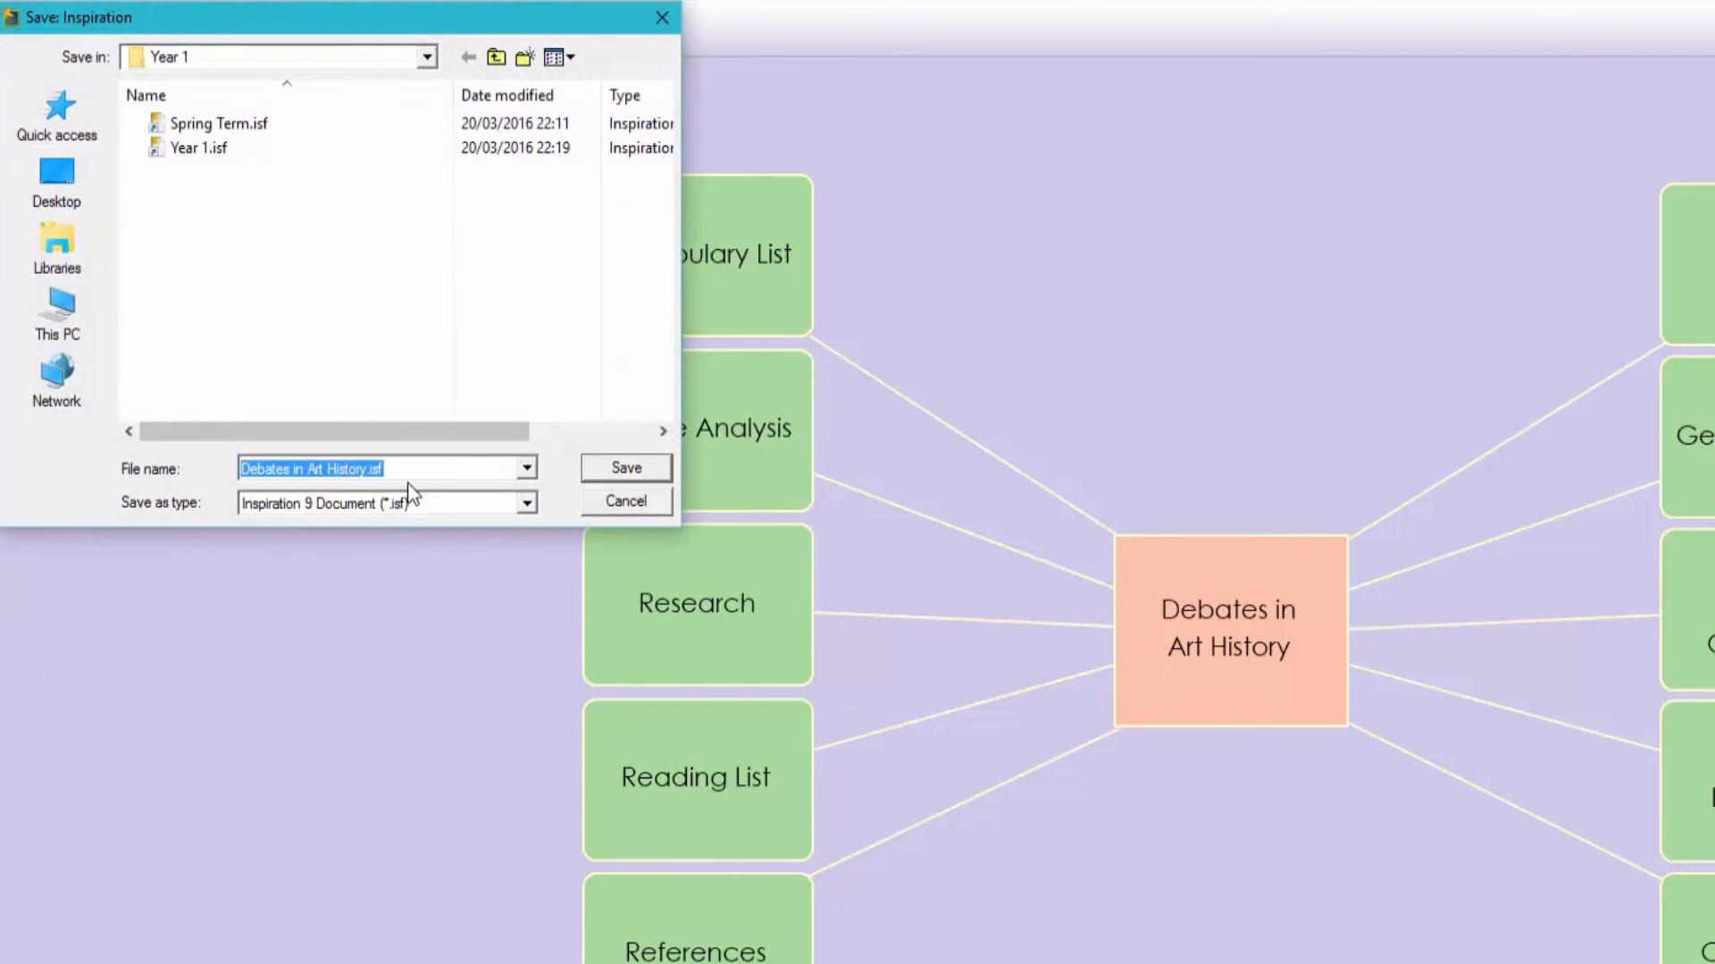
click(588, 470)
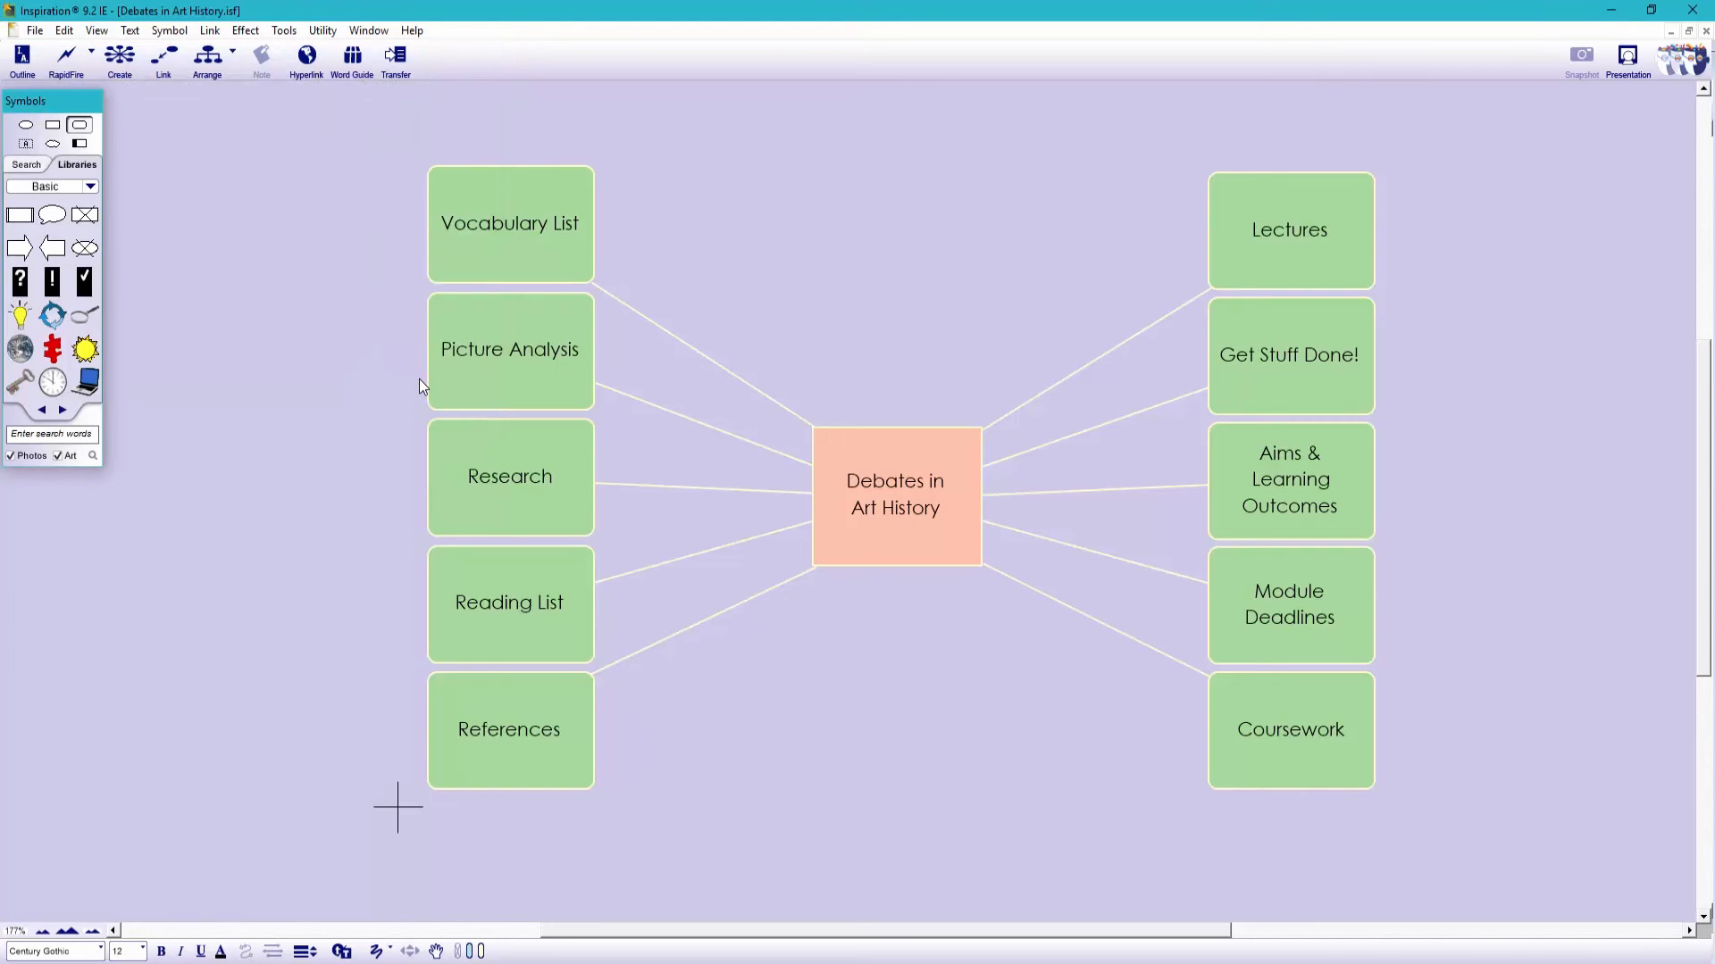
click(1704, 31)
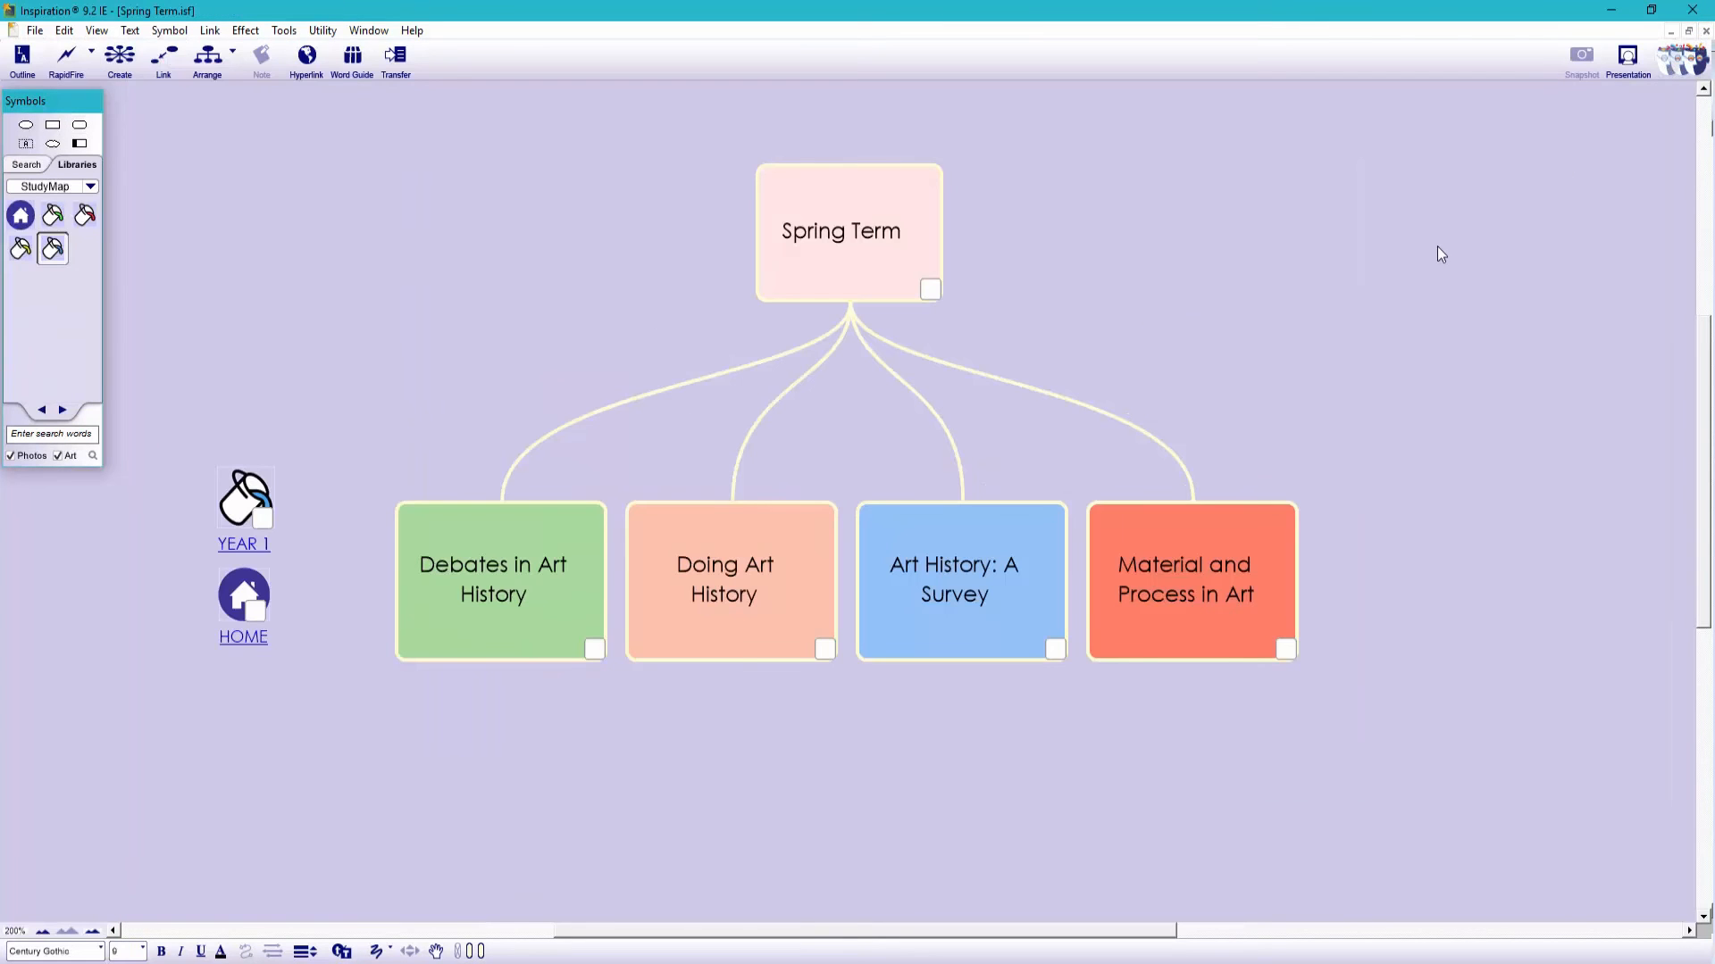
Hyperlink the Debates in Art History symbol on the Spring Term map to the file Debates in Art History.isf.
click(550, 544)
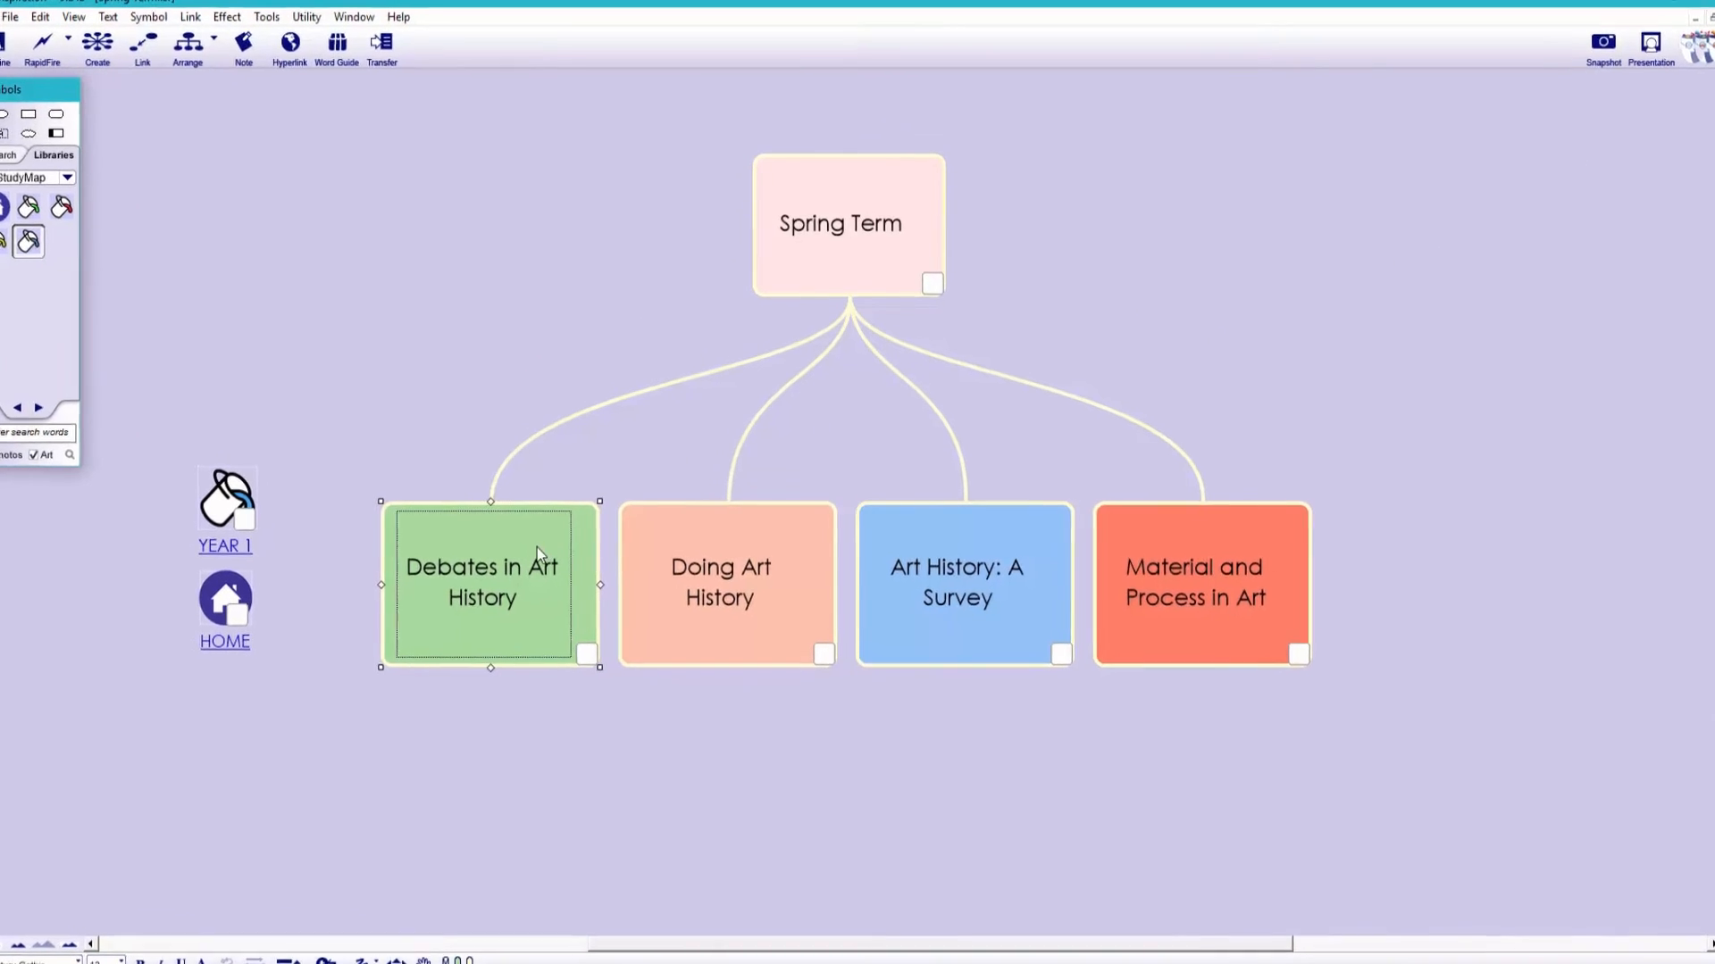
right_click(500, 560)
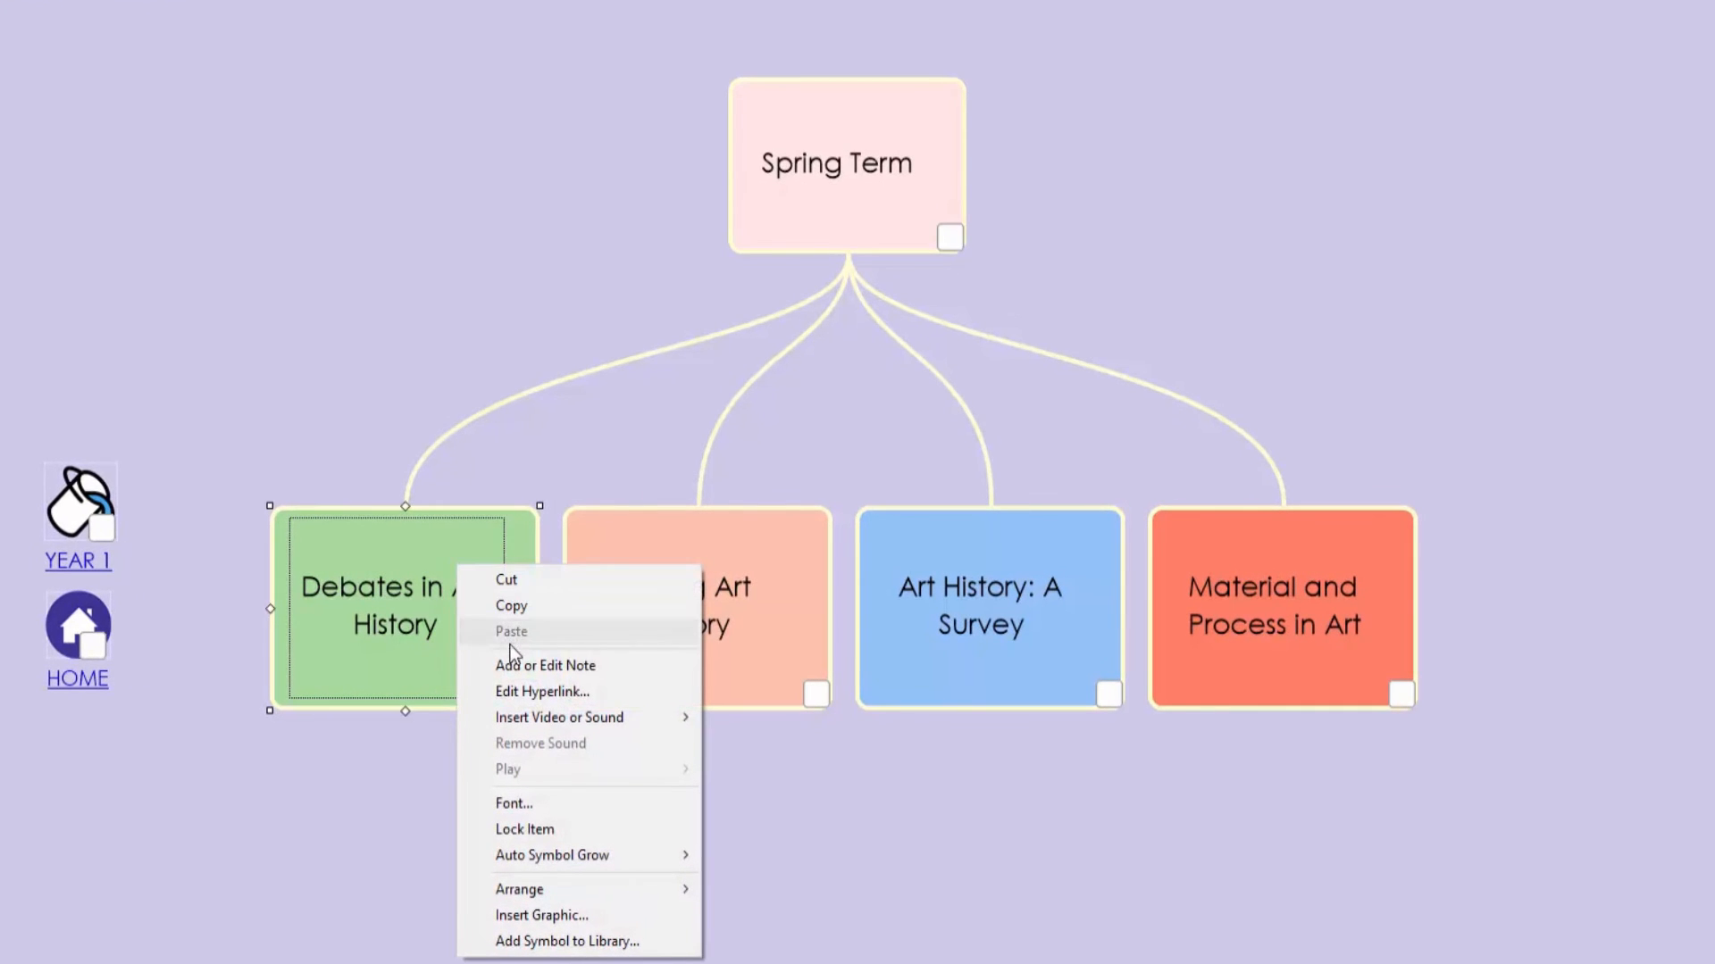
click(507, 689)
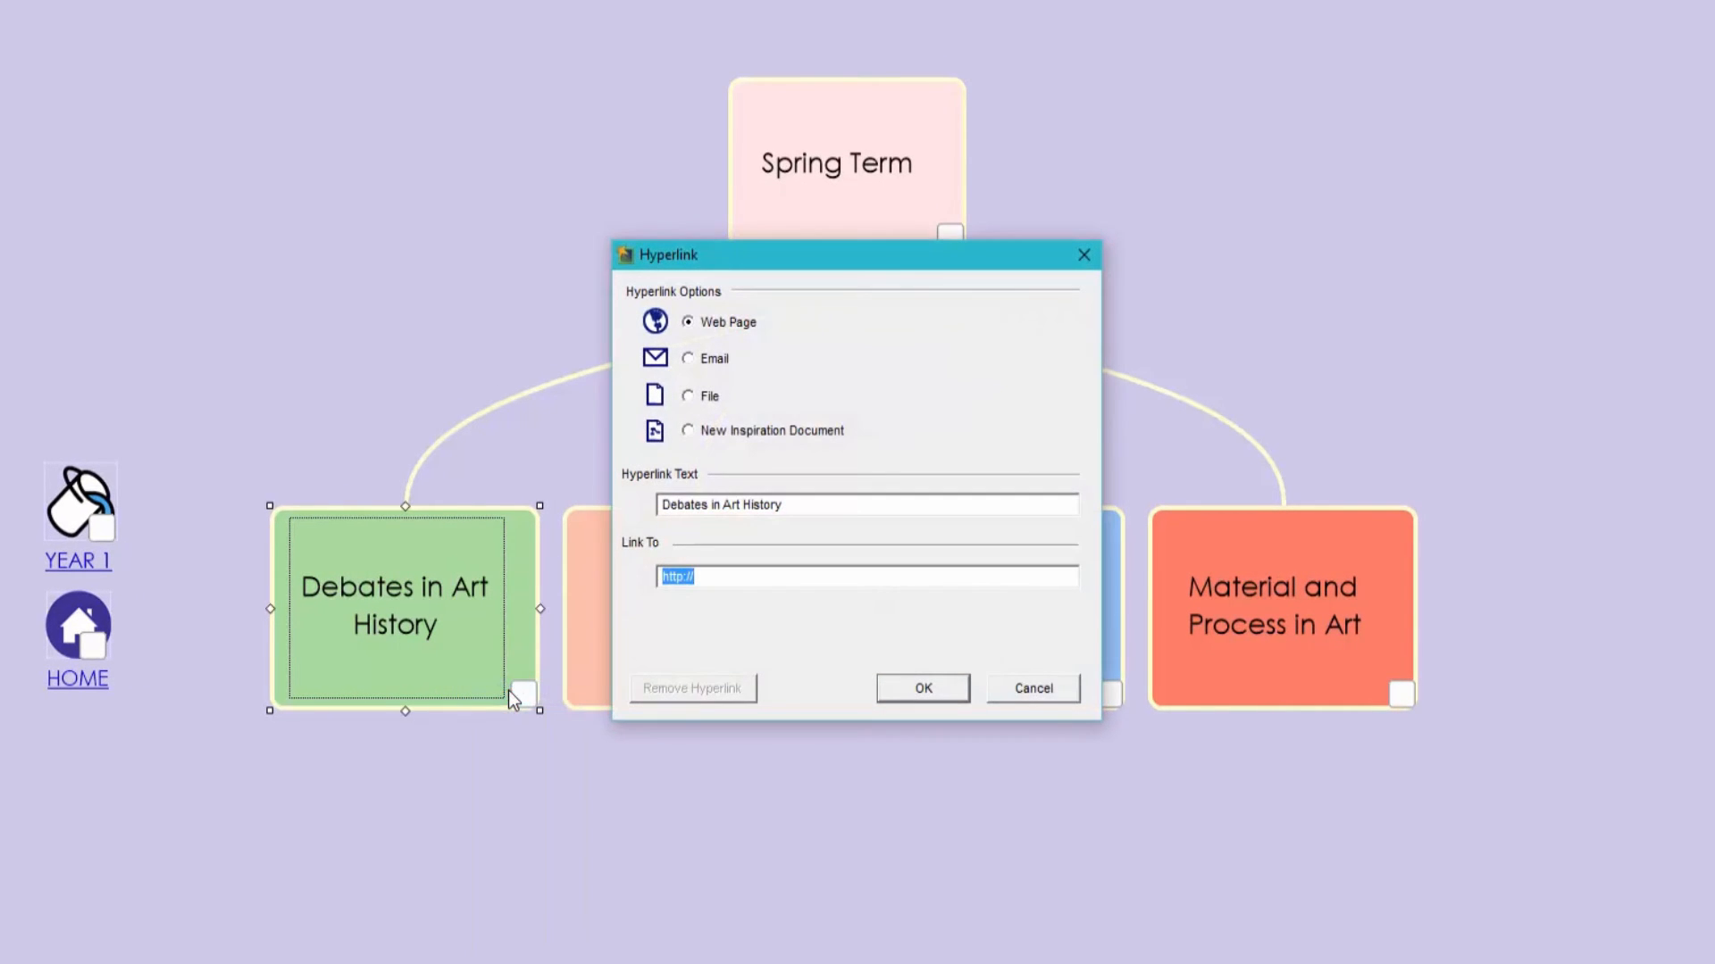
click(703, 402)
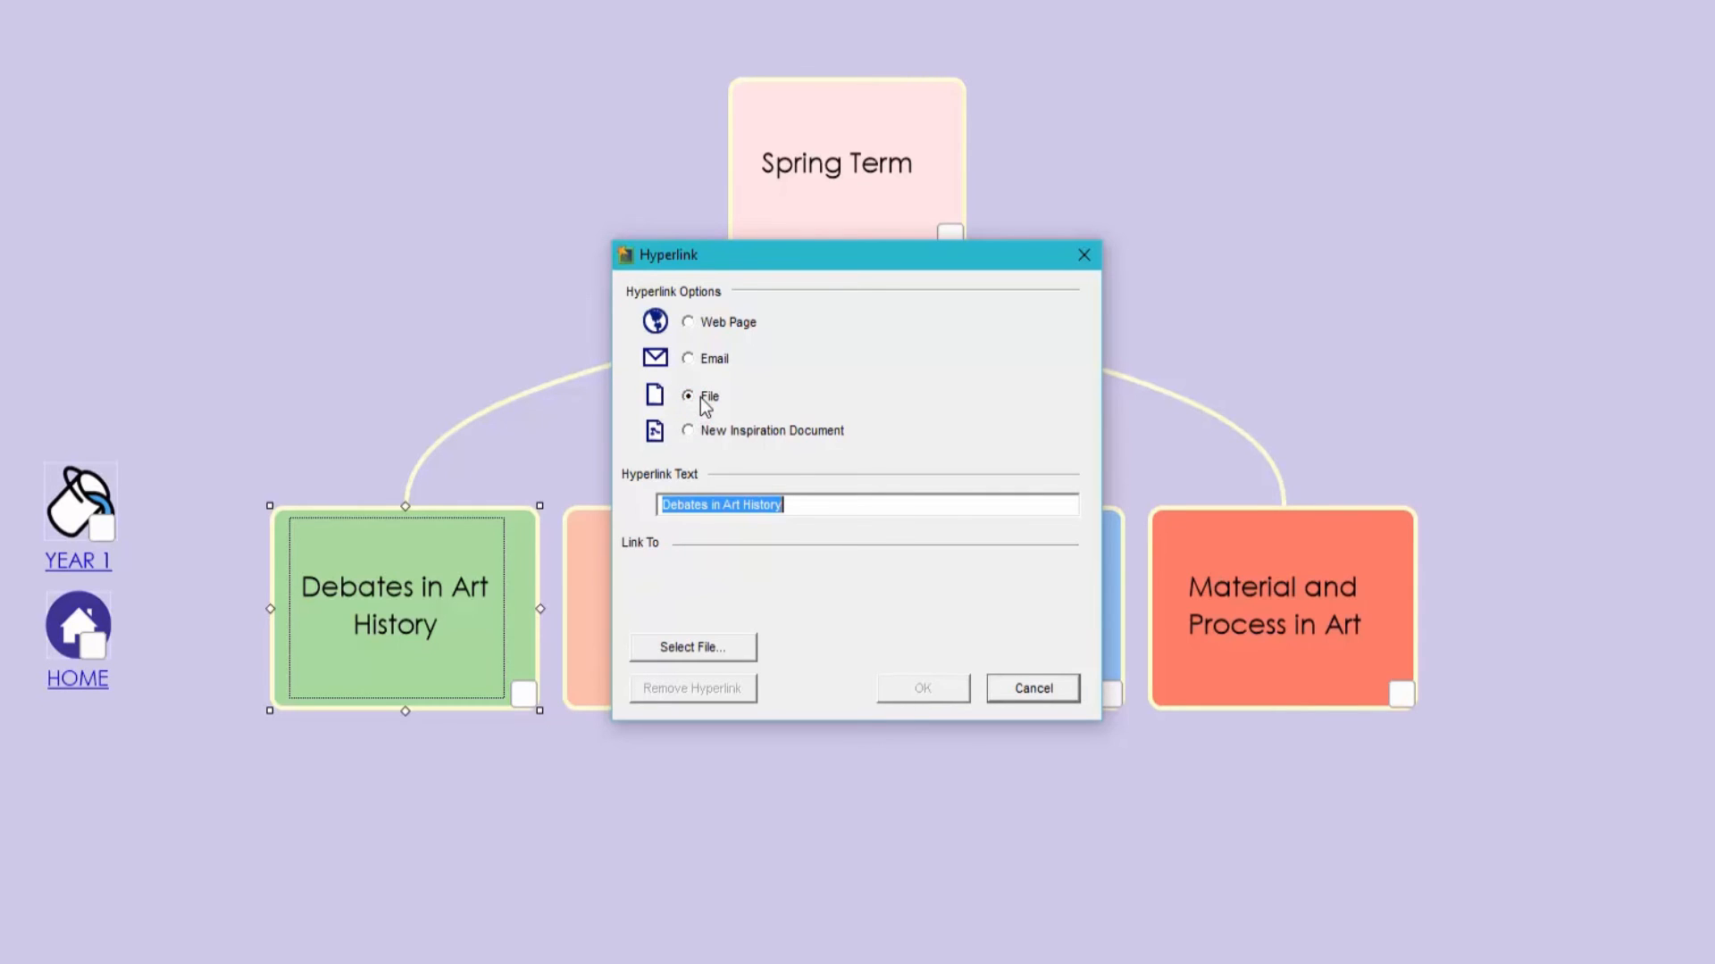
click(693, 647)
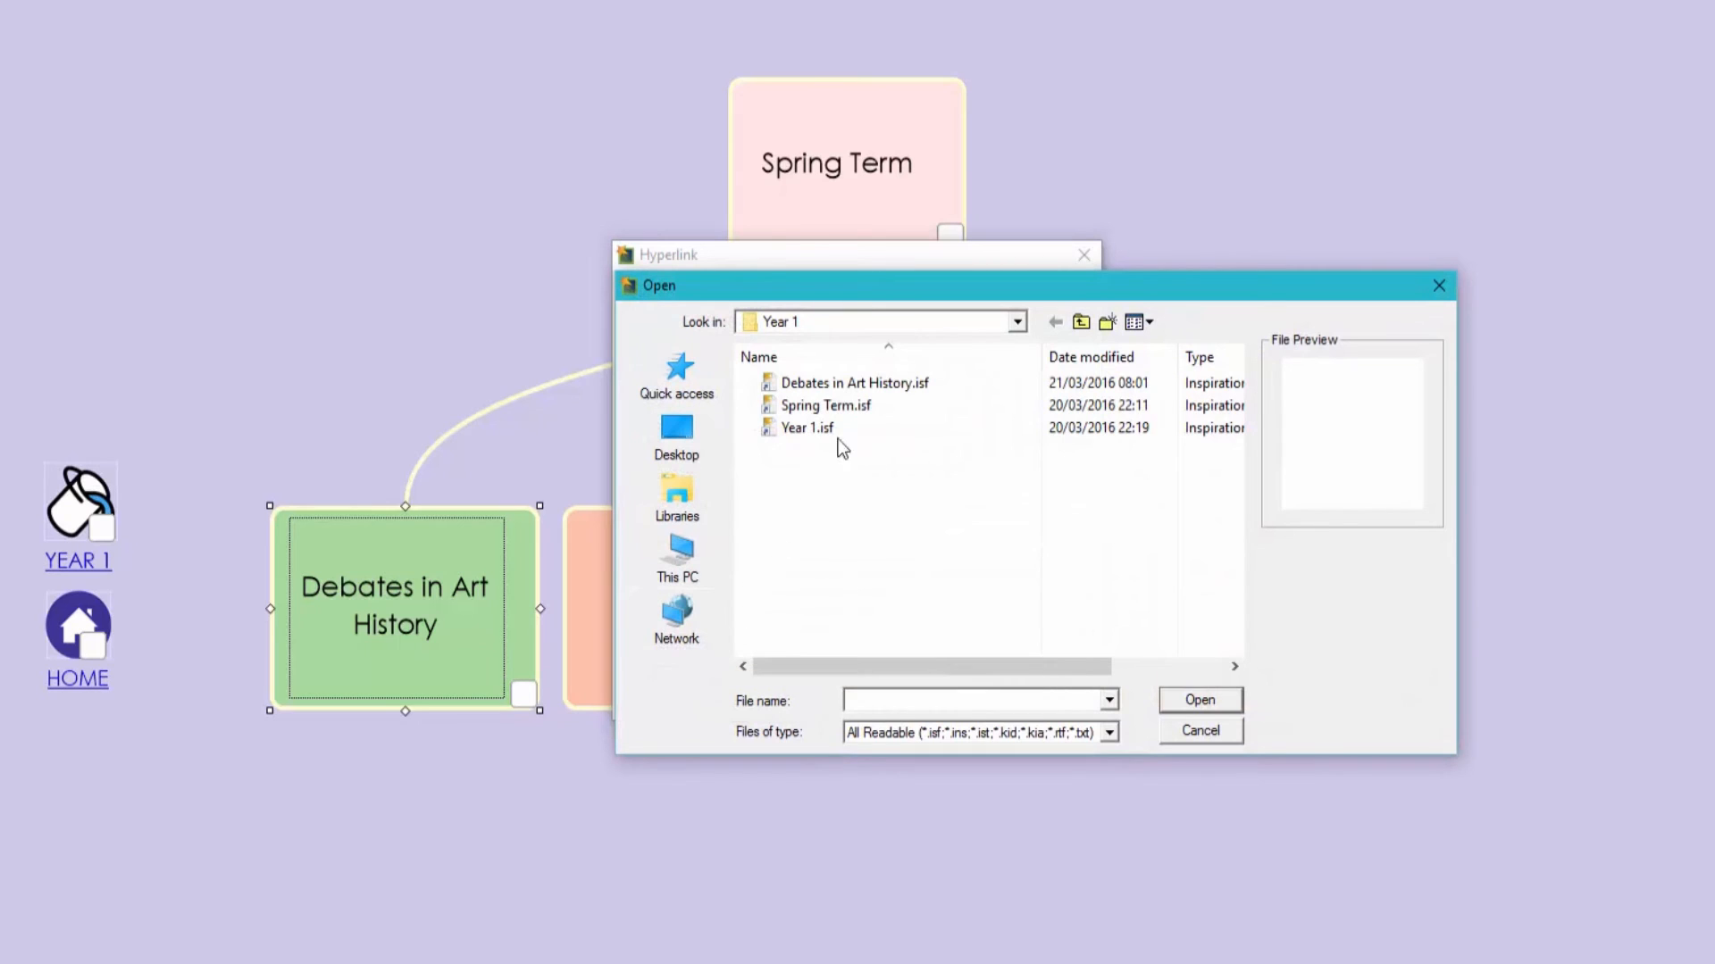
click(901, 384)
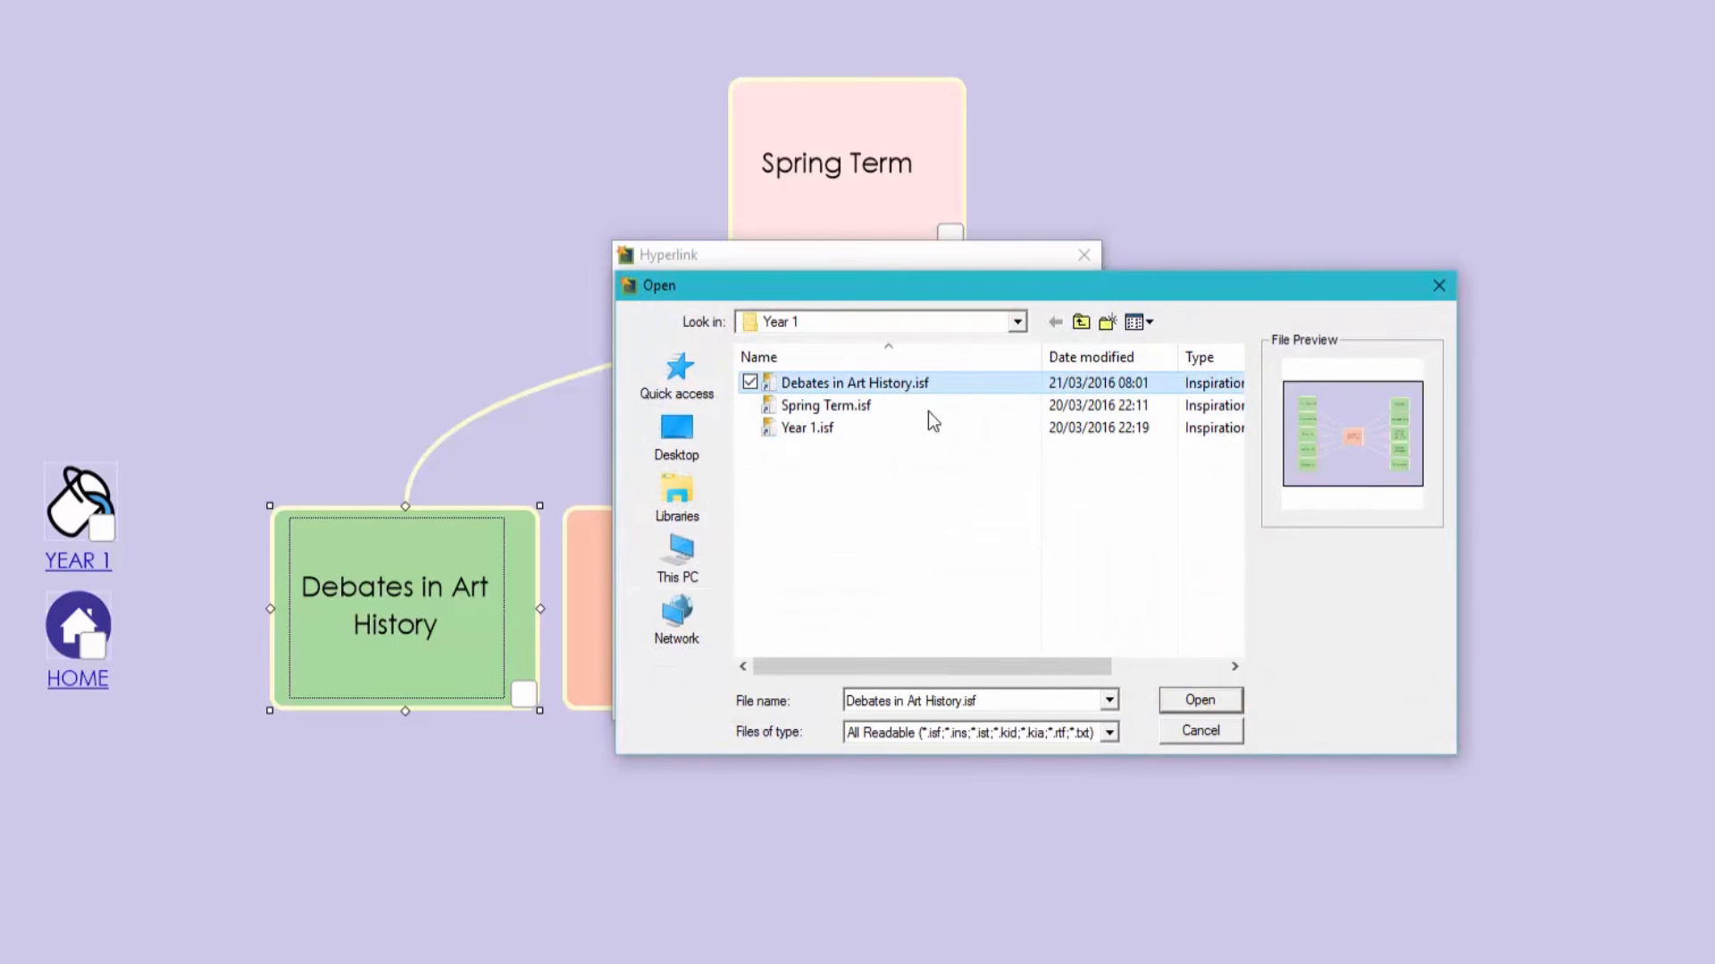
click(1175, 703)
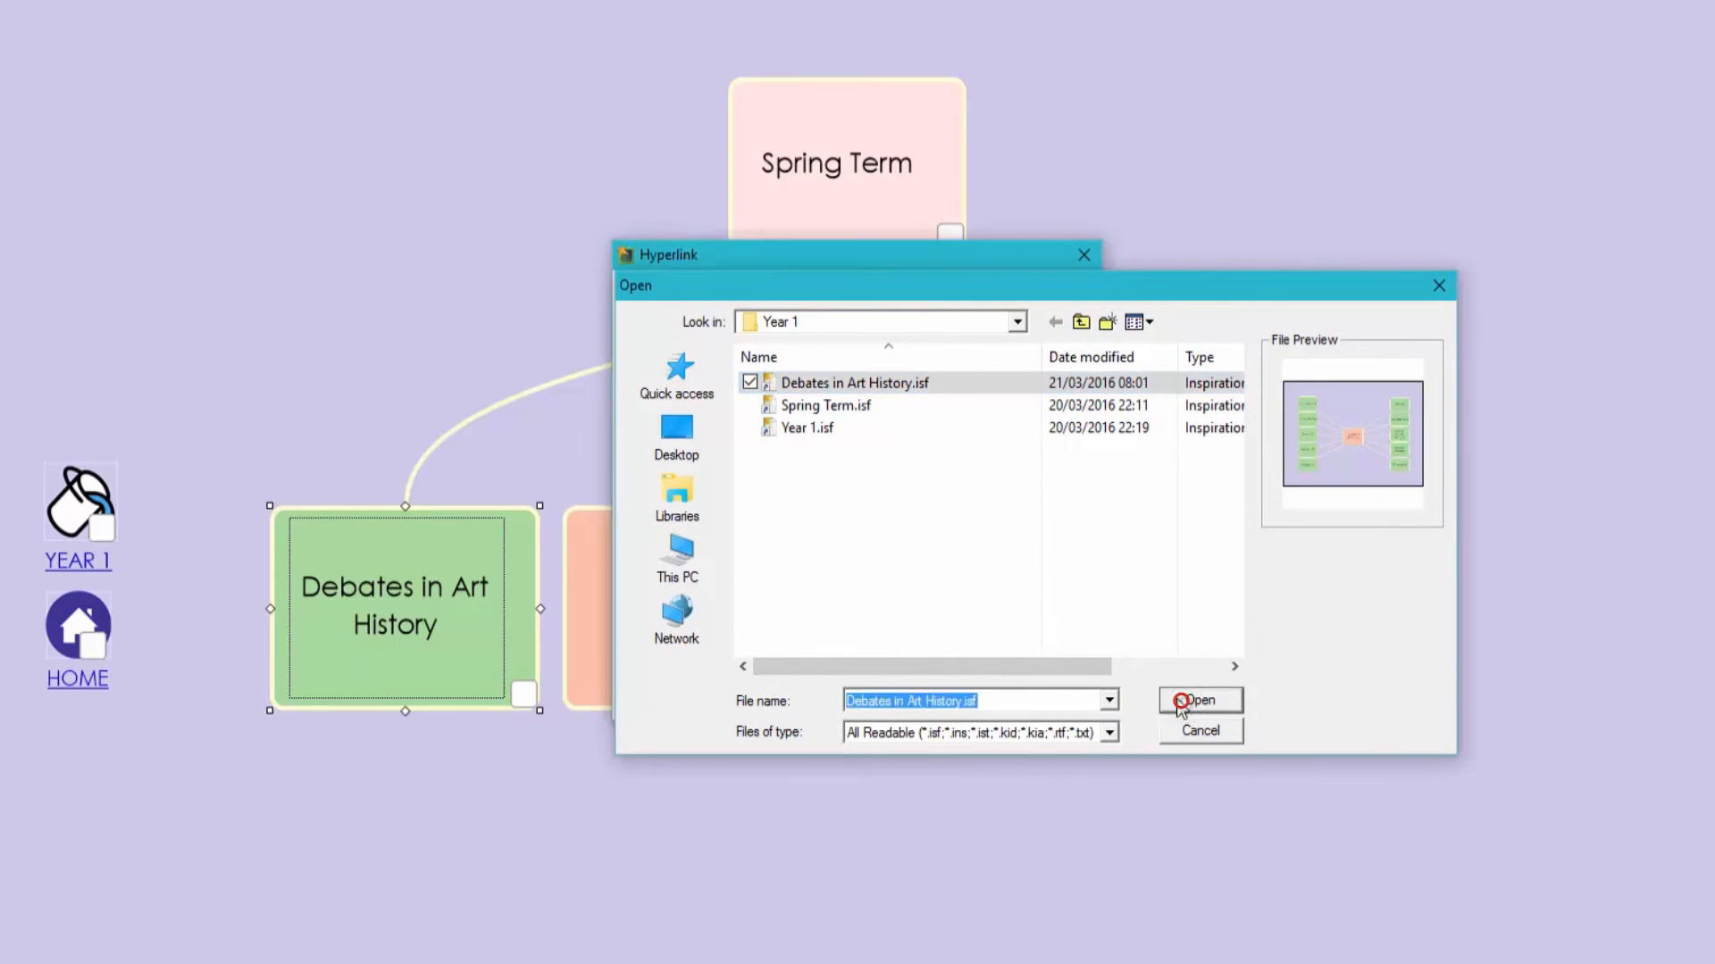
click(918, 671)
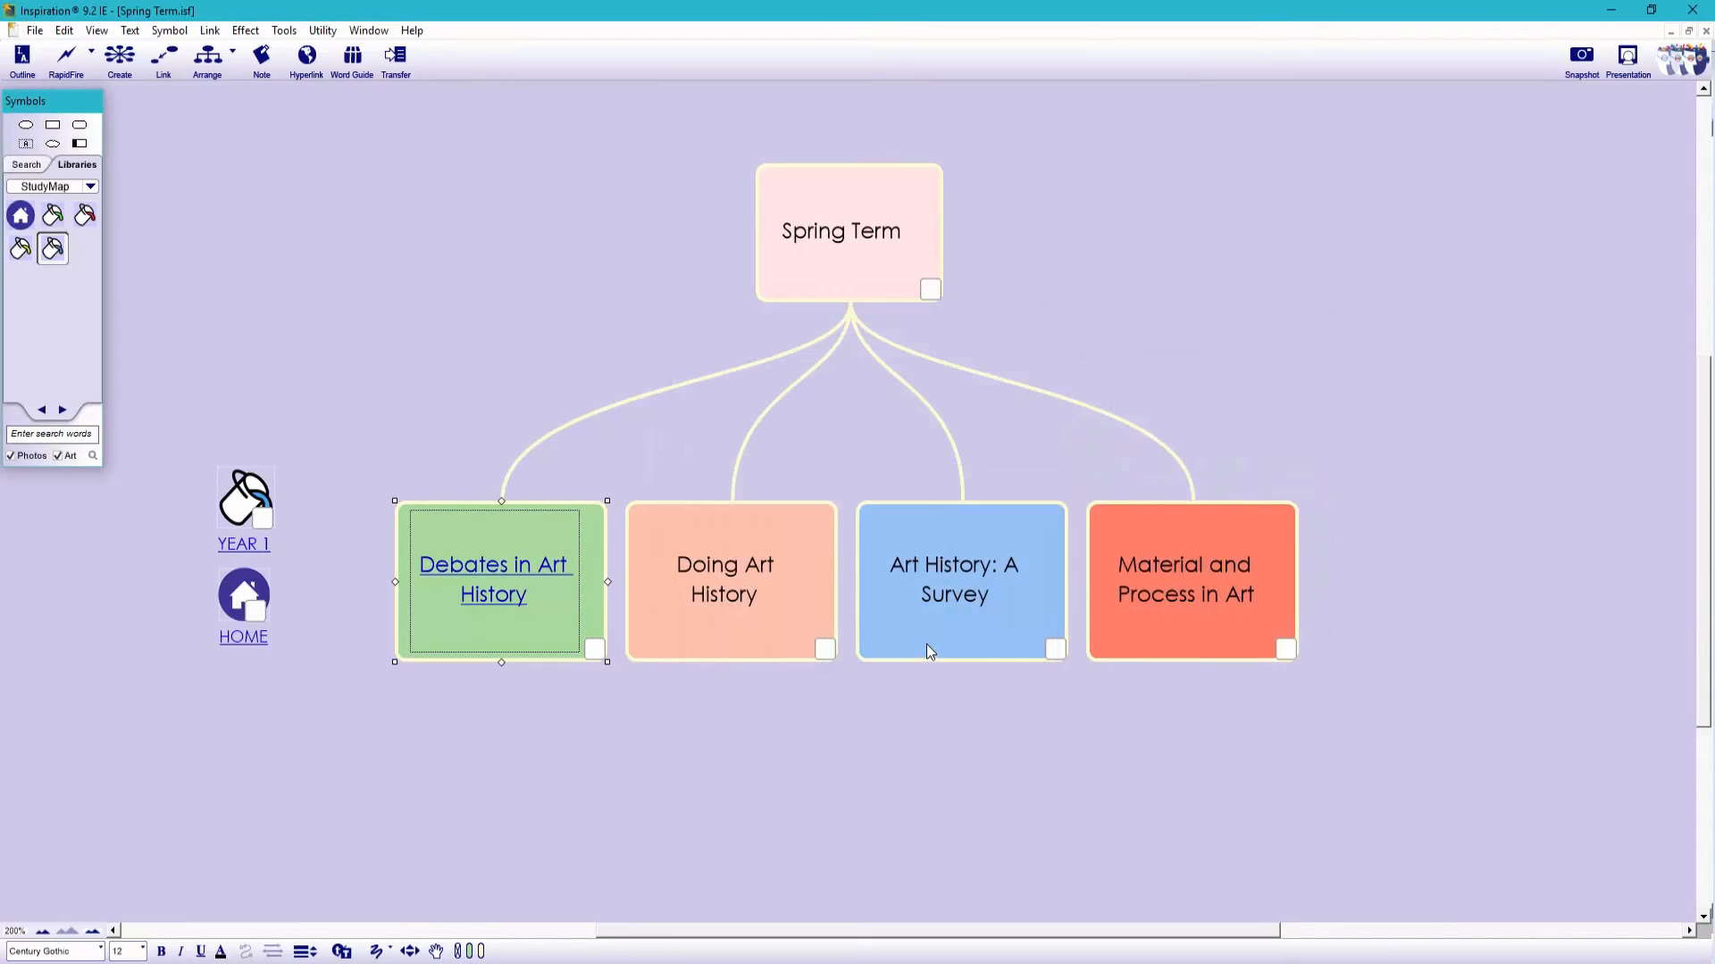
click(537, 715)
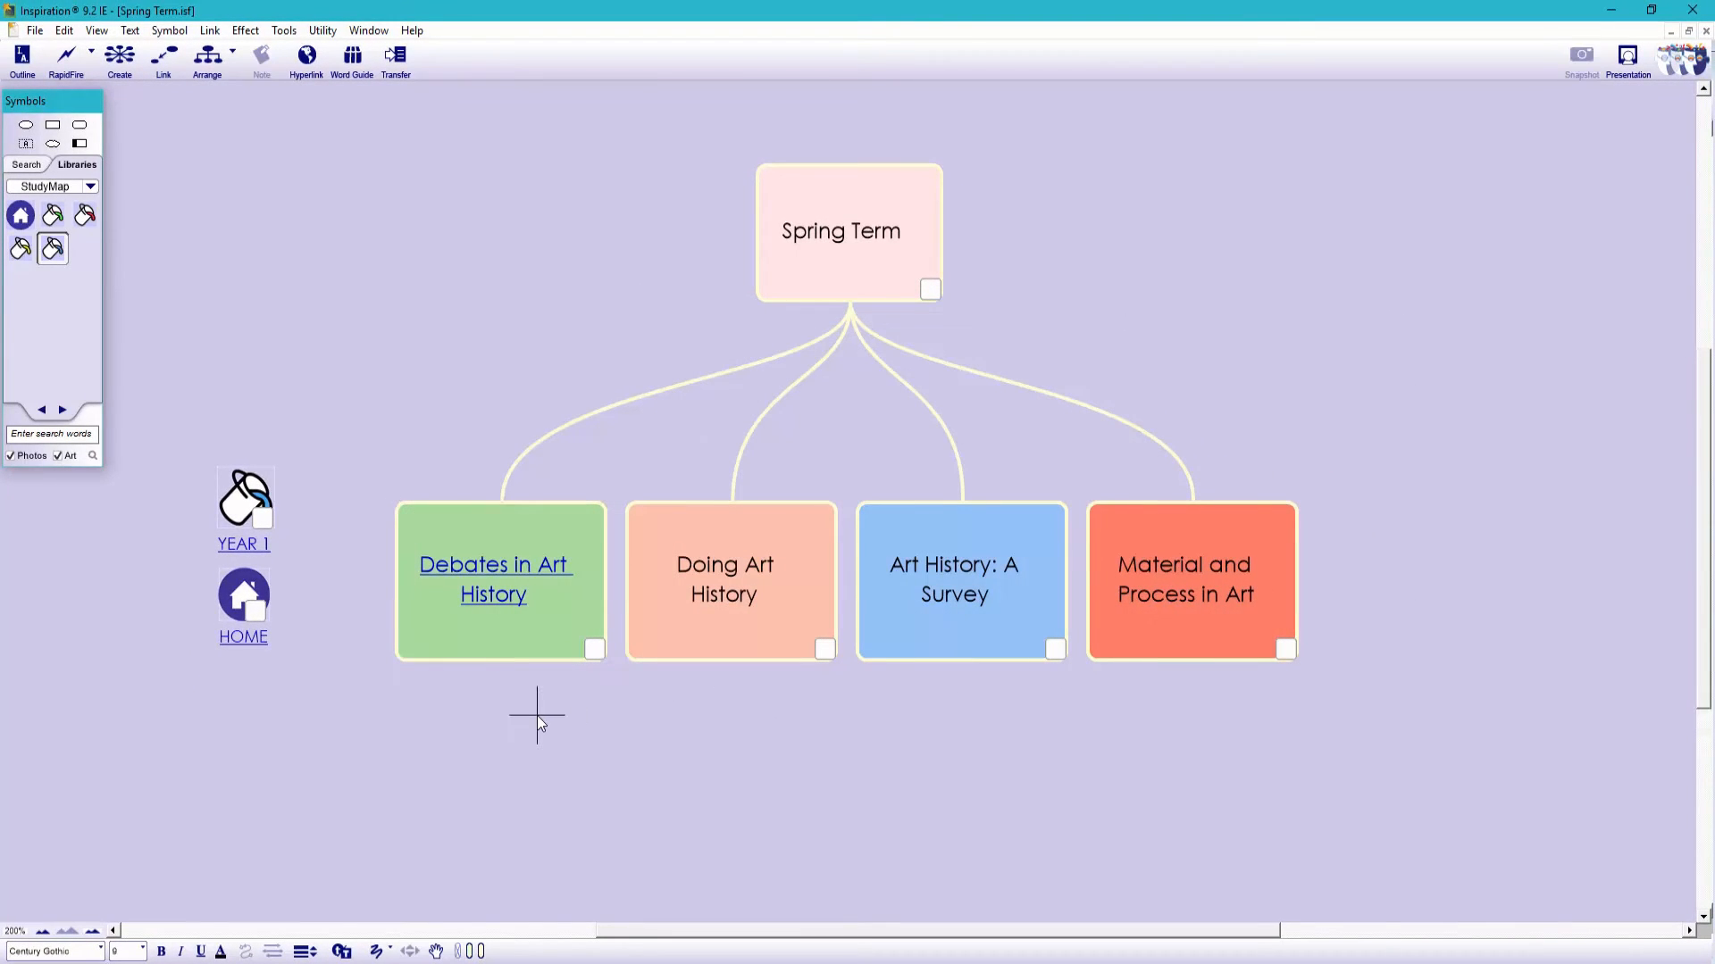
Follow the Debates in Art History link and hyperlink Reading List to a new Inspiration document saved as Reading List.isf in Year 1.
click(493, 595)
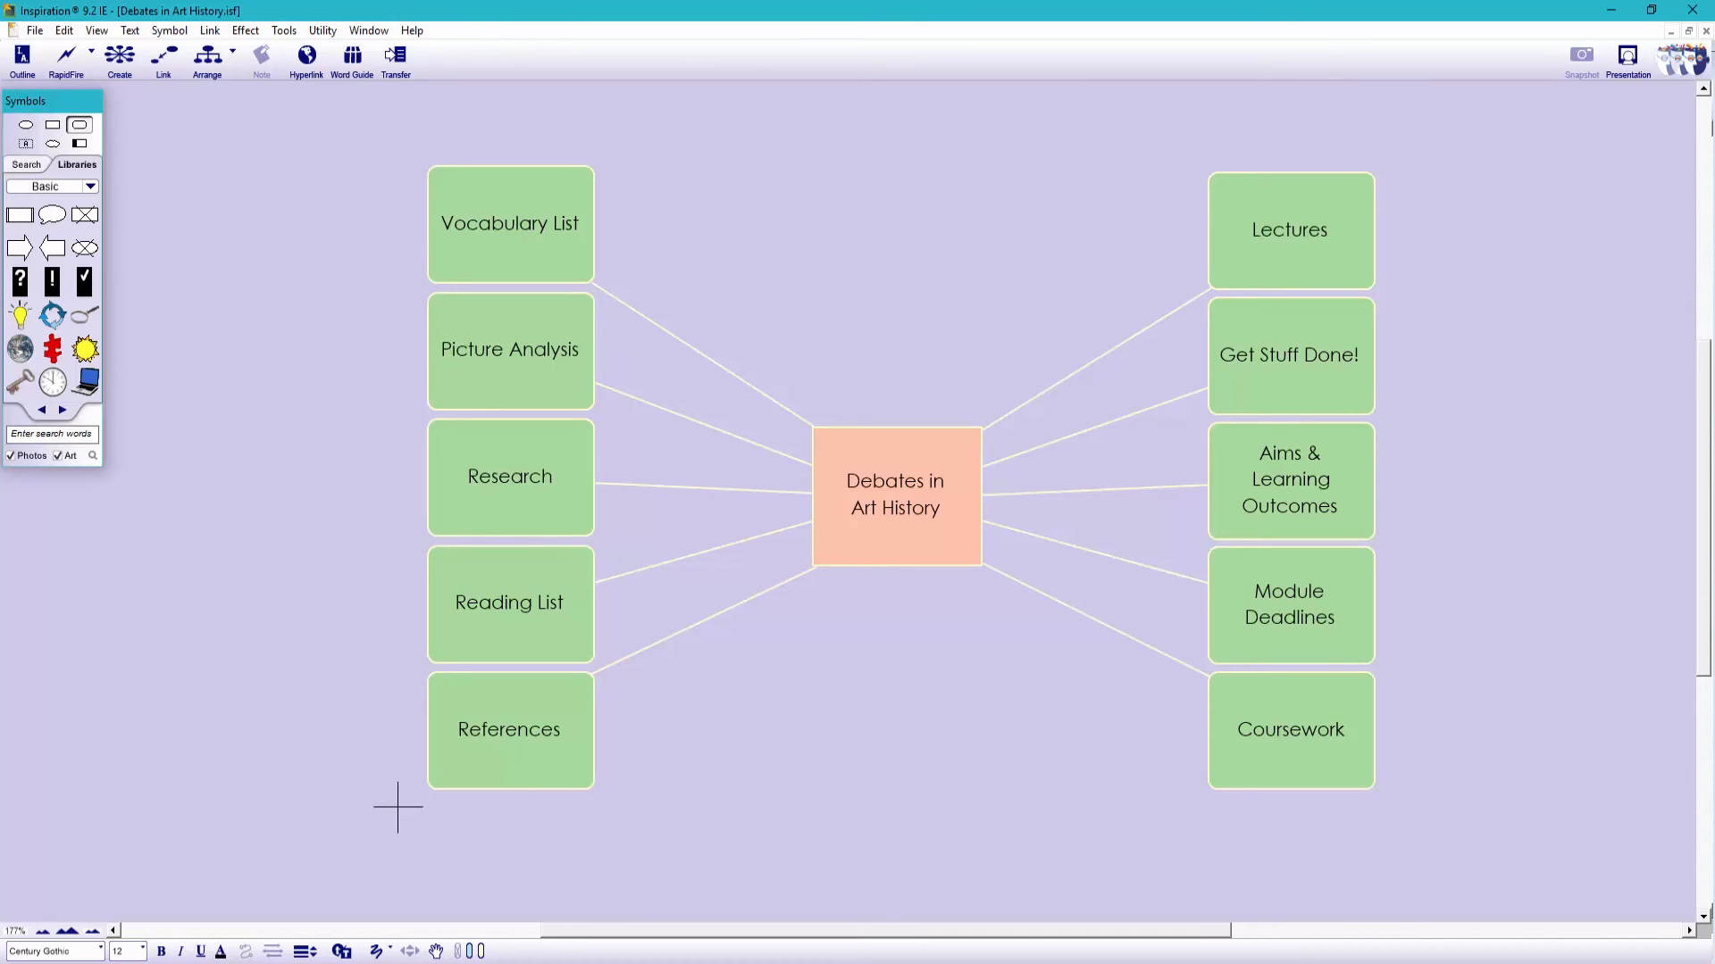
right_click(500, 580)
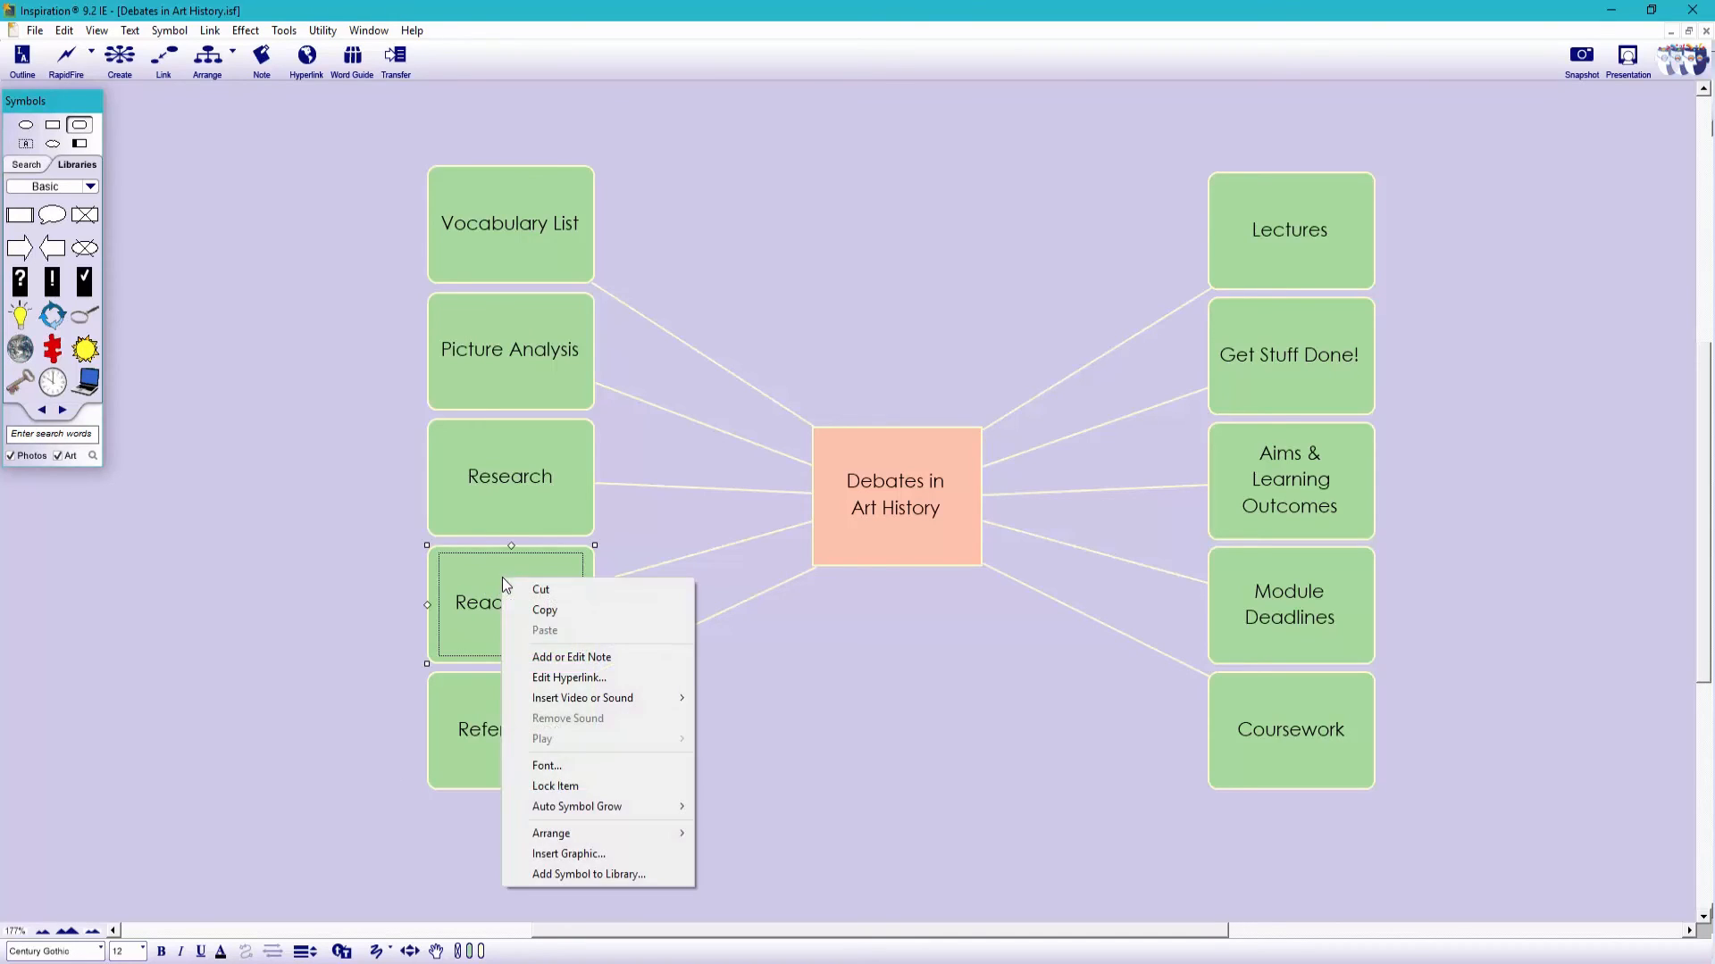
click(568, 677)
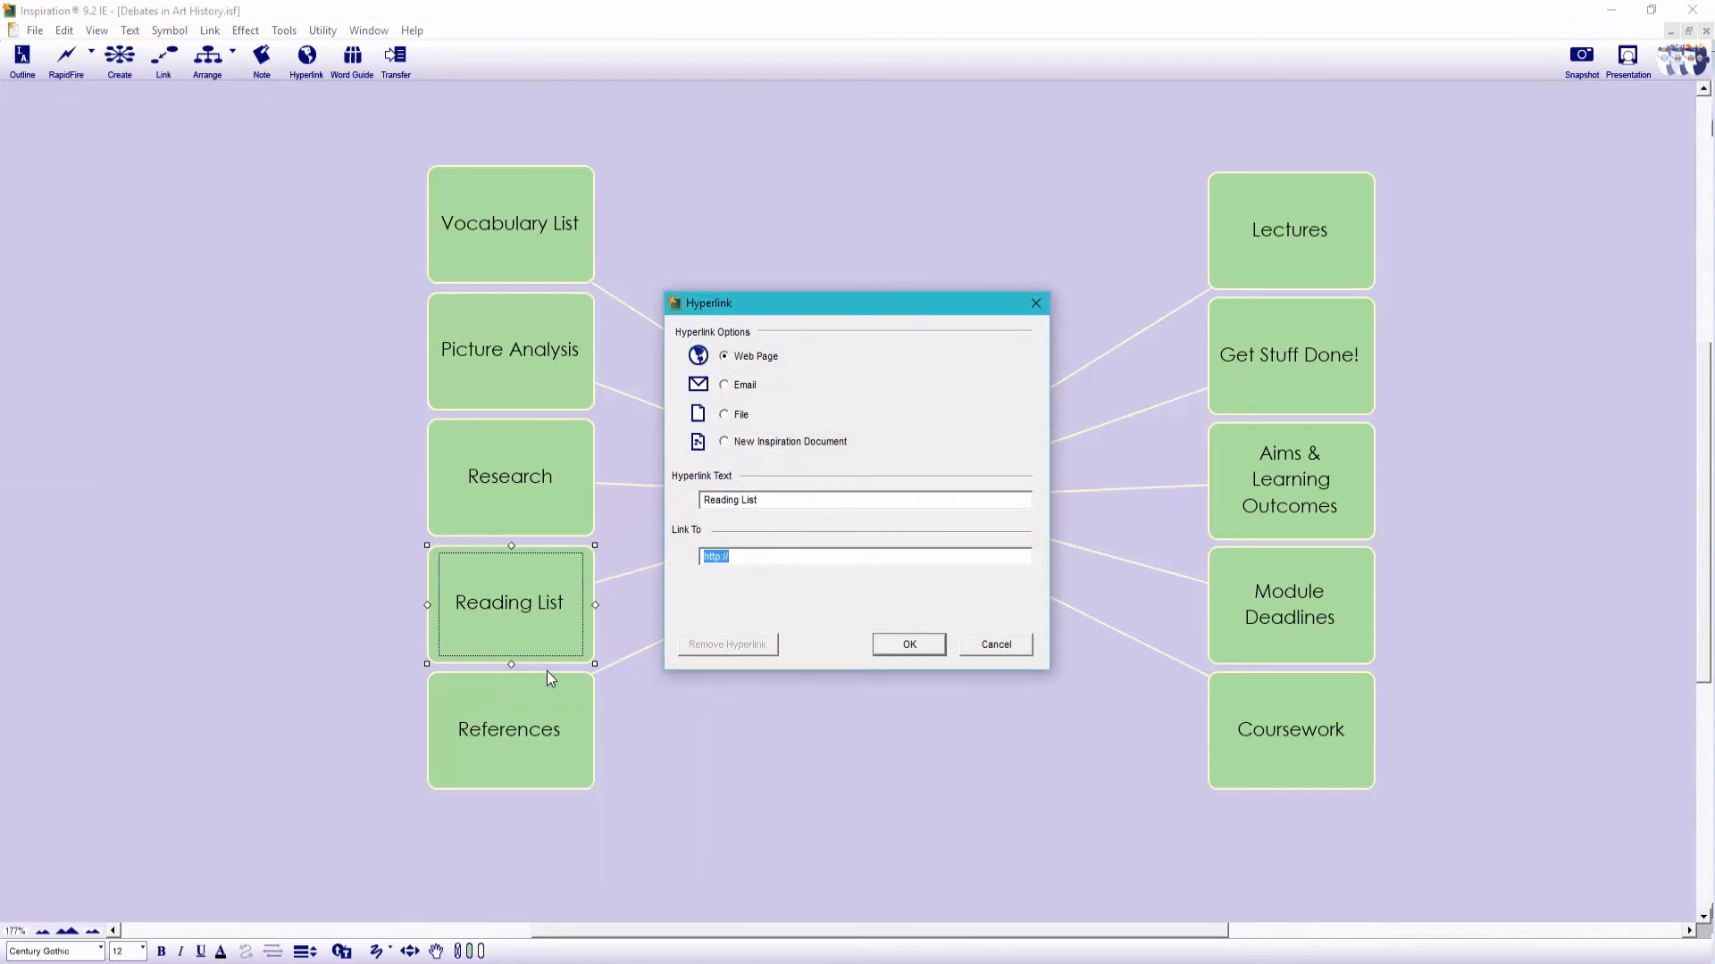
click(723, 442)
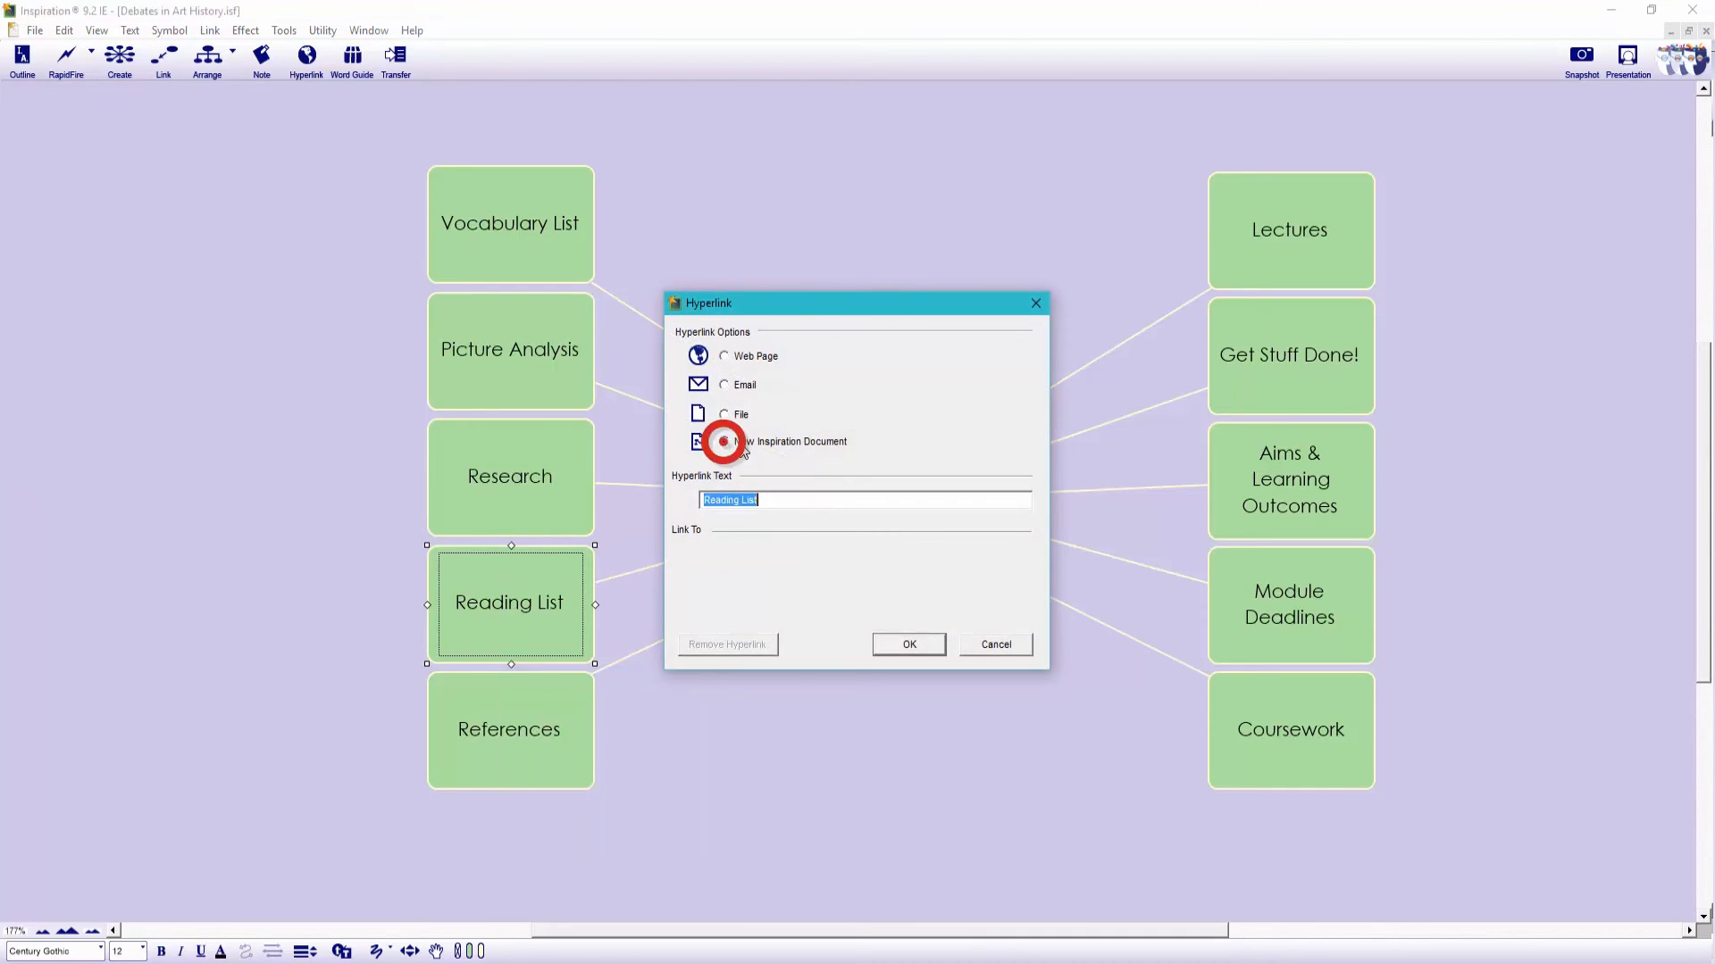
click(896, 641)
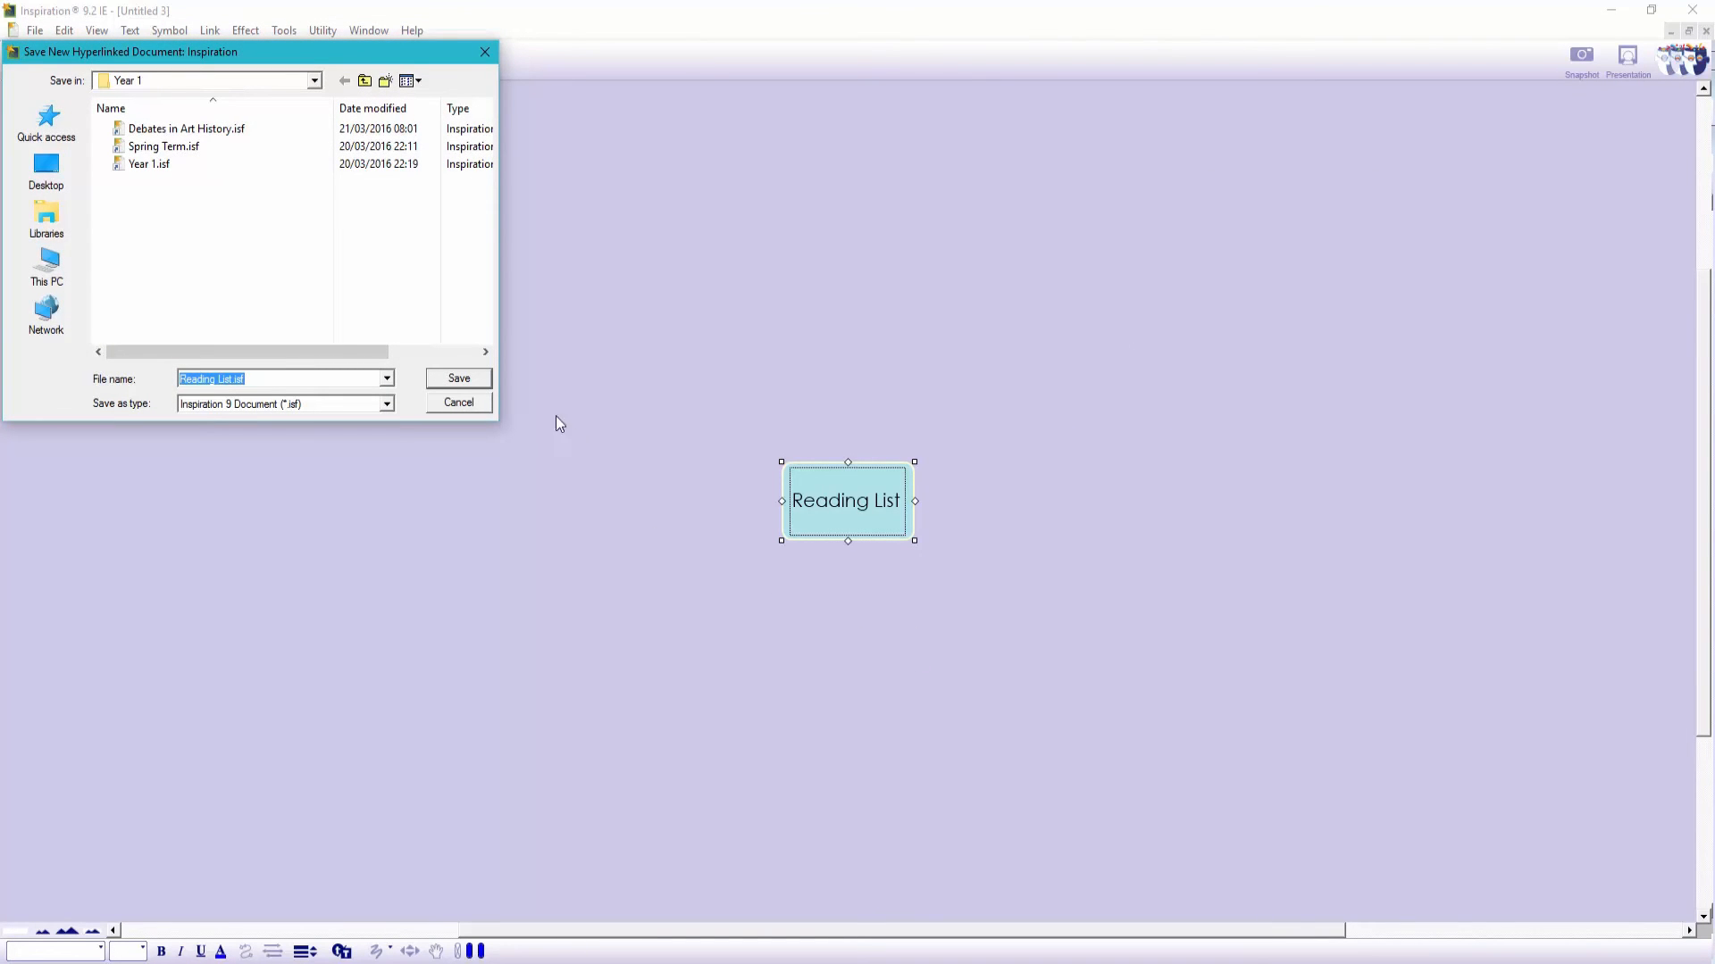
click(481, 381)
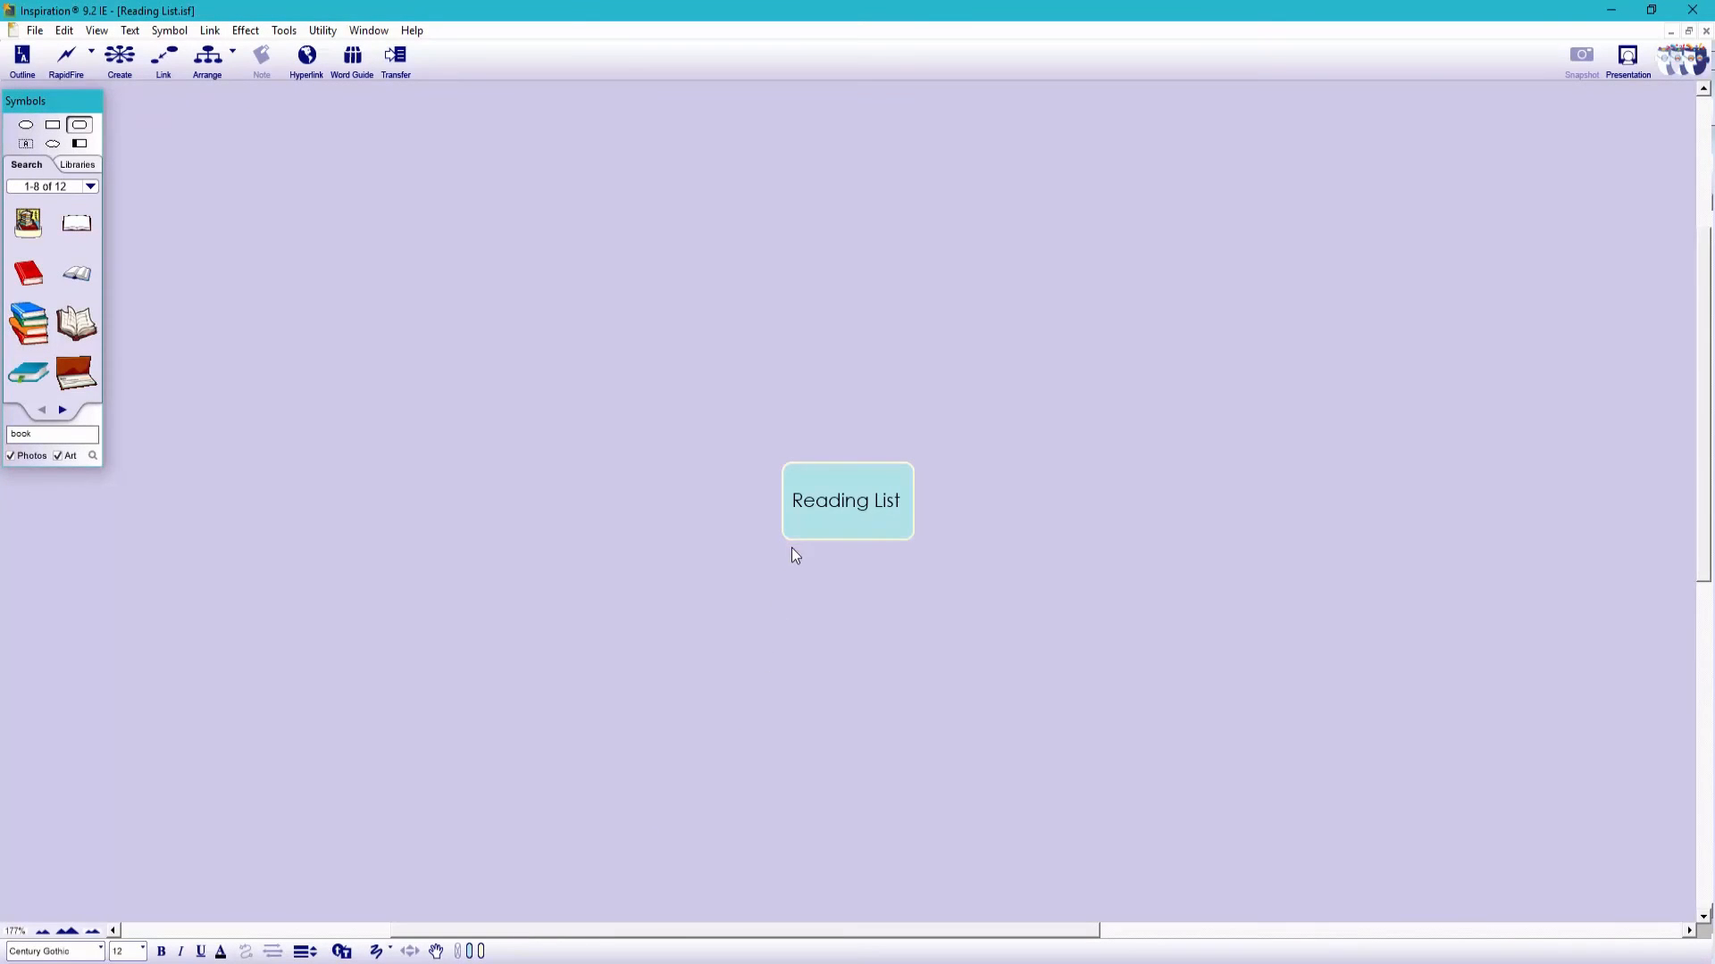
Change the Reading List symbol to the blue closed book graphic from the book search results.
click(795, 536)
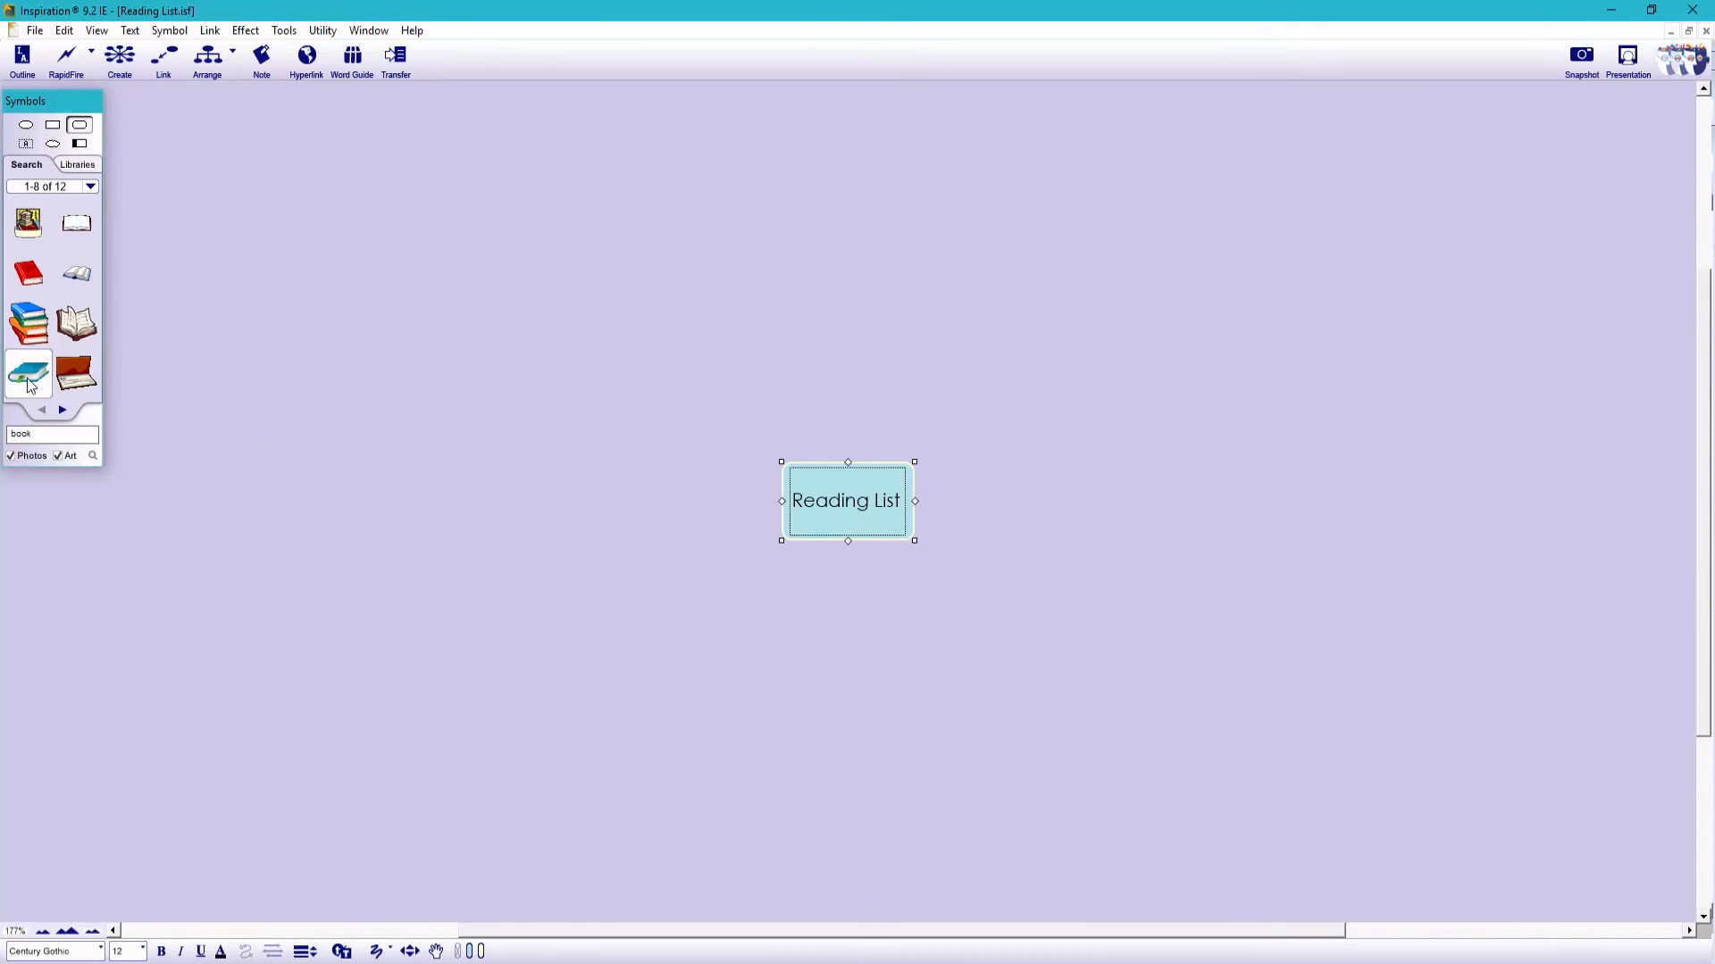
click(29, 375)
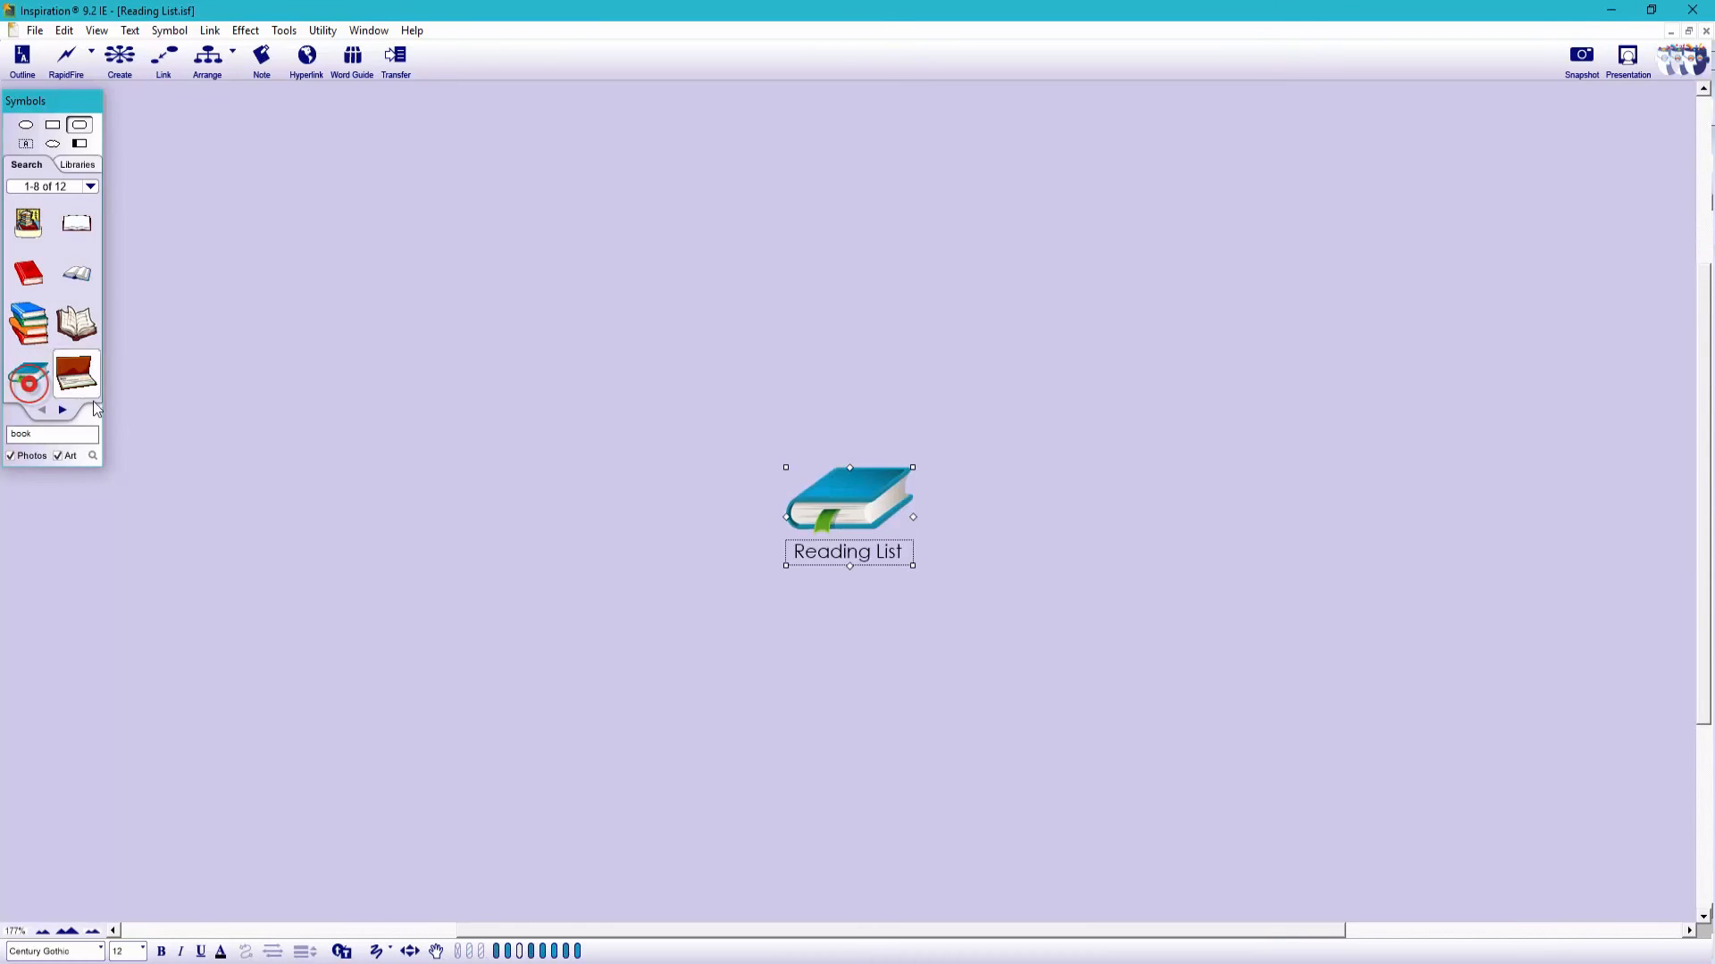
Add a linked symbol below and left of Reading List, enlarge it slightly and label it "Oxford Dictionary of Art".
click(124, 71)
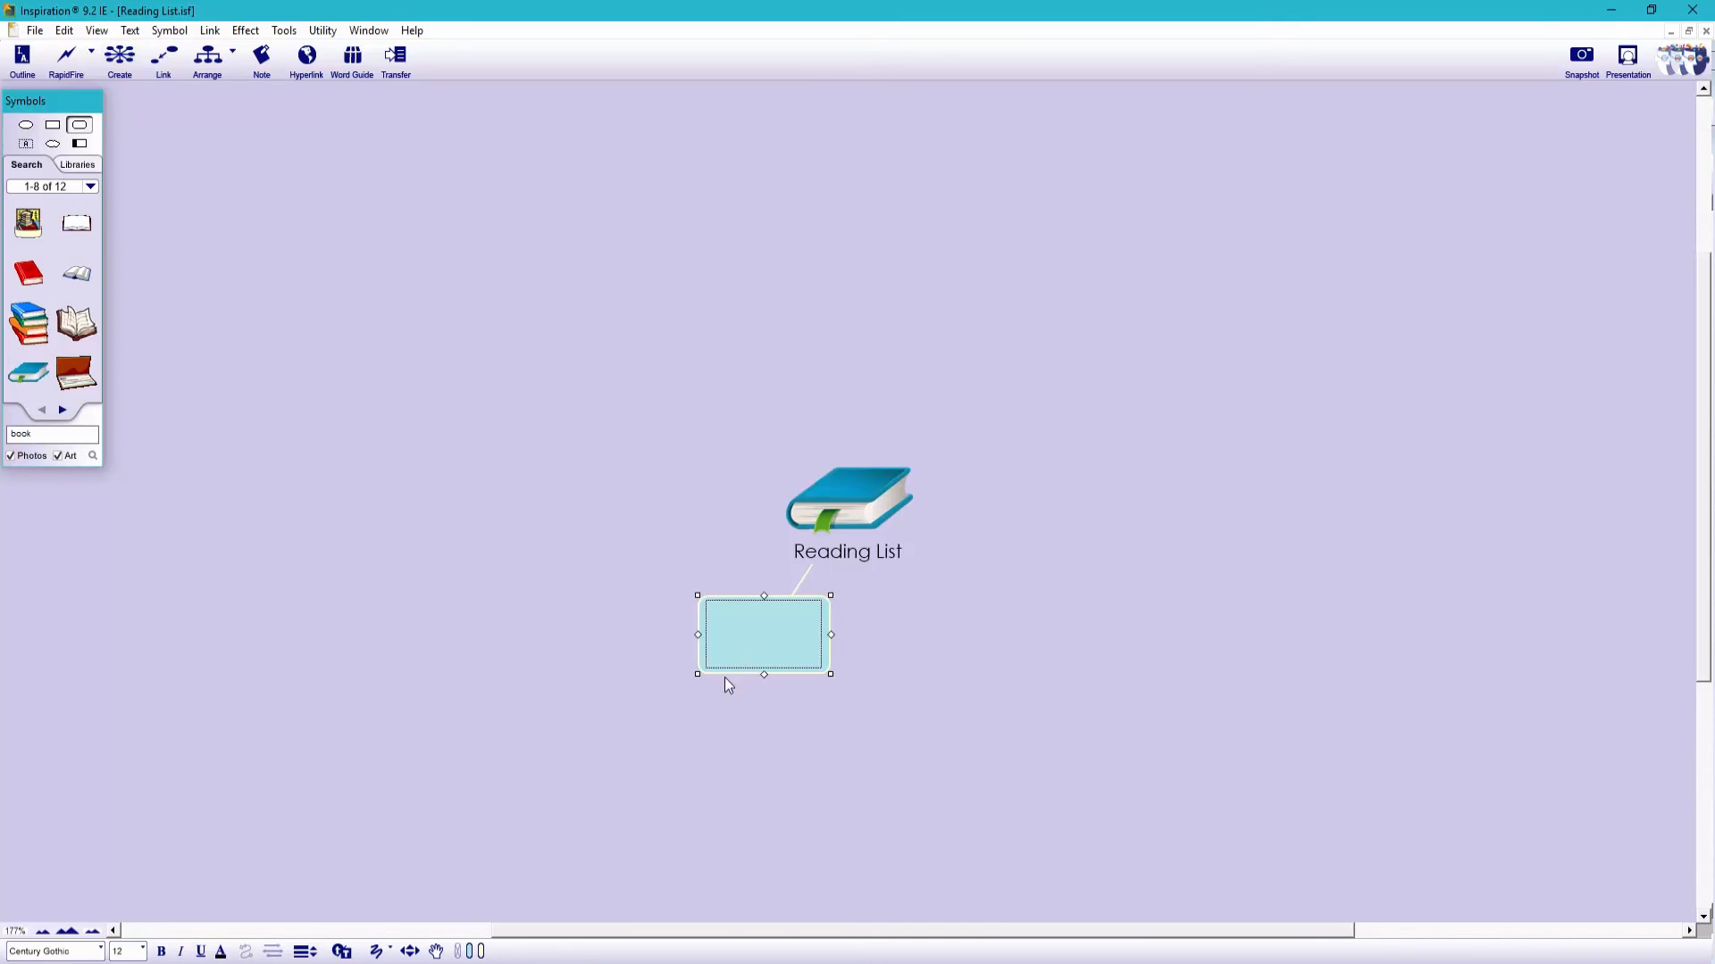
drag(725, 678, 761, 732)
click(694, 688)
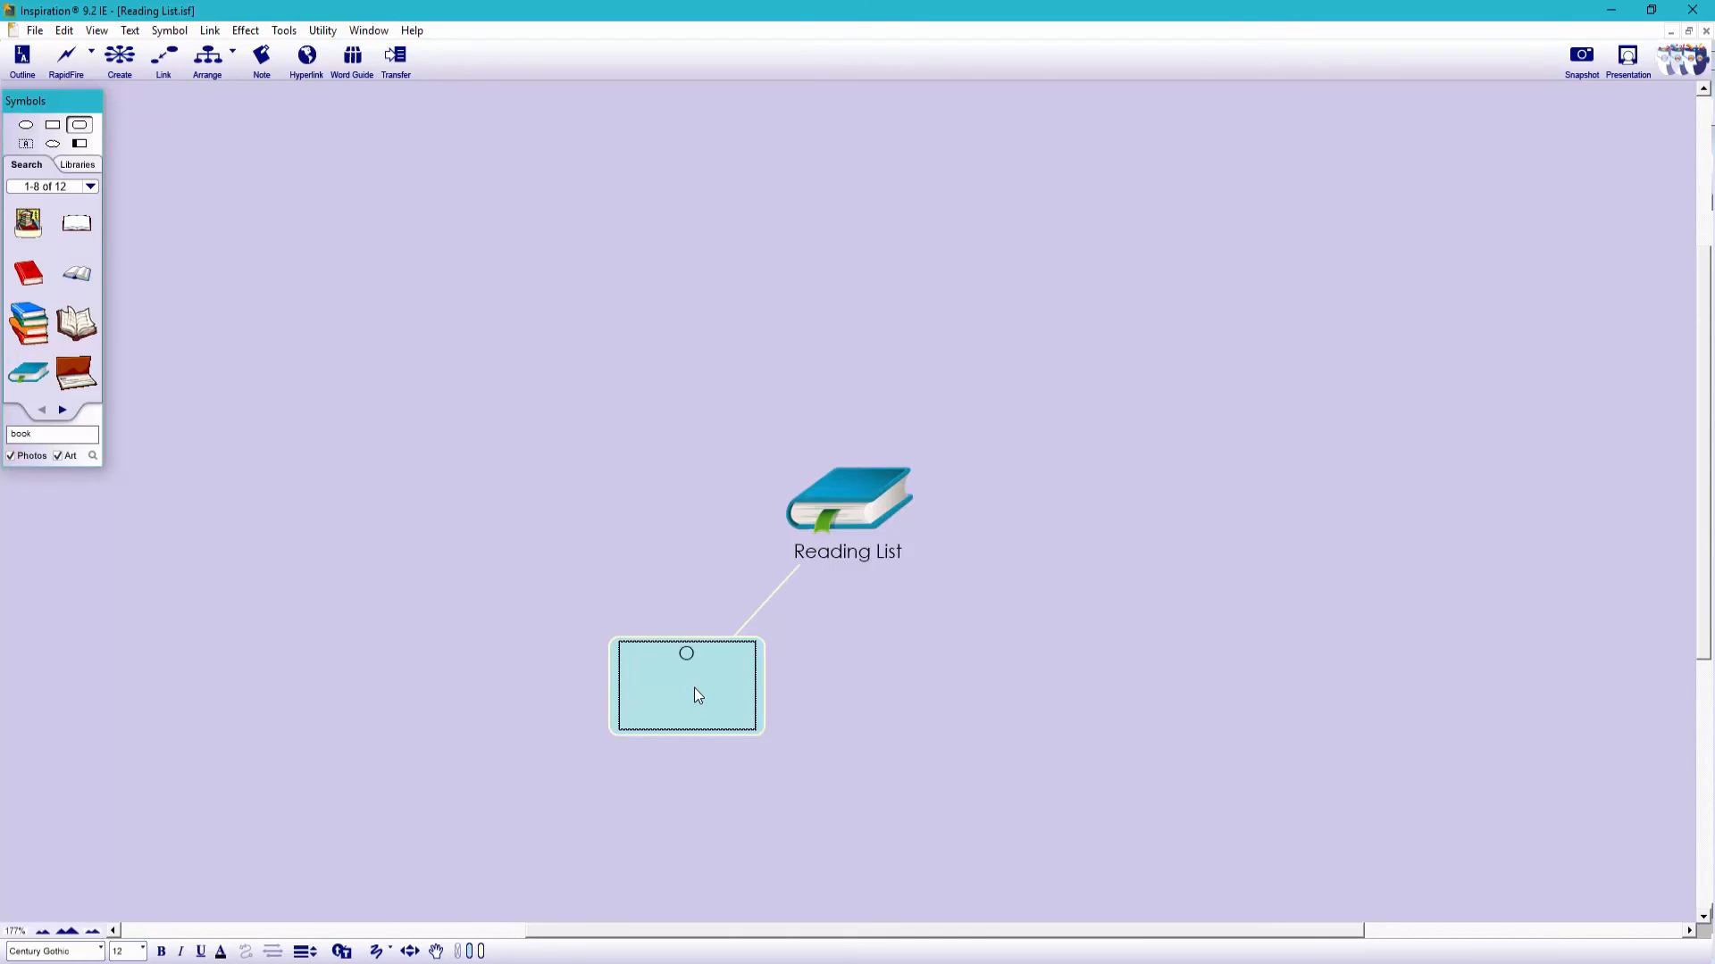
text(Oxford Dictionary of Art)
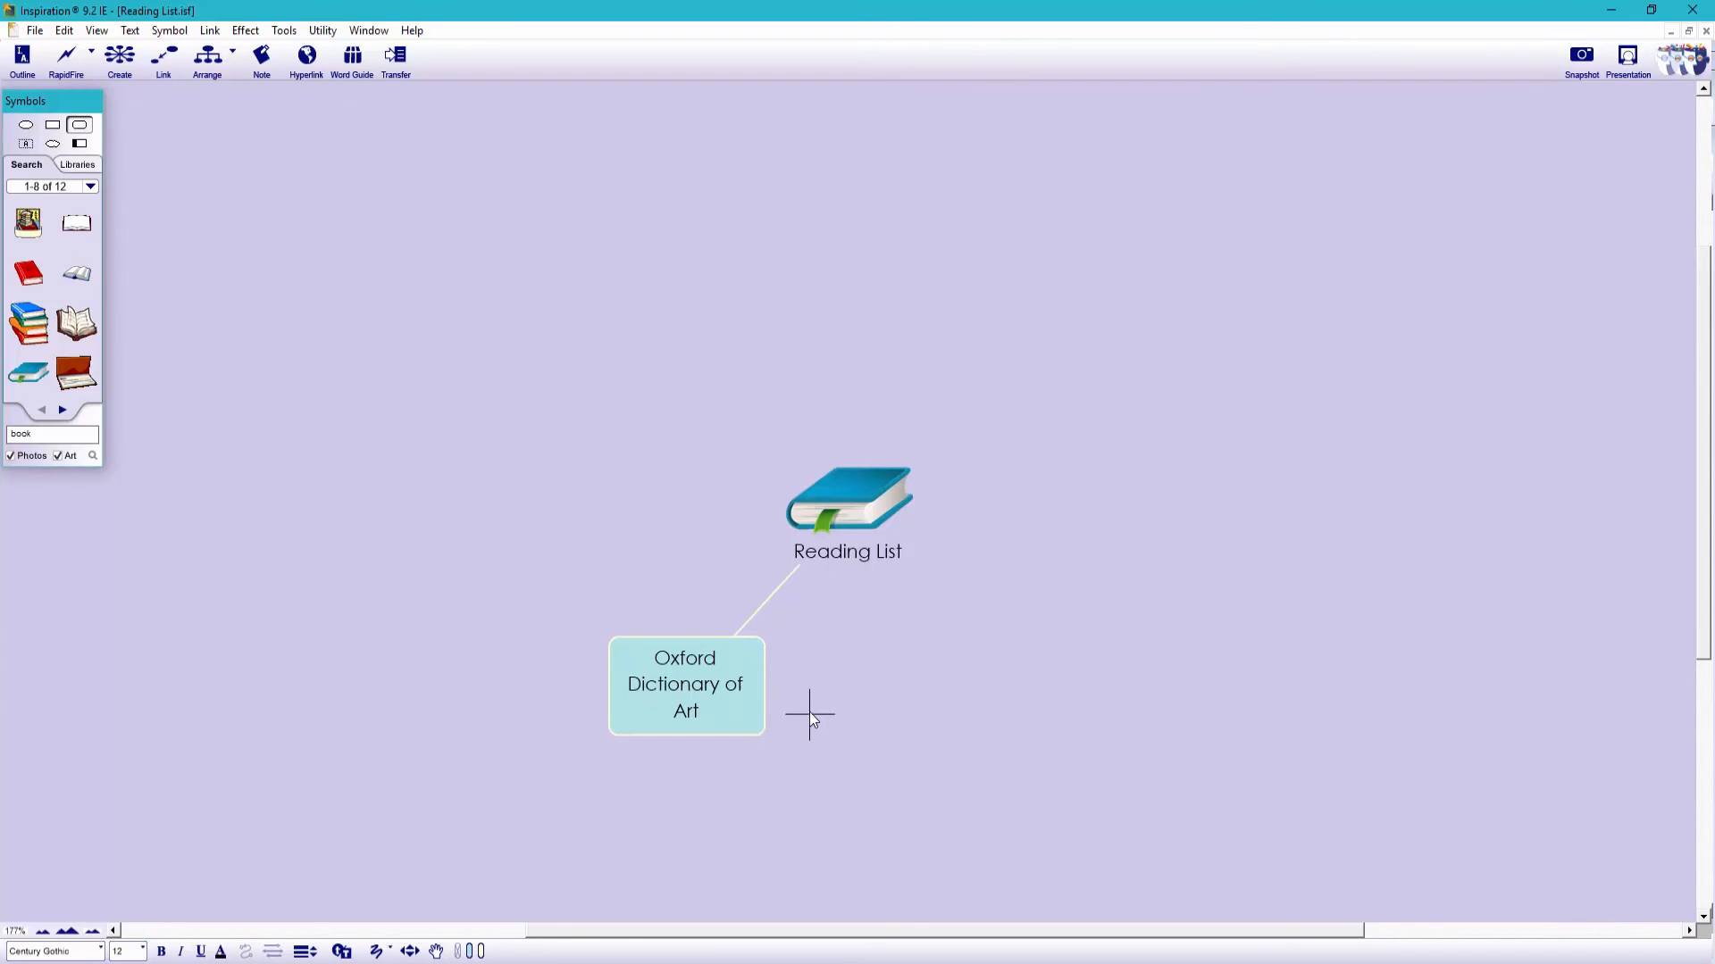
Hyperlink the Oxford Dictionary of Art symbol to a web page, using the copied address of the book's online preview.
right_click(728, 665)
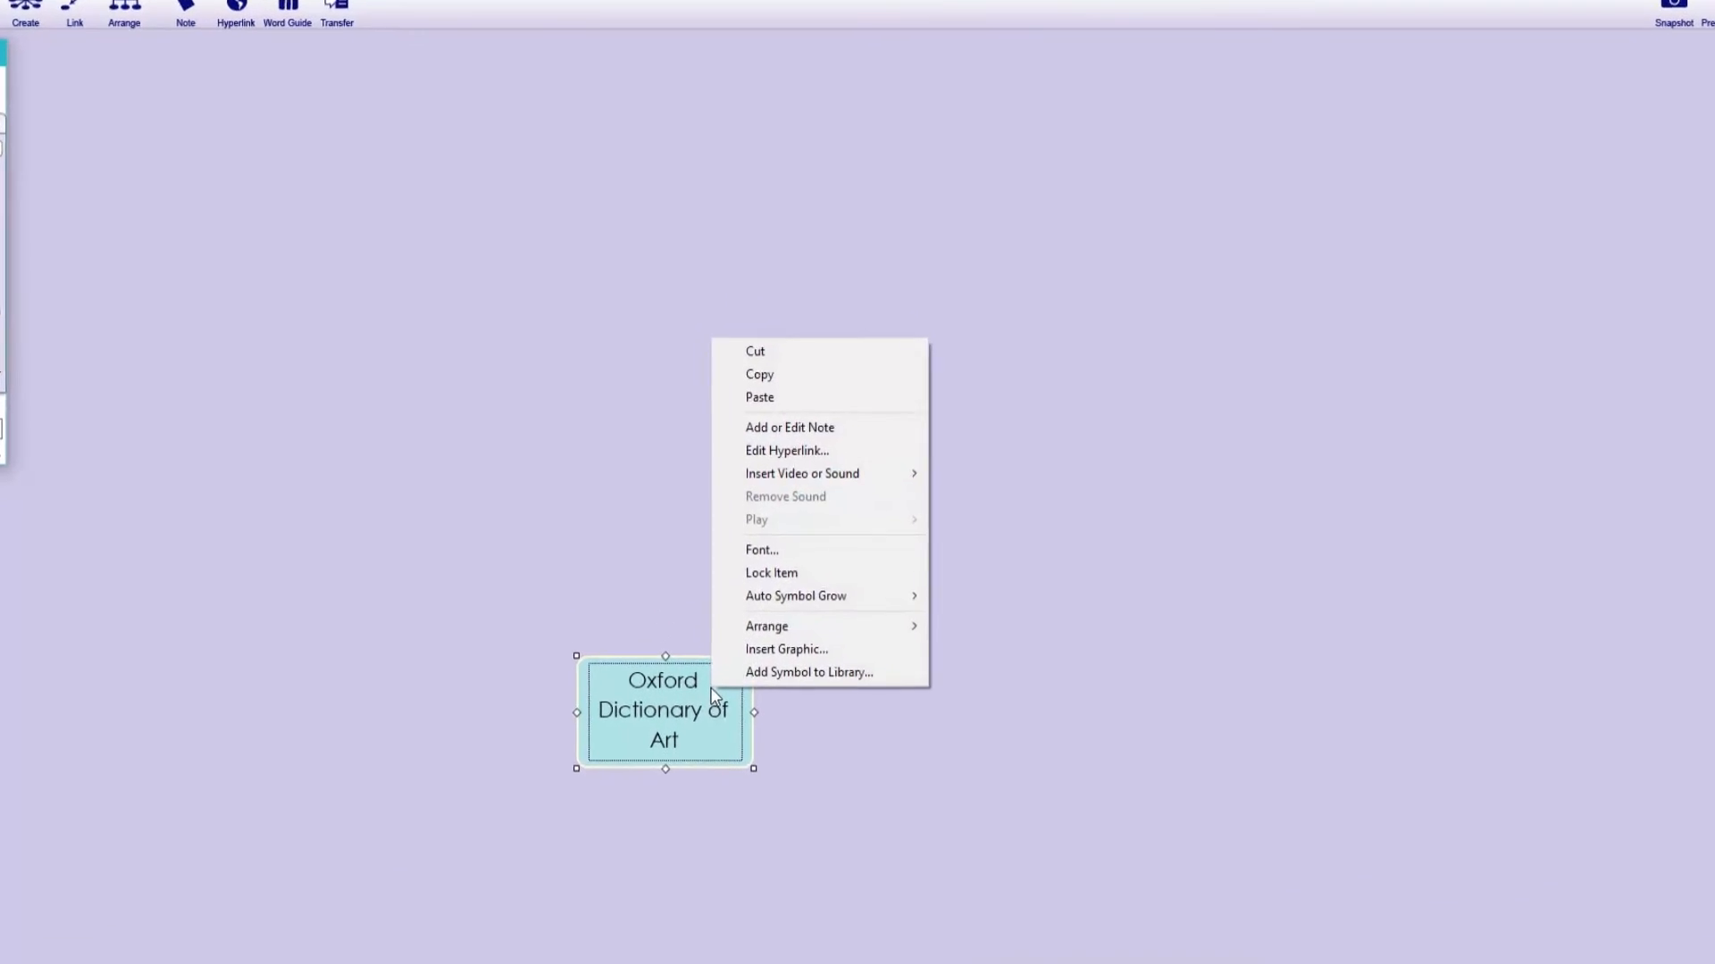
click(863, 429)
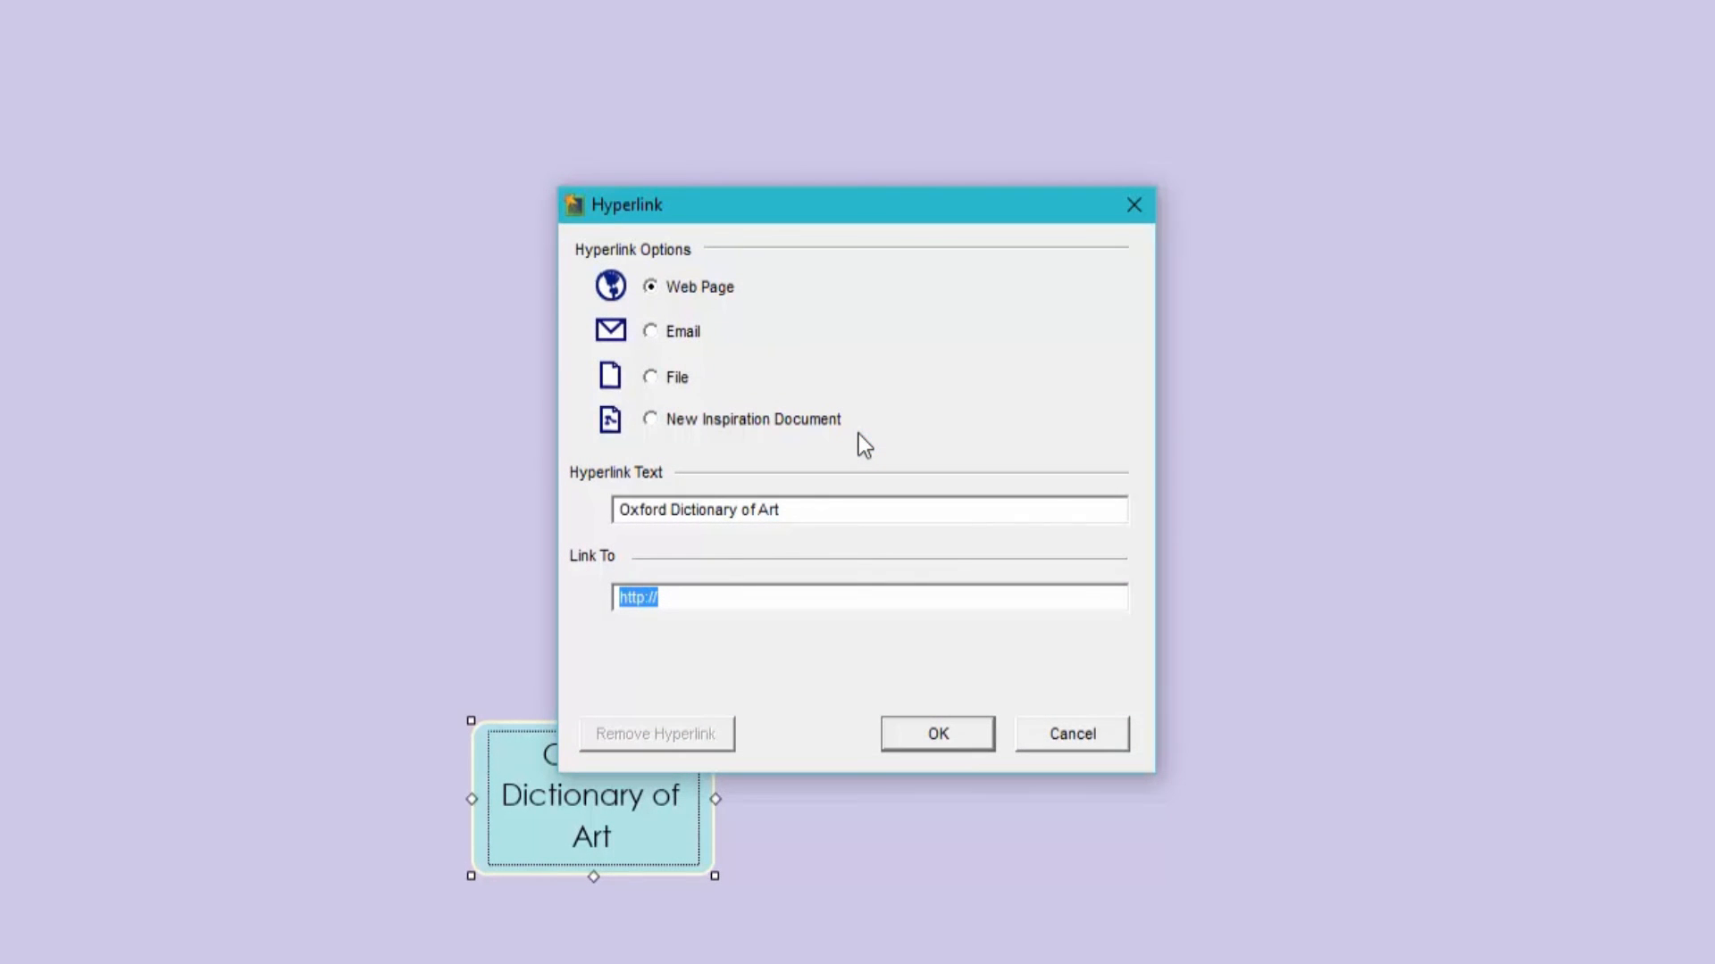
right_click(734, 600)
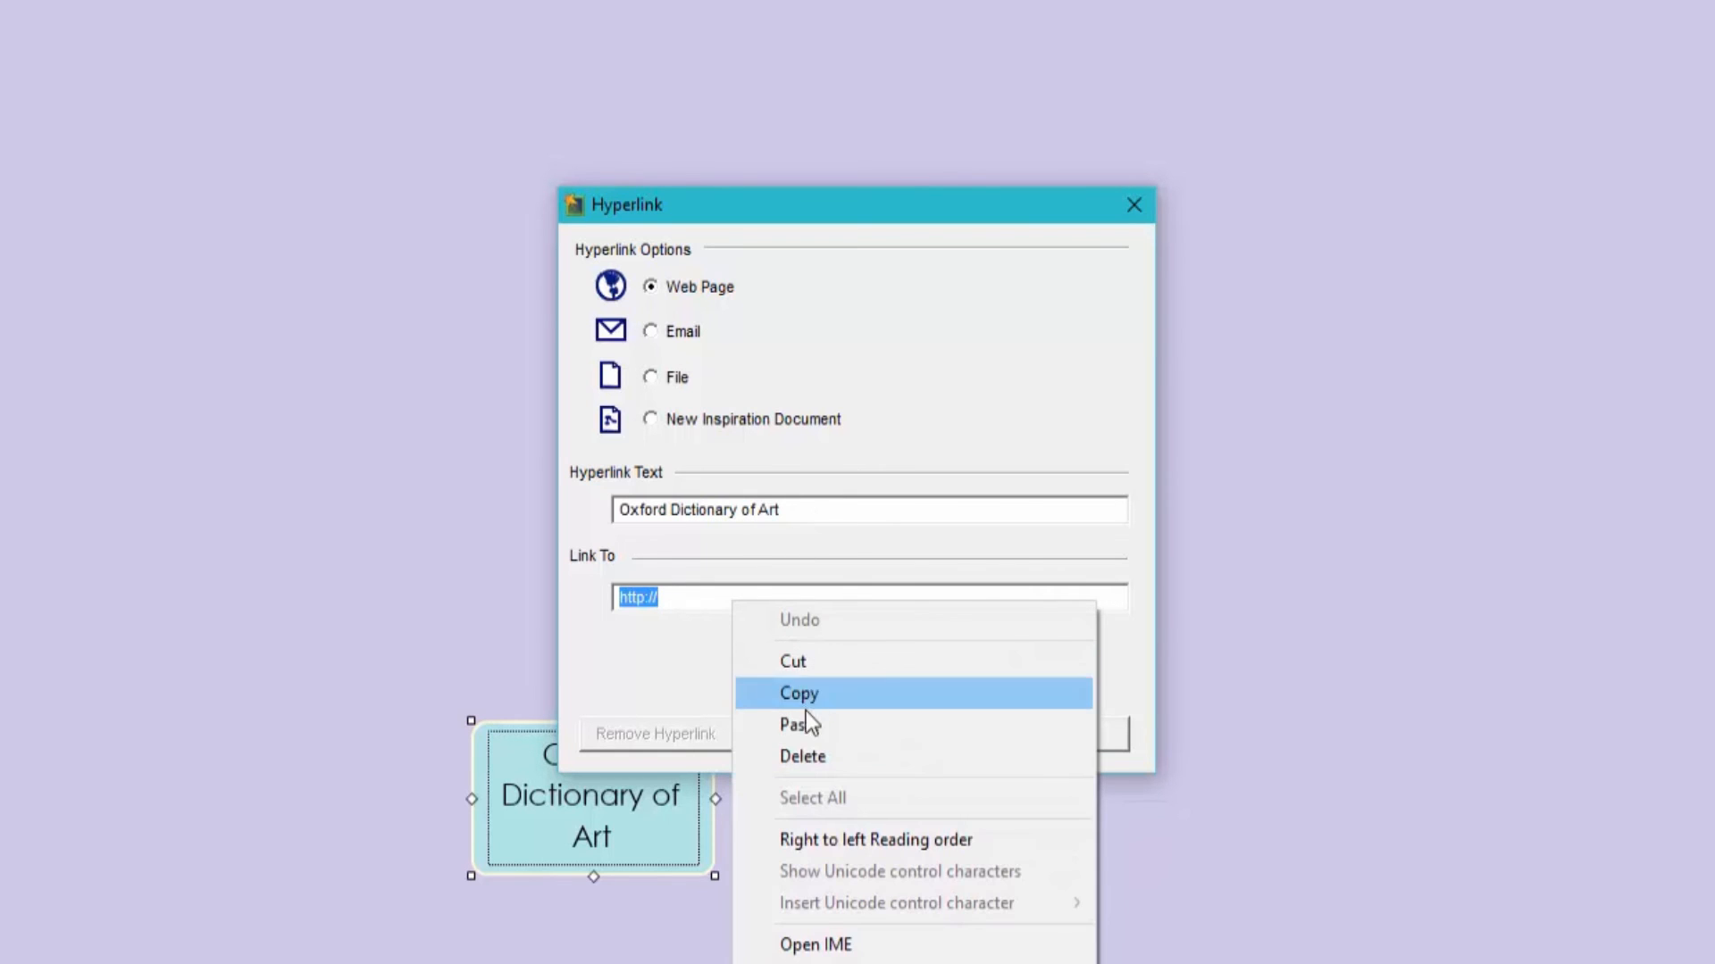
click(849, 725)
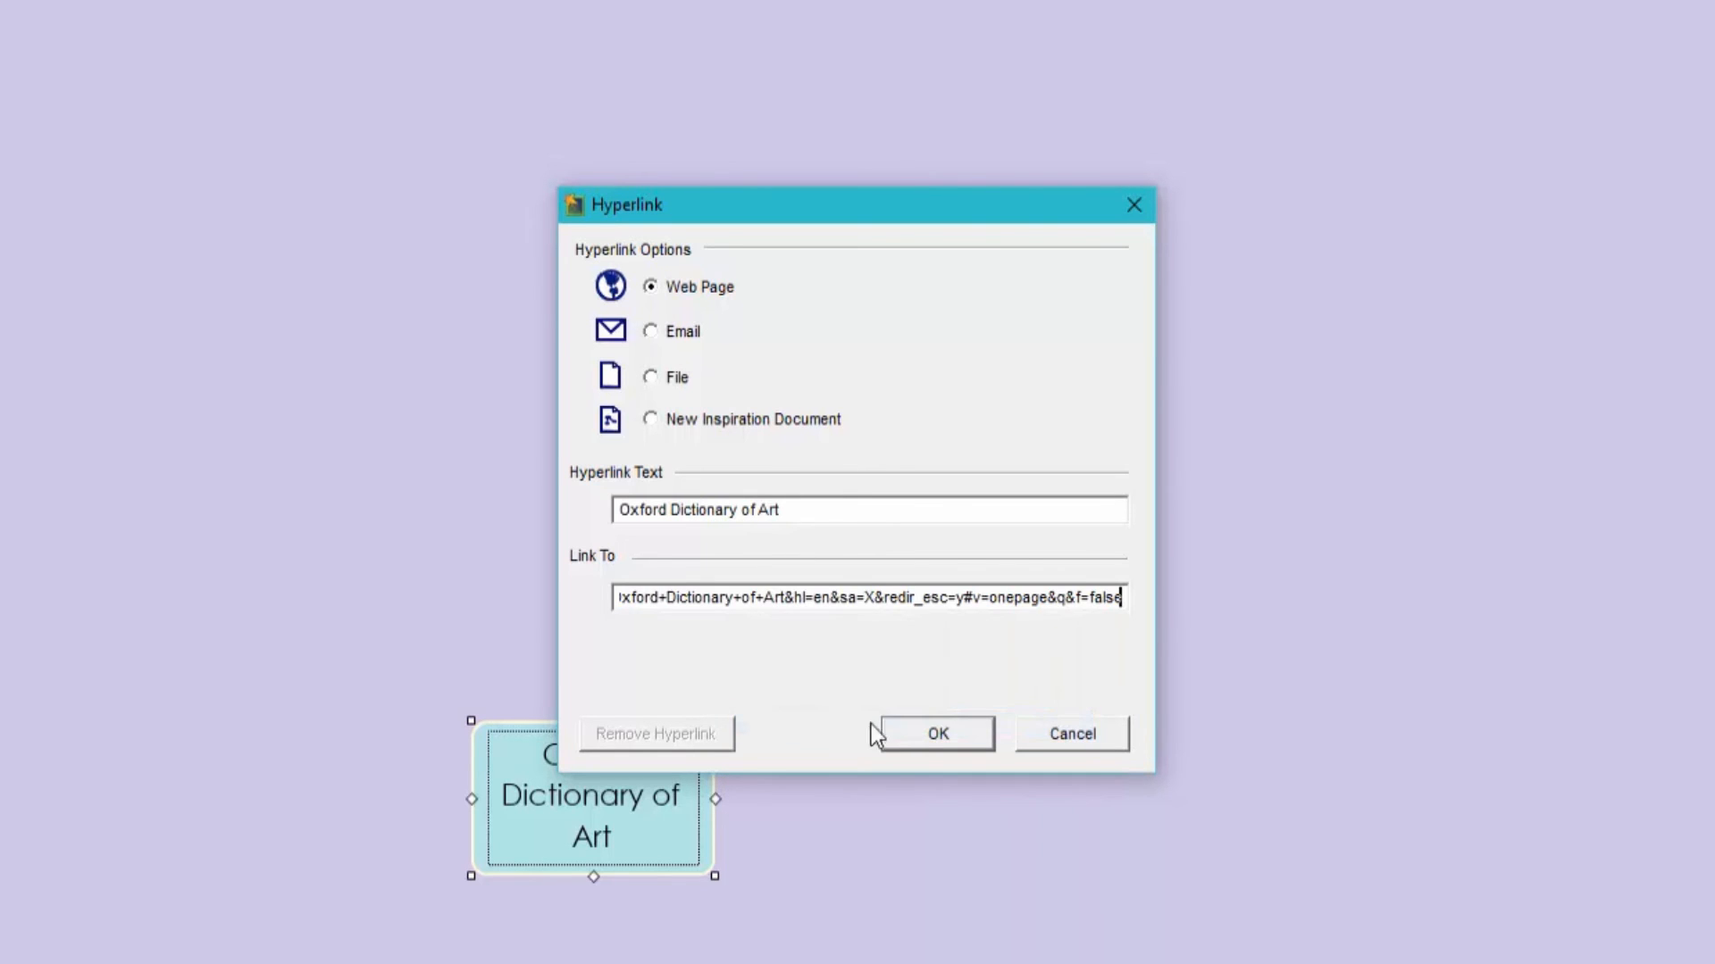
click(902, 728)
click(878, 722)
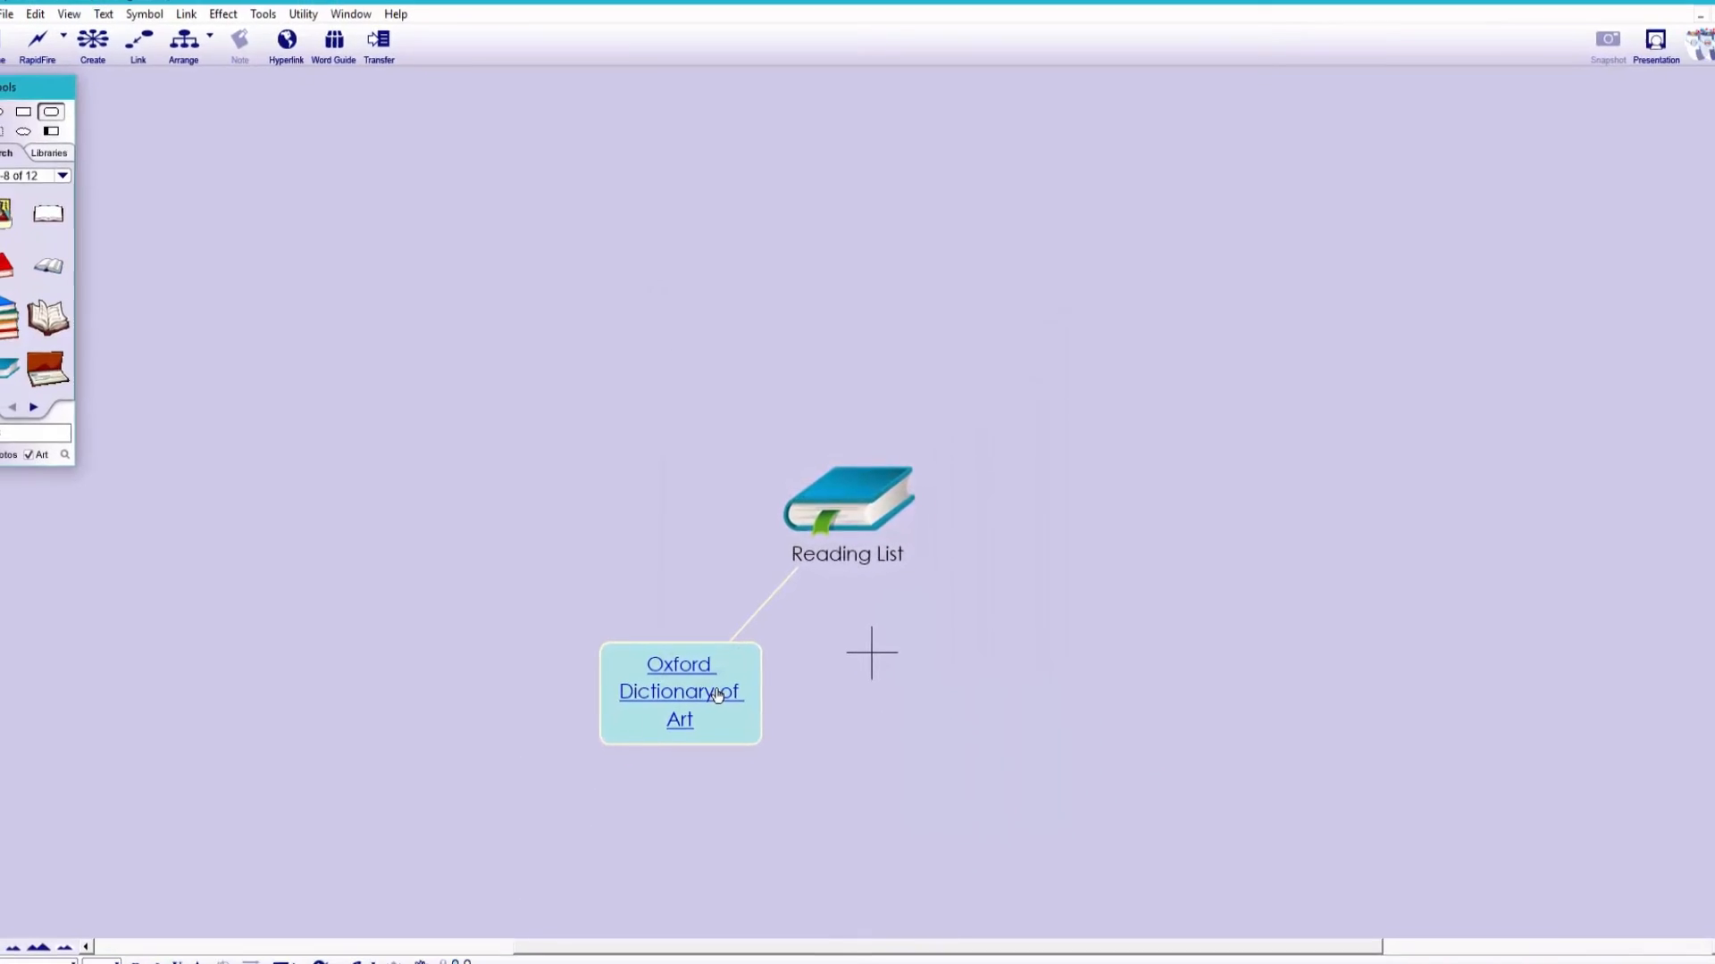
Follow the Oxford Dictionary of Art link to the web browser and copy the cover image from the book's information page.
click(717, 694)
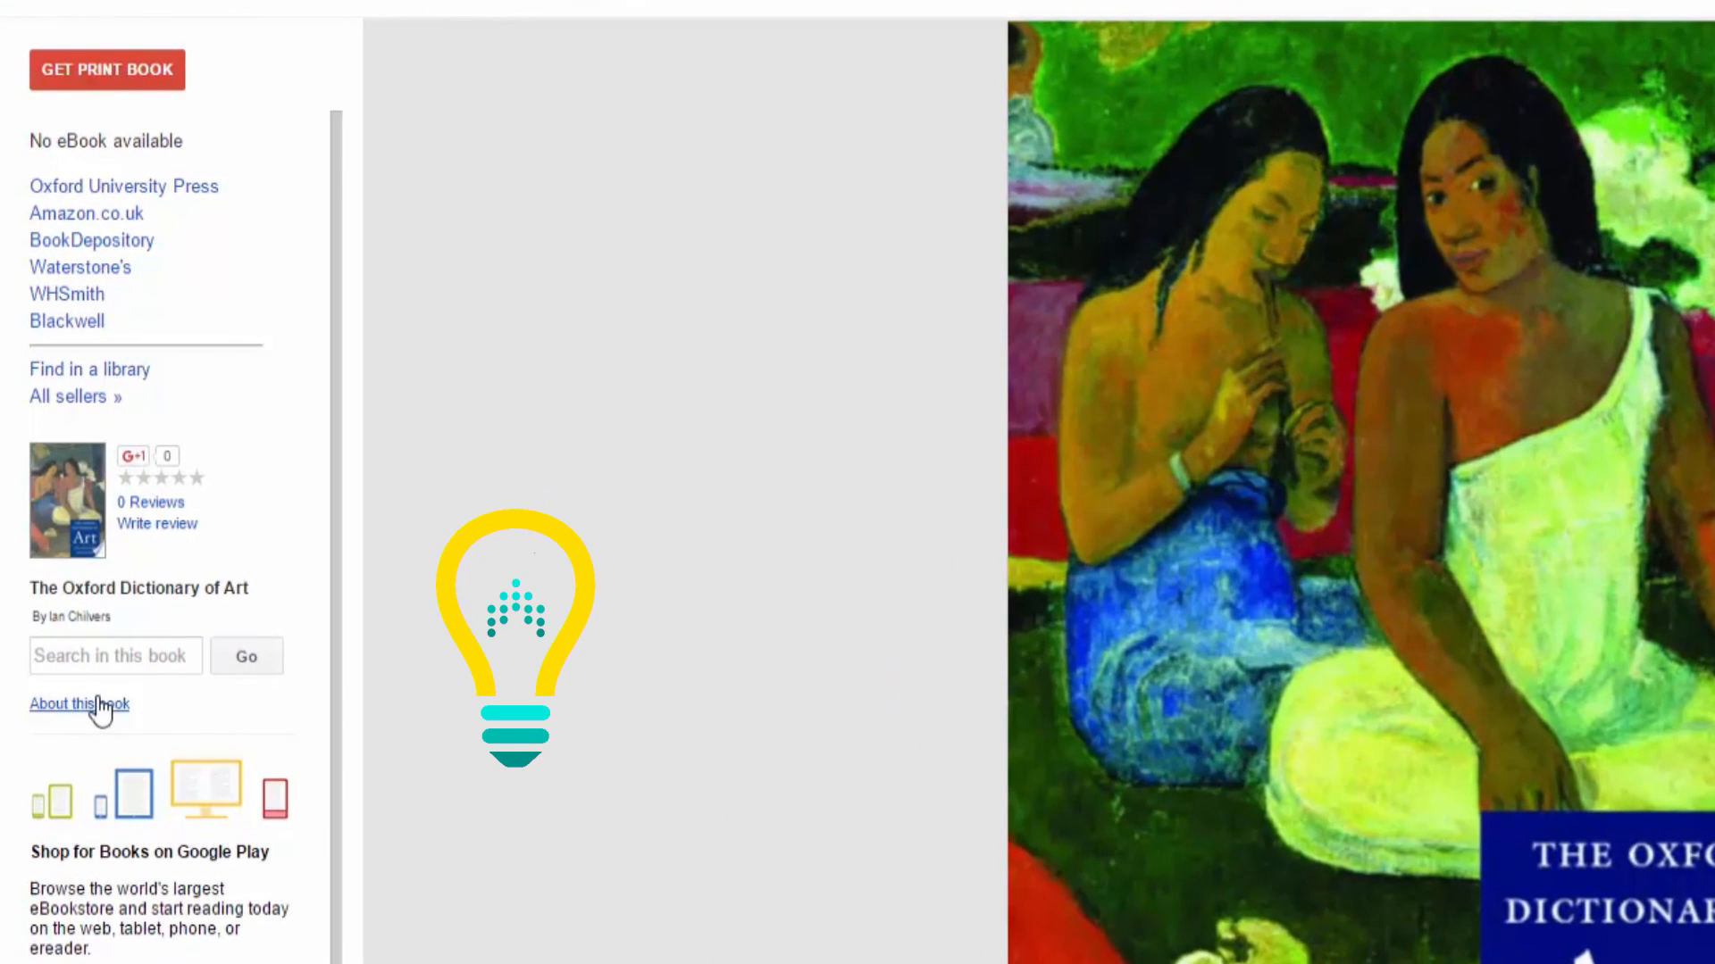
click(85, 663)
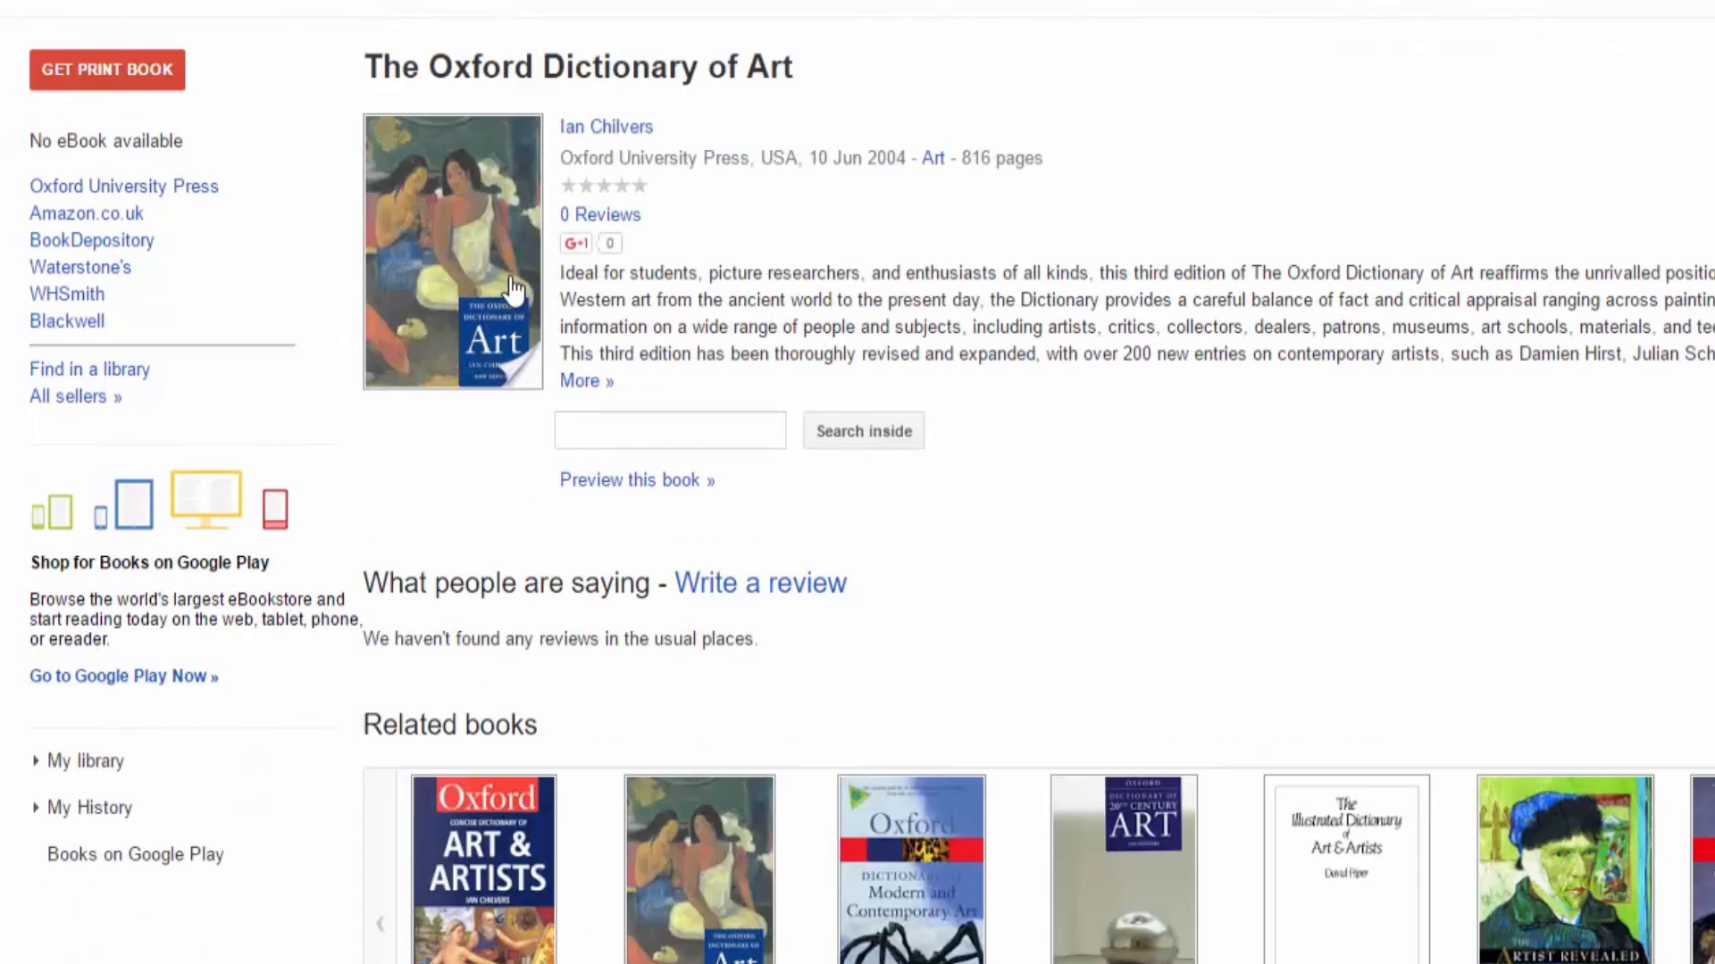
right_click(508, 277)
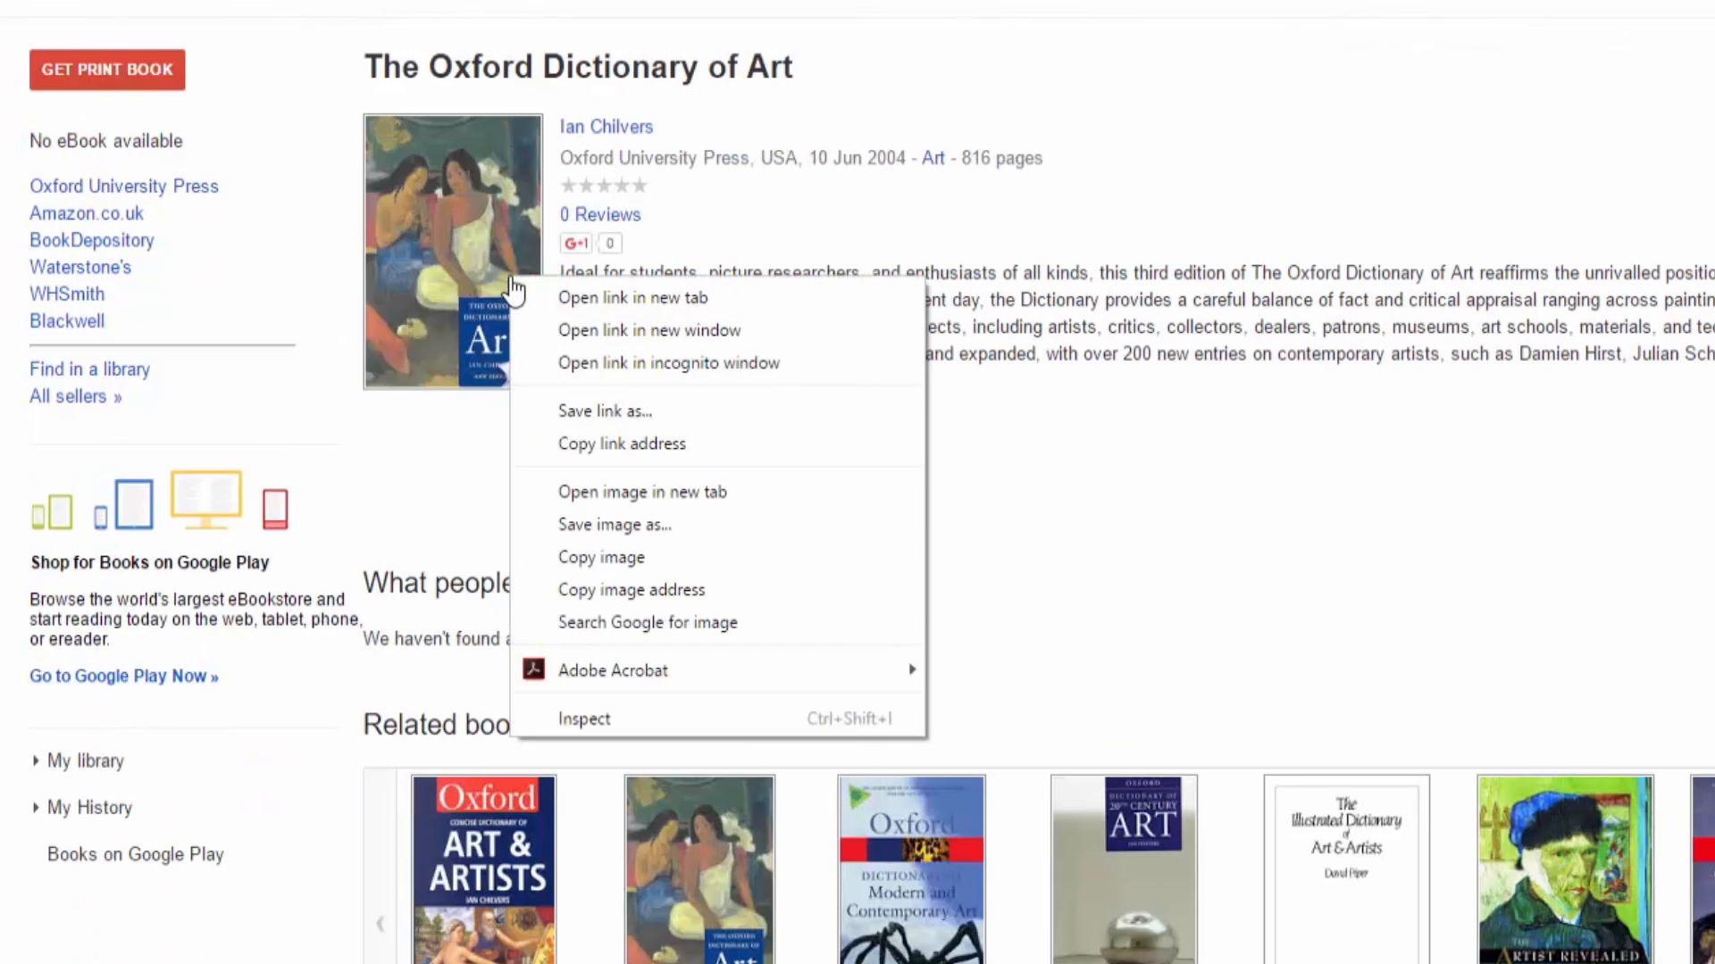
click(540, 558)
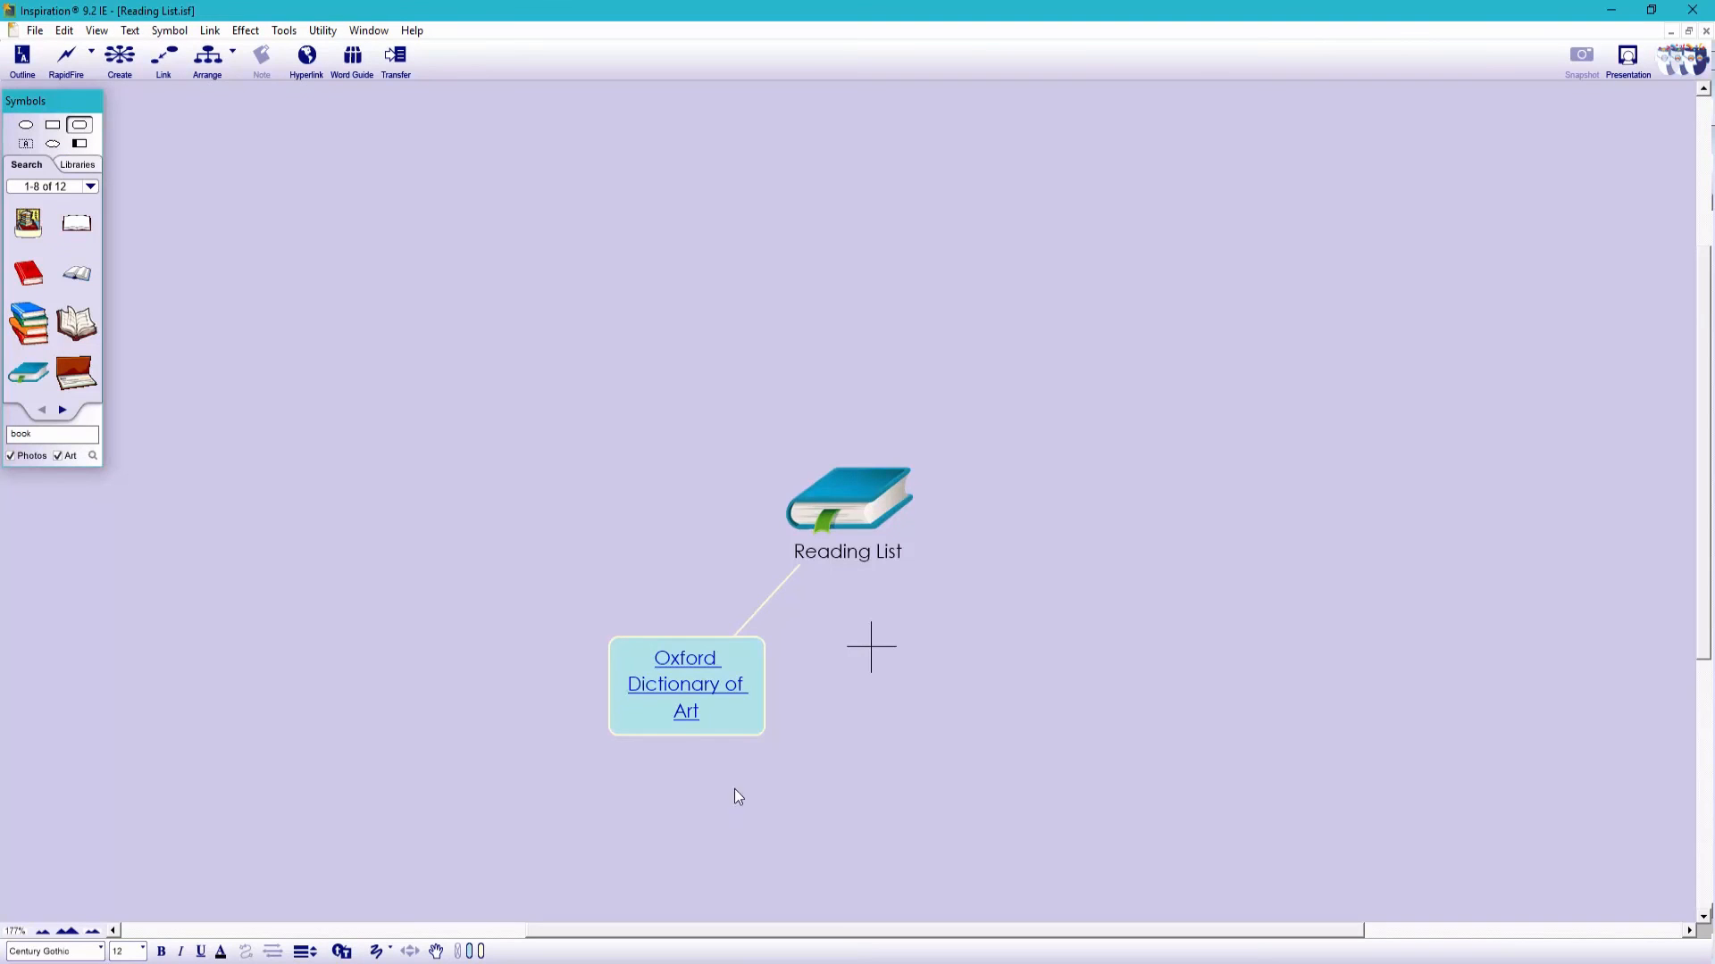
Paste the copied cover onto the Oxford Dictionary of Art symbol, shrink it and space it clear of the Reading List symbol.
click(722, 722)
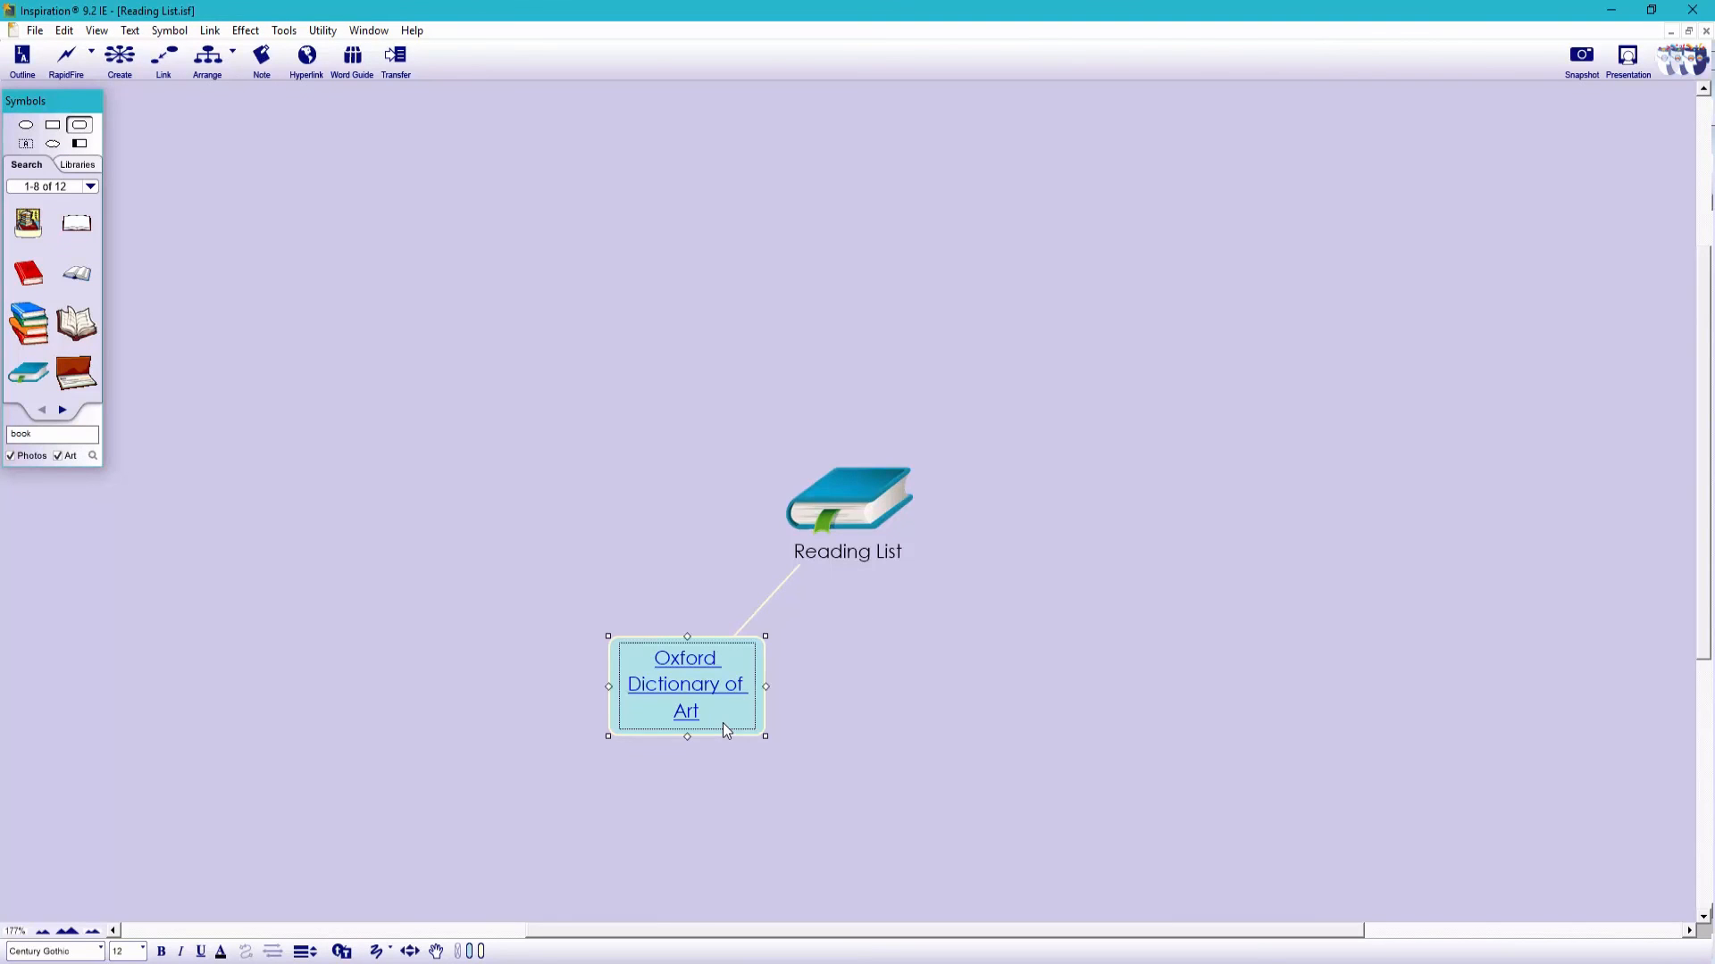
right_click(722, 721)
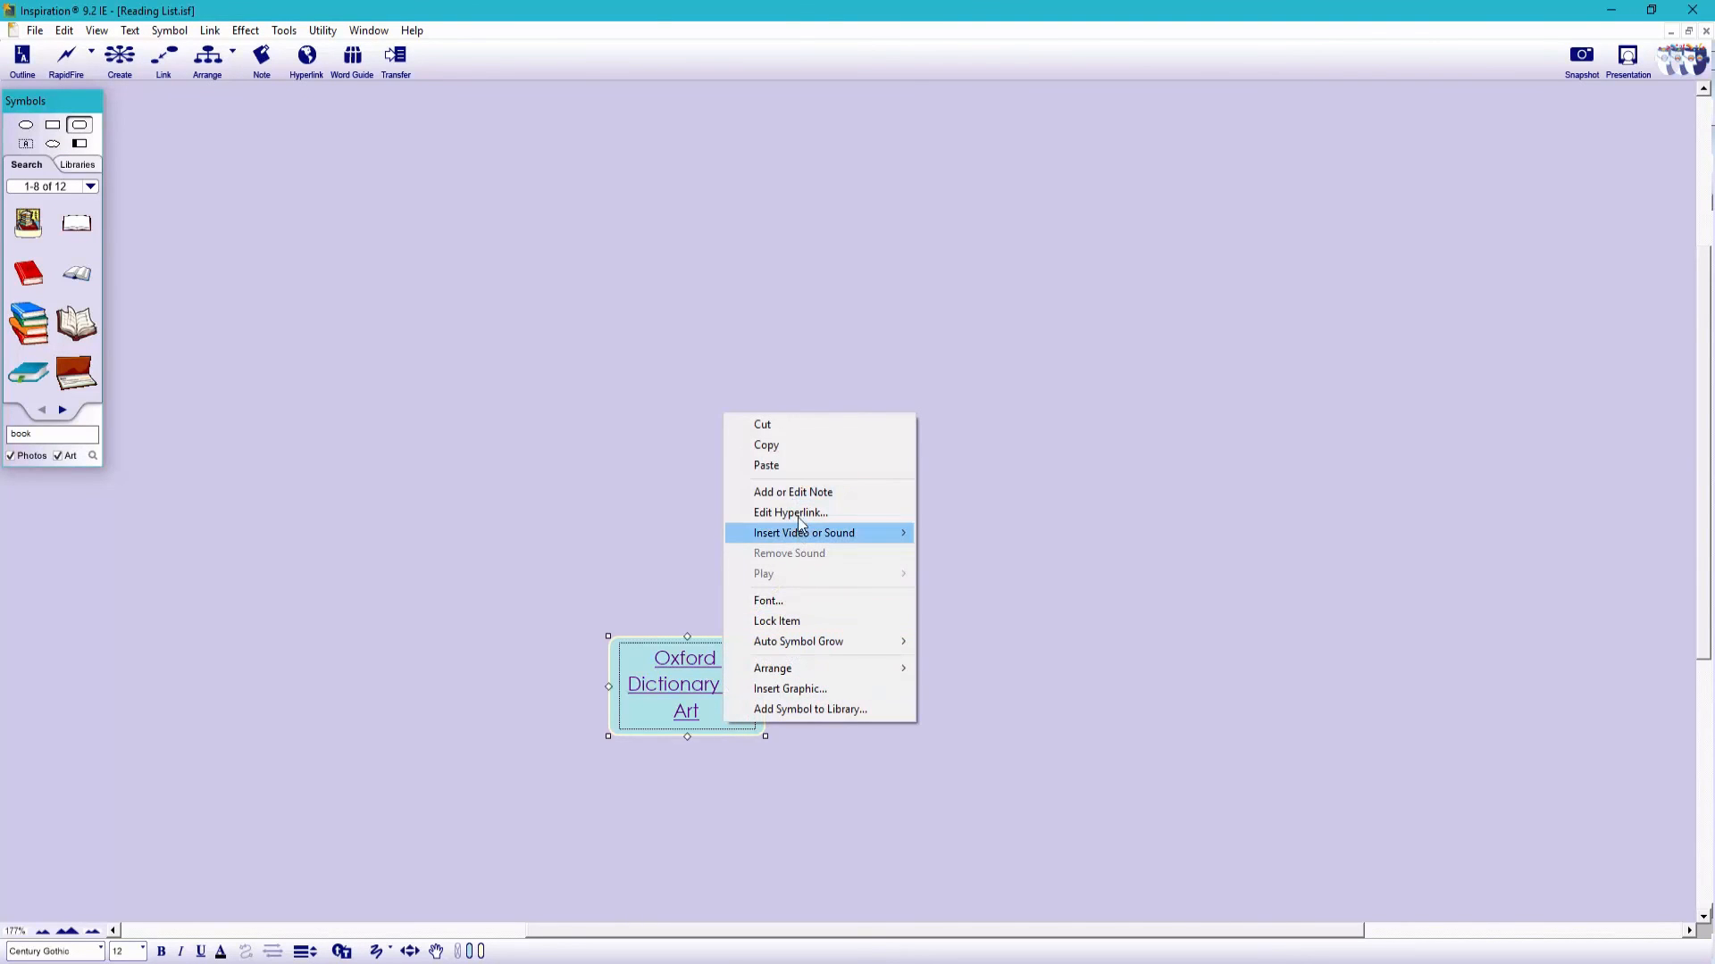
click(802, 466)
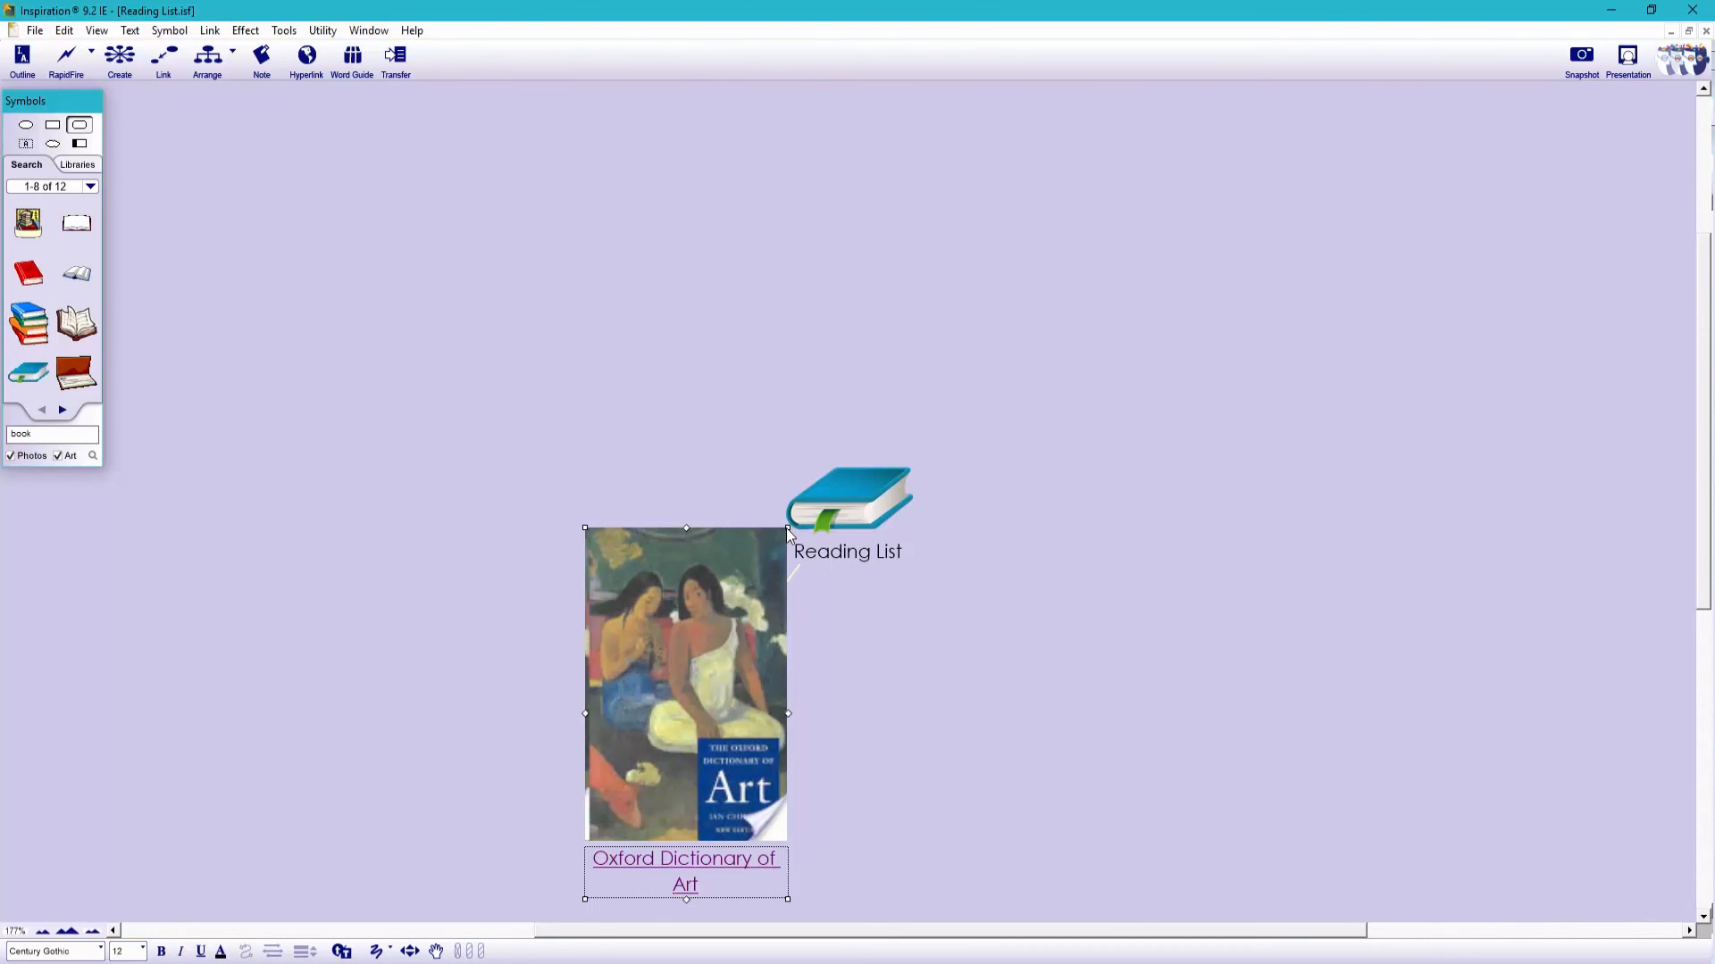
drag(786, 528, 753, 608)
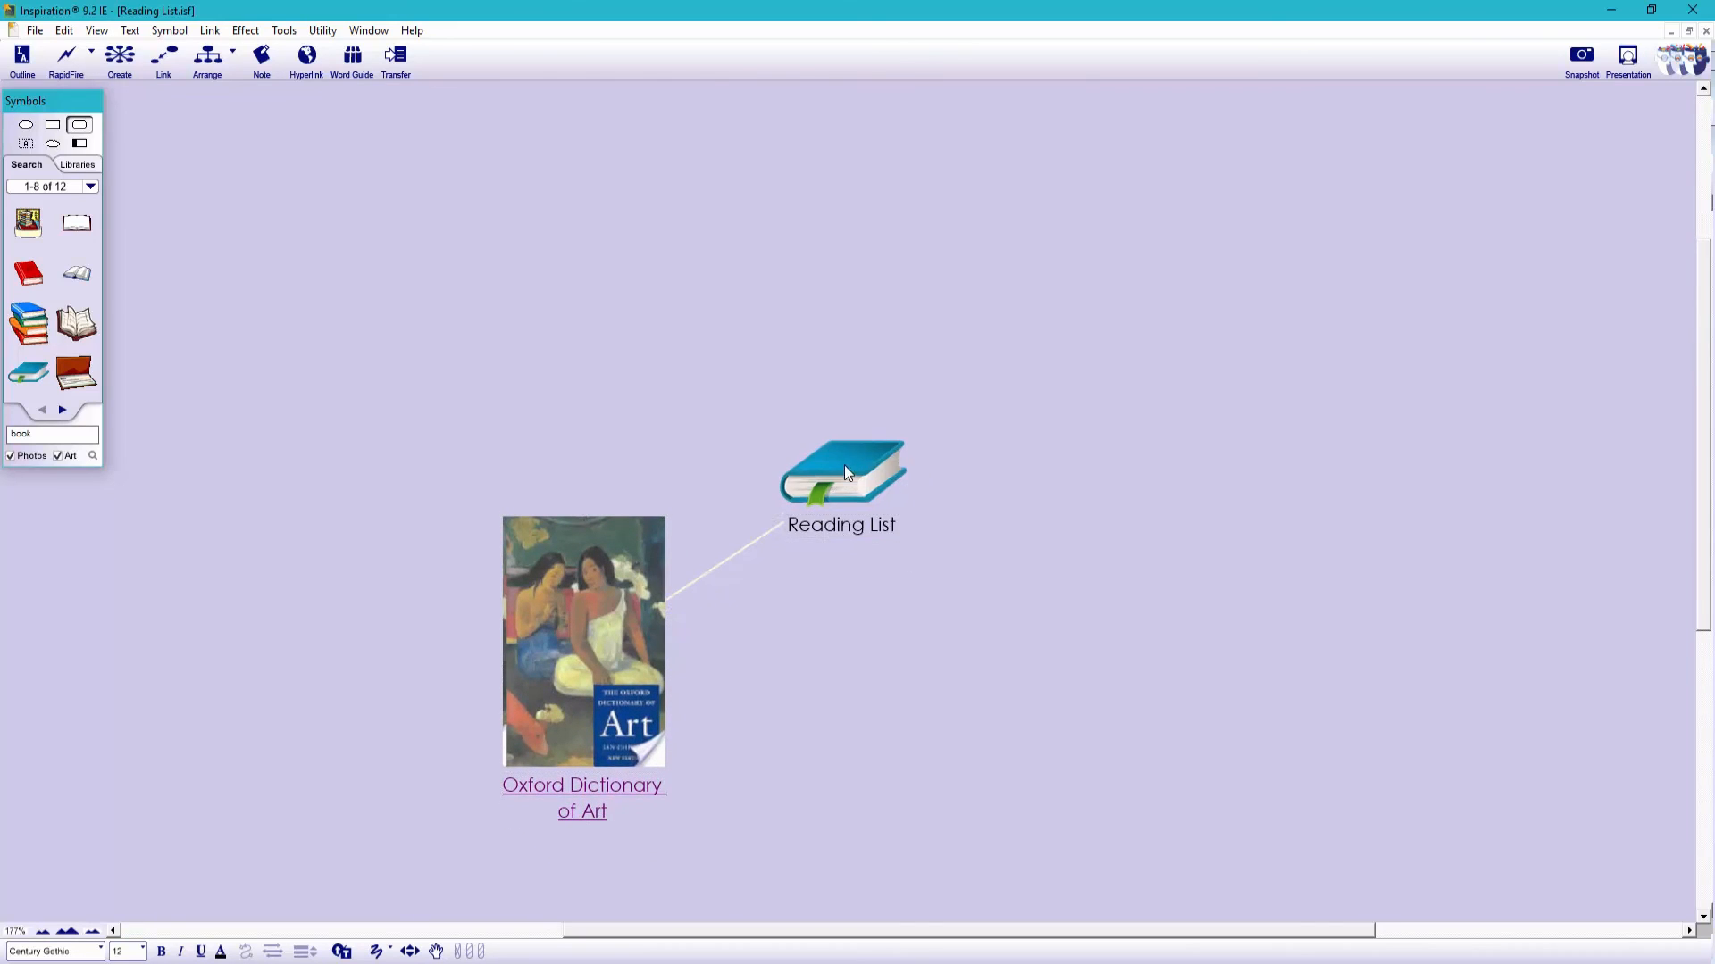
drag(844, 464, 839, 417)
click(1117, 700)
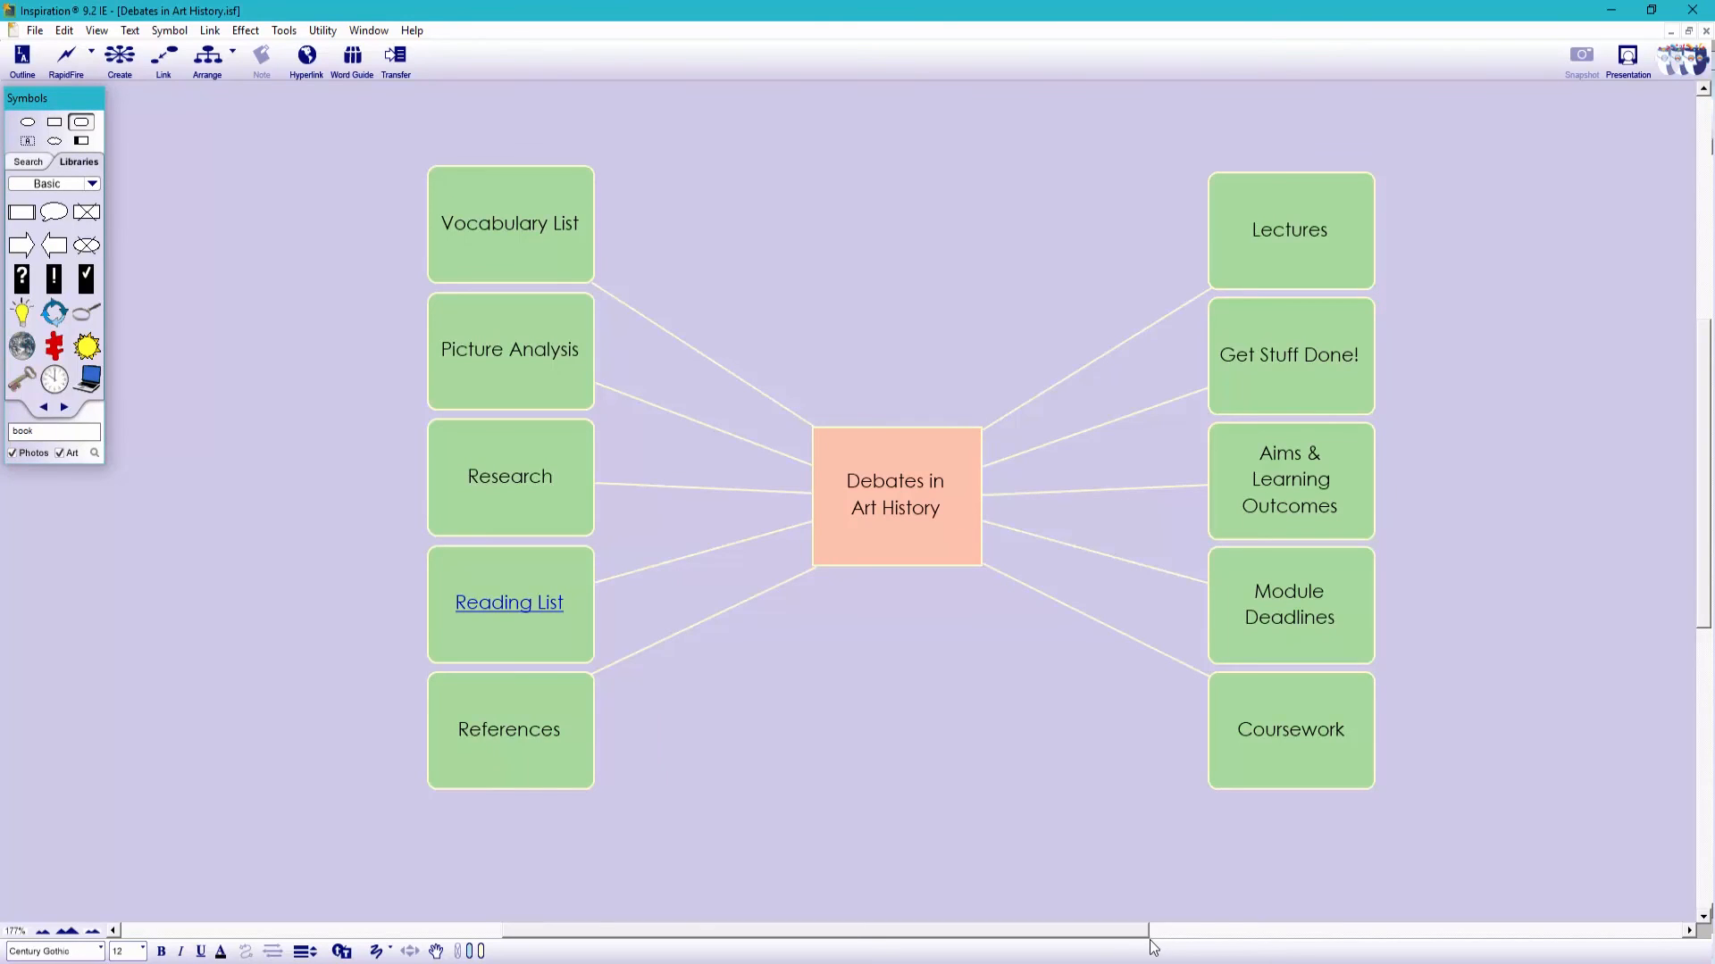
Hyperlink the Get Stuff Done! symbol on the Debates in Art History map to Get Stuff Done.isf in Year 1 and open the link.
click(1273, 402)
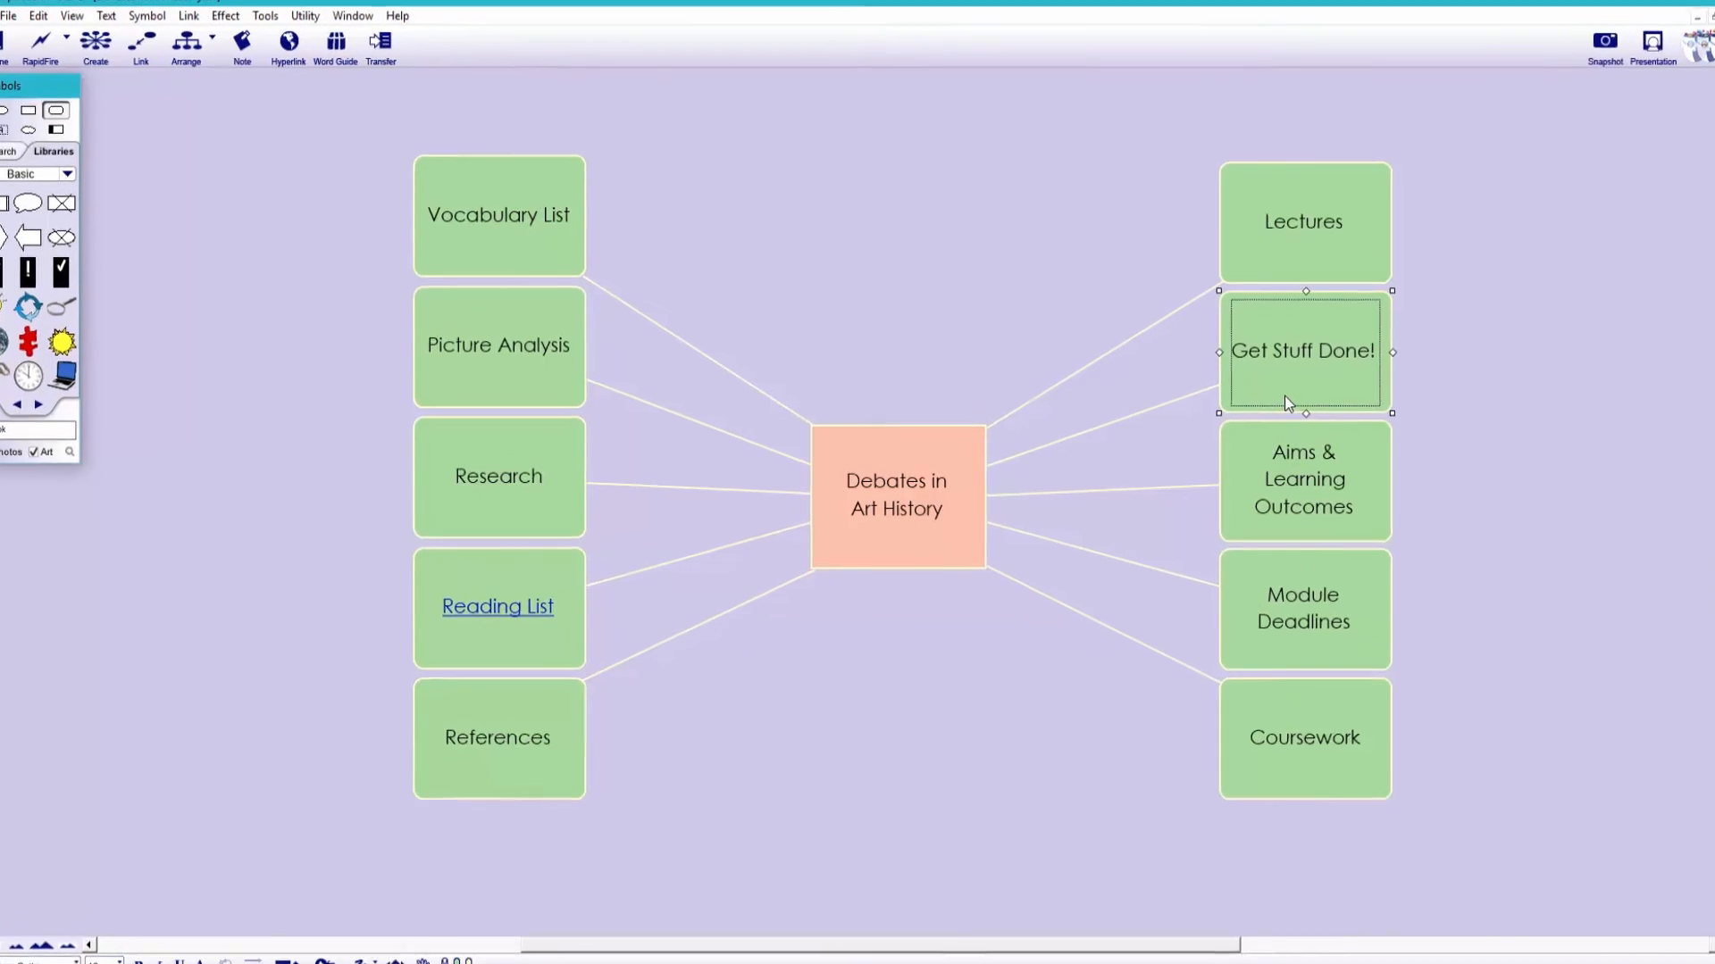
right_click(1273, 397)
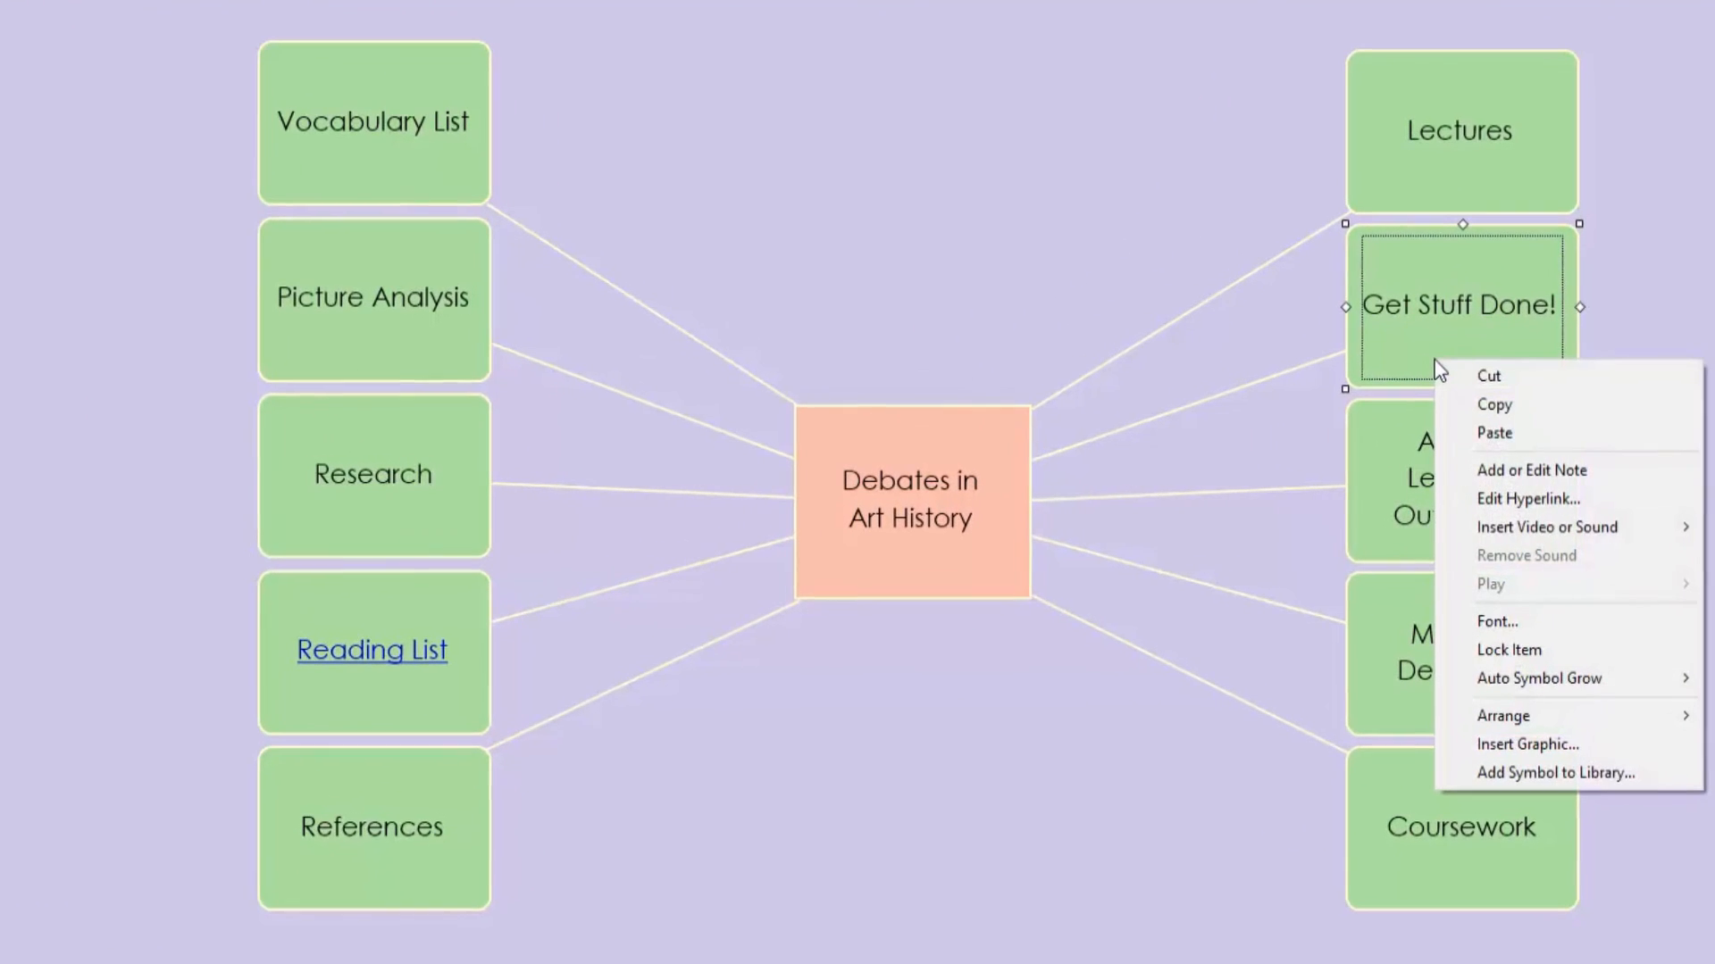
click(1514, 497)
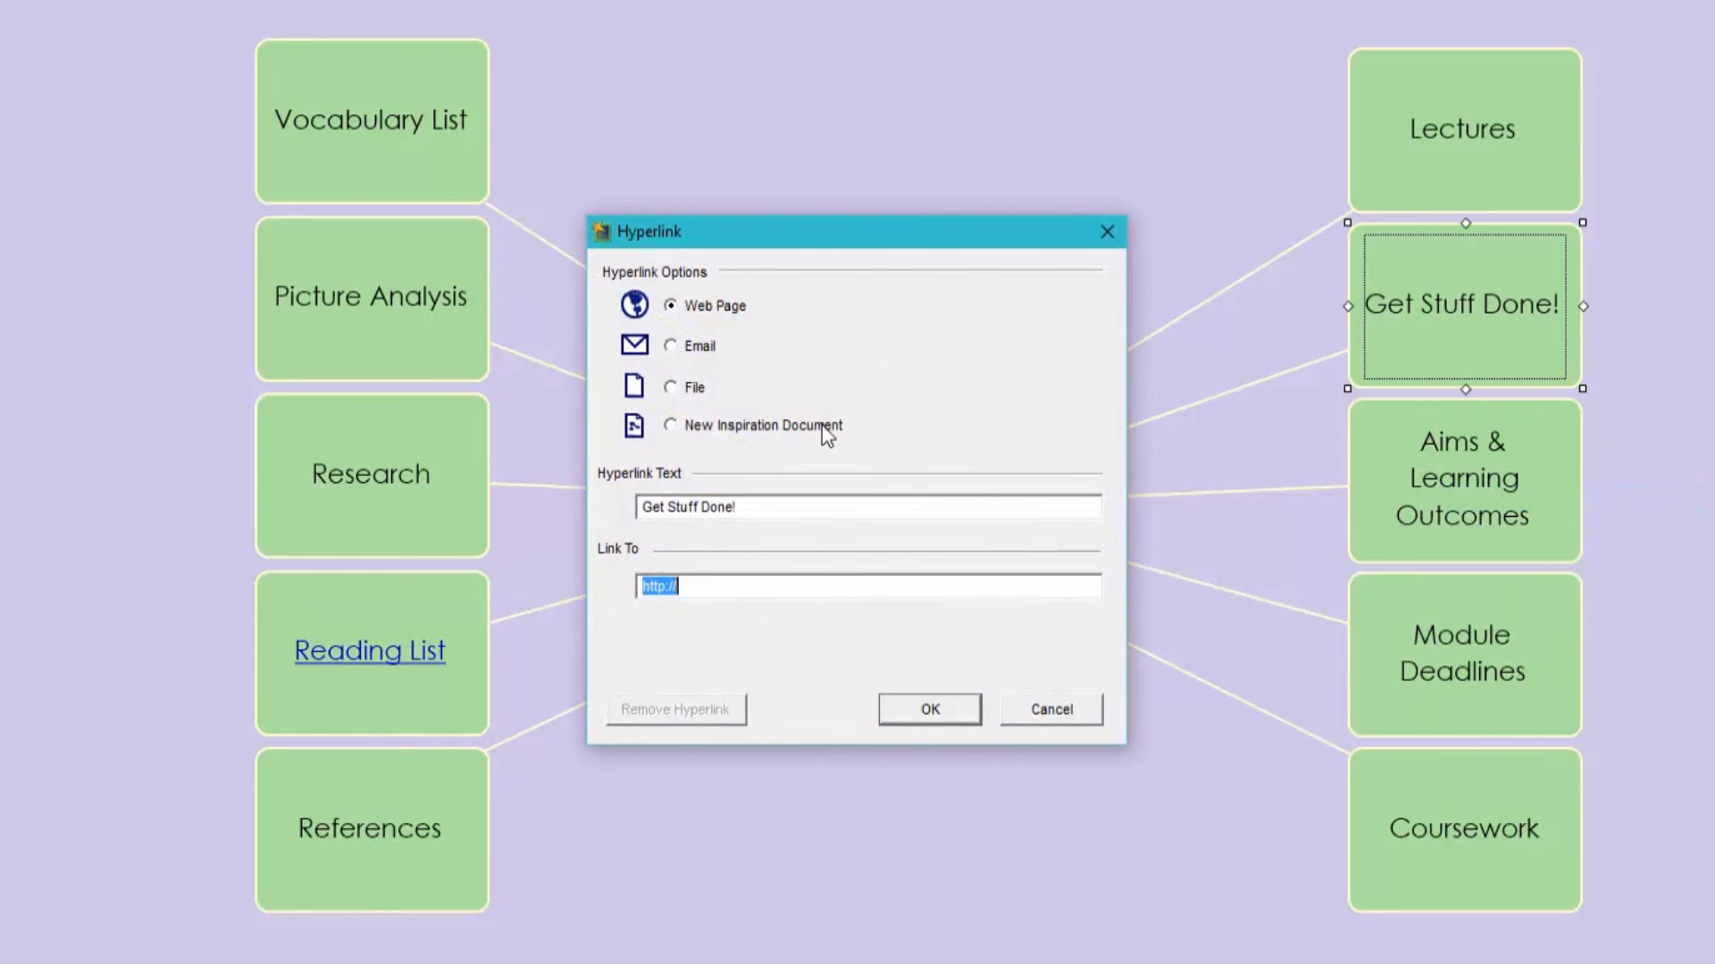
click(692, 387)
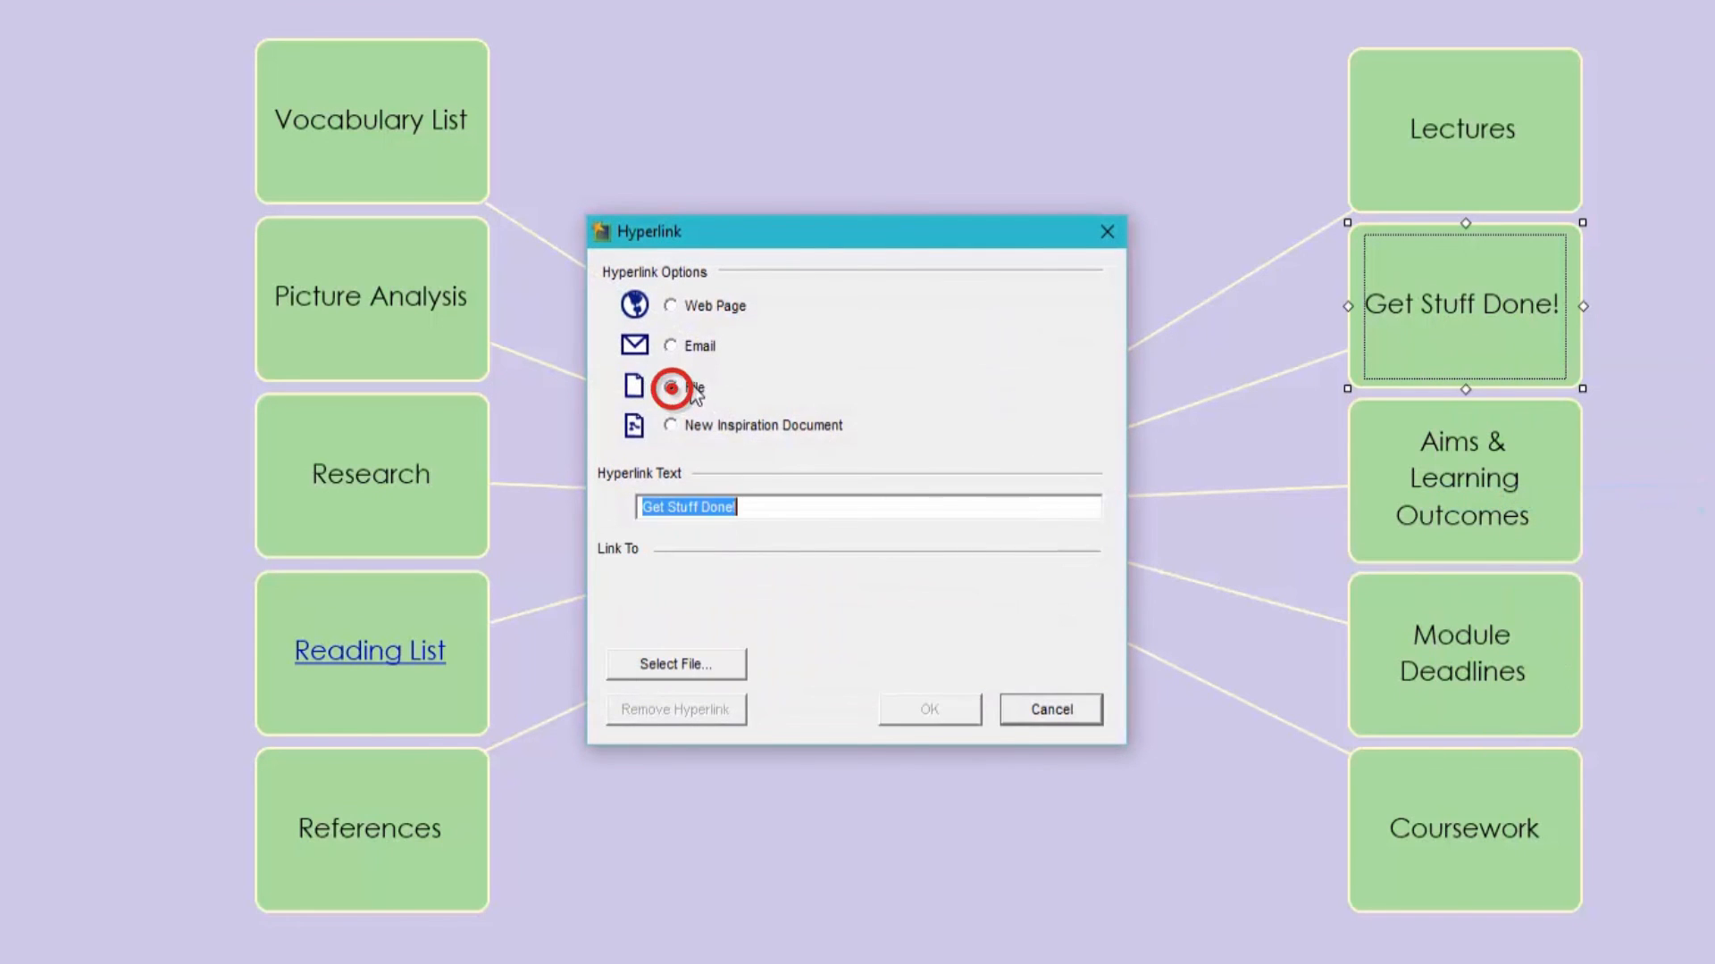
click(729, 661)
click(886, 396)
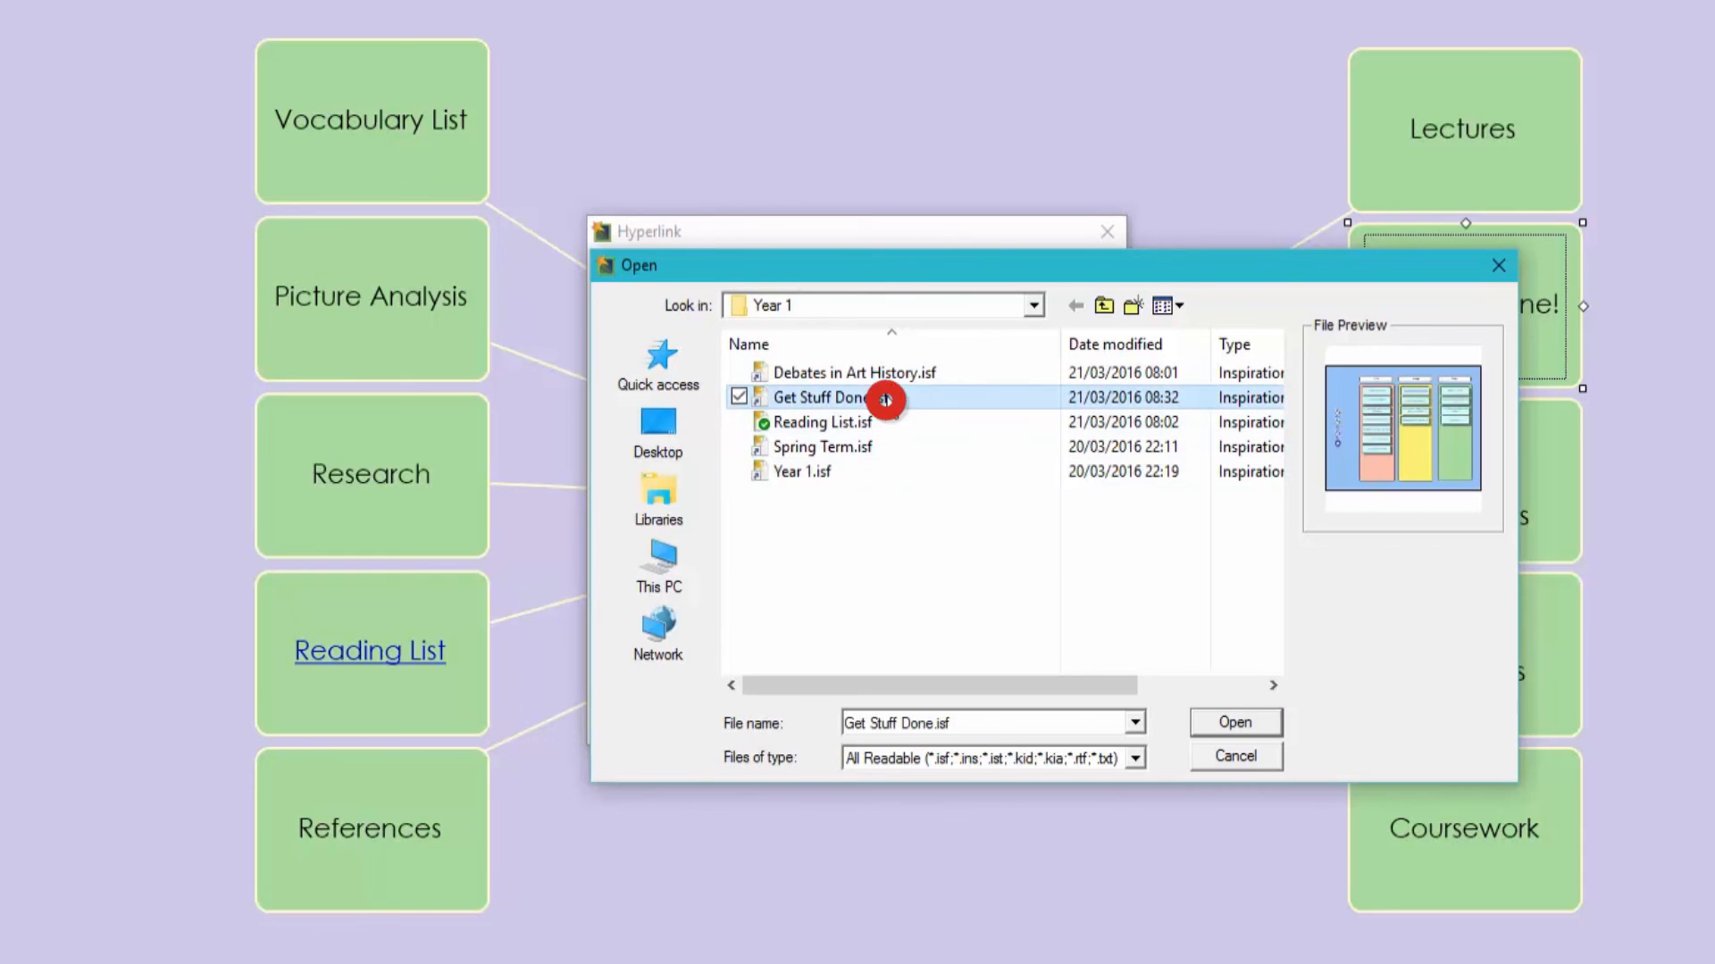
click(1208, 719)
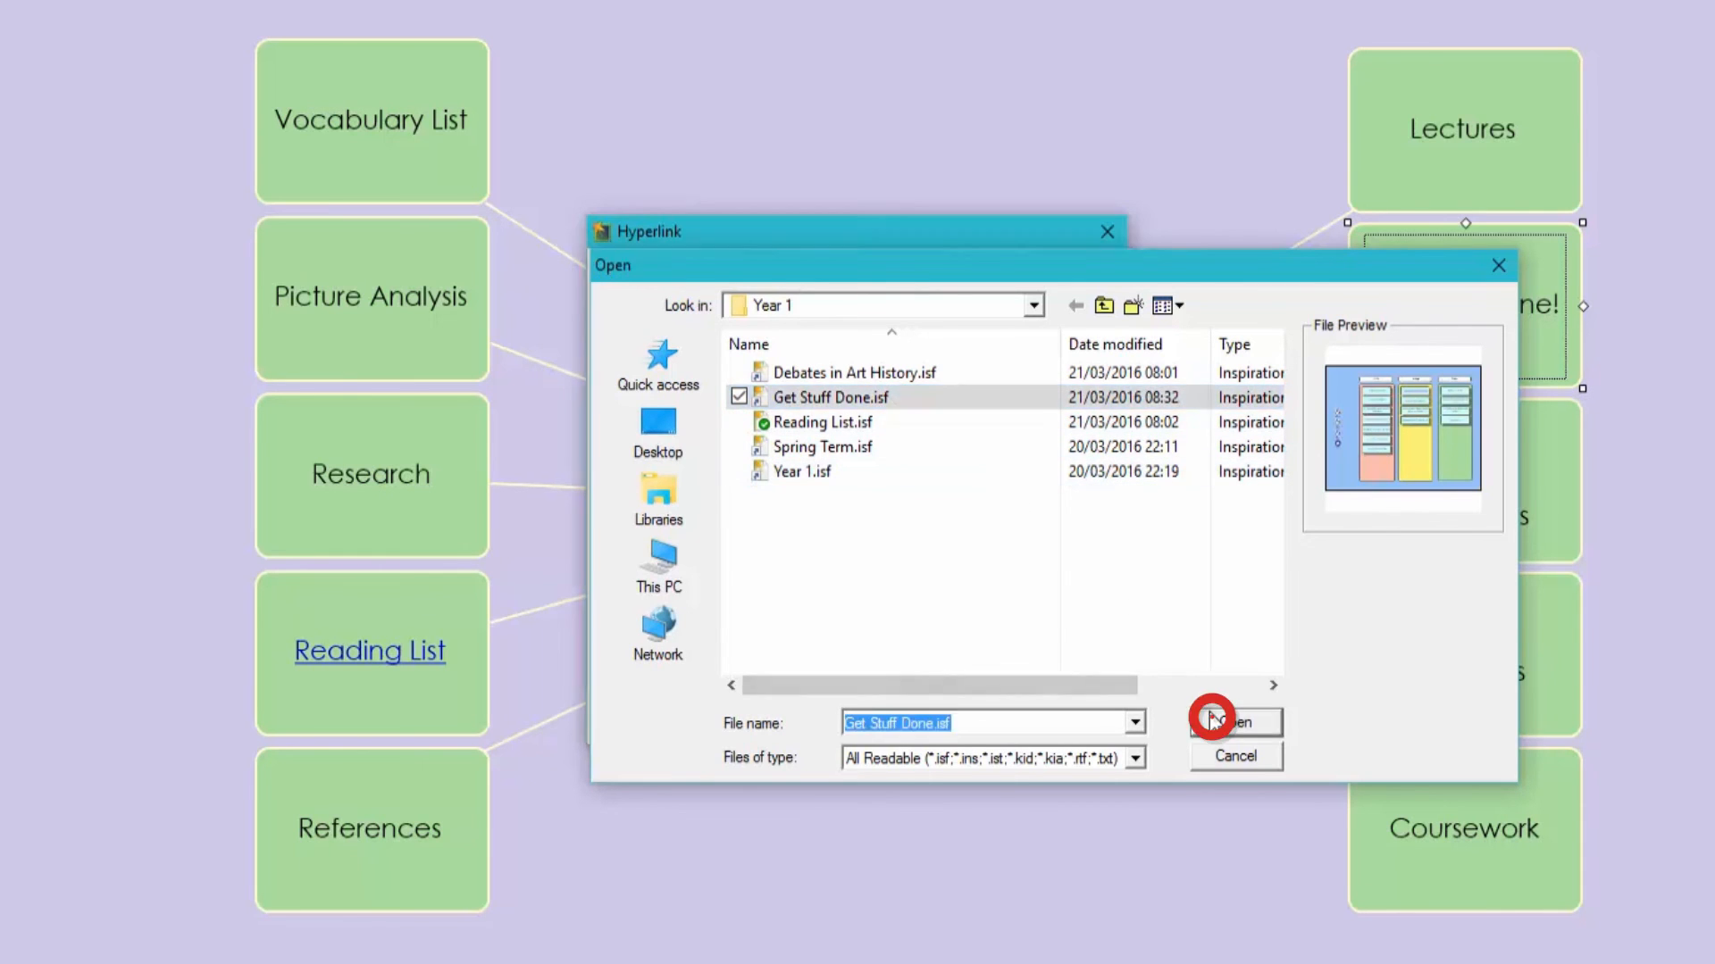
click(973, 708)
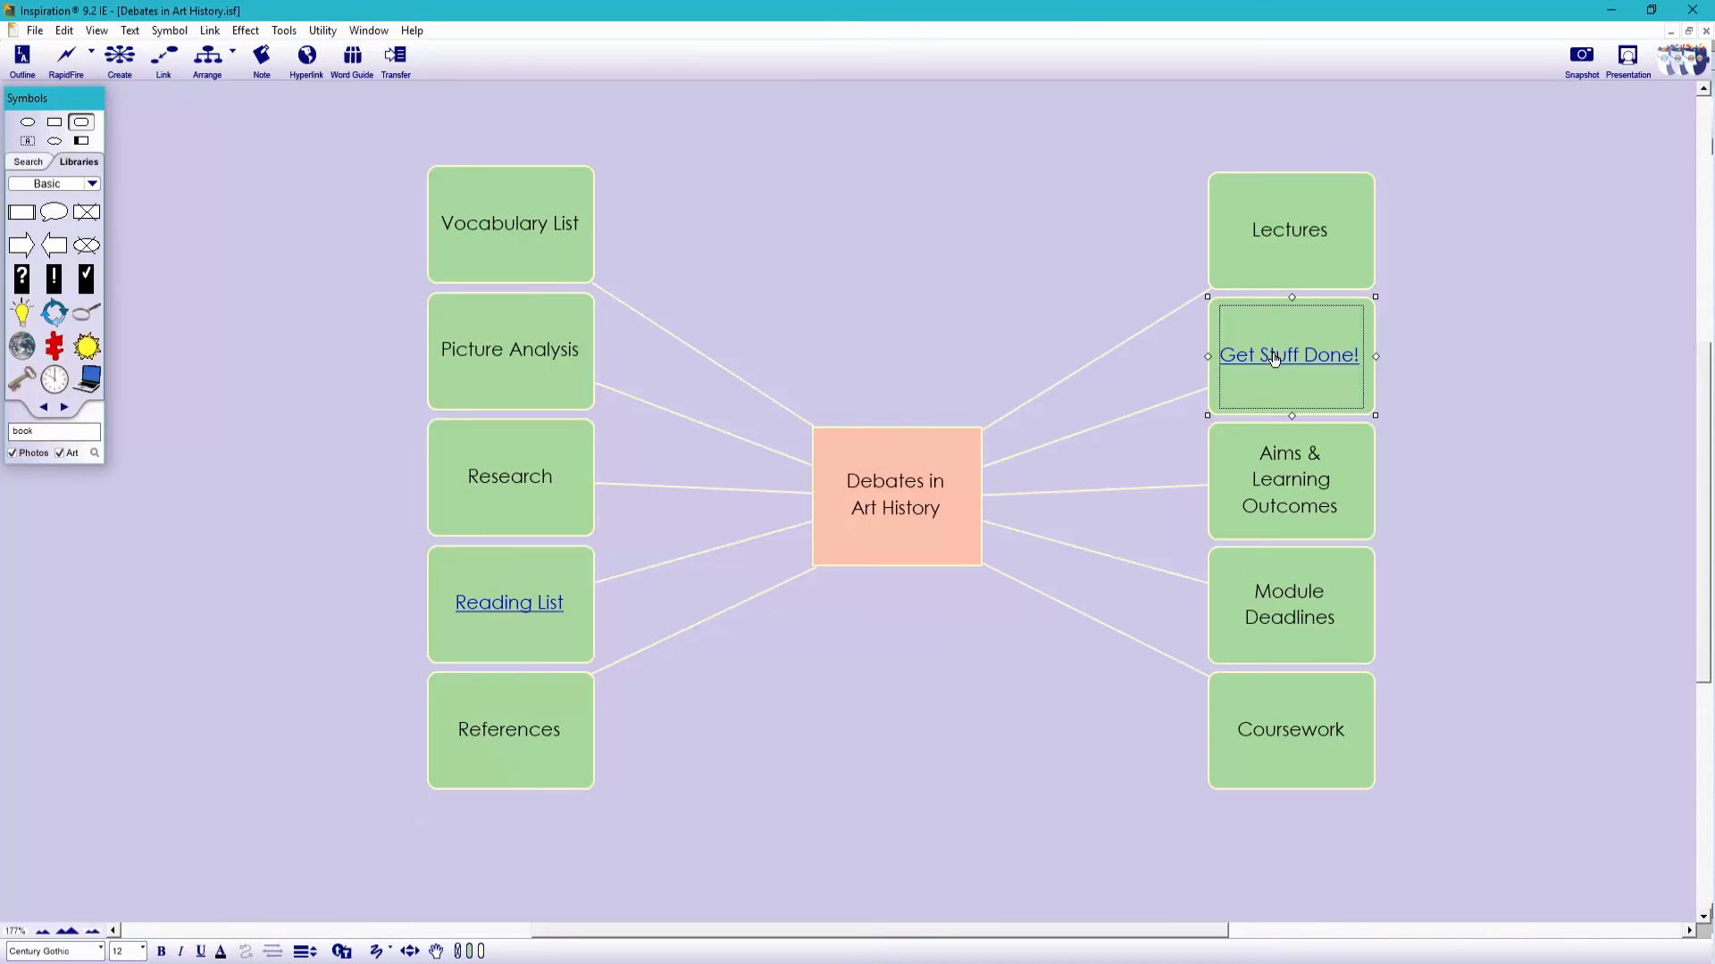
click(1274, 357)
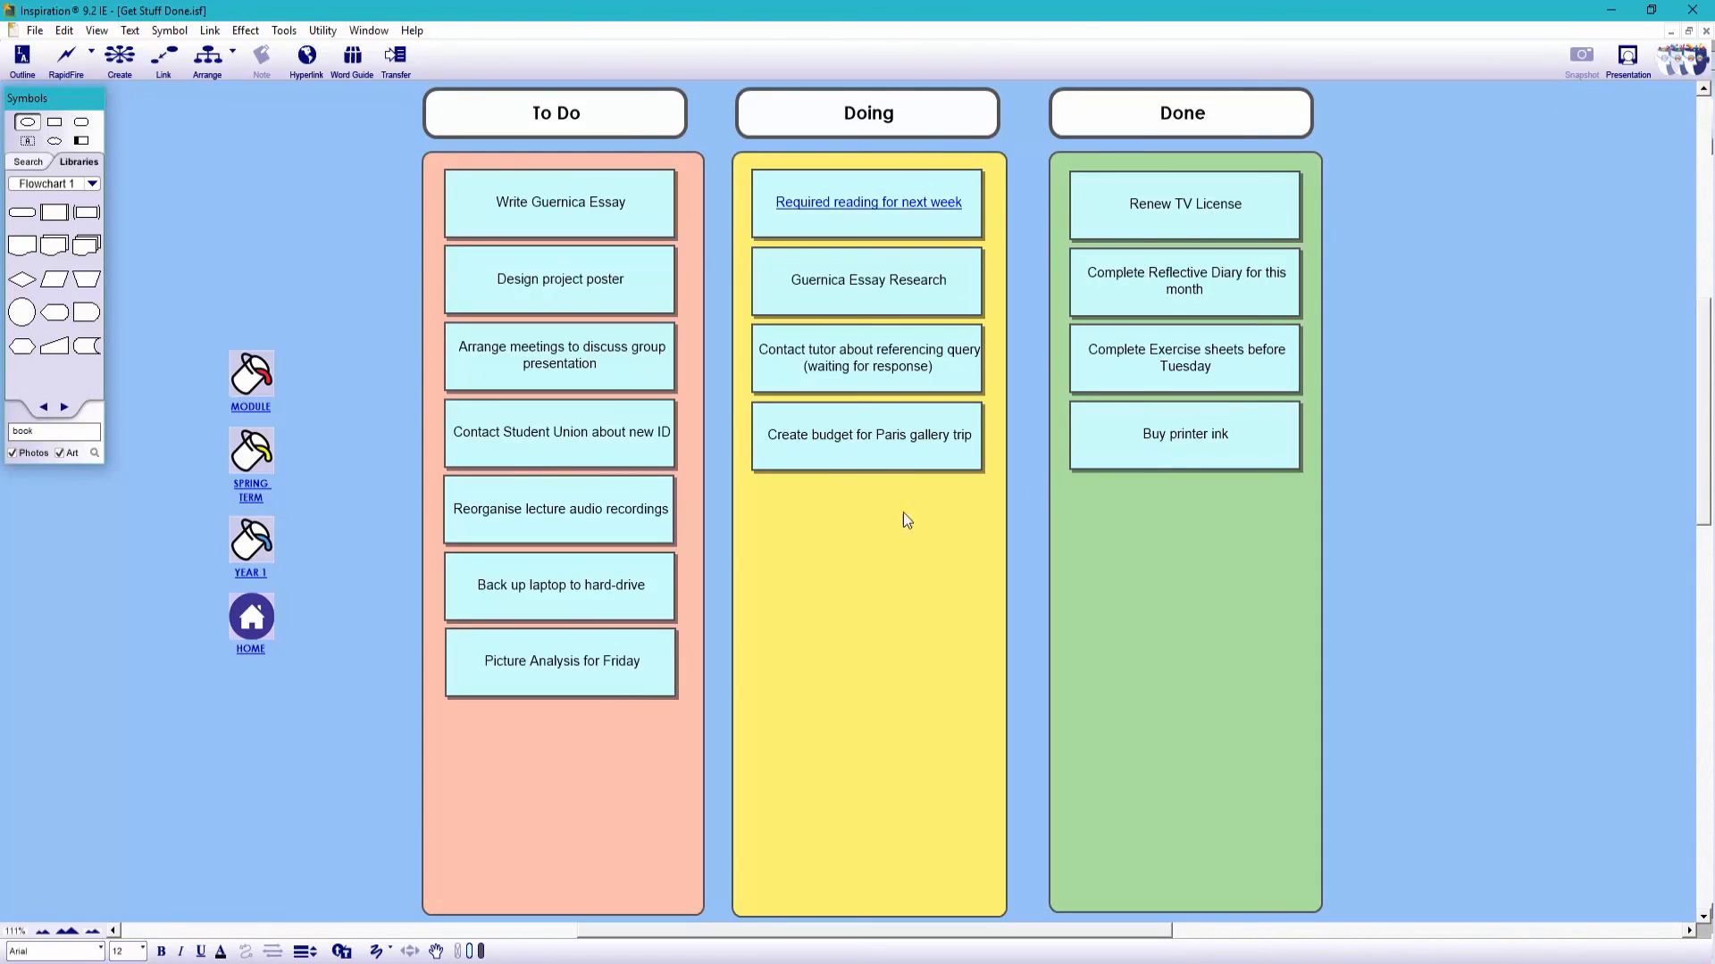
Return to the BA (Hons) History of Art map through the HOME link and paste the "Study Map" title between the degree and year dates.
click(243, 652)
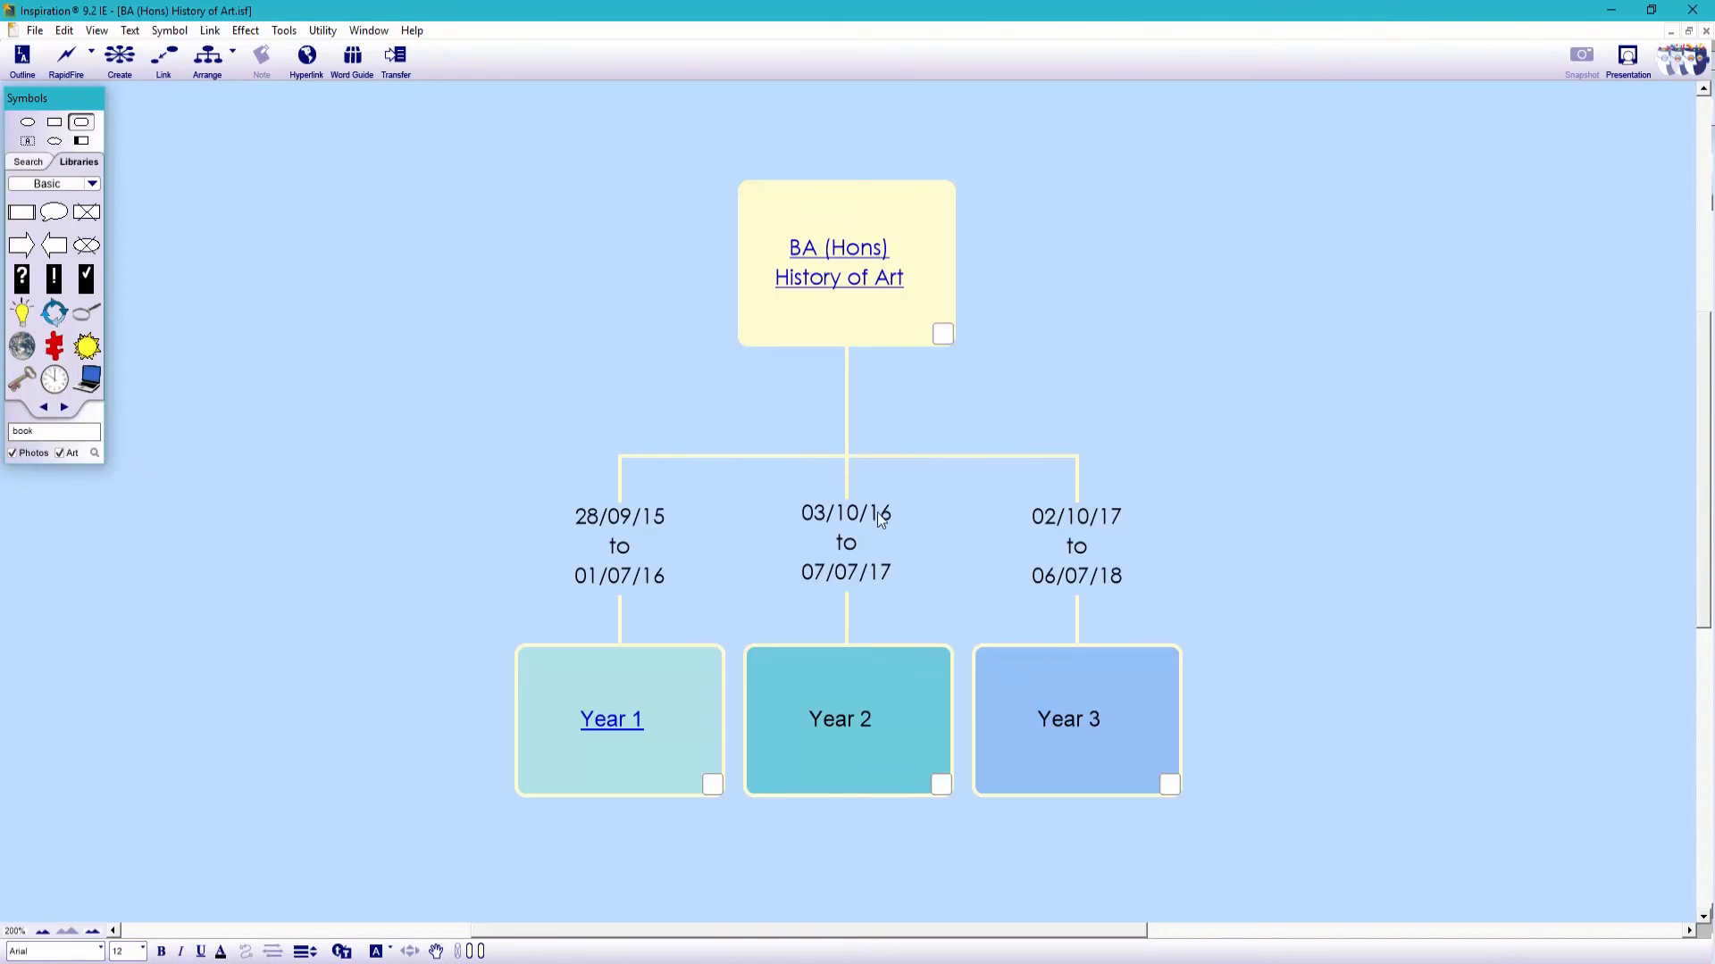
right_click(843, 446)
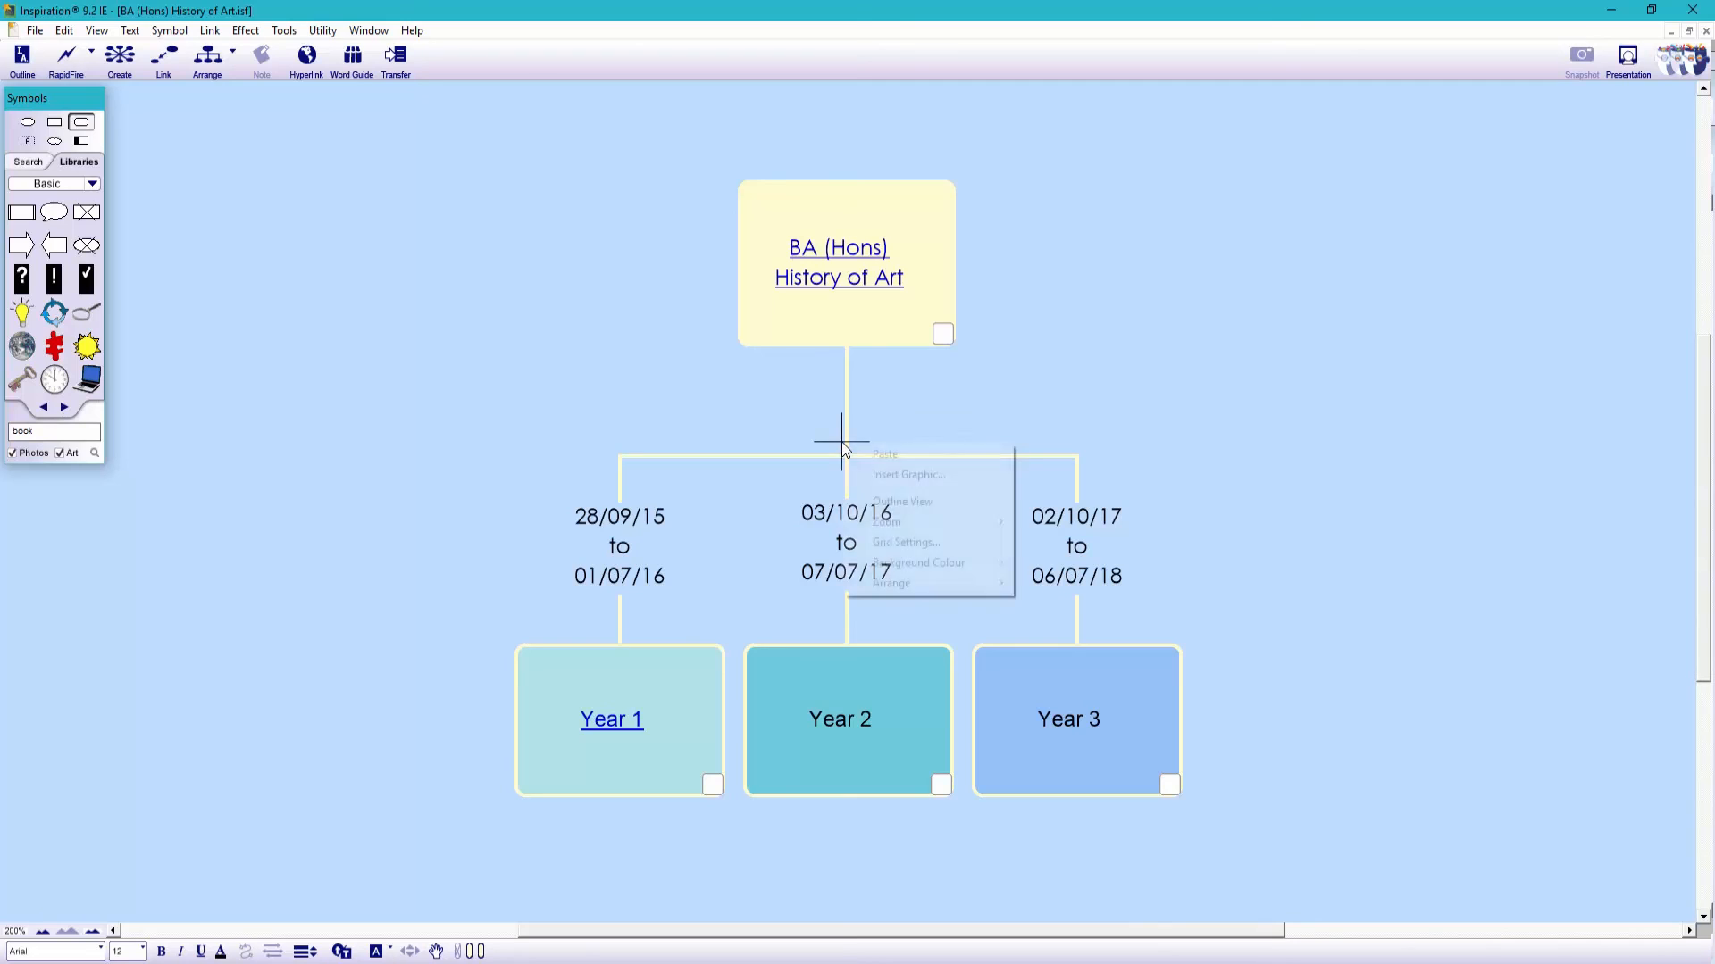
click(858, 454)
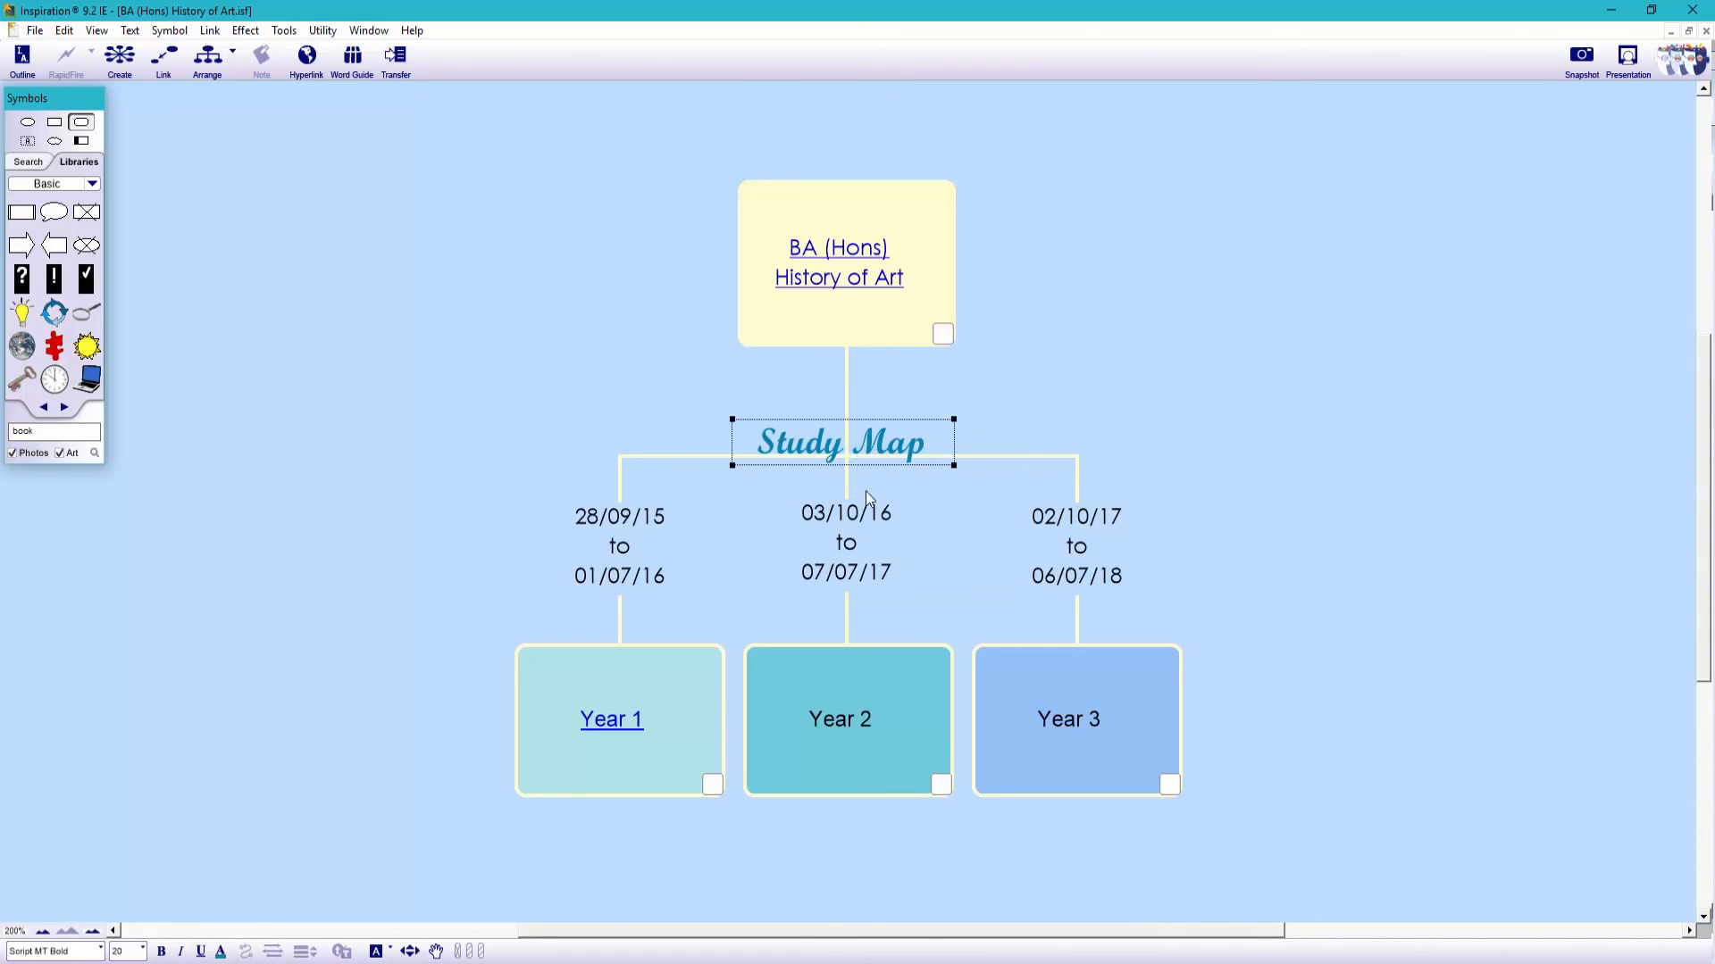
click(1304, 818)
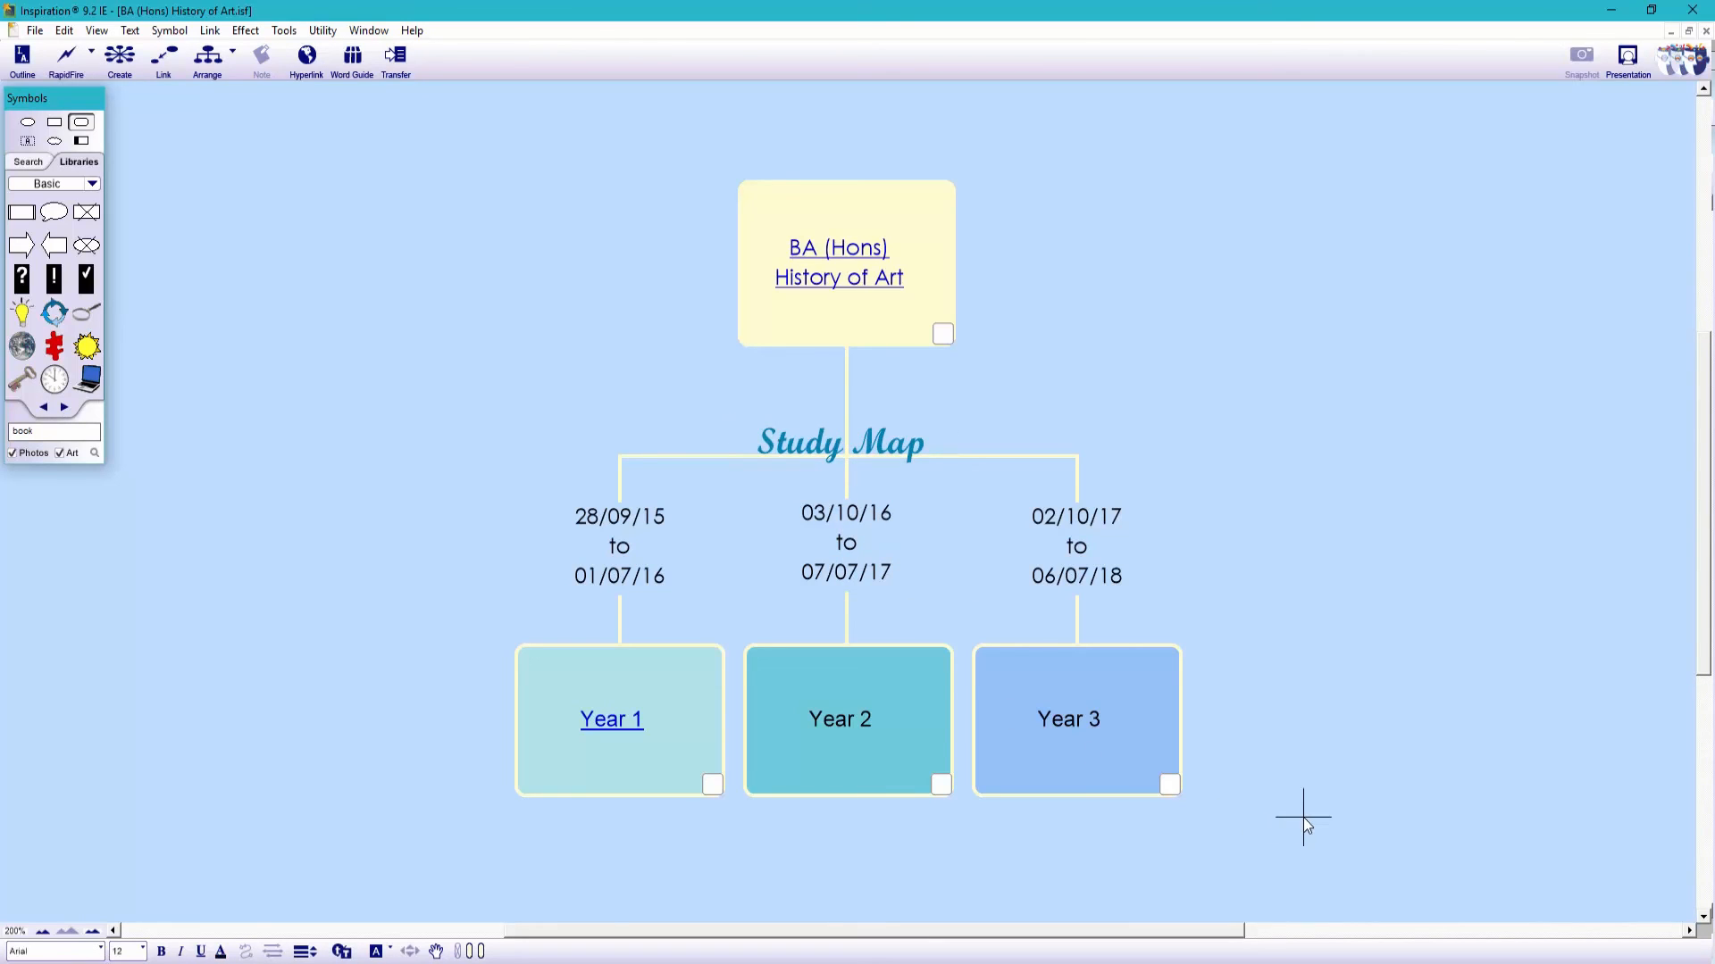